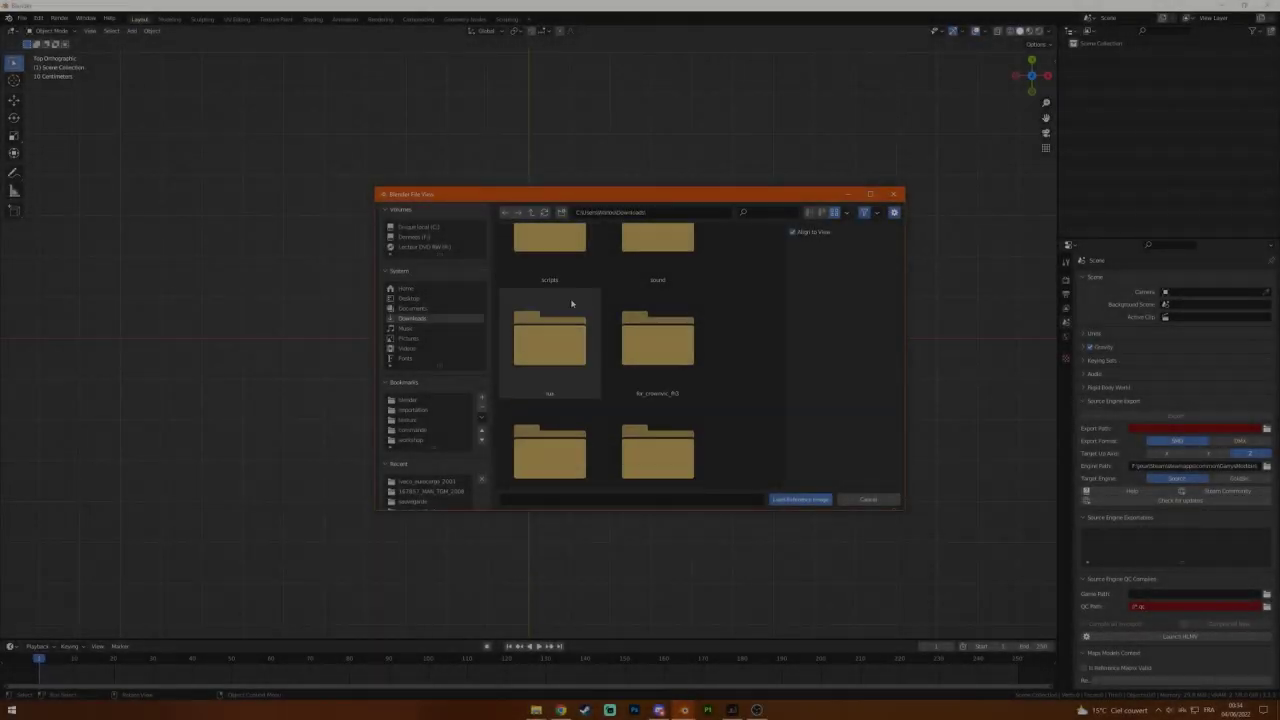
Step: Add a cube over the remote reference, narrow it along X and shift it along Y
key(shift+a)
key(Tab)
key(s)
key(x)
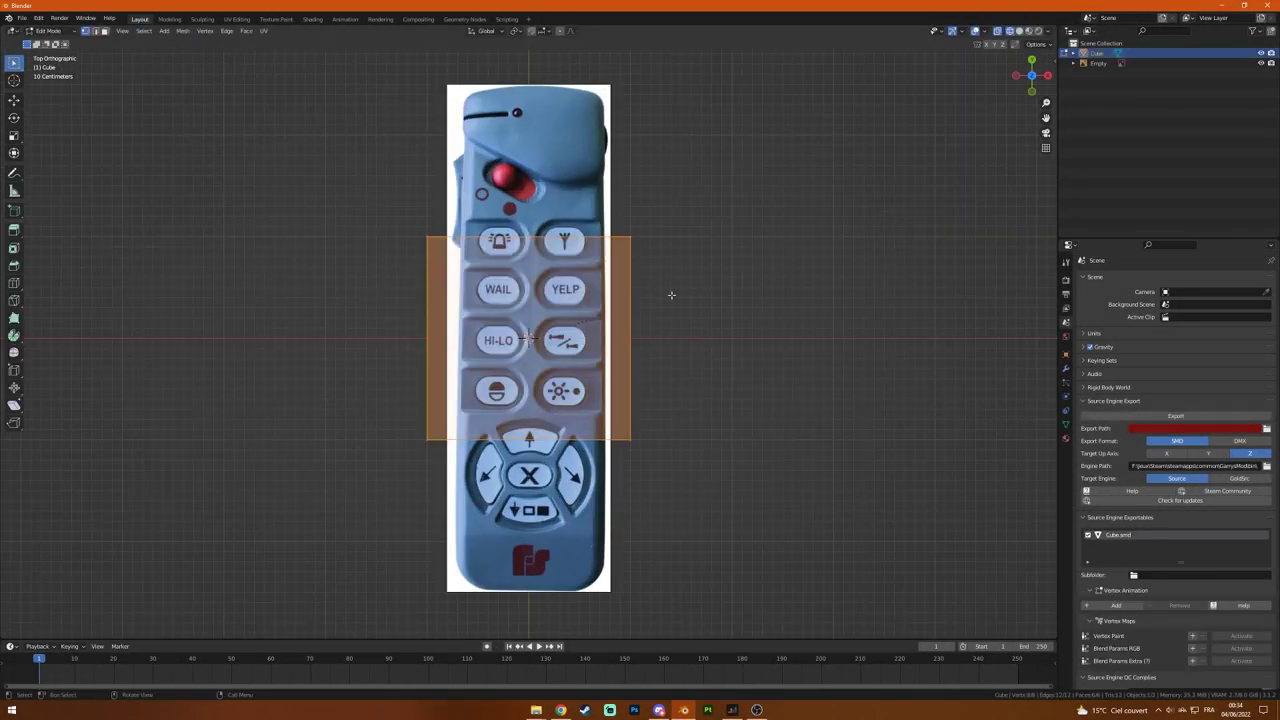
key(g)
key(y)
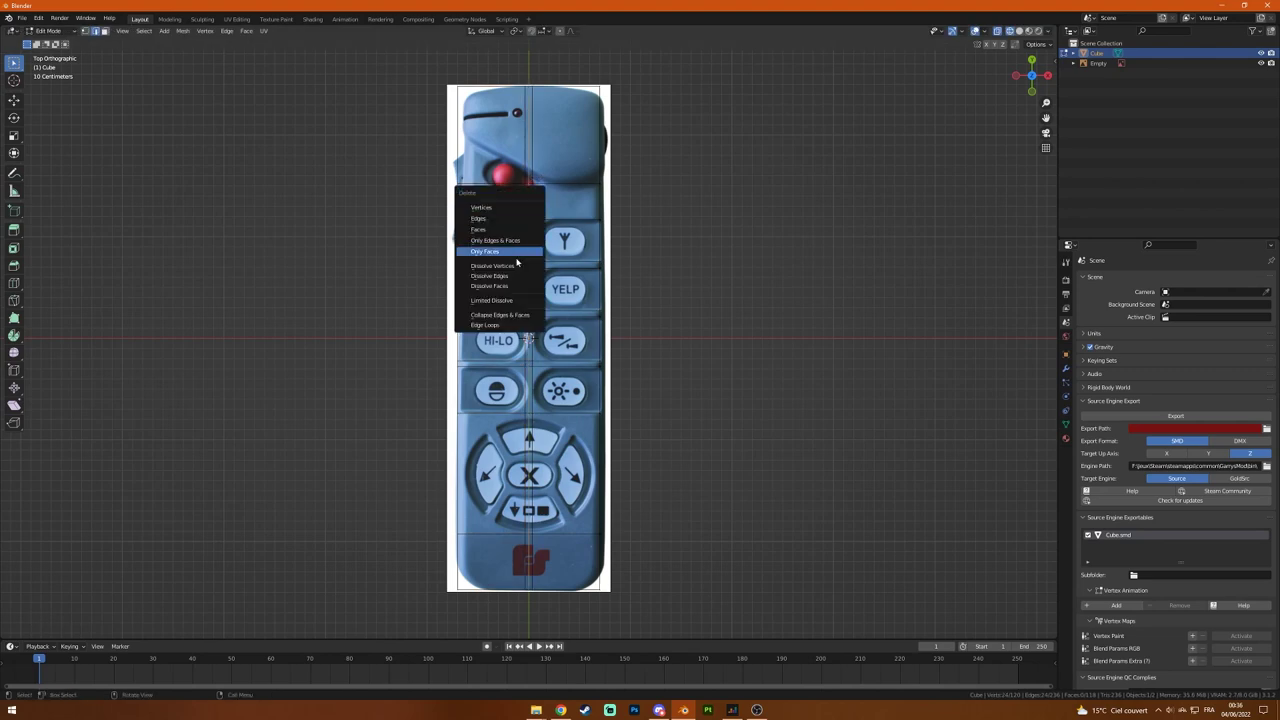
Step: Add an eight-sided circle to the mesh and rotate it about Z over the D-pad
middle_drag(480, 432, 795, 225)
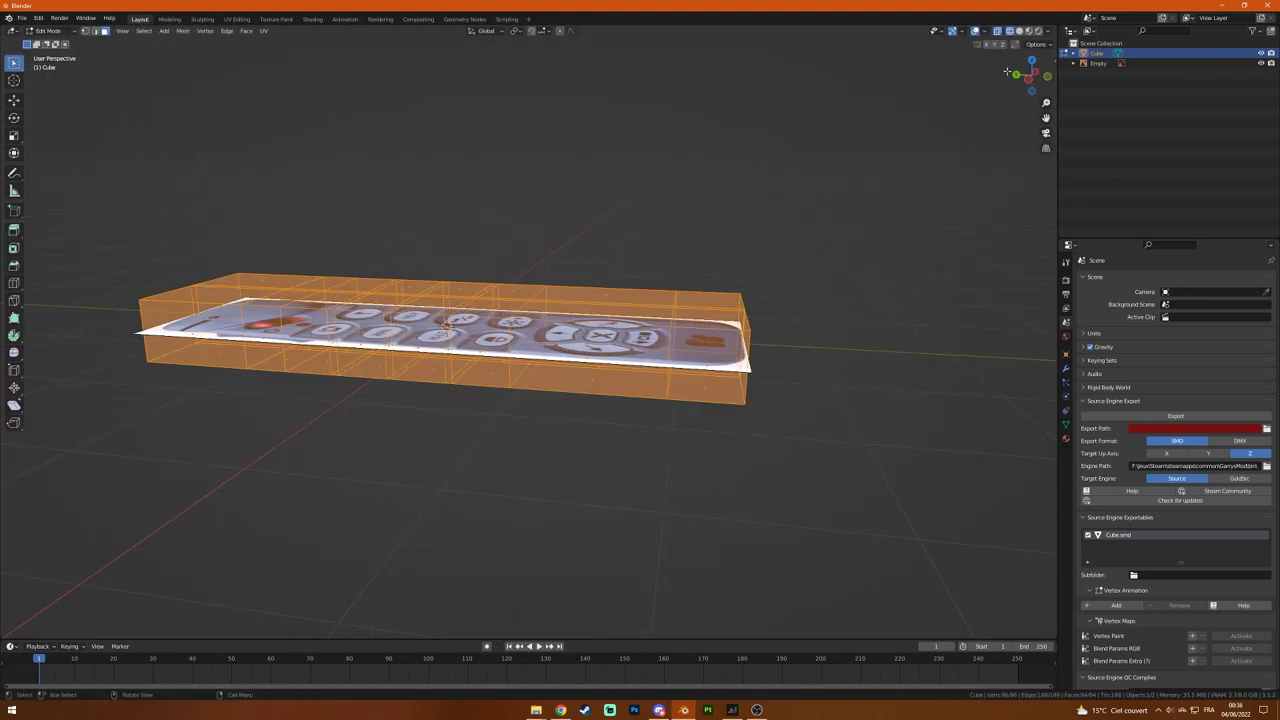
key(KP_7)
scroll(462, 454, up, 1)
scroll(462, 454, up, 1)
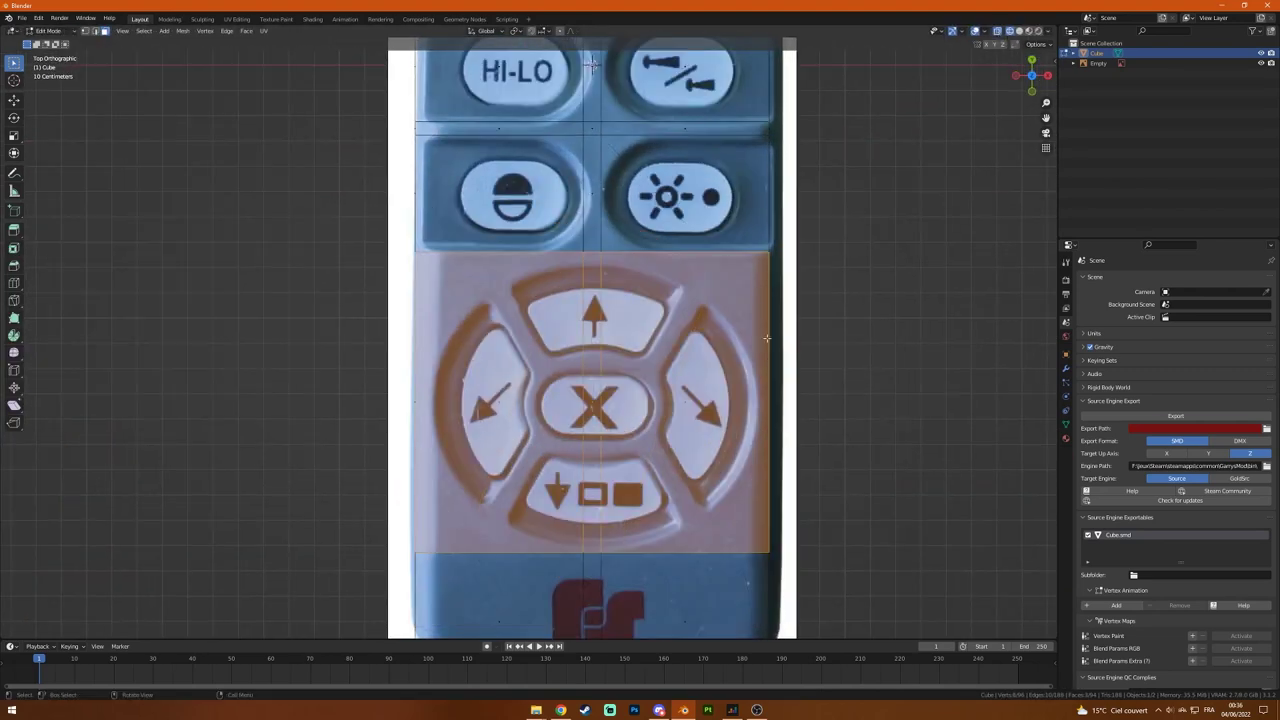
scroll(462, 454, up, 1)
key(shift+a)
click(771, 371)
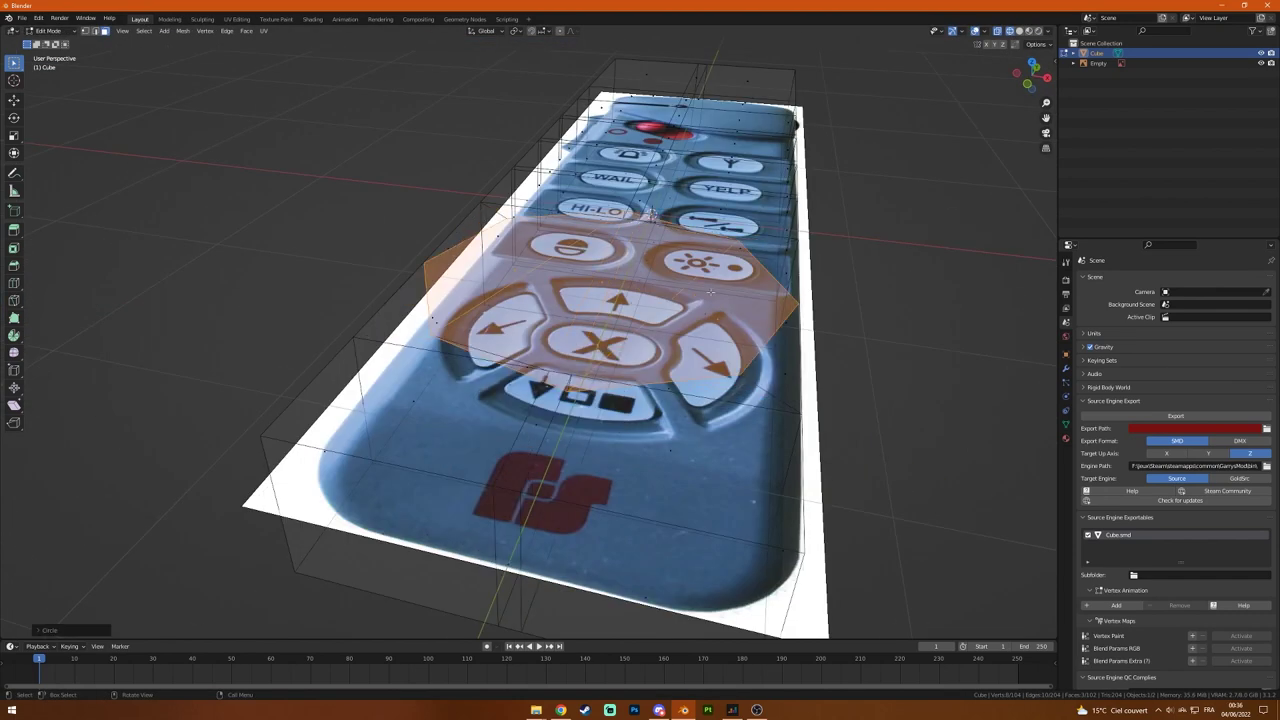
key(KP_7)
key(r)
click(810, 213)
Step: Scale and re-angle the circle onto the round D-pad, then edge-slide the loops into place
middle_drag(790, 240, 690, 318)
key(KP_7)
key(s)
click(740, 274)
key(r)
click(750, 248)
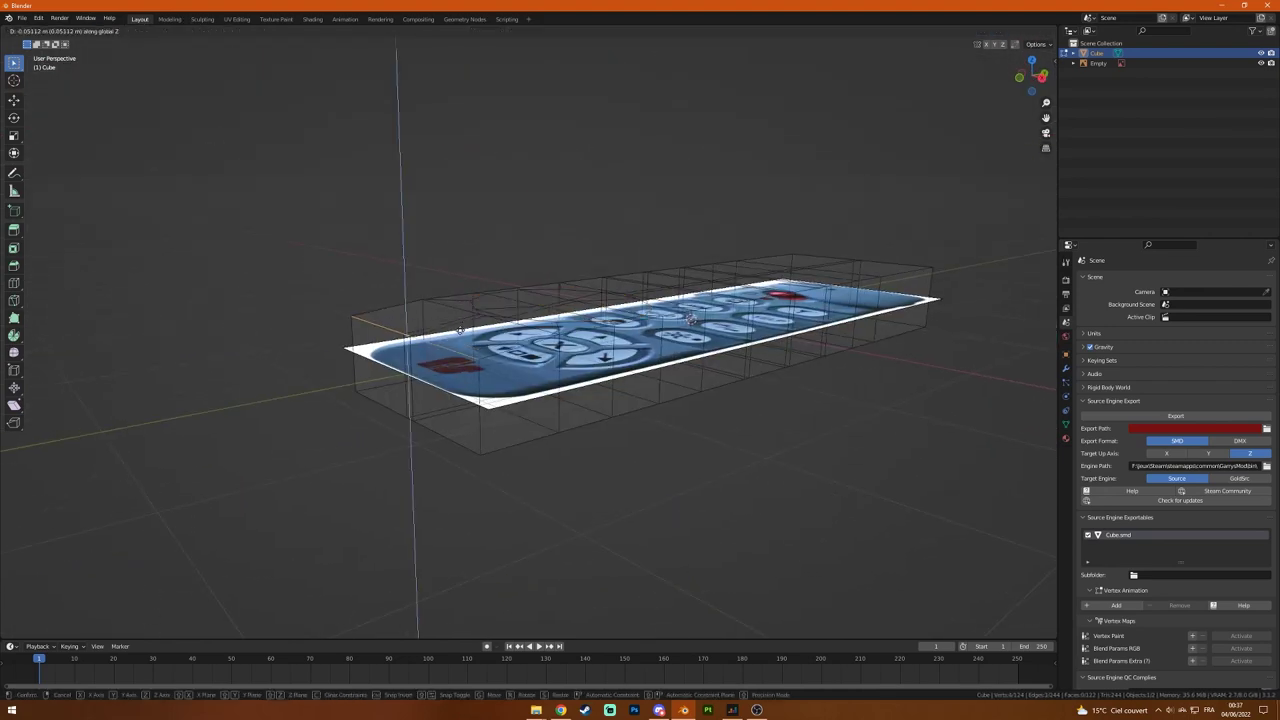
click(690, 318)
key(KP_7)
Step: Bevel the selected corner vertices to round off the remote's outline
scroll(598, 240, up, 3)
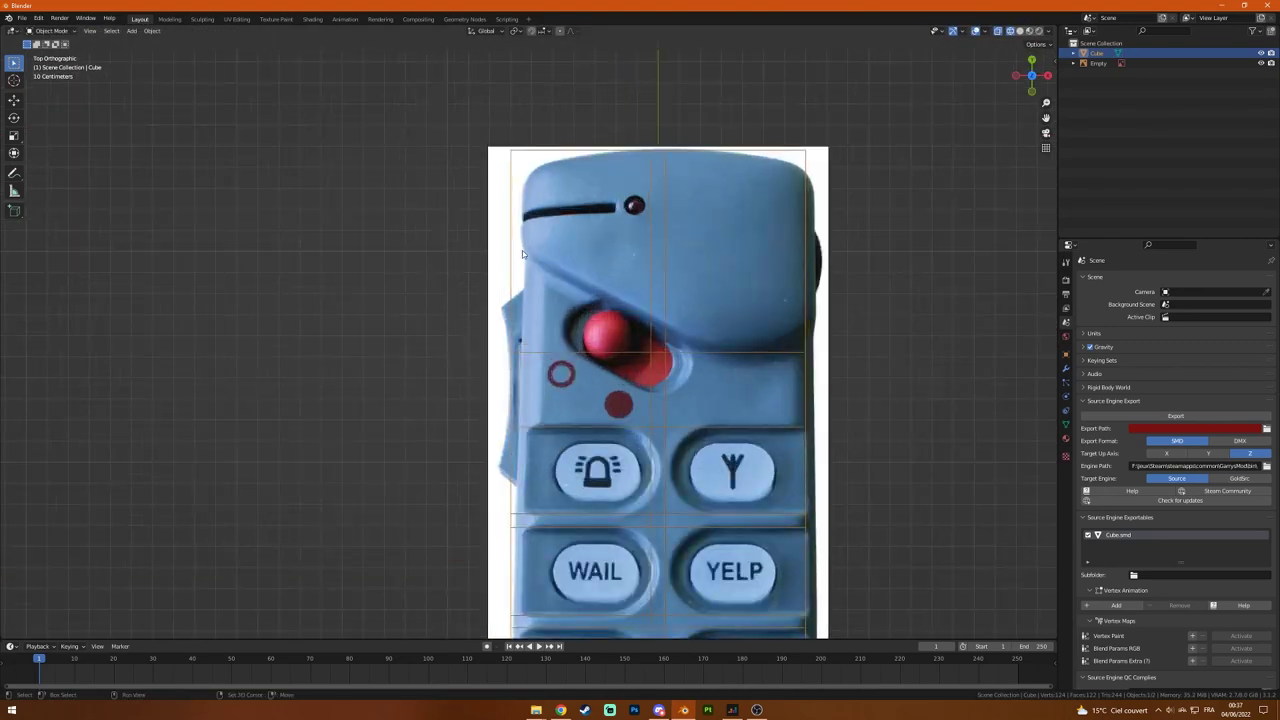
scroll(598, 240, down, 3)
scroll(698, 447, up, 2)
key(b)
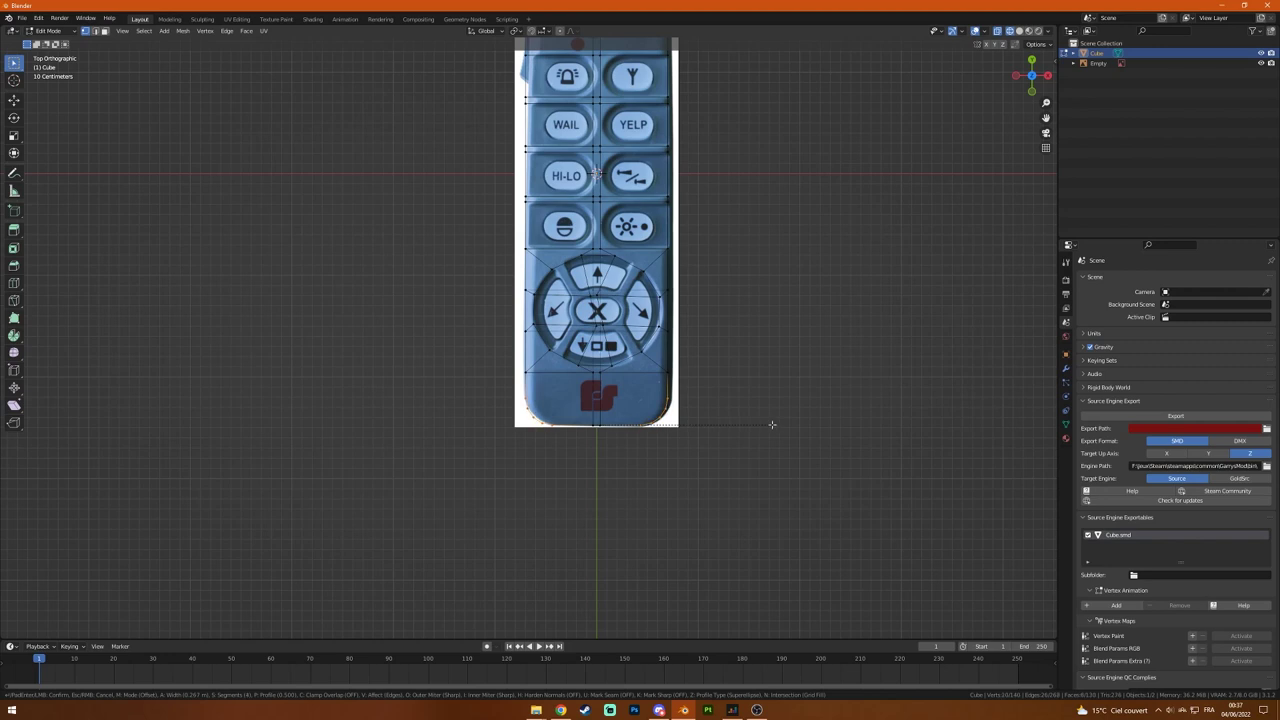
click(772, 425)
scroll(600, 300, up, 1)
key(b)
Step: Select and reposition vertices at the lower end to trace the angled slider step
drag(483, 200, 540, 253)
scroll(608, 443, down, 6)
scroll(720, 320, up, 4)
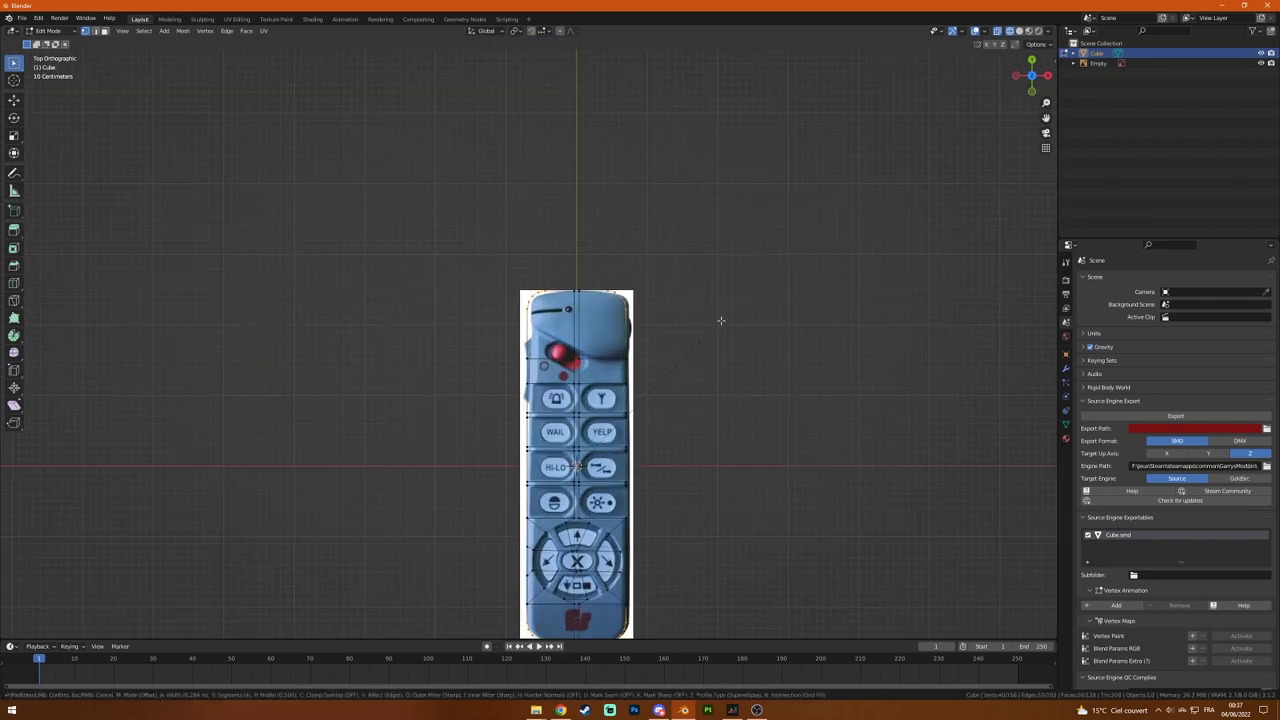
scroll(578, 337, up, 6)
key(b)
drag(468, 357, 625, 413)
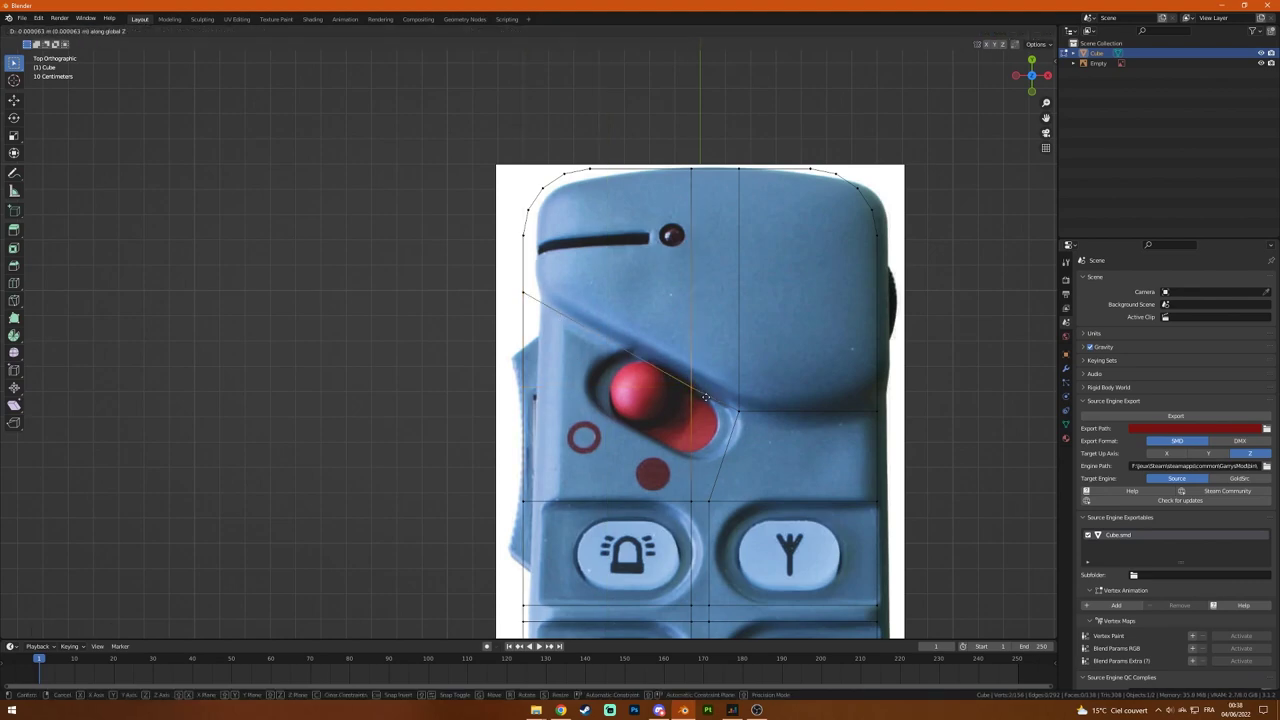
Step: Switch to Object Mode and orbit around to inspect the rounded solid body
key(Tab)
middle_drag(754, 412, 832, 168)
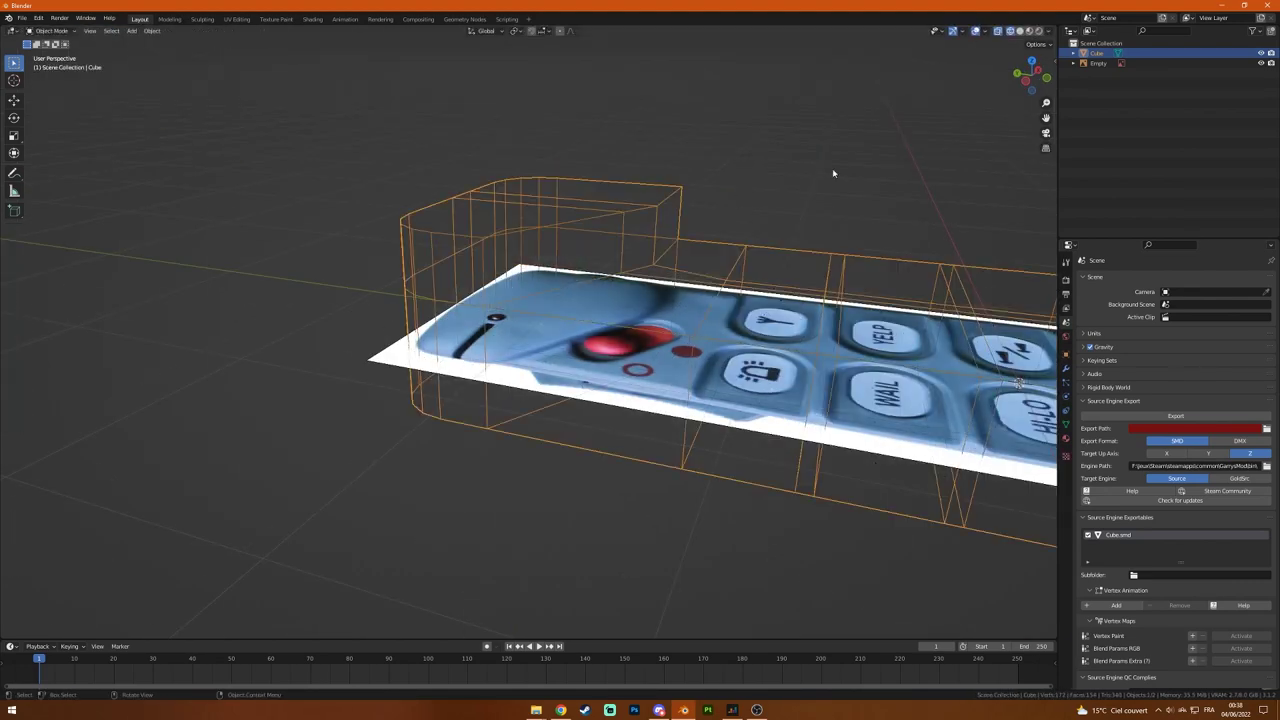
key(KP_7)
key(Tab)
middle_drag(705, 296, 650, 200)
key(KP_7)
mouse_move(650, 300)
middle_down()
mouse_move(620, 200)
mouse_move(584, 256)
mouse_move(640, 330)
mouse_move(354, 387)
mouse_move(389, 290)
middle_up()
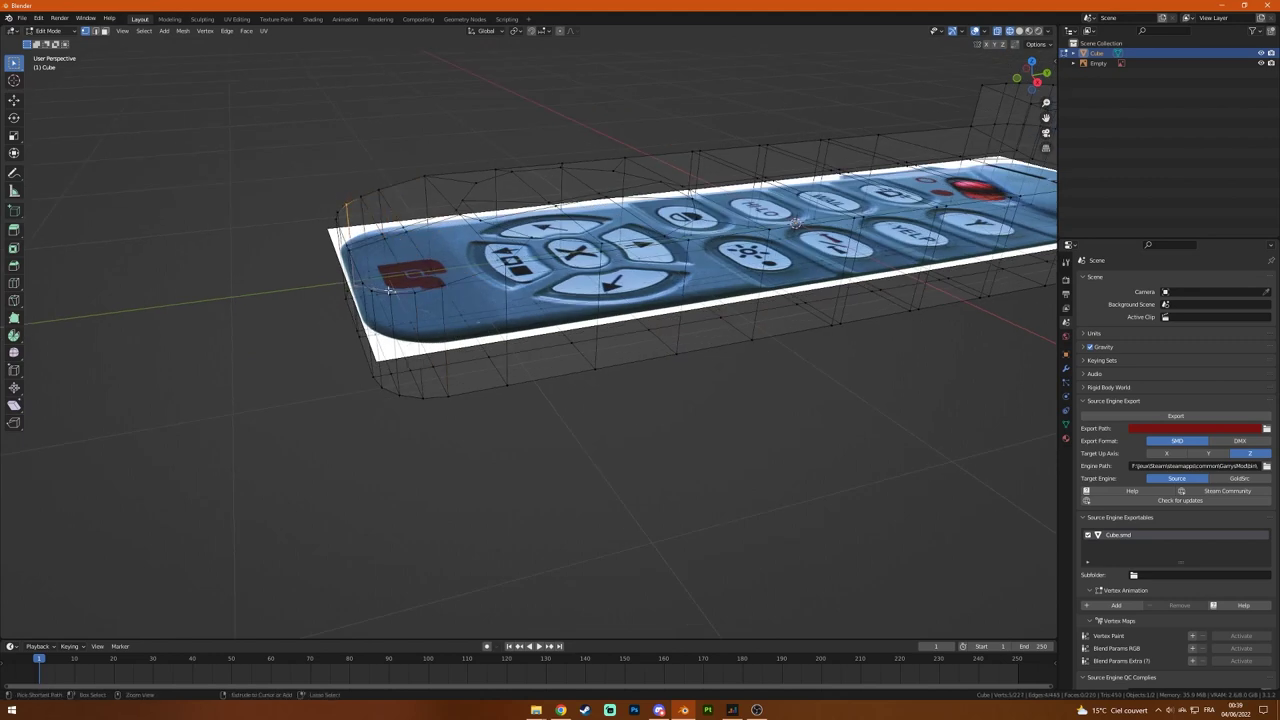
middle_drag(373, 238, 889, 273)
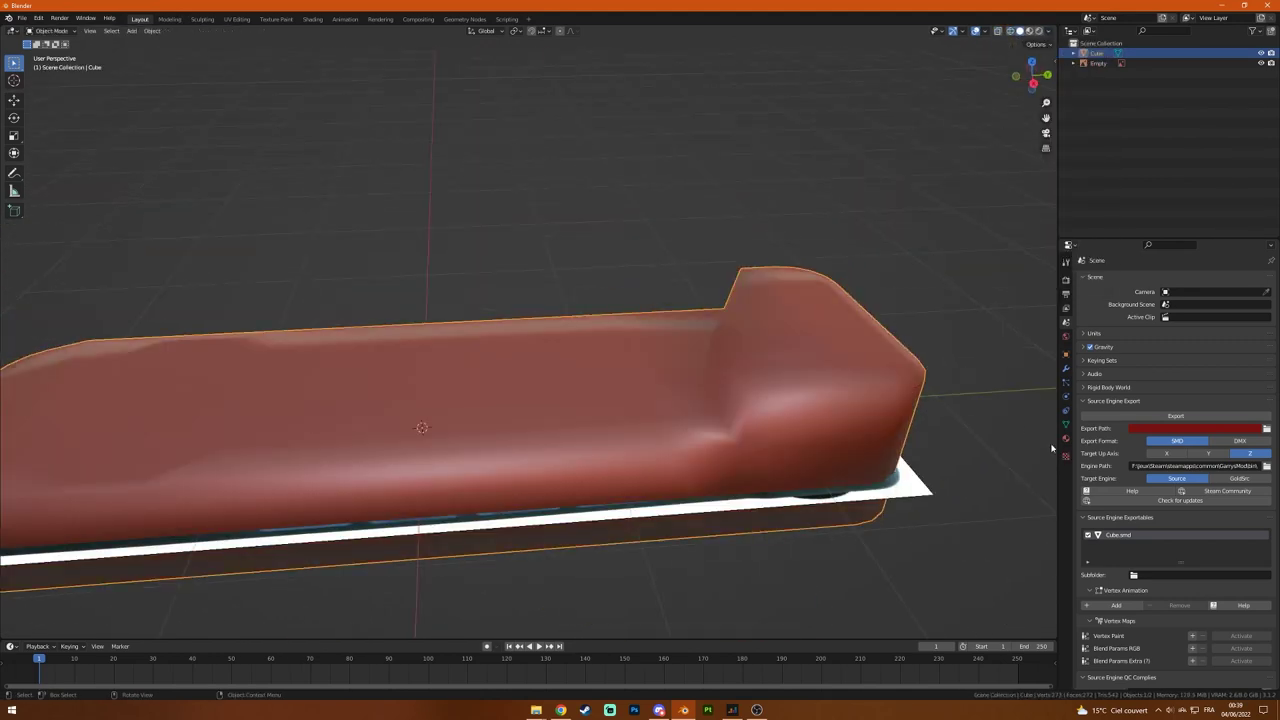
Step: Add a Weighted Normal modifier and enable X-ray over the reference image
click(1095, 279)
click(995, 350)
click(1047, 30)
click(1000, 285)
key(Tab)
key(KP_7)
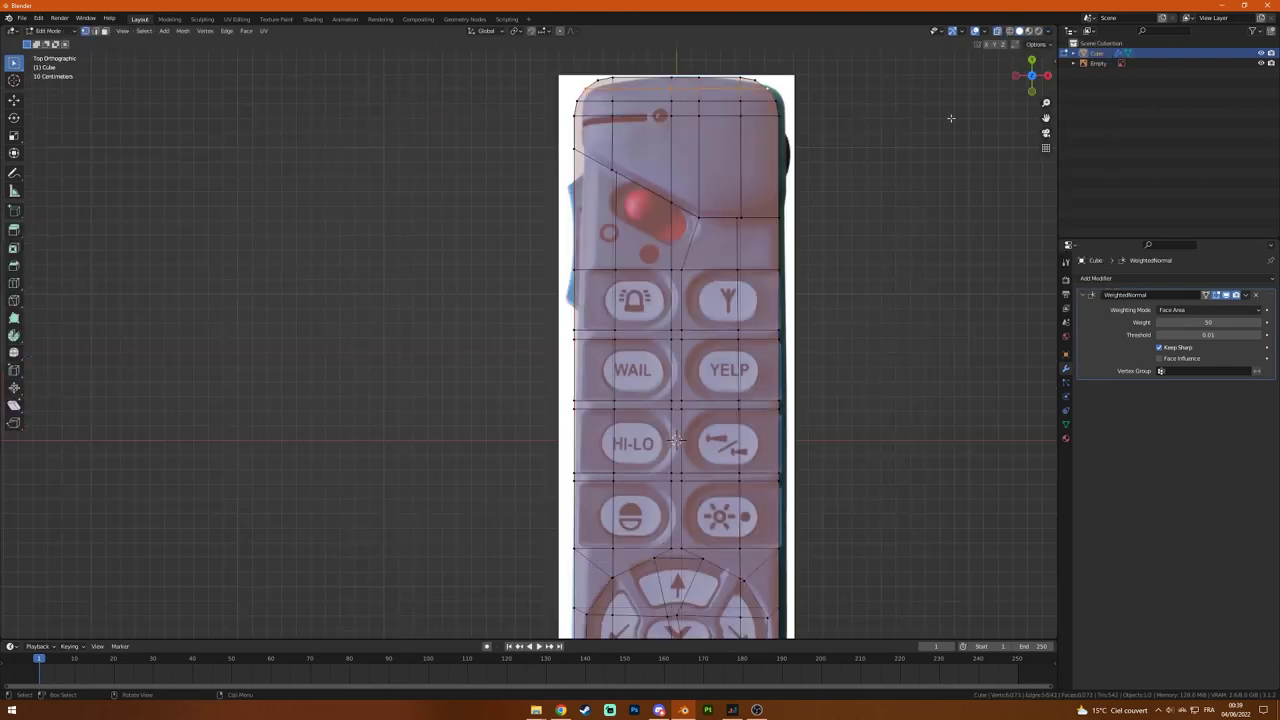
Step: Add extra loop cuts across the remote body and return to solid shading
middle_drag(641, 428, 600, 380)
key(KP_7)
scroll(555, 317, up, 6)
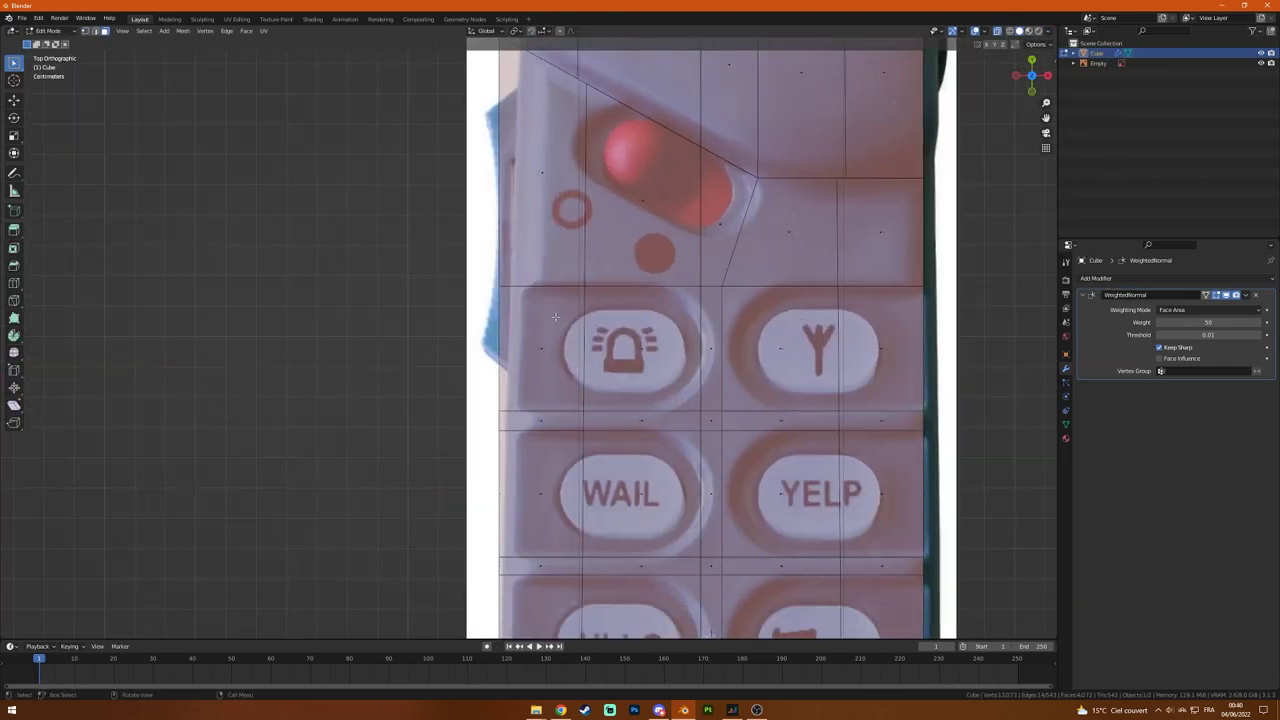
key(Escape)
scroll(698, 345, up, 5)
scroll(690, 360, down, 6)
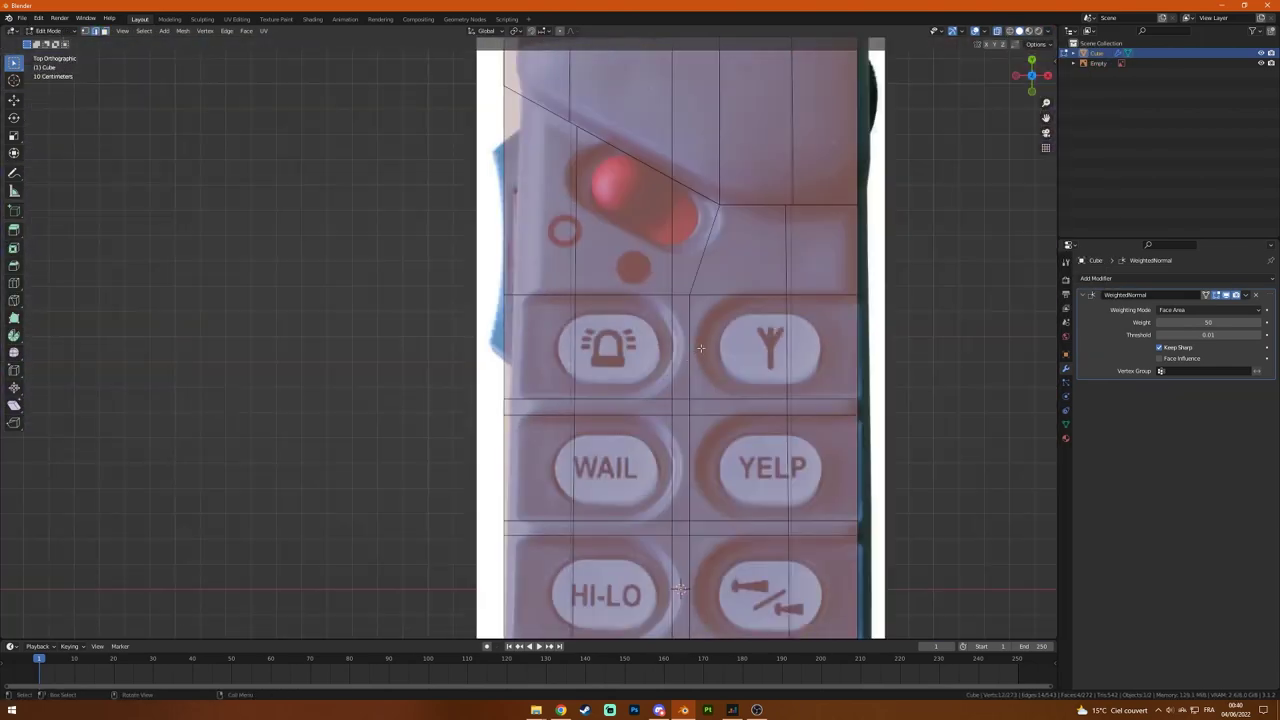
scroll(681, 350, down, 3)
middle_drag(681, 350, 547, 360)
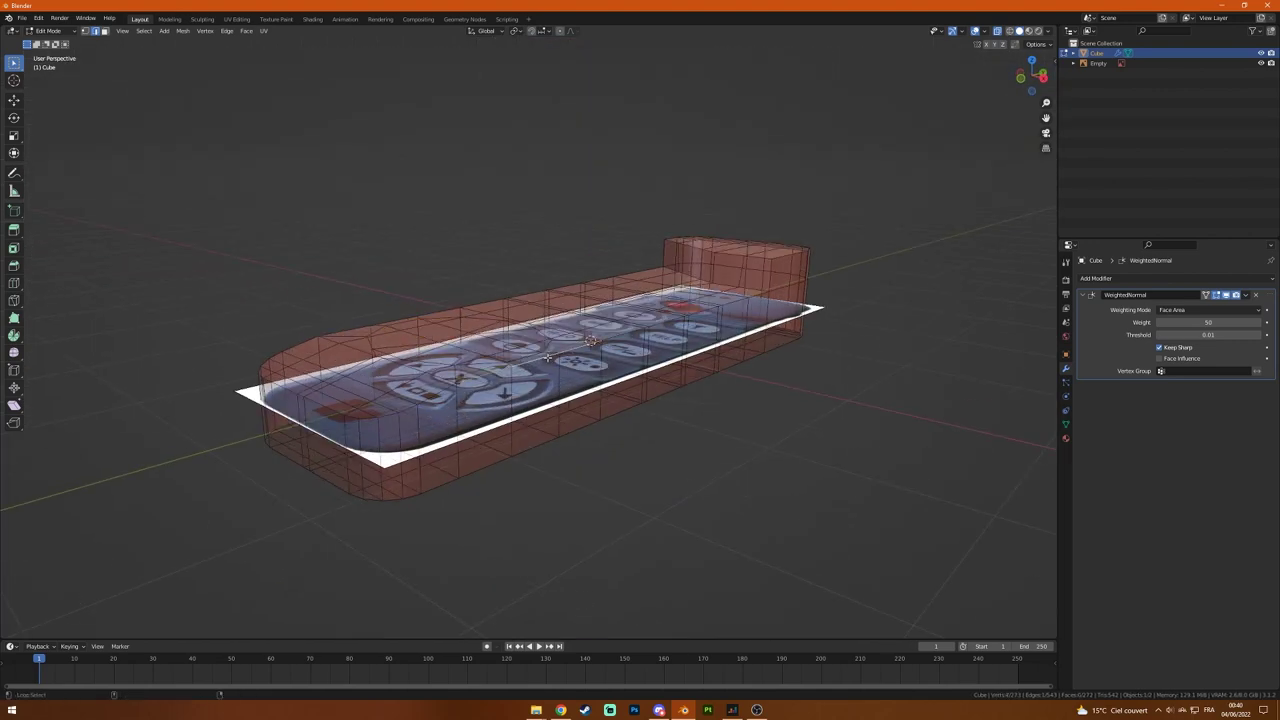
key(KP_1)
middle_drag(391, 286, 541, 478)
key(alt+z)
scroll(541, 478, up, 3)
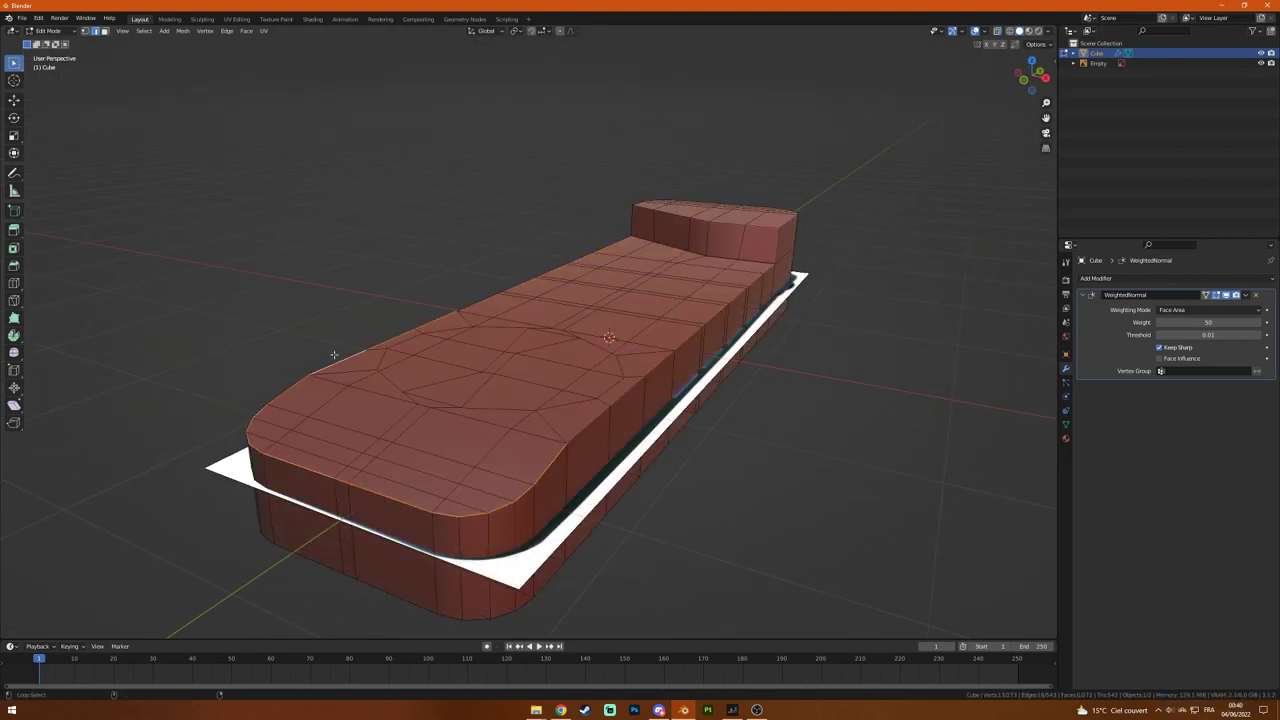
mouse_move(334, 354)
middle_down()
mouse_move(752, 416)
mouse_move(650, 255)
mouse_move(600, 265)
middle_up()
Step: Bevel the selected top and bottom rim edge loops, then preview in Object Mode
key(ctrl+b)
click(650, 255)
scroll(572, 268, up, 5)
click(733, 279)
scroll(688, 291, down, 5)
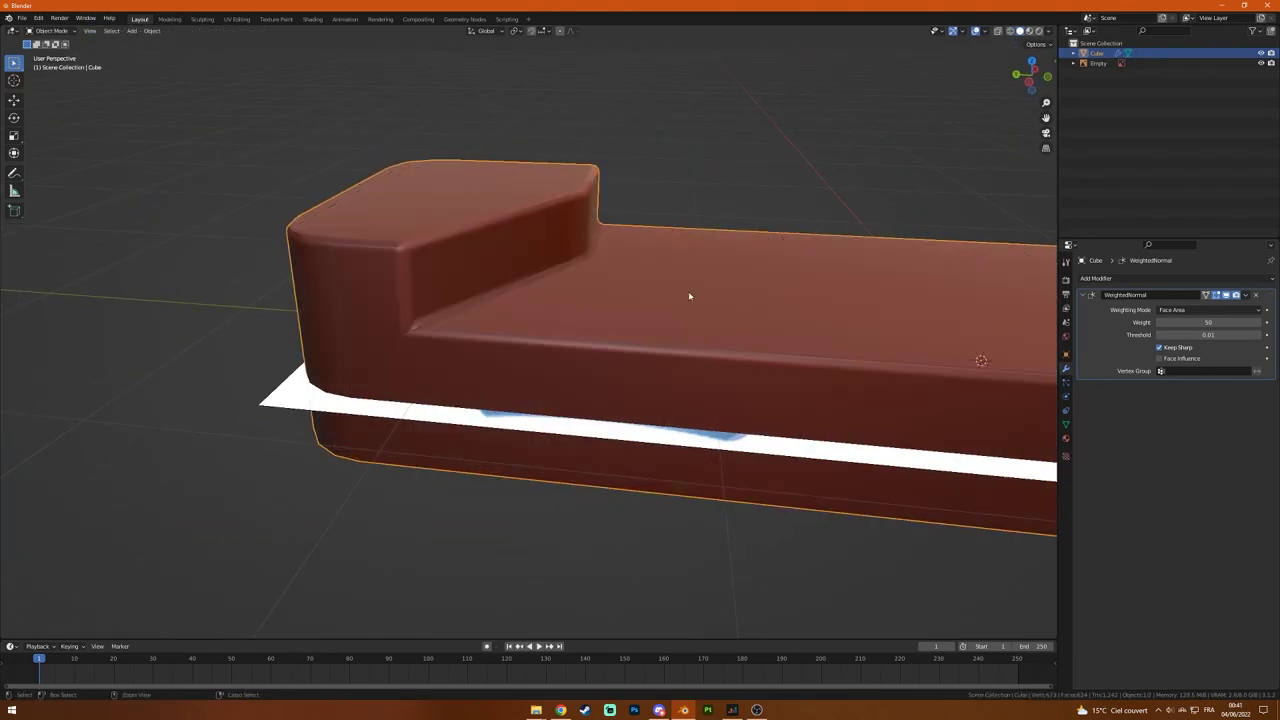
mouse_move(688, 291)
middle_down()
mouse_move(585, 259)
mouse_move(414, 386)
mouse_move(490, 390)
middle_up()
key(Tab)
key(Tab)
key(Tab)
middle_drag(706, 503, 721, 448)
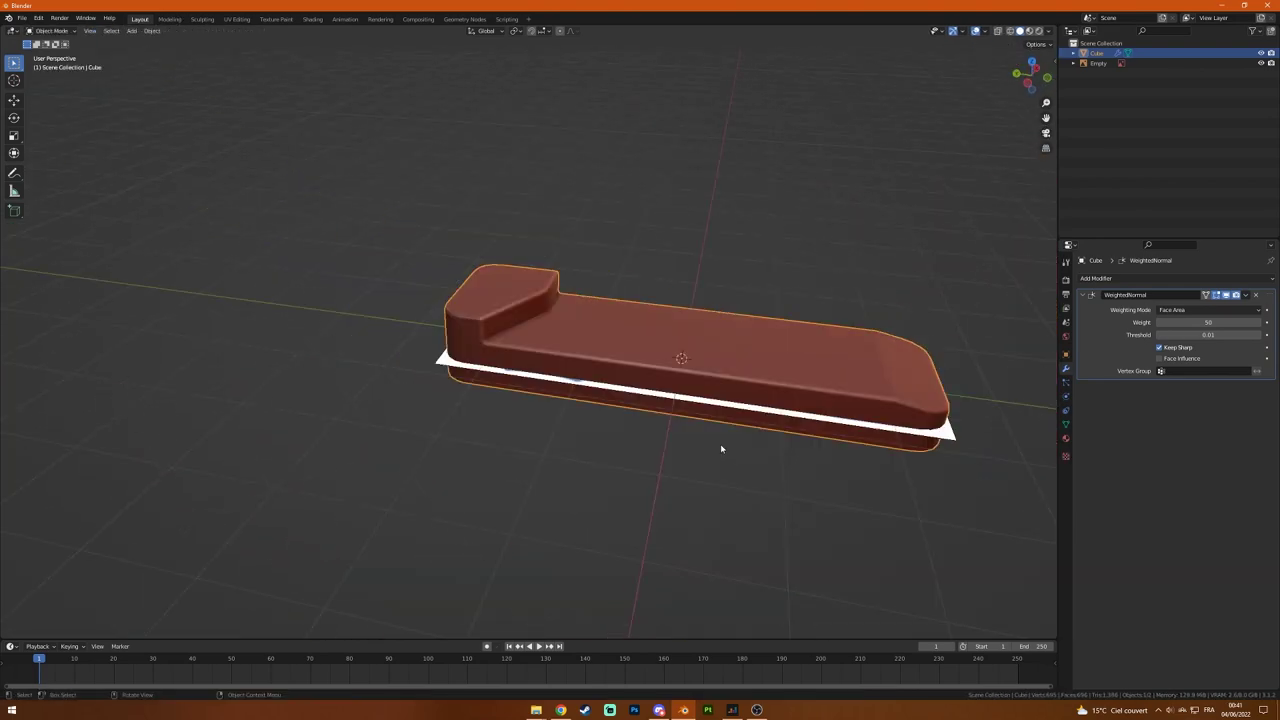
Step: Select the face rings around the buttons and dissolve the selected edges
click(781, 393)
middle_drag(781, 393, 600, 330)
scroll(600, 330, down, 3)
key(KP_7)
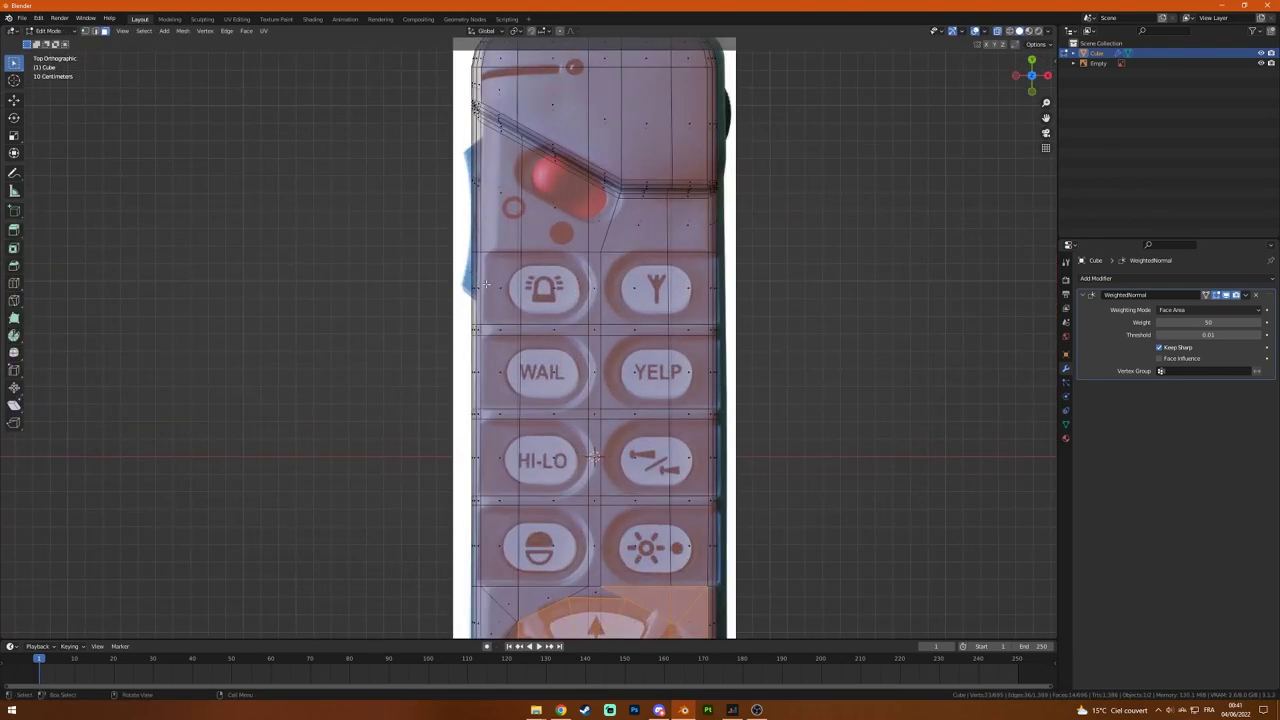
mouse_move(595, 457)
middle_down()
mouse_move(811, 309)
mouse_move(601, 419)
mouse_move(510, 306)
middle_up()
alt+click(811, 309)
key(KP_7)
key(x)
click(601, 419)
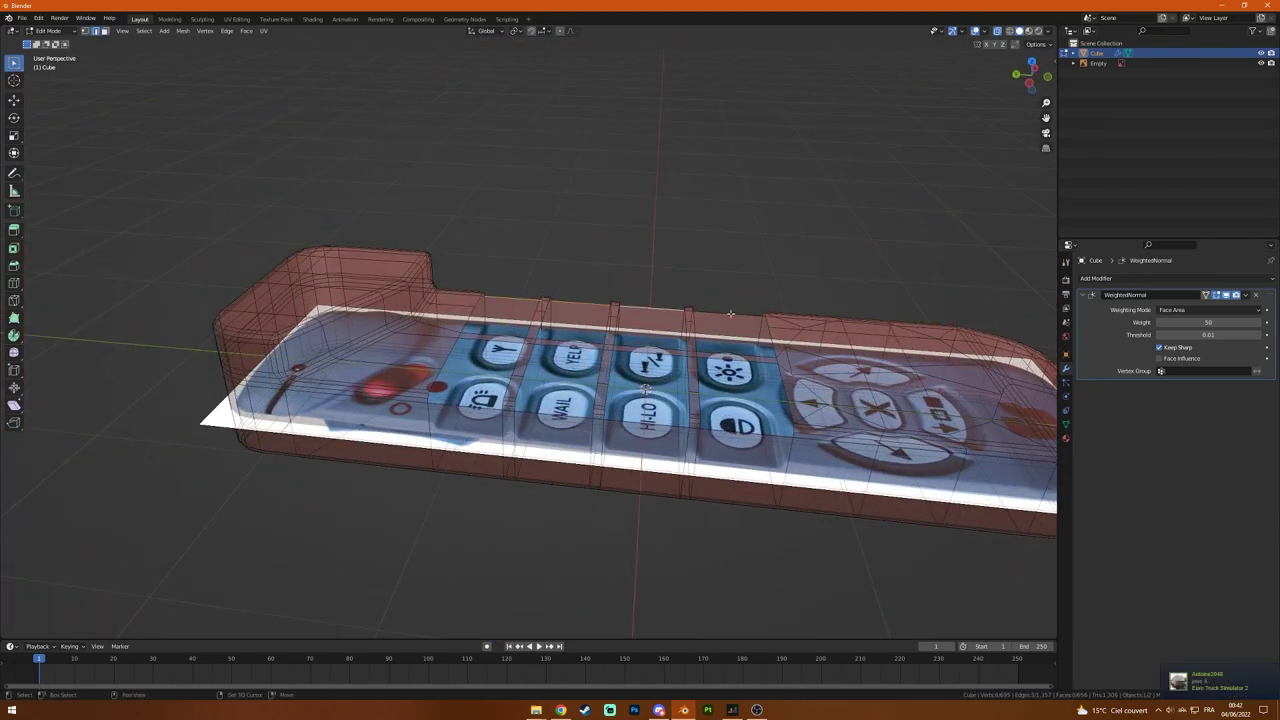
Step: Select a groove face in solid view and inspect the grooves from several angles
mouse_move(730, 314)
middle_down()
mouse_move(591, 437)
mouse_move(595, 370)
mouse_move(560, 380)
mouse_move(580, 457)
mouse_move(663, 434)
mouse_move(755, 356)
mouse_move(720, 380)
mouse_move(677, 361)
mouse_move(432, 338)
middle_up()
key(KP_7)
key(alt+z)
click(755, 356)
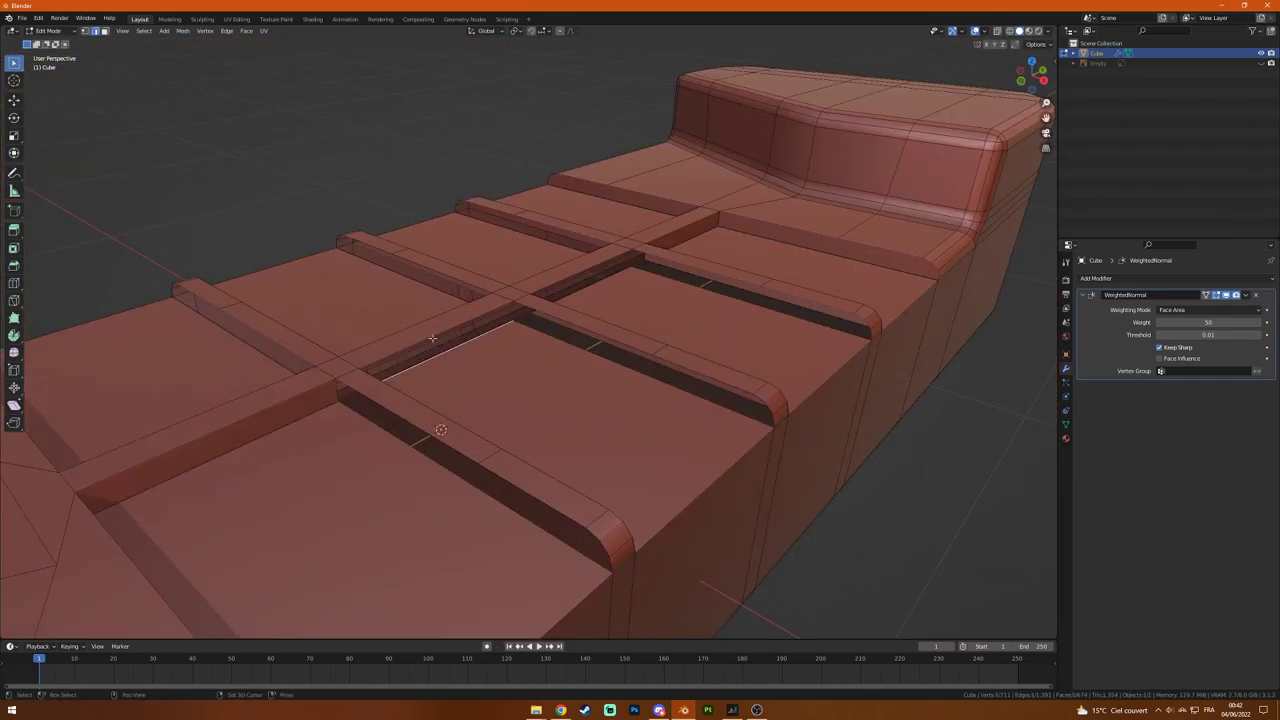
middle_drag(588, 270, 710, 354)
middle_drag(797, 225, 689, 293)
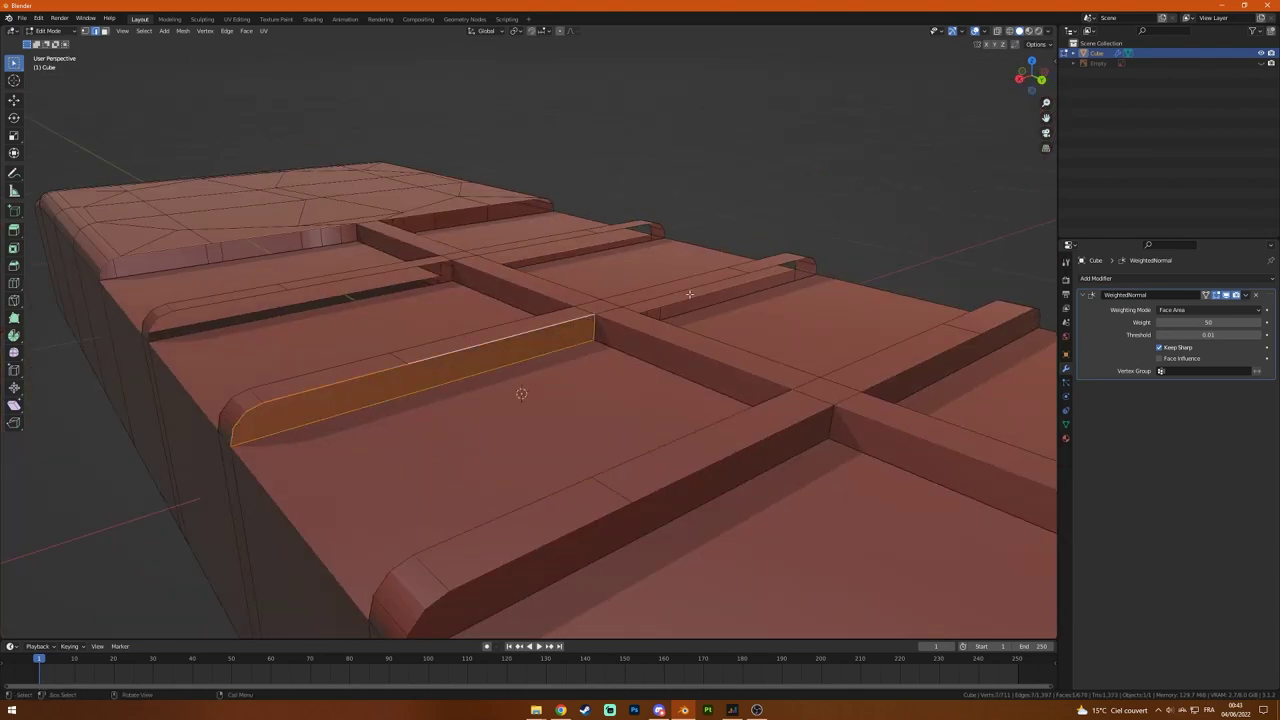
middle_drag(394, 271, 346, 359)
mouse_move(319, 283)
middle_down()
mouse_move(420, 300)
mouse_move(486, 240)
mouse_move(507, 332)
mouse_move(304, 467)
middle_up()
key(Tab)
key(Tab)
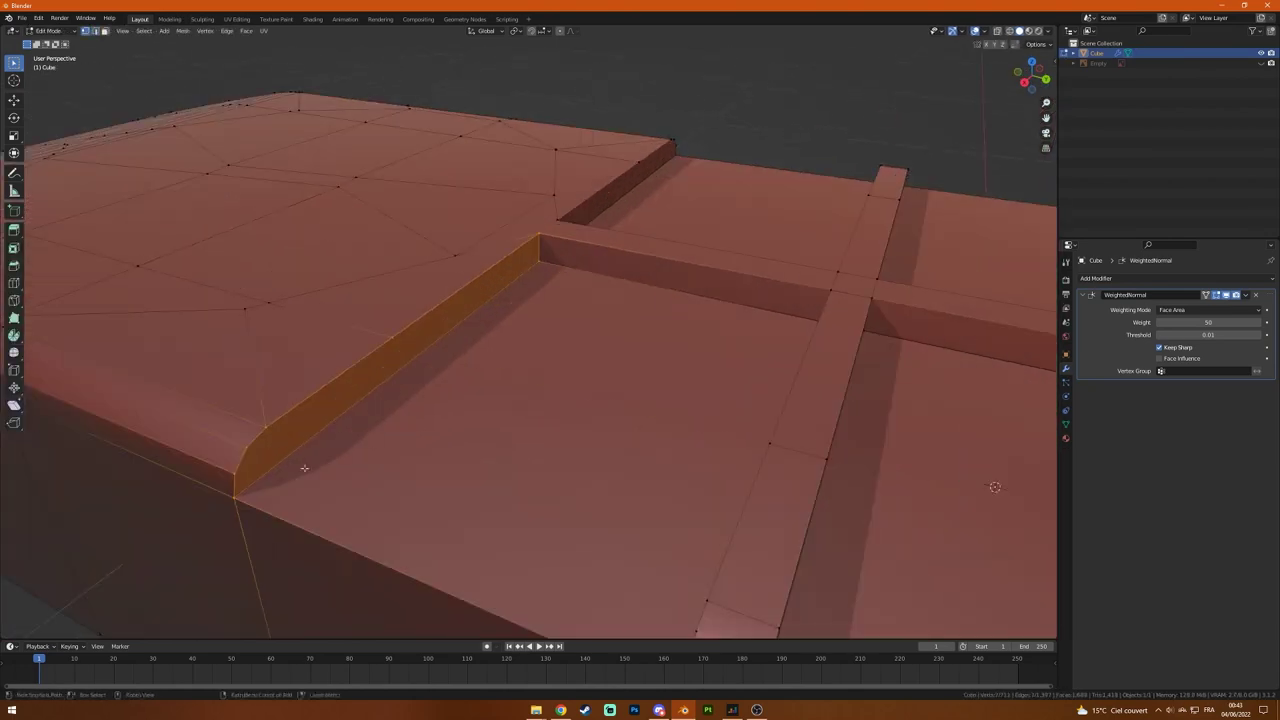
key(KP_7)
scroll(436, 428, down, 3)
middle_drag(436, 428, 563, 370)
Step: Slide the groove edge along the bar and check the result in Object Mode
key(g)
key(g)
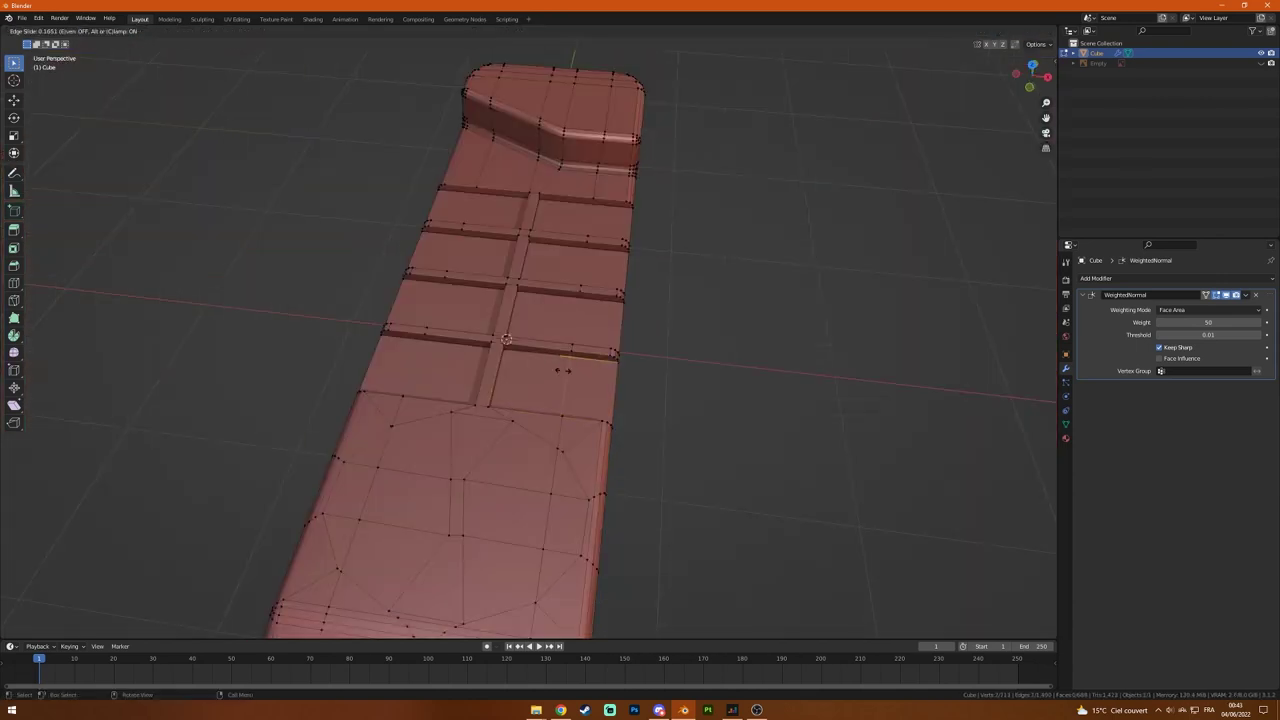
middle_drag(606, 225, 426, 261)
mouse_move(431, 372)
middle_down()
mouse_move(480, 376)
mouse_move(851, 148)
mouse_move(716, 276)
middle_up()
scroll(504, 378, up, 5)
scroll(497, 373, down, 4)
mouse_move(557, 345)
middle_down()
mouse_move(549, 399)
mouse_move(673, 243)
middle_up()
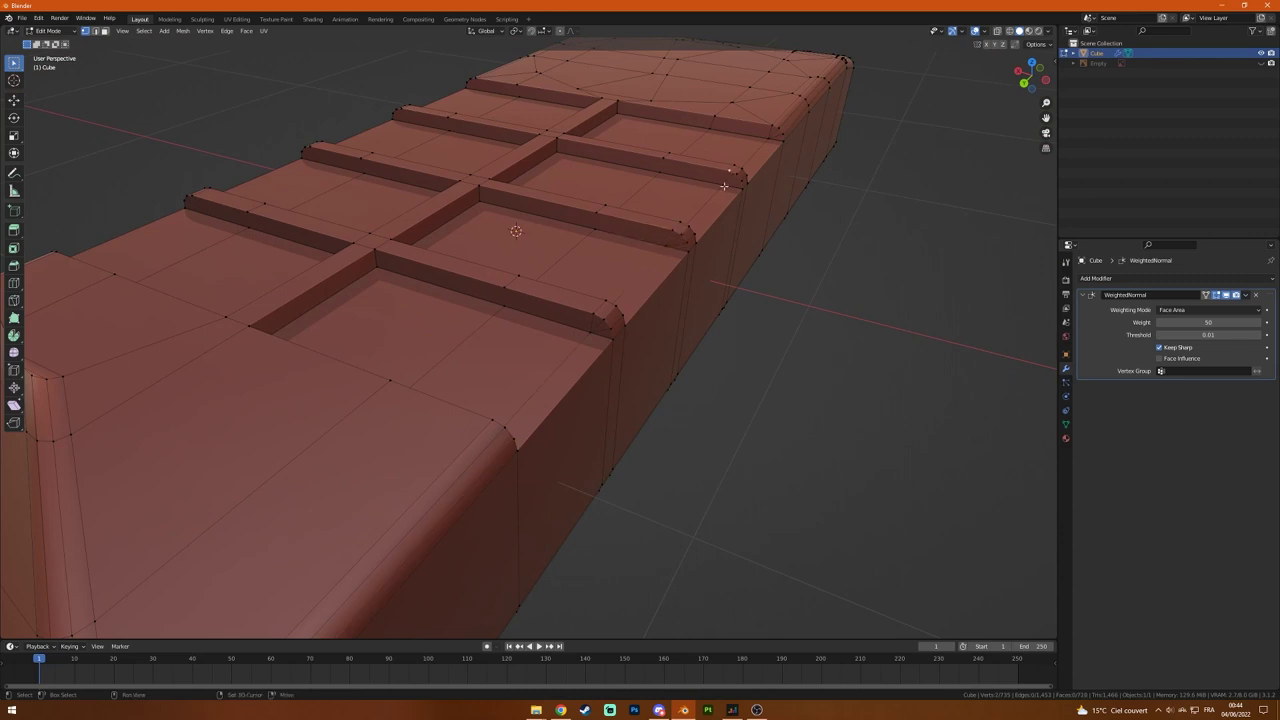
middle_drag(724, 186, 476, 437)
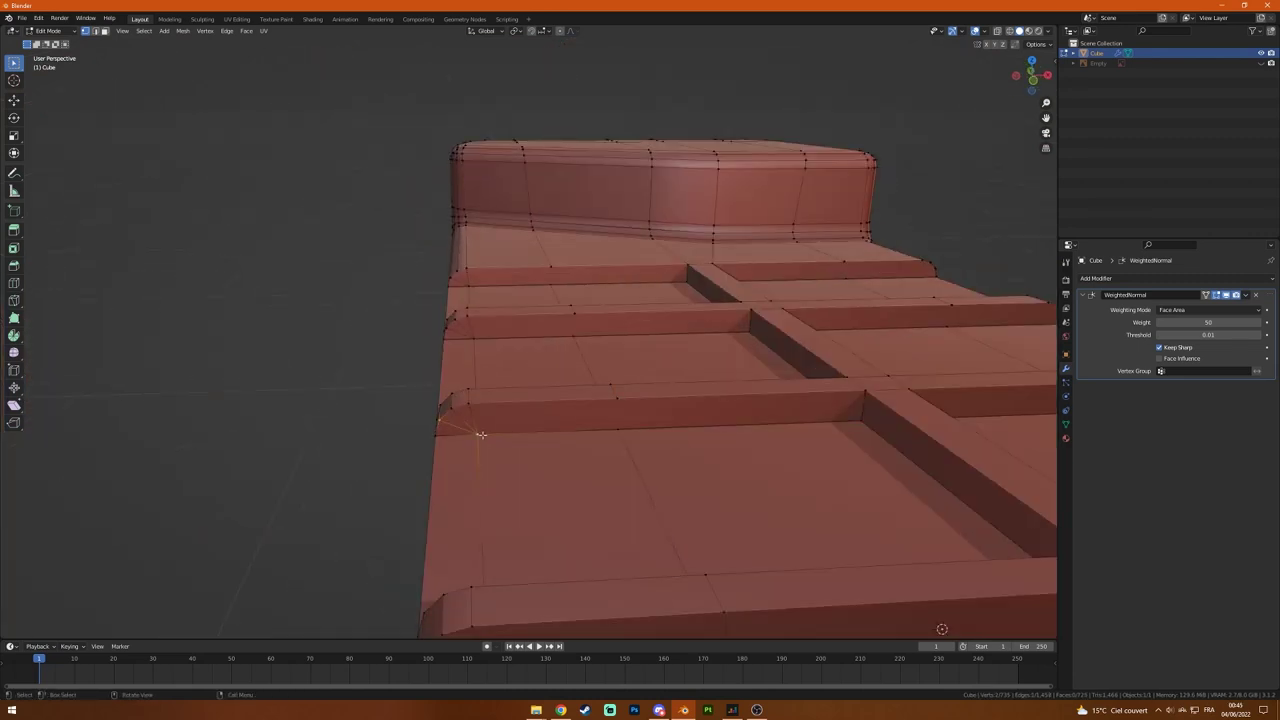
middle_drag(590, 530, 617, 470)
key(Tab)
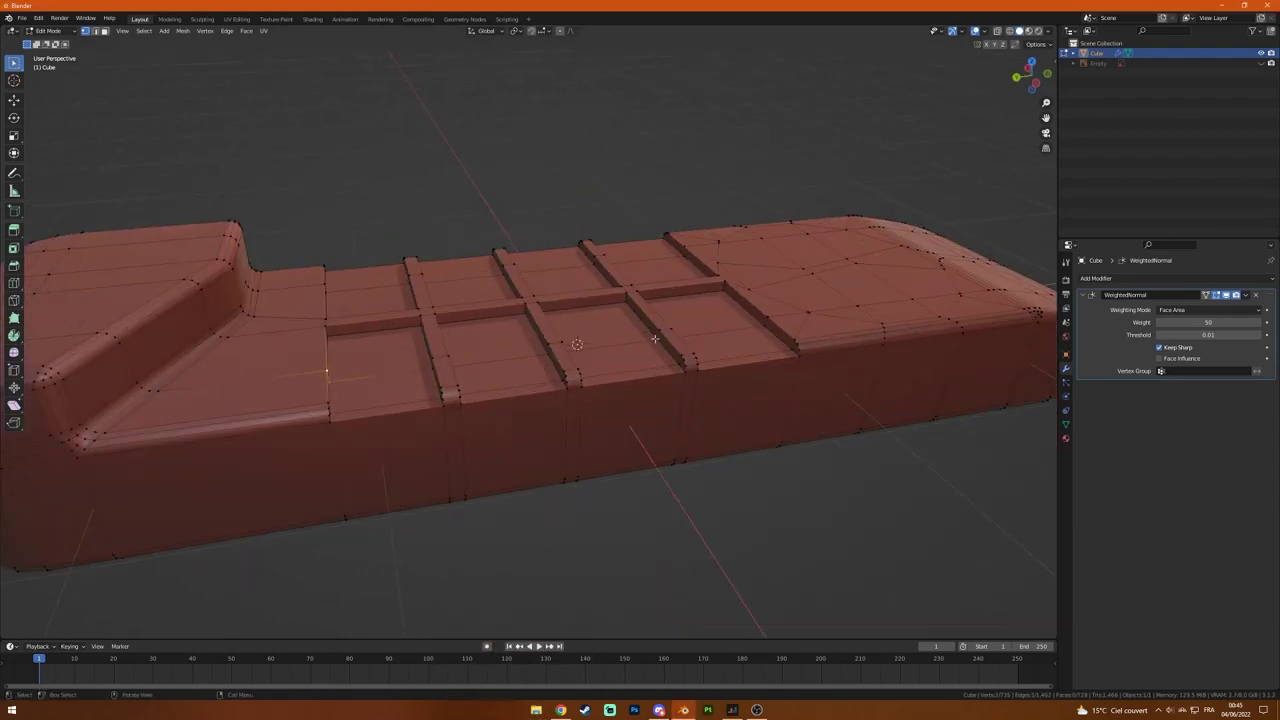
mouse_move(555, 318)
middle_down()
mouse_move(421, 355)
mouse_move(820, 320)
middle_up()
Step: Add a loop cut across the bar and select the central channel edges
key(Tab)
scroll(421, 355, up, 5)
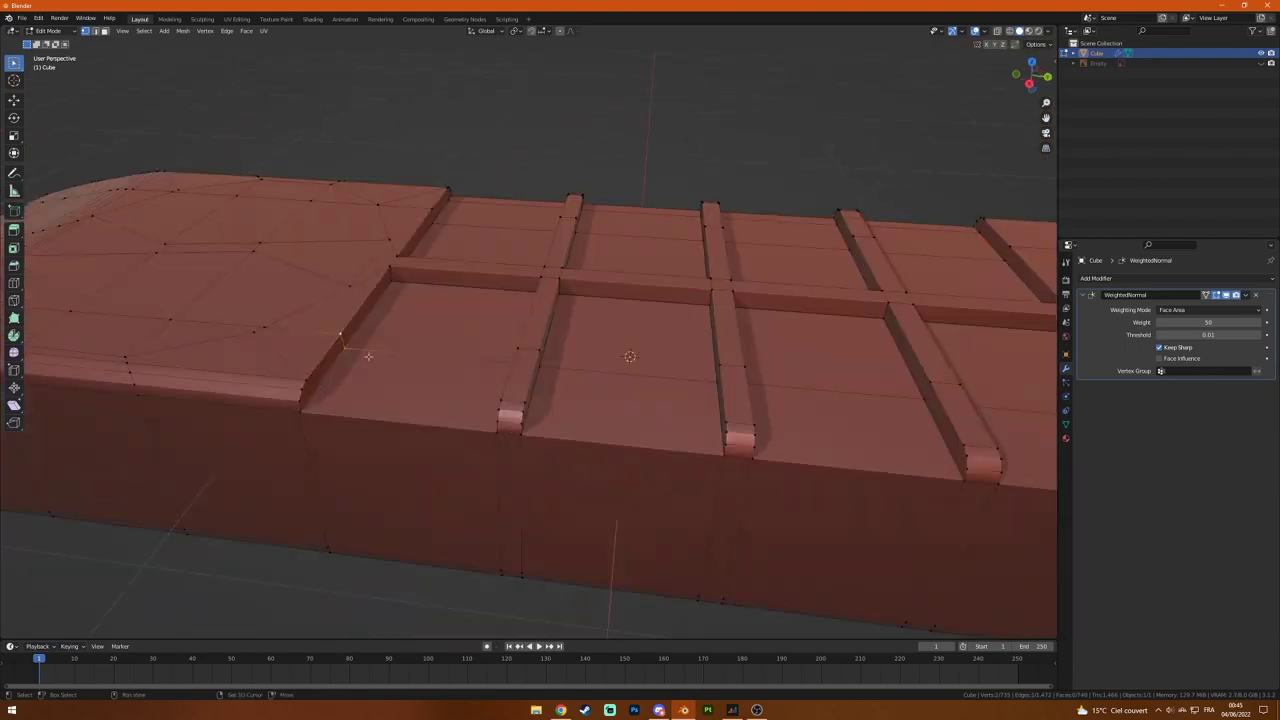
click(815, 322)
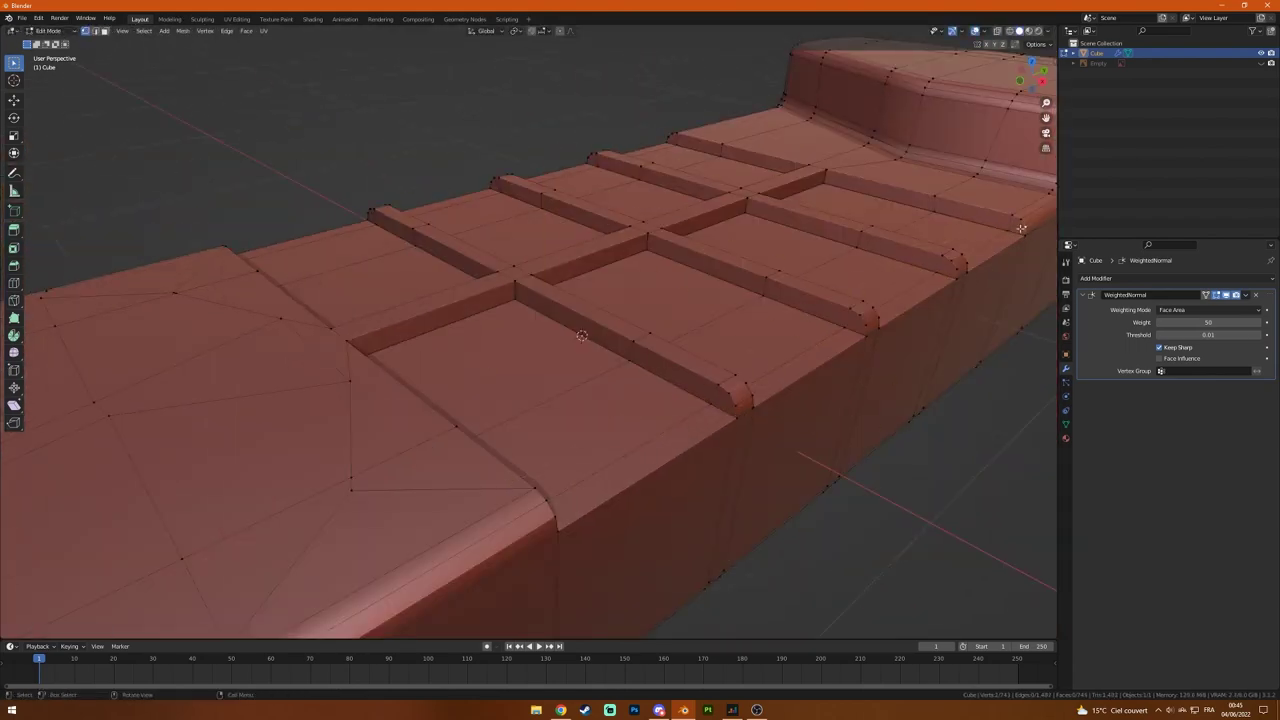
middle_drag(716, 406, 733, 367)
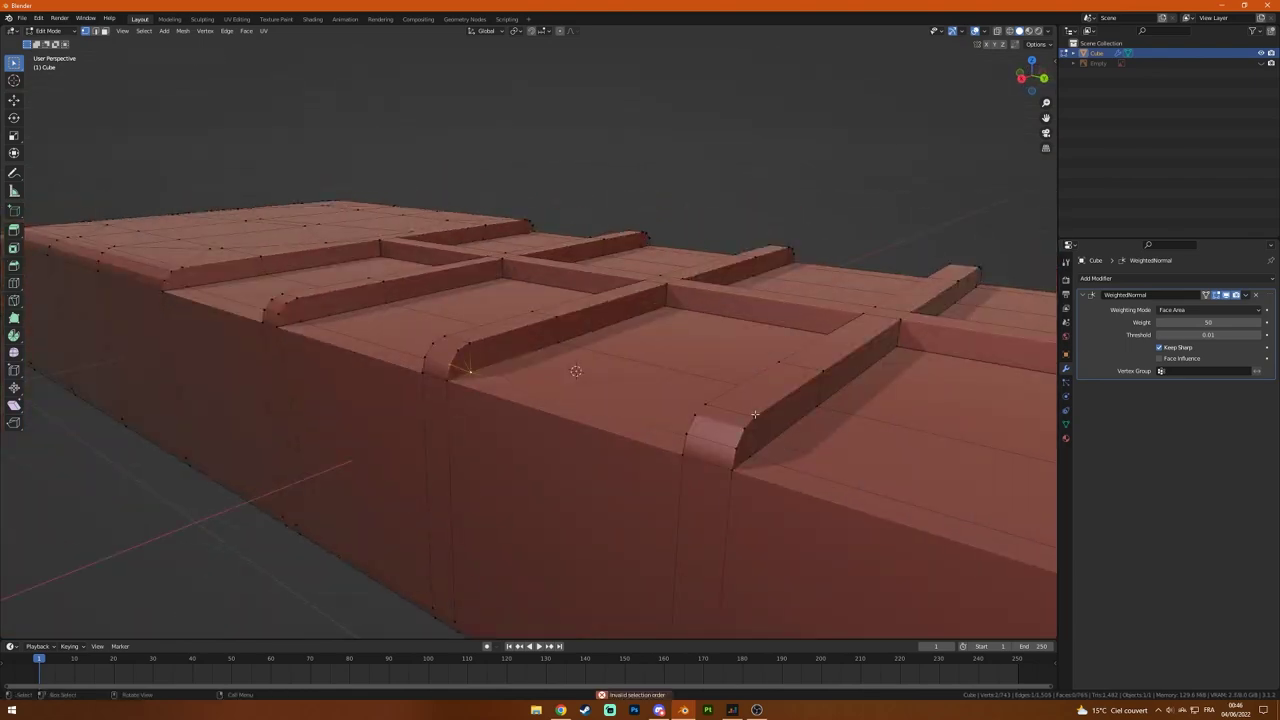
middle_drag(309, 410, 600, 400)
click(1065, 424)
mouse_move(700, 420)
middle_down()
mouse_move(737, 427)
mouse_move(385, 238)
mouse_move(567, 280)
middle_up()
click(385, 238)
Step: Bevel the central channel edges in top view, rounding the recess ends against the reference
scroll(465, 347, up, 5)
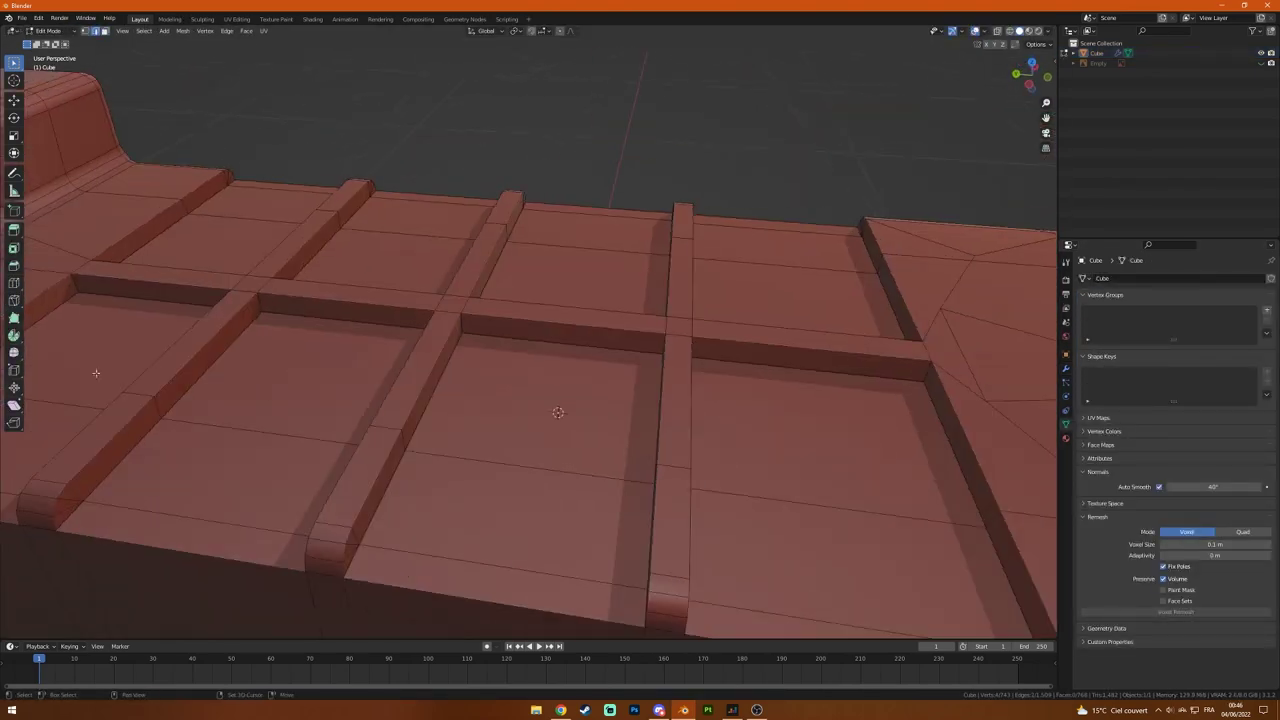
mouse_move(465, 347)
middle_down()
mouse_move(422, 374)
mouse_move(414, 320)
mouse_move(597, 400)
mouse_move(771, 349)
mouse_move(287, 277)
mouse_move(534, 360)
mouse_move(794, 417)
mouse_move(700, 430)
middle_up()
key(ctrl+b)
right_click(601, 447)
middle_drag(601, 447, 441, 414)
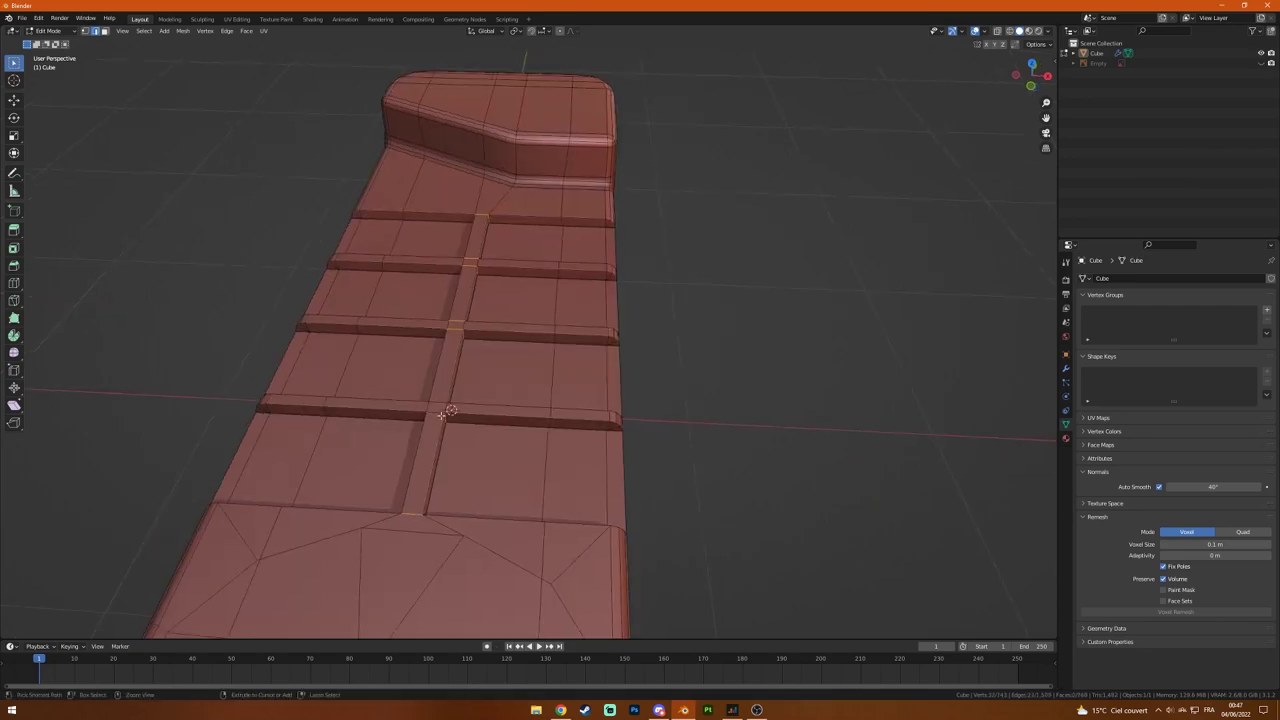
click(564, 521)
key(KP_7)
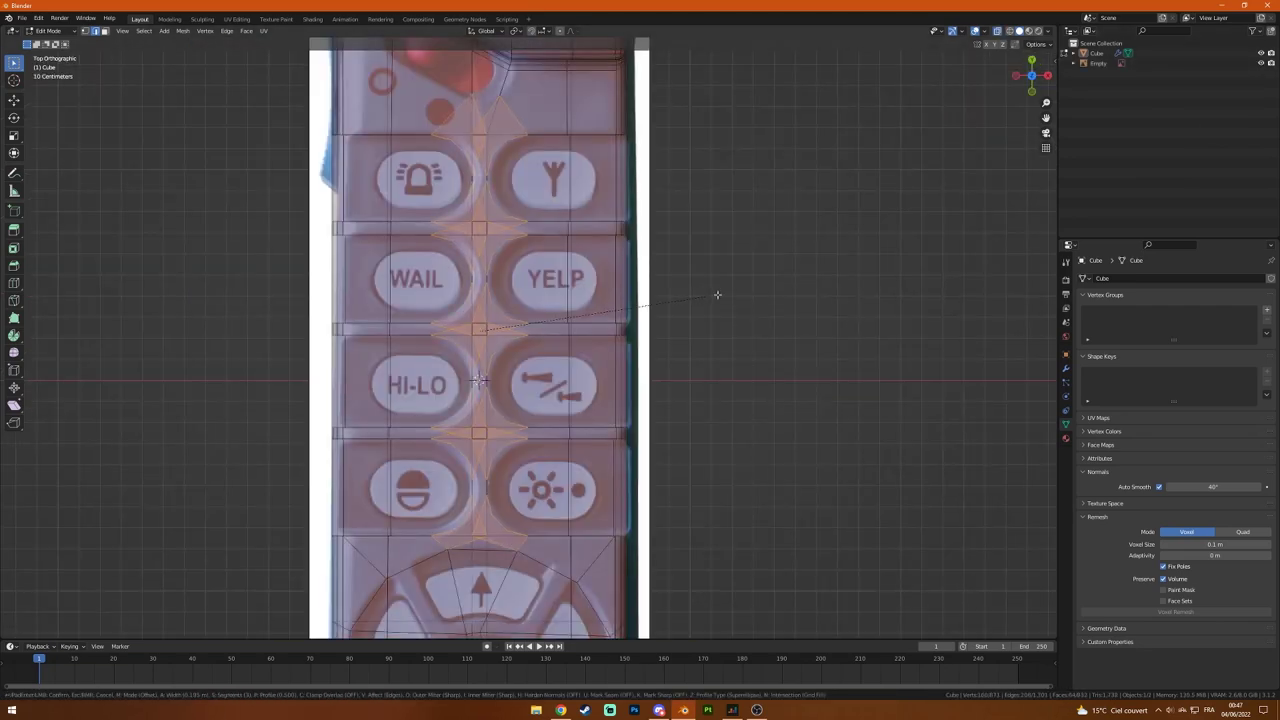
middle_drag(717, 295, 500, 400)
key(KP_7)
click(103, 538)
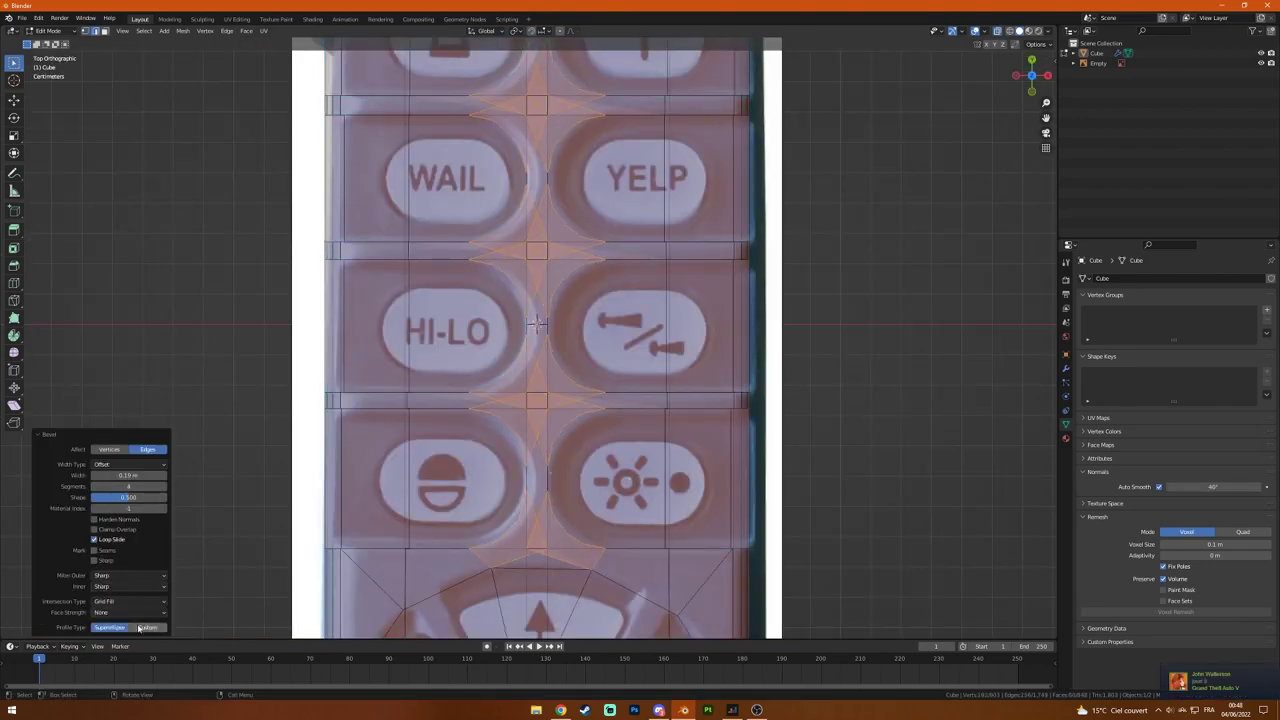
middle_drag(537, 323, 523, 487)
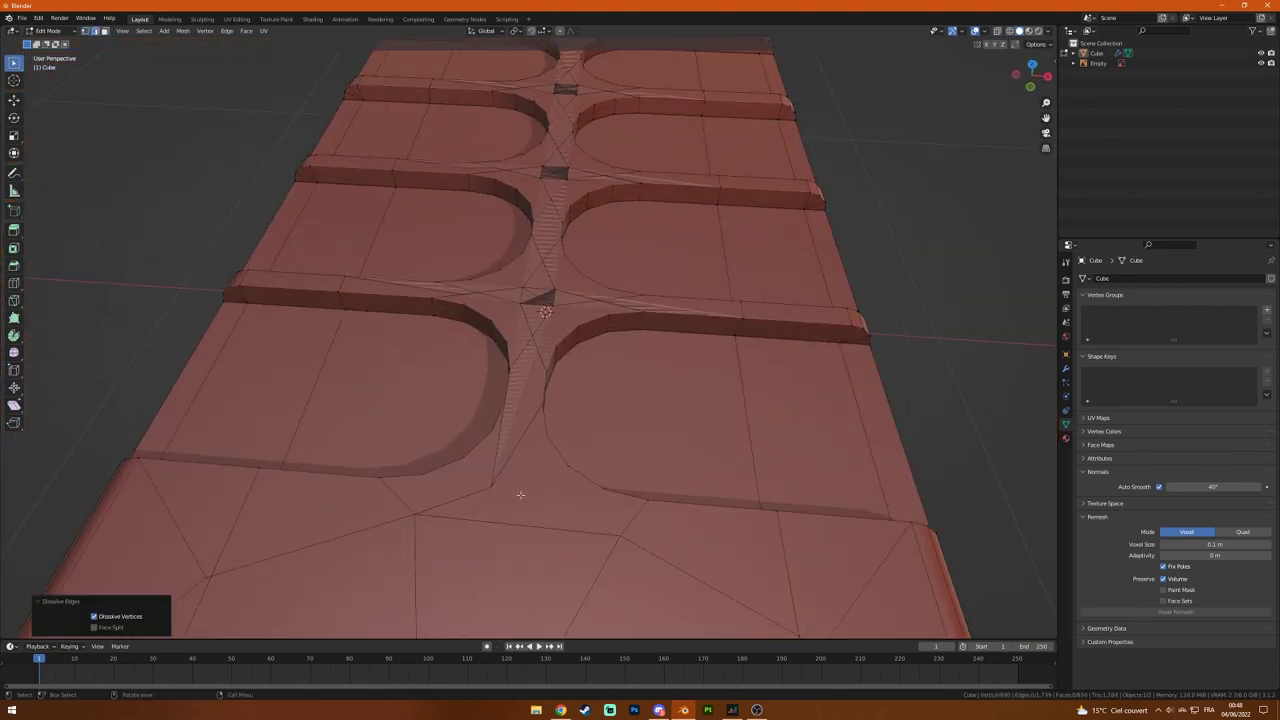
Step: Dissolve the stray edges in the channel between the button recesses
click(534, 346)
middle_drag(534, 348, 545, 258)
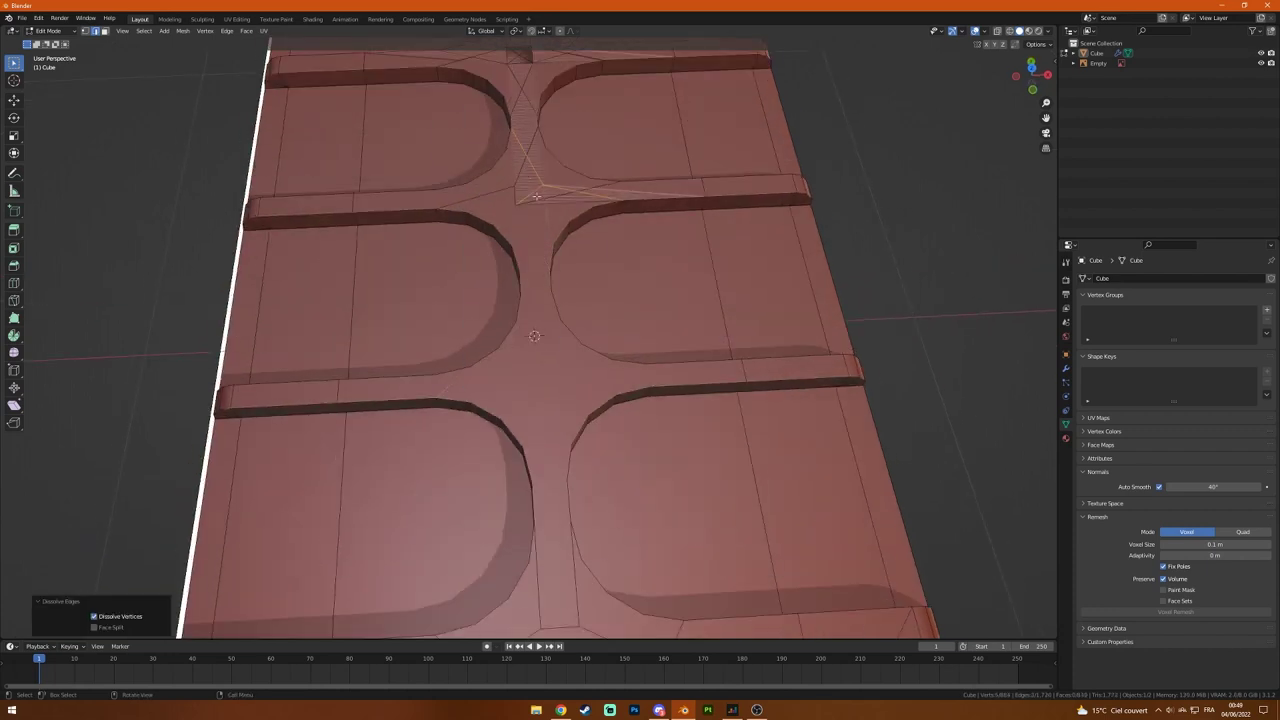
mouse_move(535, 196)
middle_down()
mouse_move(655, 470)
mouse_move(730, 370)
middle_up()
key(x)
click(660, 474)
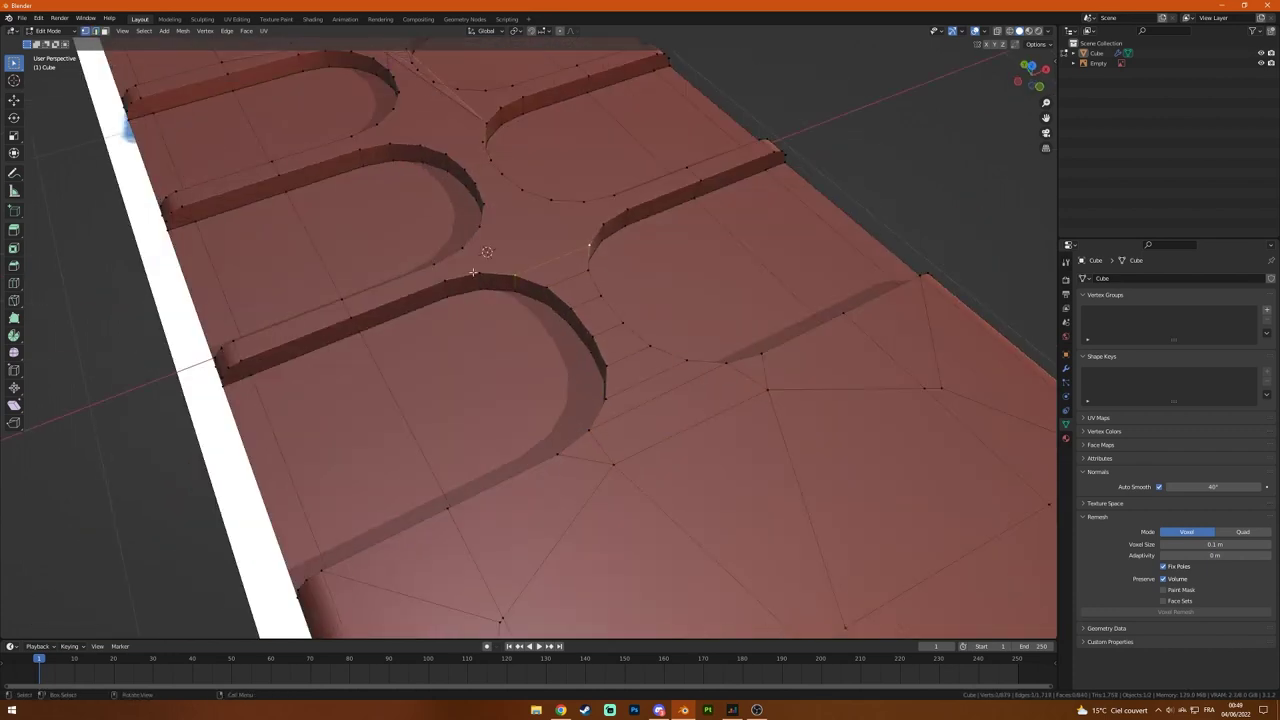
mouse_move(619, 209)
middle_down()
mouse_move(652, 401)
mouse_move(513, 344)
mouse_move(601, 392)
mouse_move(560, 400)
middle_up()
Step: Select the small central face of the channel and inspect the recesses from several sides
shift+click(560, 400)
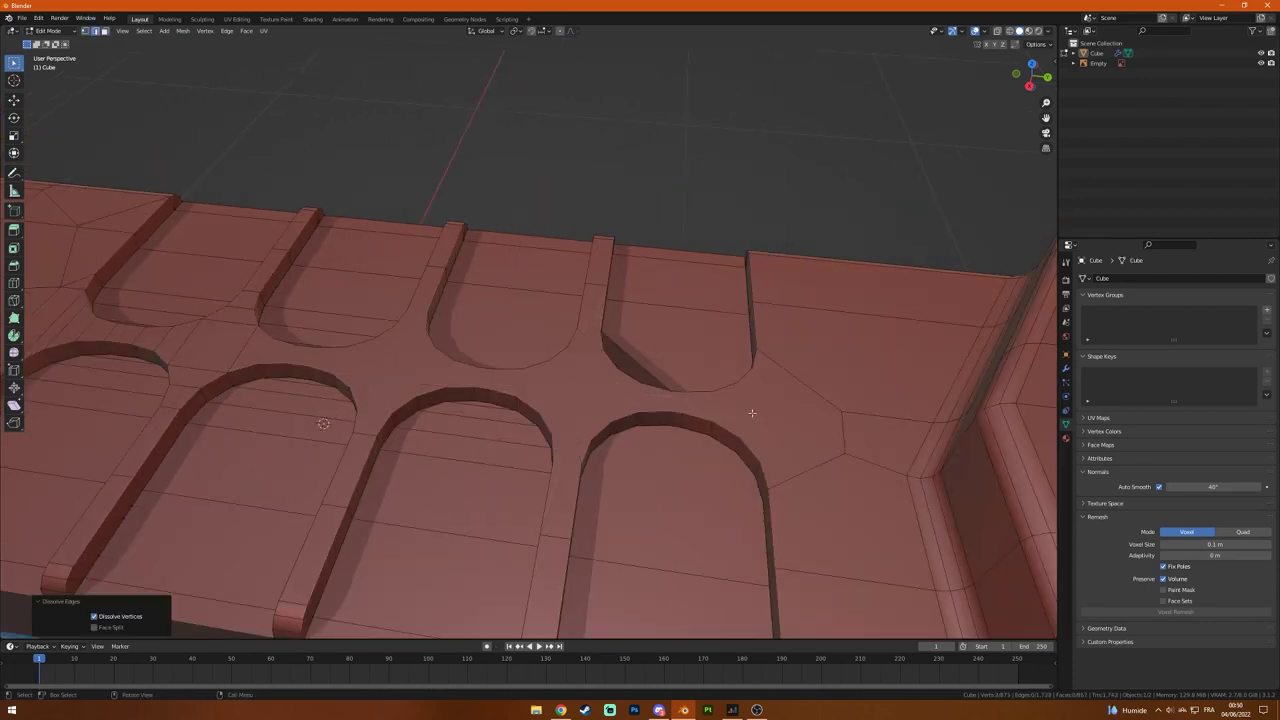
mouse_move(752, 412)
middle_down()
mouse_move(686, 463)
mouse_move(680, 435)
middle_up()
key(1)
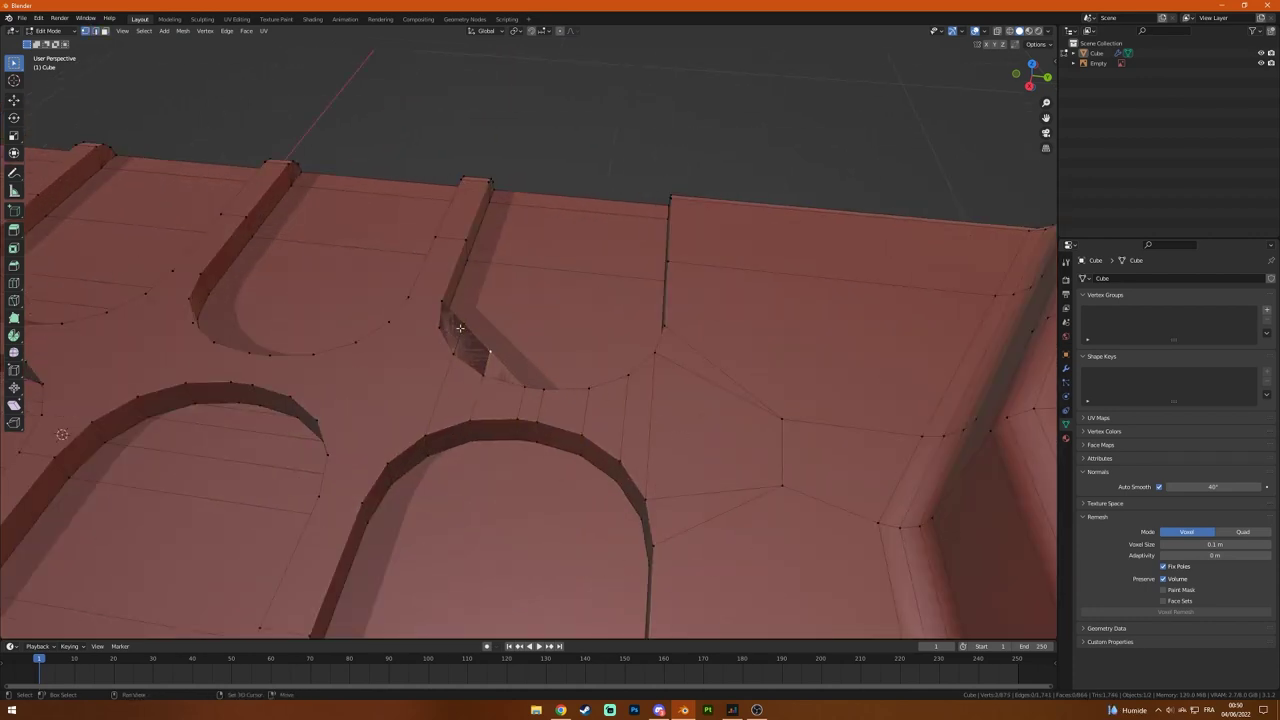
middle_drag(329, 494, 520, 453)
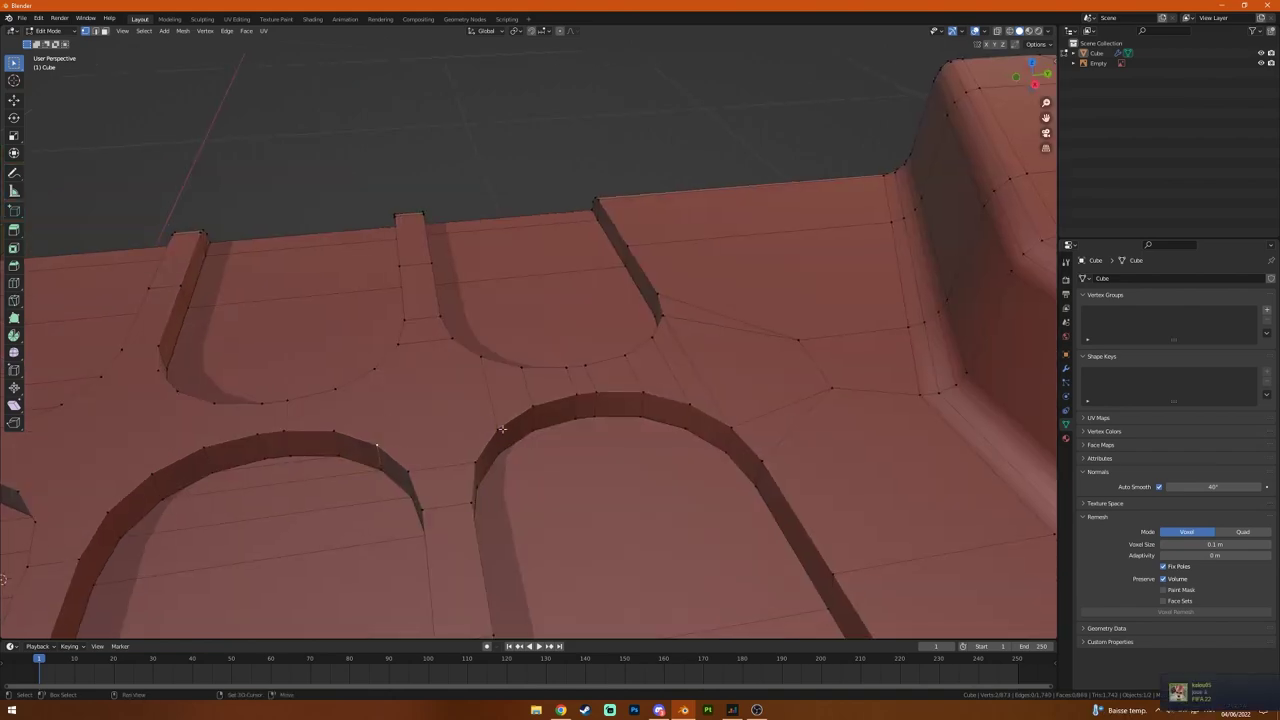
shift+middle_drag(382, 474, 395, 370)
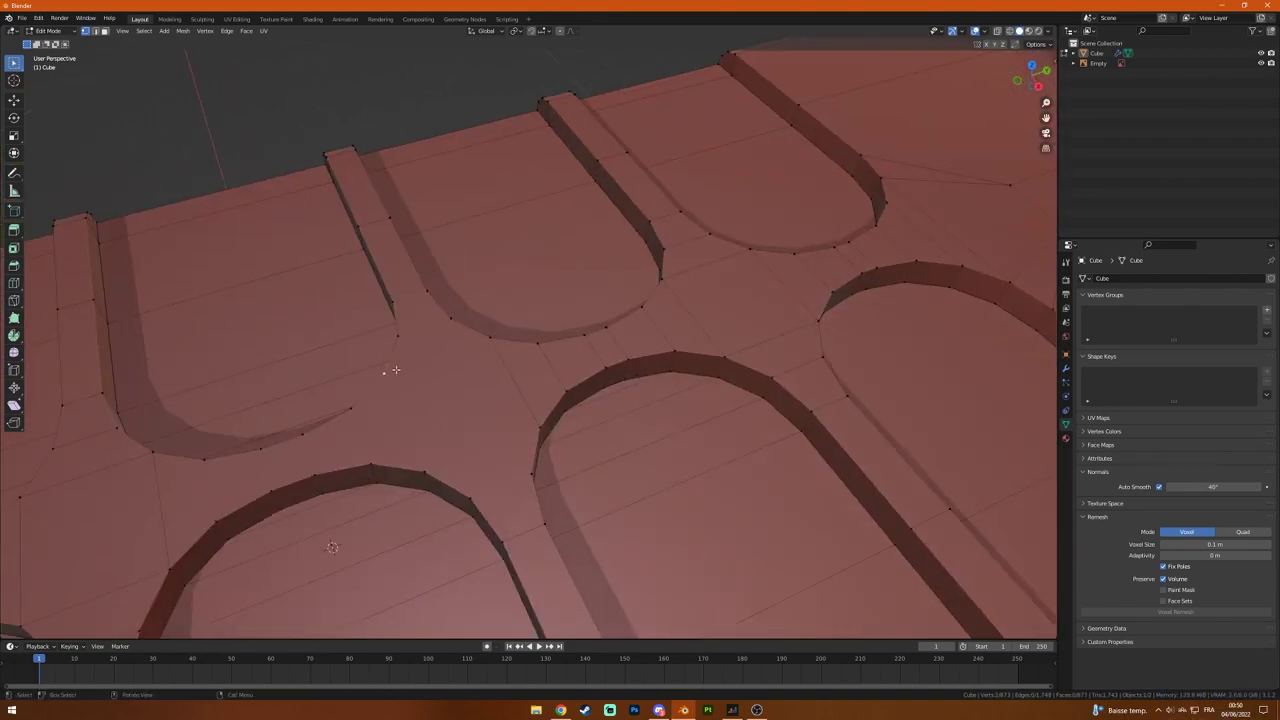
scroll(220, 500, down, 5)
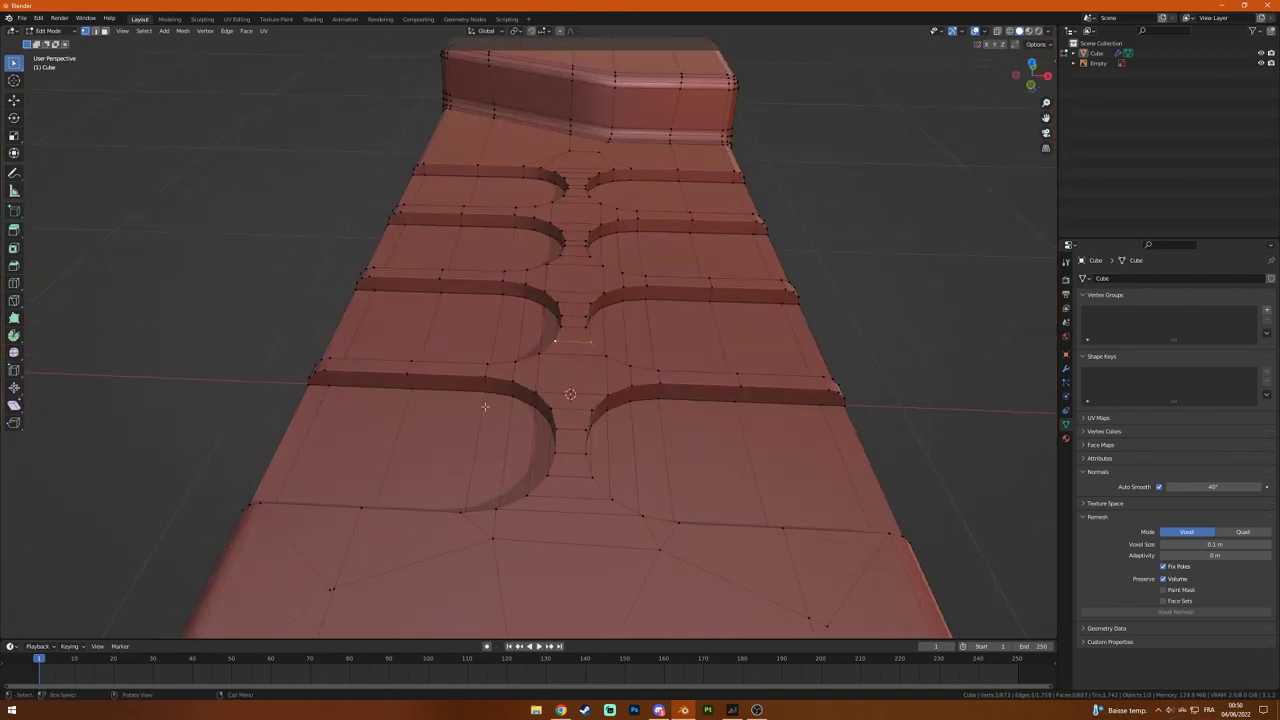
scroll(220, 500, up, 5)
mouse_move(220, 500)
middle_down()
mouse_move(662, 296)
mouse_move(476, 342)
middle_up()
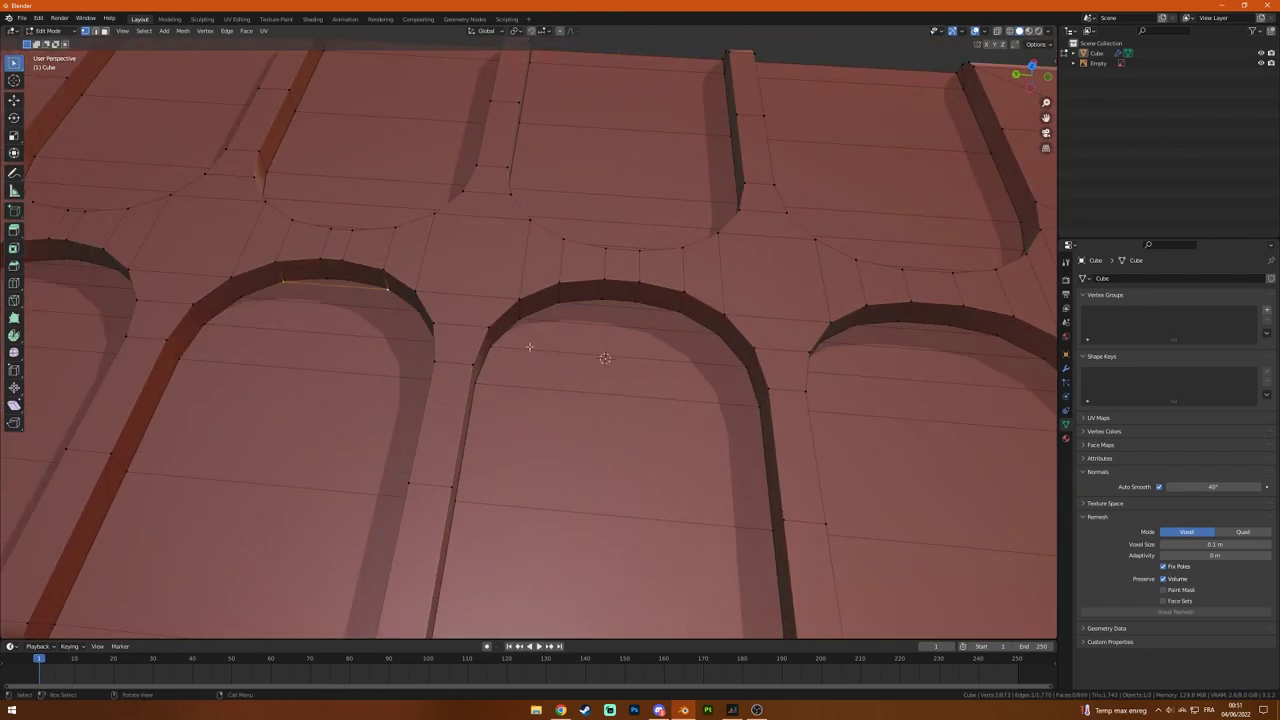
Step: Return to Object Mode and select the remote body instead of the reference image
key(Tab)
scroll(263, 398, down, 5)
click(657, 391)
mouse_move(263, 398)
middle_down()
mouse_move(657, 391)
mouse_move(579, 289)
mouse_move(544, 596)
middle_up()
scroll(579, 289, up, 3)
click(579, 289)
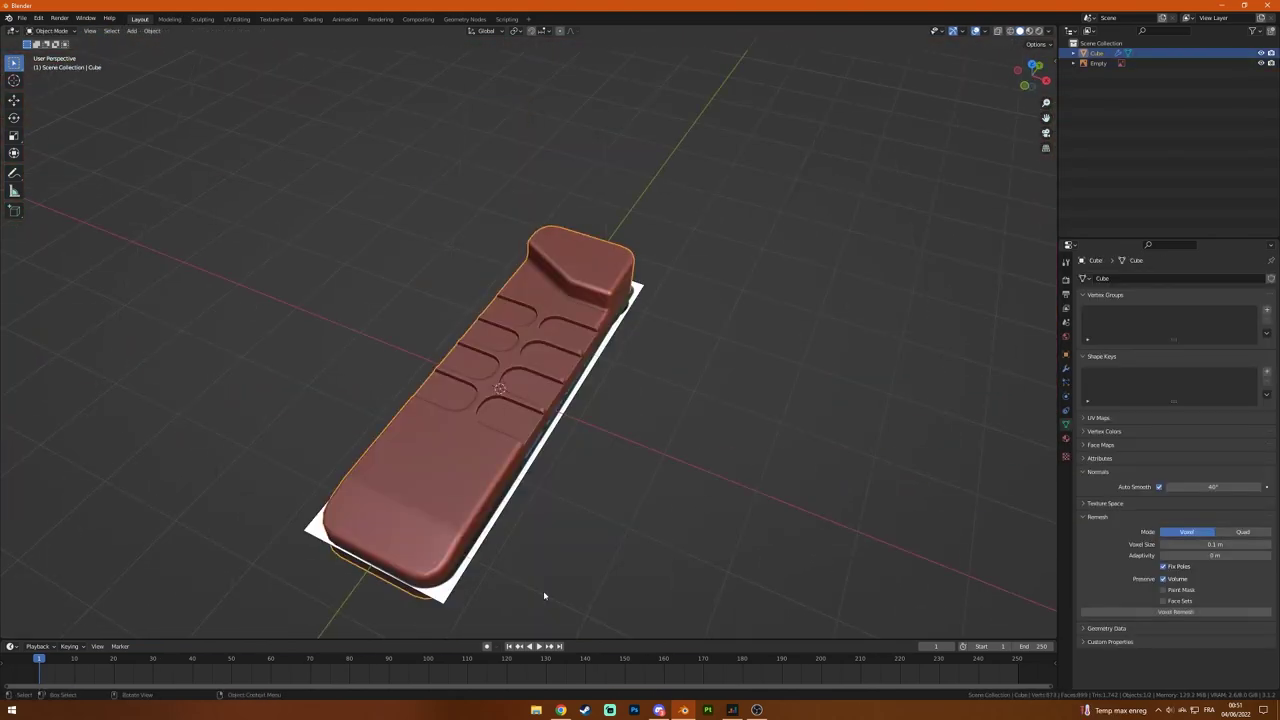
Step: In Edit Mode, select the top face of the remote's raised end and view it from above
key(Tab)
scroll(670, 300, up, 5)
ctrl+click(670, 300)
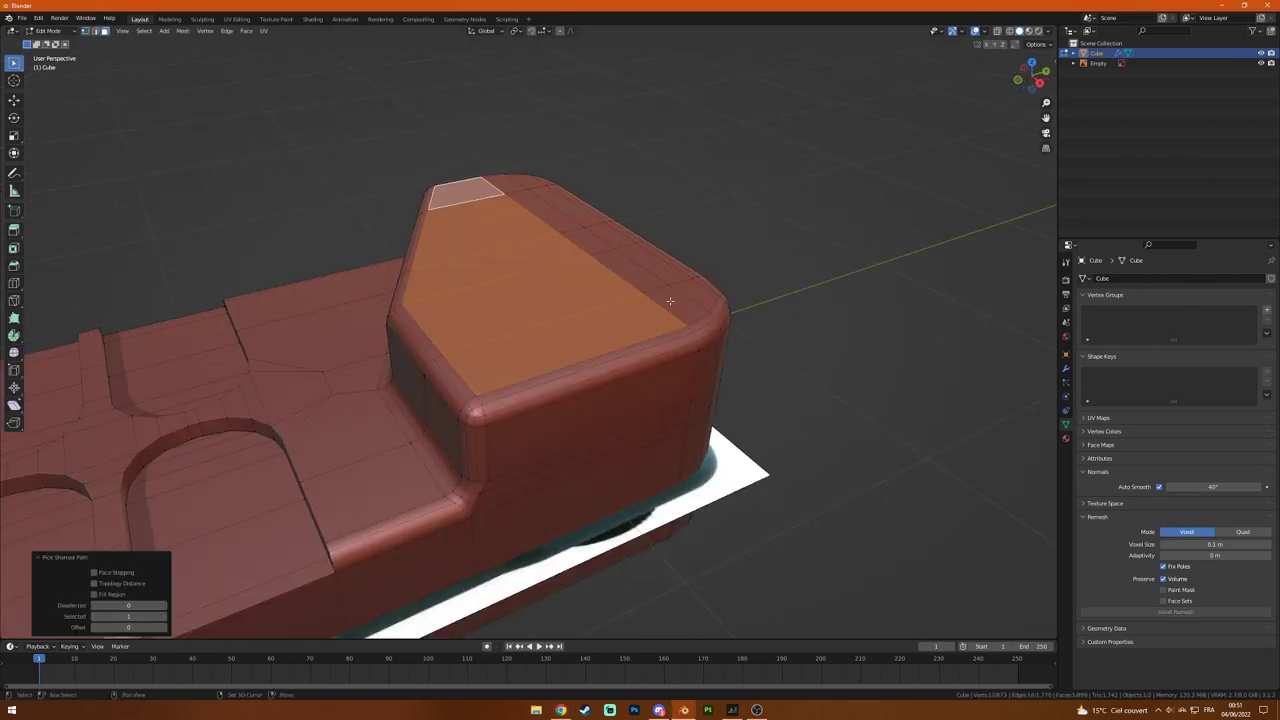
scroll(815, 353, down, 2)
scroll(815, 353, down, 4)
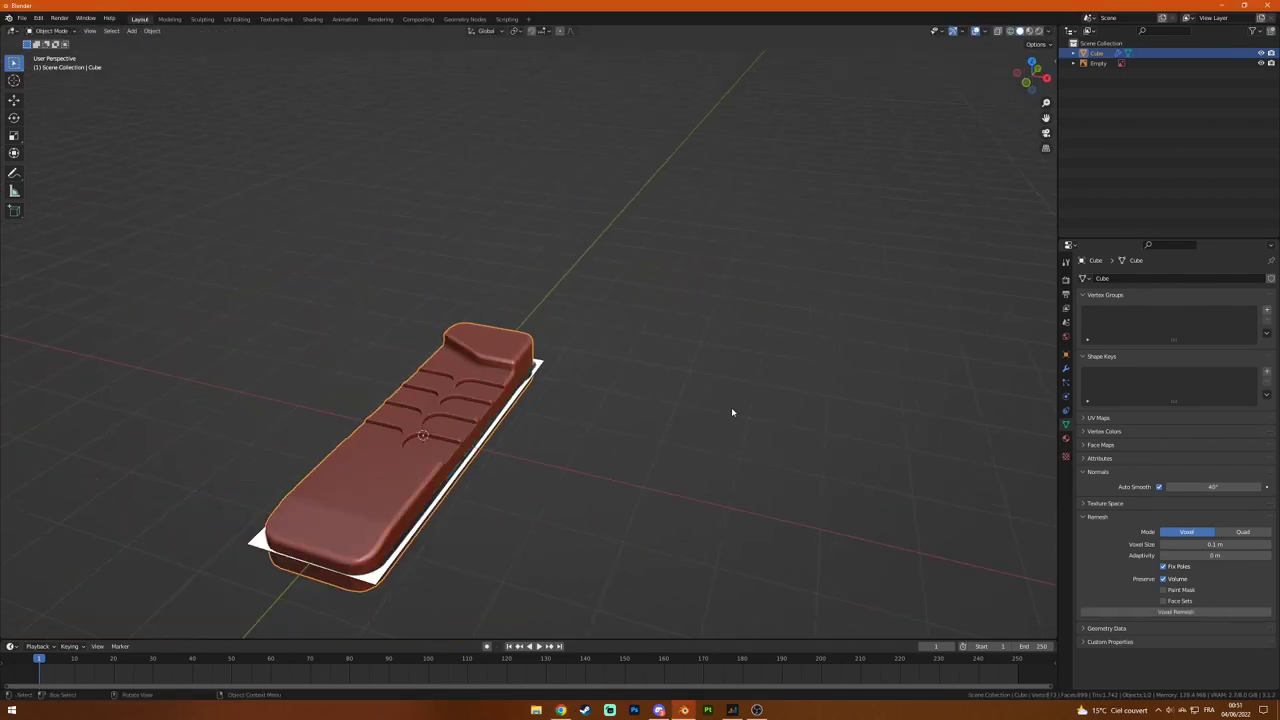
middle_drag(815, 353, 731, 407)
scroll(731, 407, up, 4)
key(KP_7)
scroll(798, 274, up, 4)
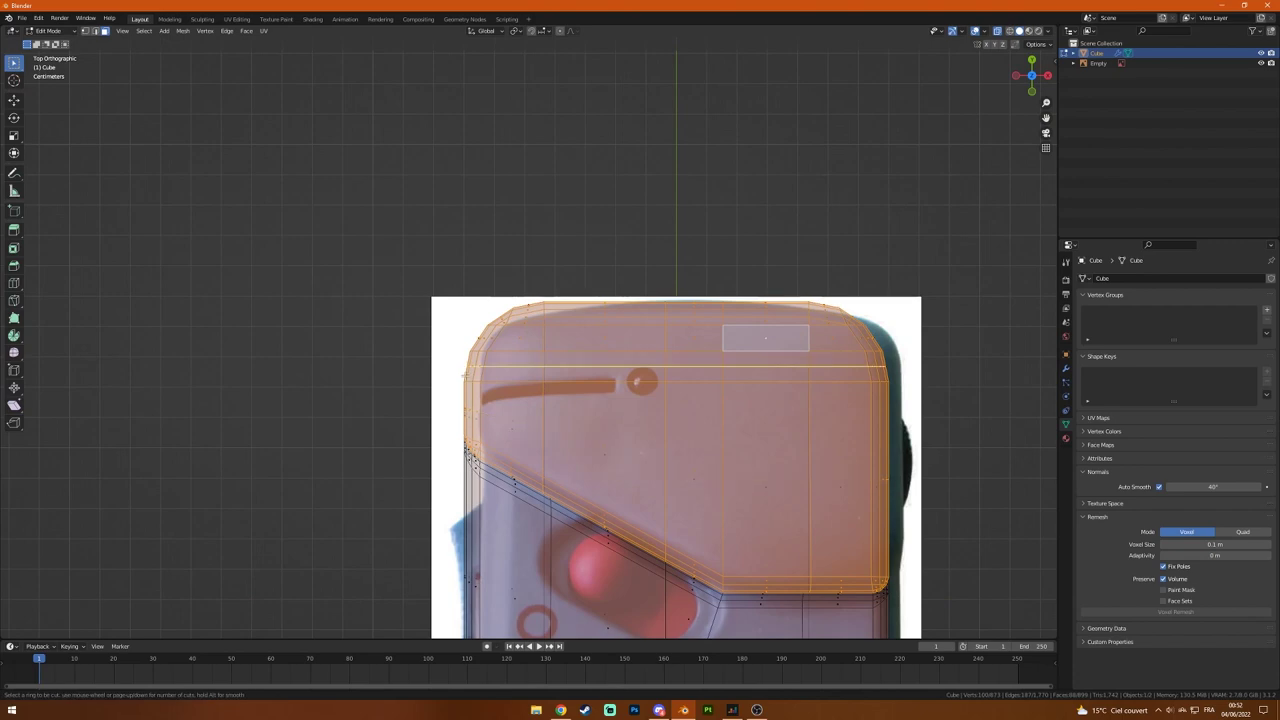
Step: Loop-cut the raised end and extrude the strip inward to form a thin slot
click(680, 418)
middle_drag(636, 394, 728, 247)
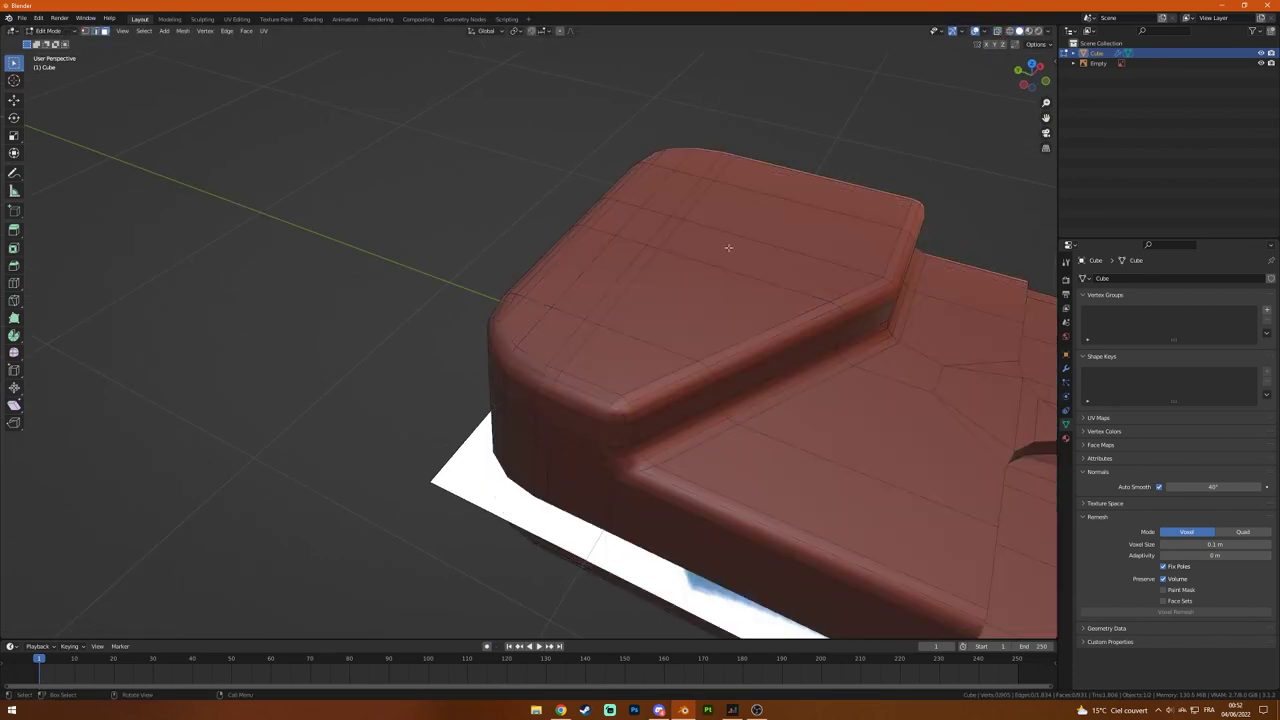
key(e)
mouse_move(681, 322)
middle_down()
mouse_move(700, 330)
mouse_move(968, 38)
mouse_move(534, 397)
mouse_move(686, 310)
middle_up()
key(alt+z)
key(alt+z)
key(Tab)
click(534, 397)
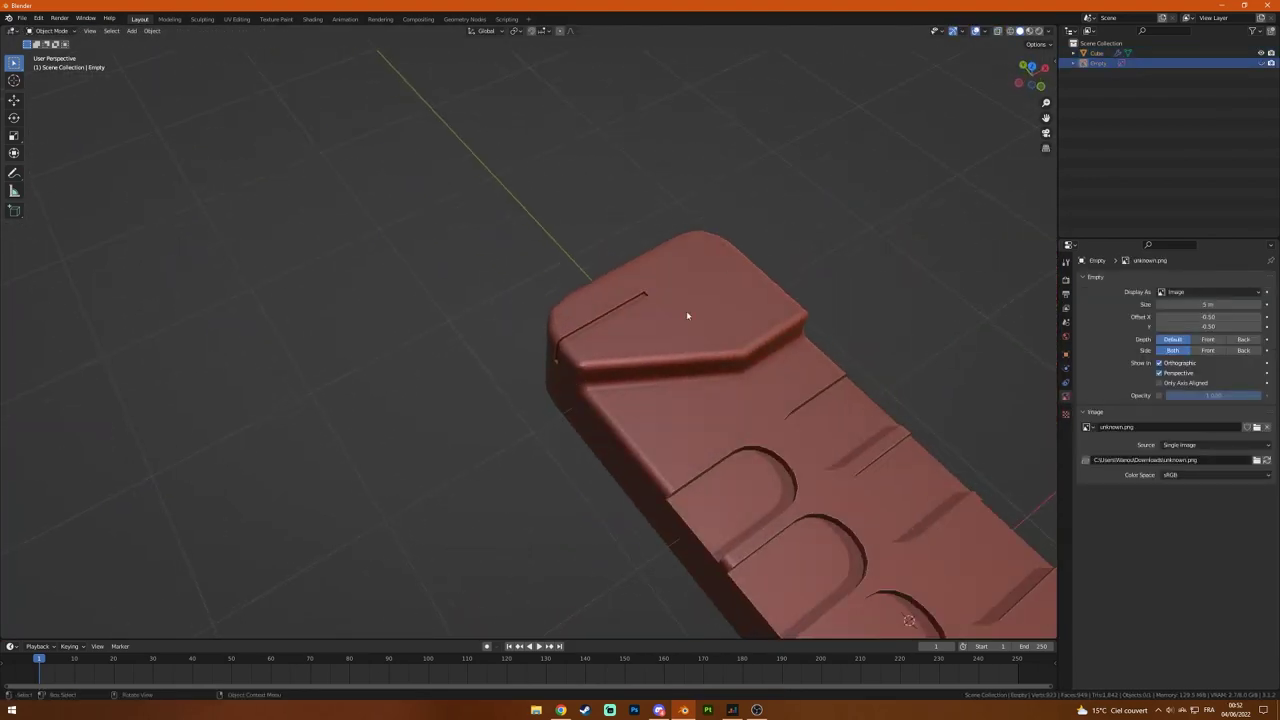
Step: Select the remote body and make it see-through over the reference in top view
click(686, 310)
key(KP_7)
key(alt+z)
scroll(686, 310, up, 4)
mouse_move(988, 40)
middle_down()
mouse_move(700, 300)
mouse_move(802, 216)
mouse_move(674, 171)
mouse_move(651, 387)
middle_up()
scroll(700, 300, up, 4)
scroll(700, 300, down, 4)
Step: Frame a face on the remote body, then extrude and scale it
key(Tab)
click(651, 387)
key(KP_7)
key(alt+z)
key(KP_Decimal)
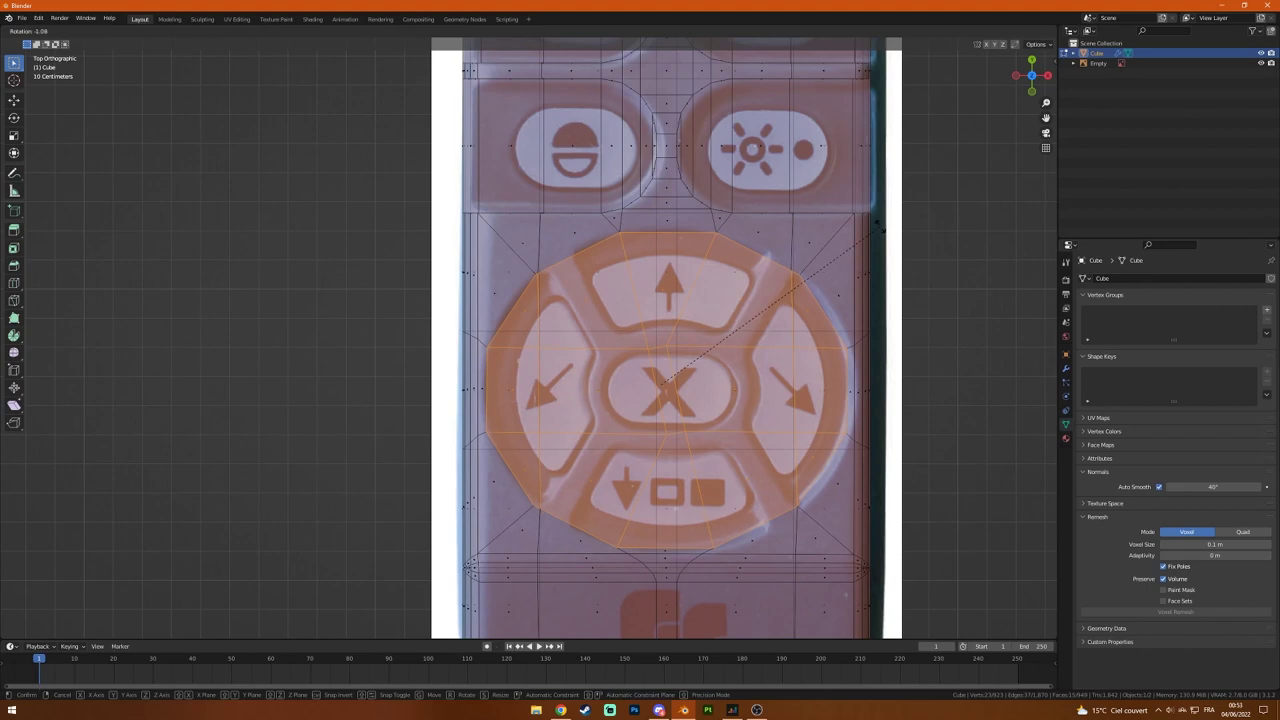
key(Escape)
middle_drag(878, 228, 832, 301)
key(ctrl+KP_3)
key(Escape)
key(KP_7)
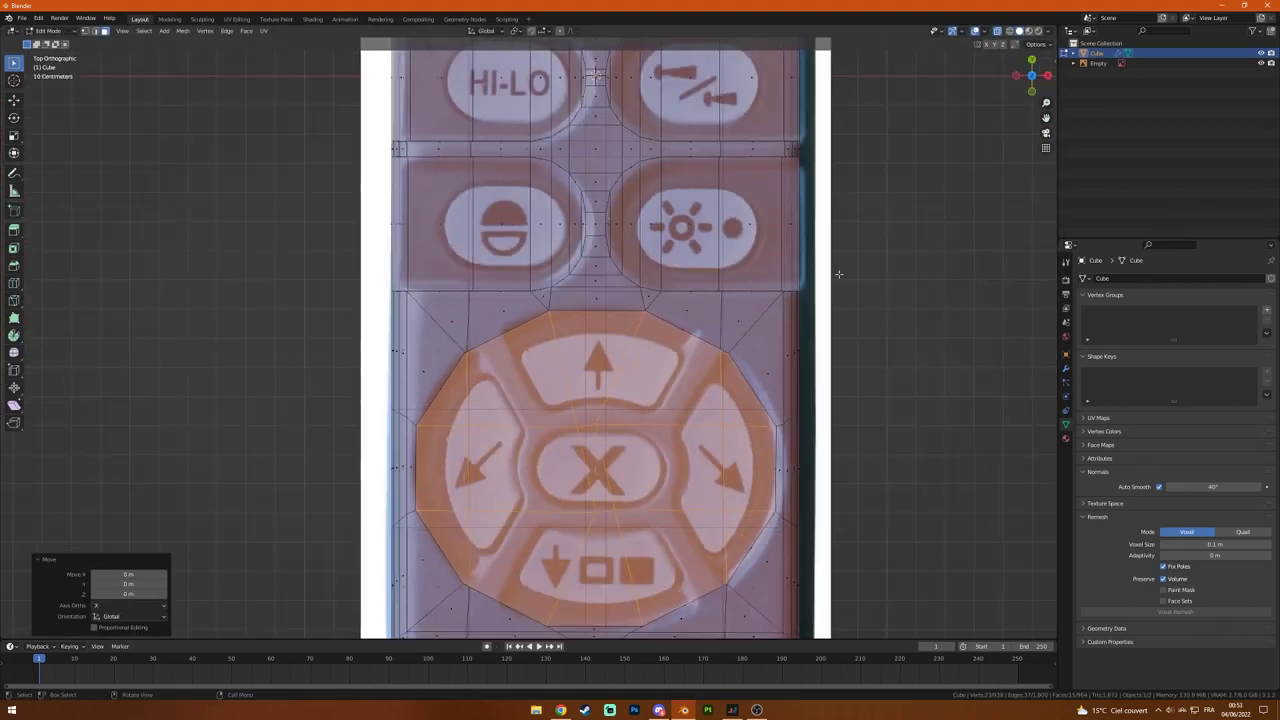
mouse_move(640, 300)
middle_down()
mouse_move(618, 471)
mouse_move(521, 33)
middle_up()
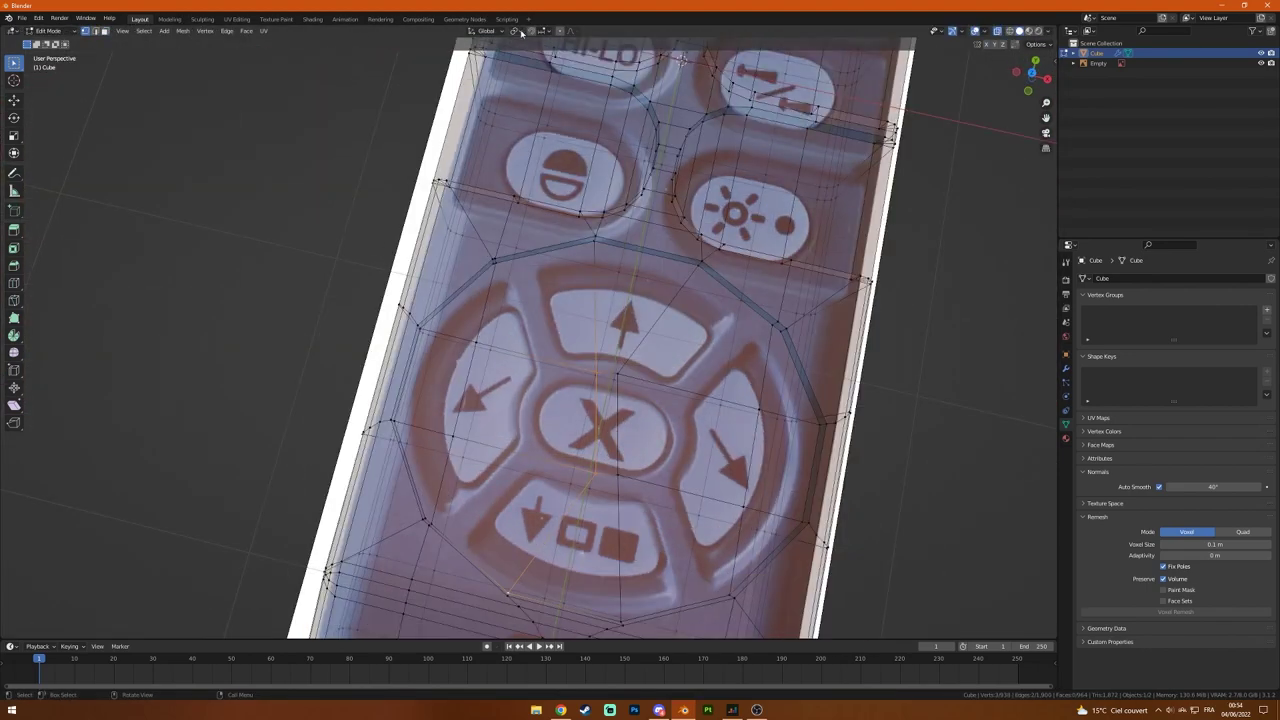
key(Return)
middle_drag(760, 330, 861, 210)
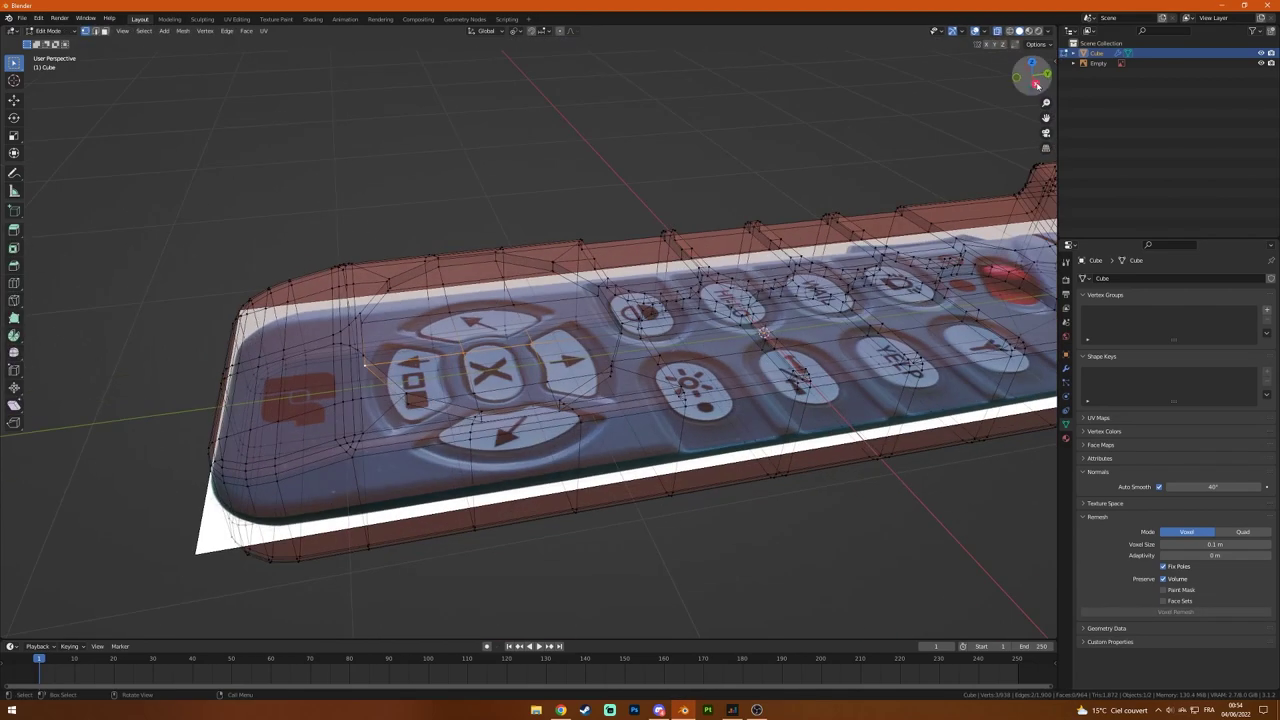
key(Tab)
key(Tab)
Step: Scale the vertex ring of the directional pad to match the reference from above
scroll(499, 247, up, 6)
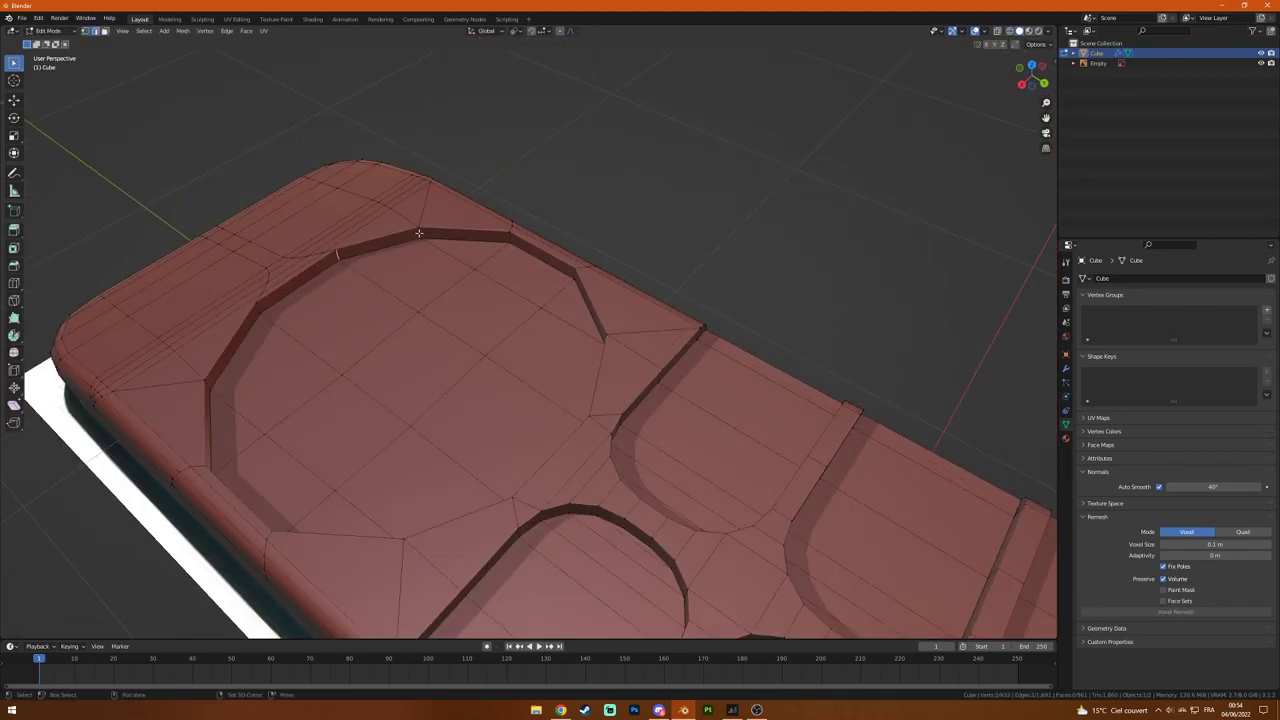
middle_drag(419, 233, 651, 191)
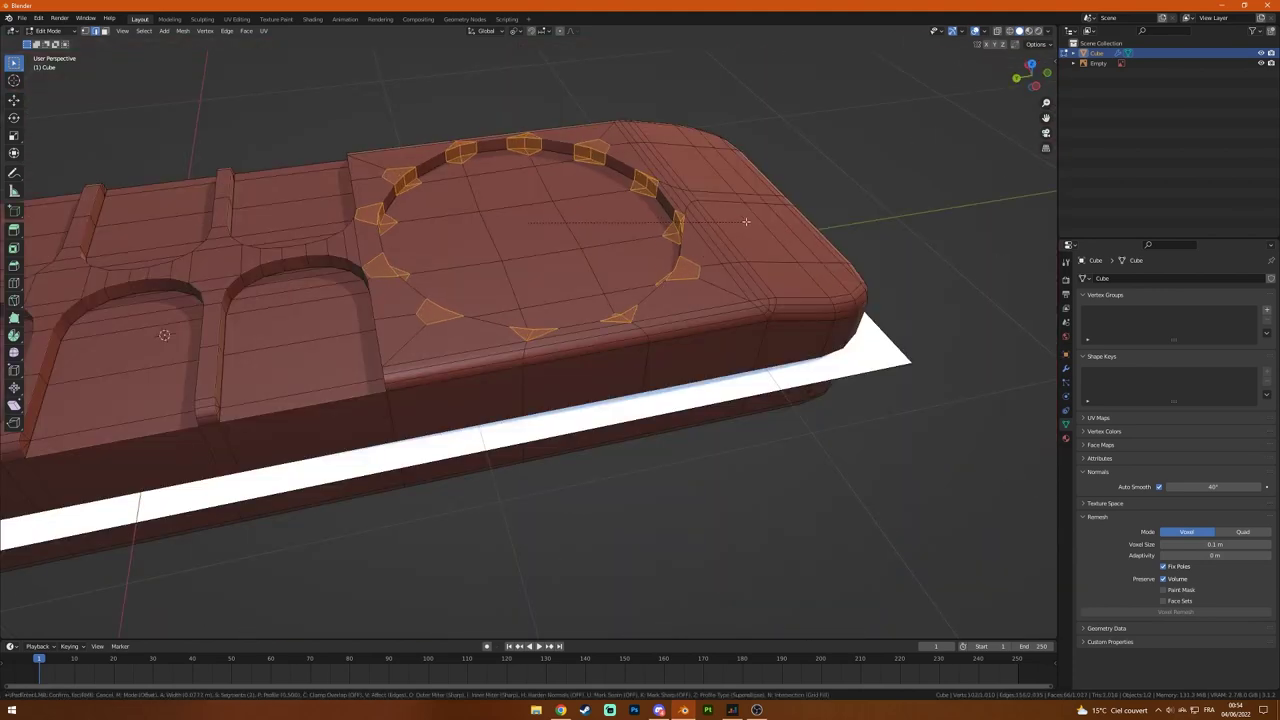
middle_drag(745, 221, 857, 216)
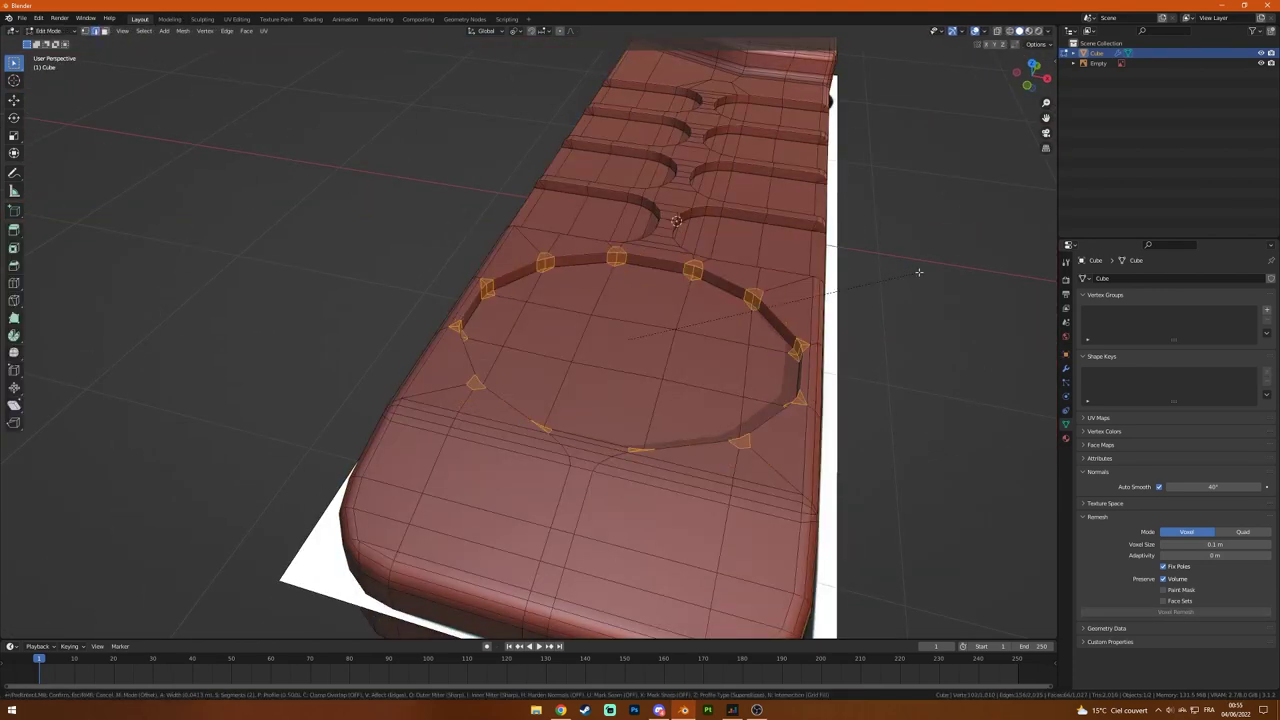
key(KP_7)
scroll(613, 220, up, 5)
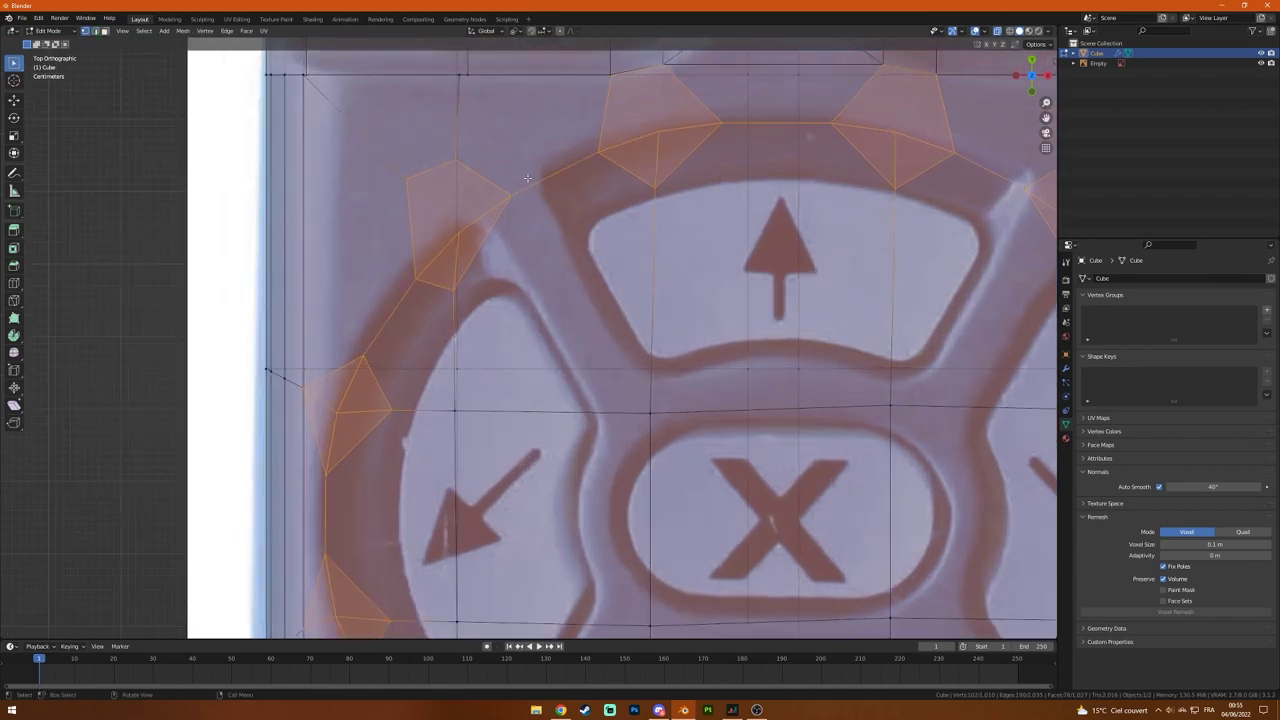
scroll(613, 220, down, 2)
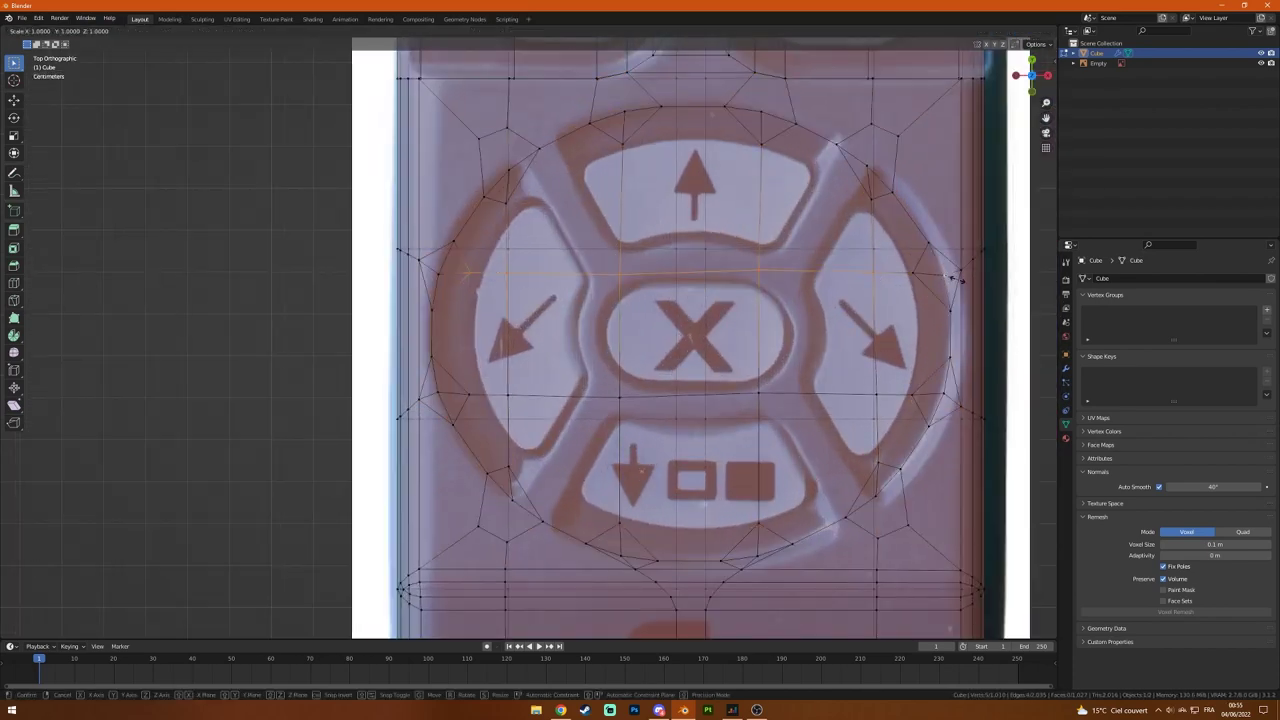
click(960, 395)
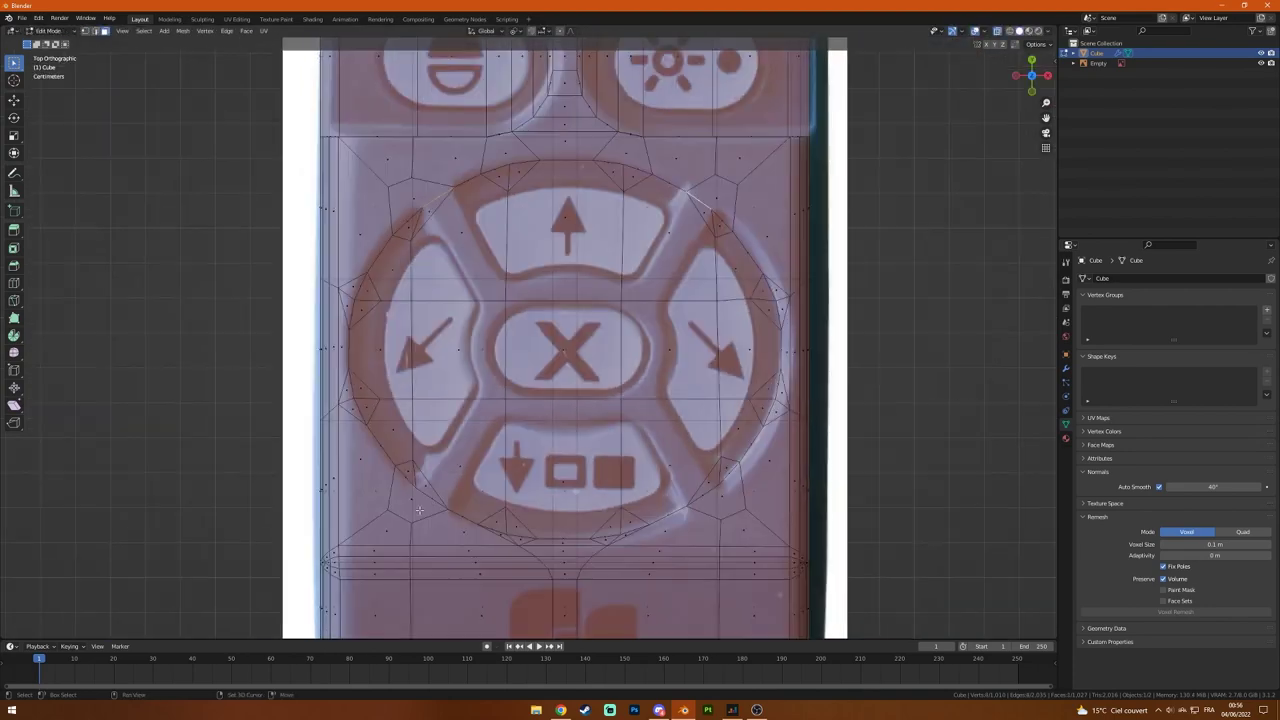
Step: Extrude a ring around the directional pad, scale it inward and delete the inner faces
key(e)
key(s)
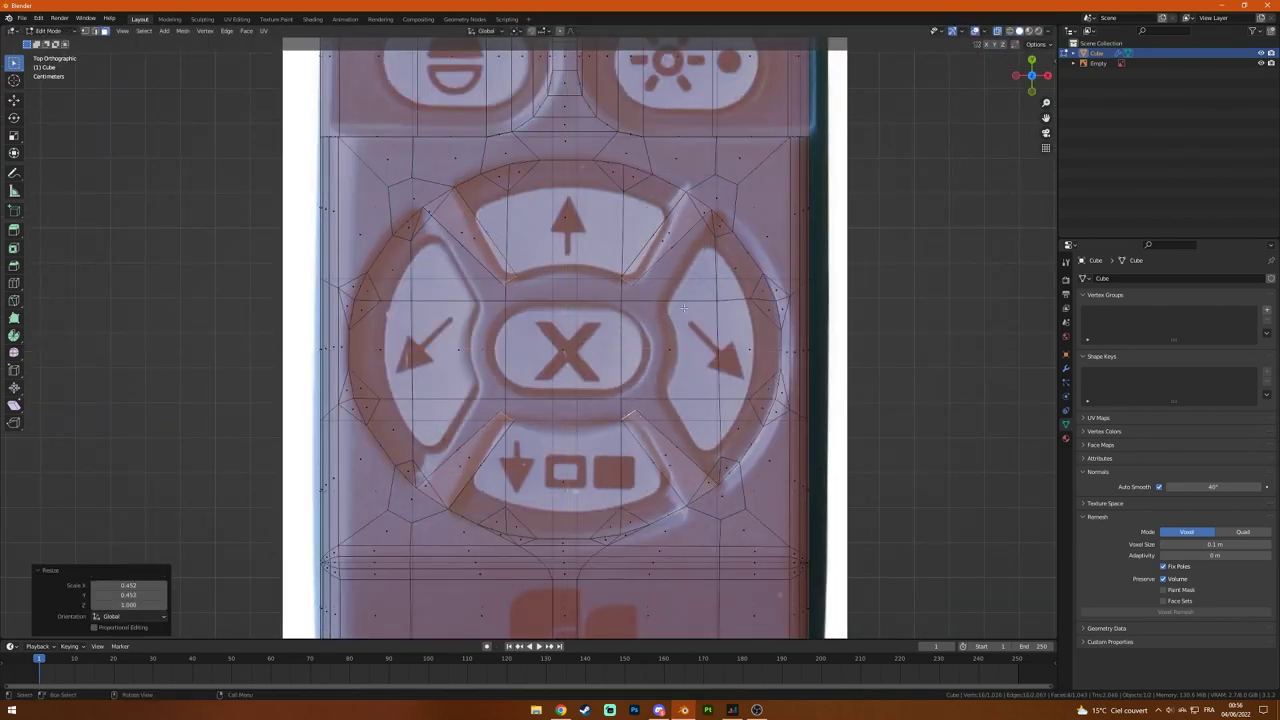
middle_drag(683, 308, 416, 270)
key(x)
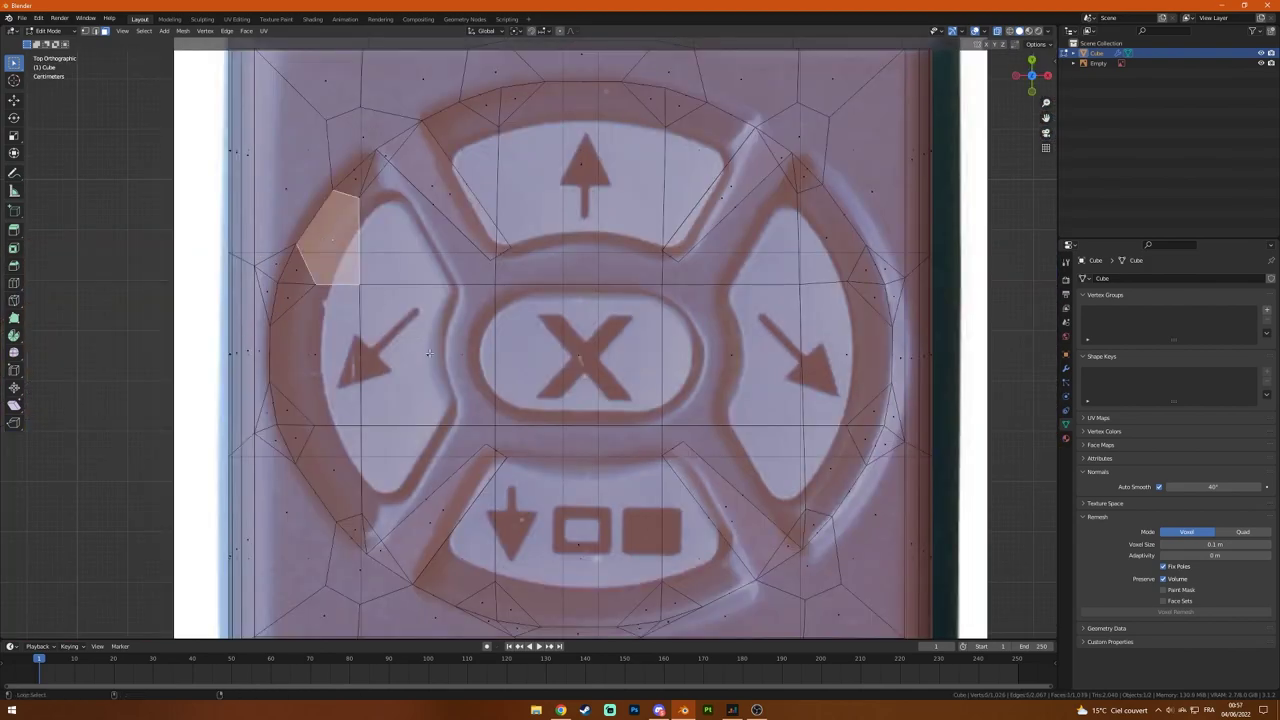
shift+click(429, 352)
middle_drag(429, 352, 273, 245)
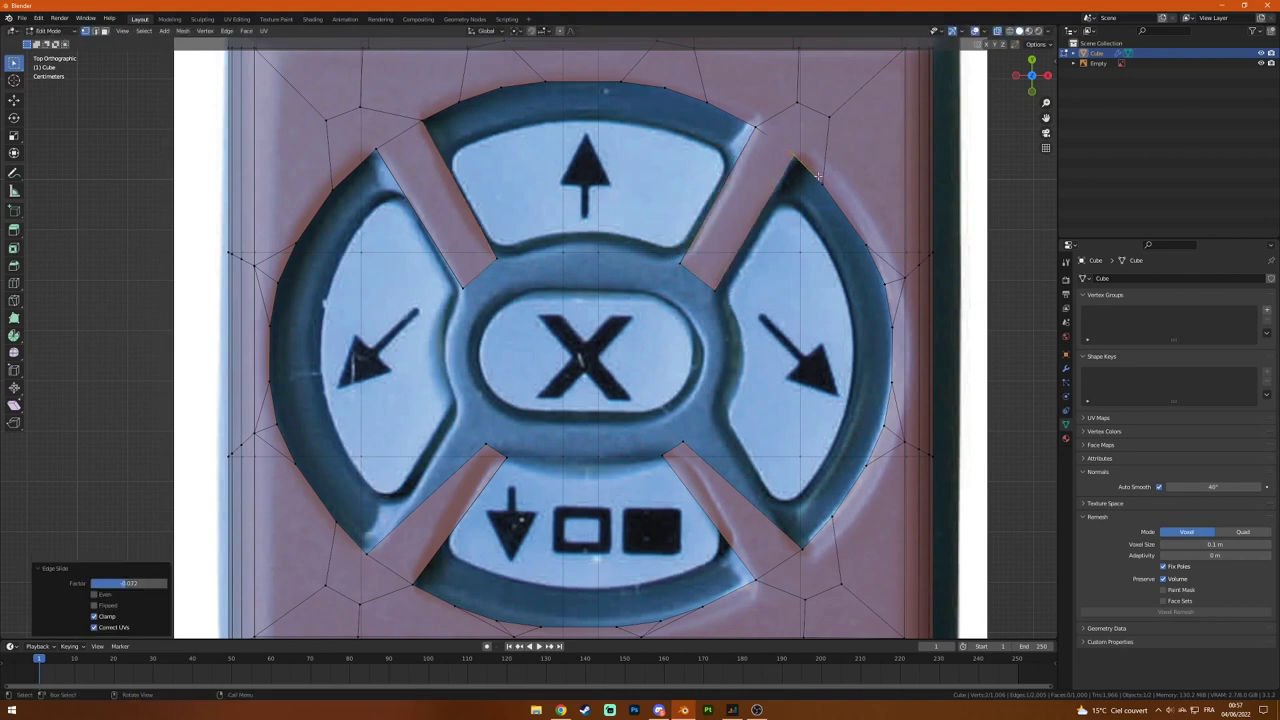
Step: Edge-slide the rib edges to follow the pad outline, then select the whole mesh
key(g)
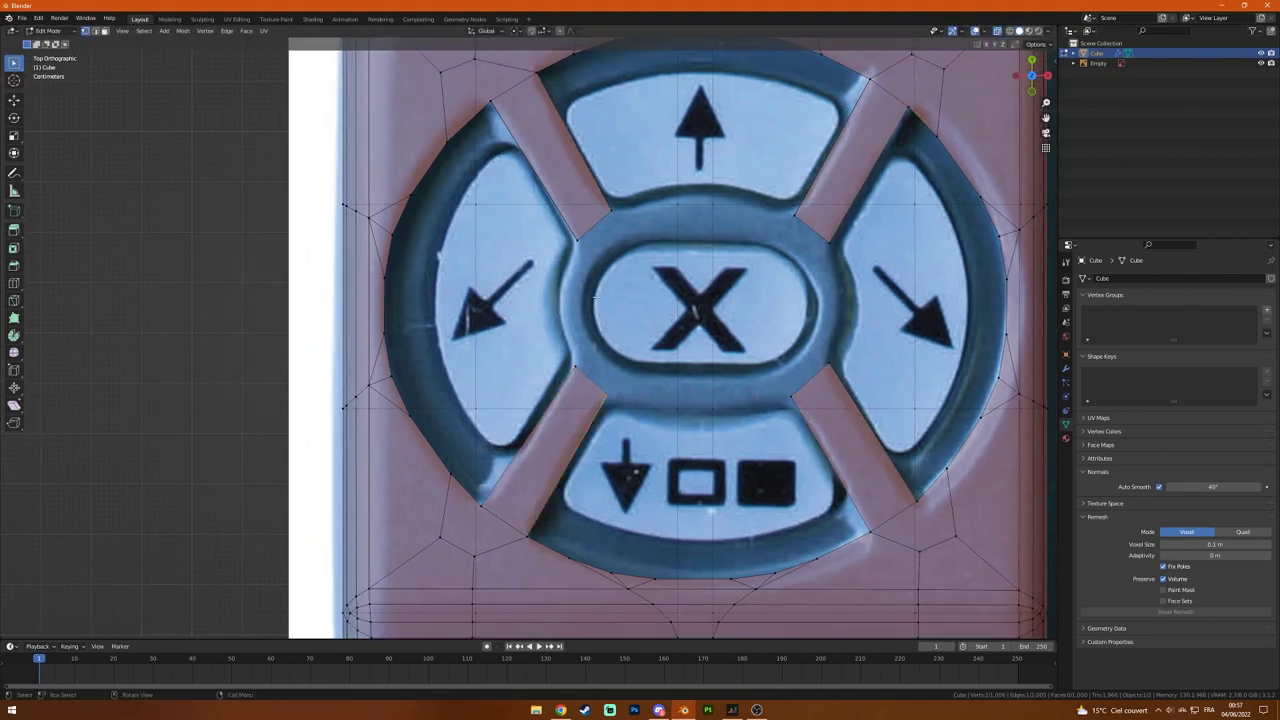
middle_drag(804, 403, 700, 260)
key(KP_7)
drag(640, 195, 724, 203)
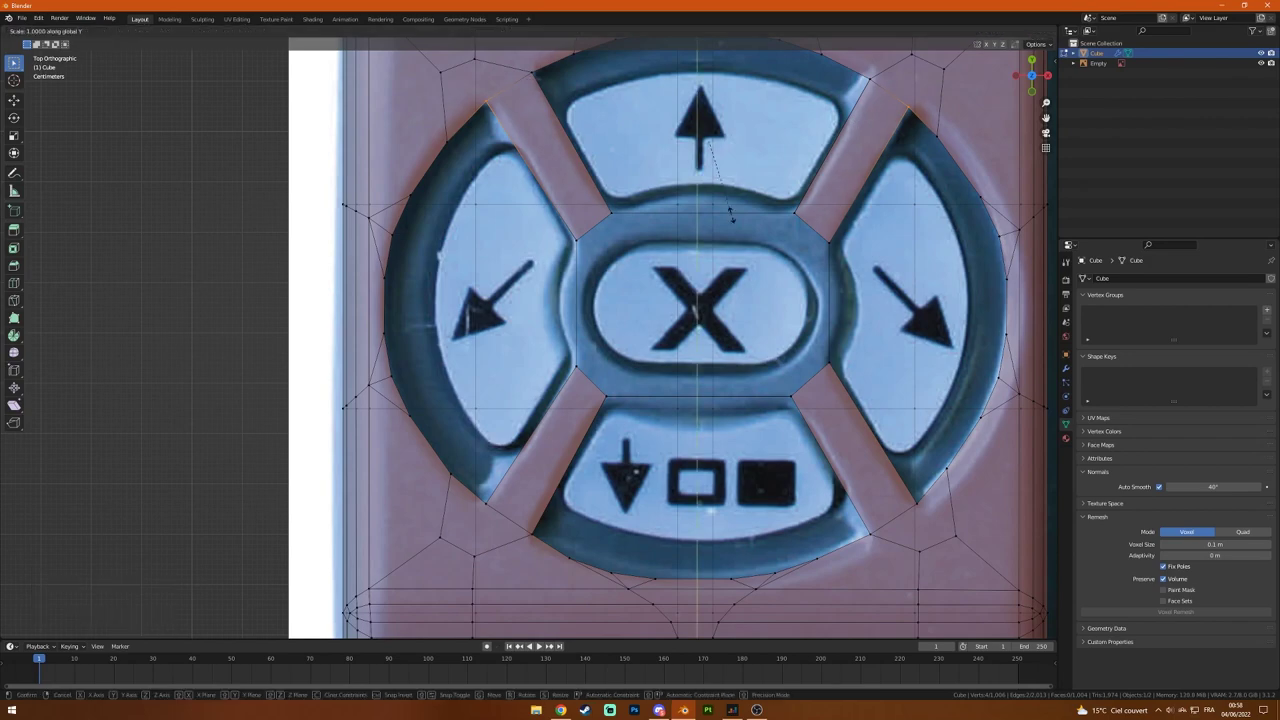
right_click(730, 215)
scroll(885, 180, down, 3)
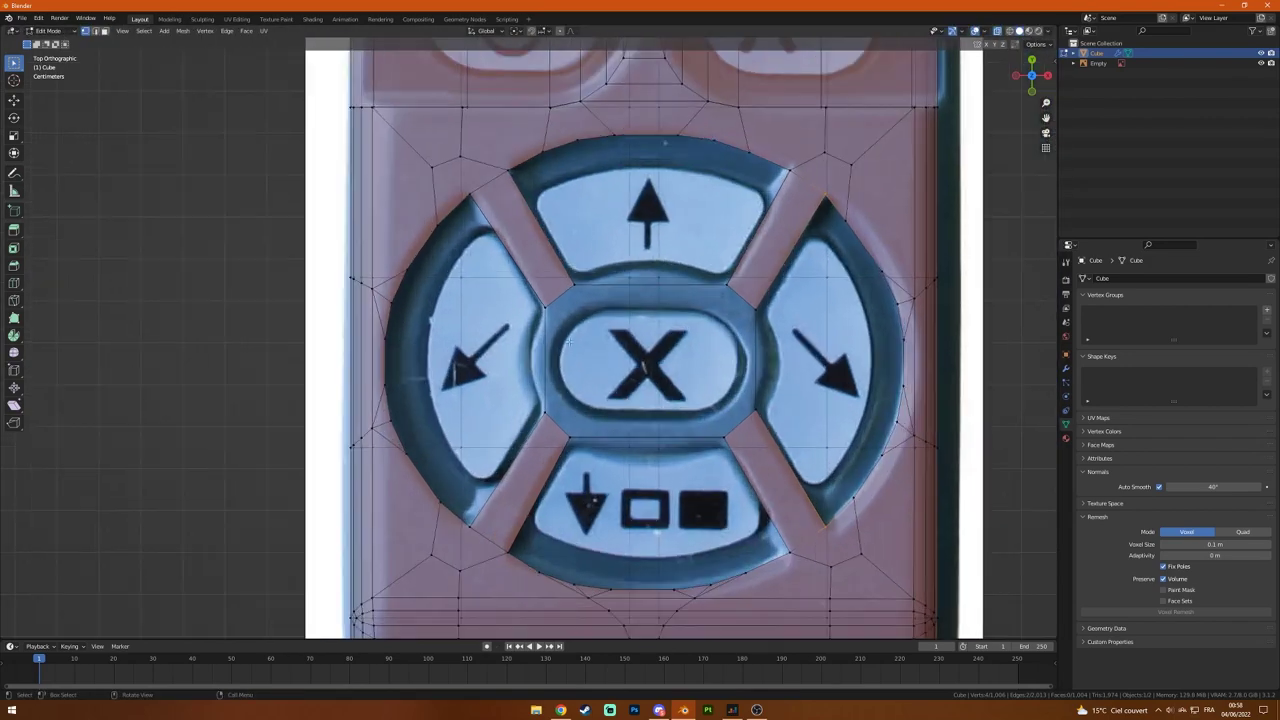
key(a)
middle_drag(885, 180, 283, 80)
Step: With X-ray off, bevel the edges around the centre X button and select its centre edges
key(alt+z)
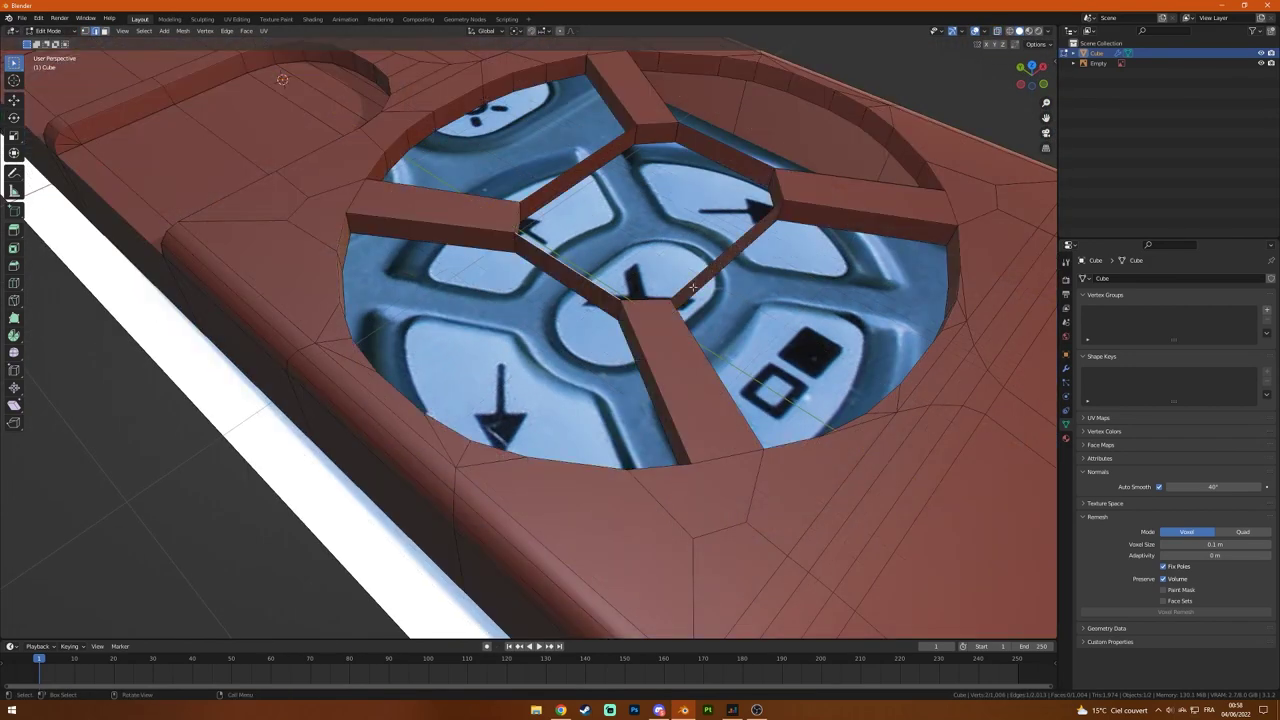
middle_drag(645, 266, 660, 262)
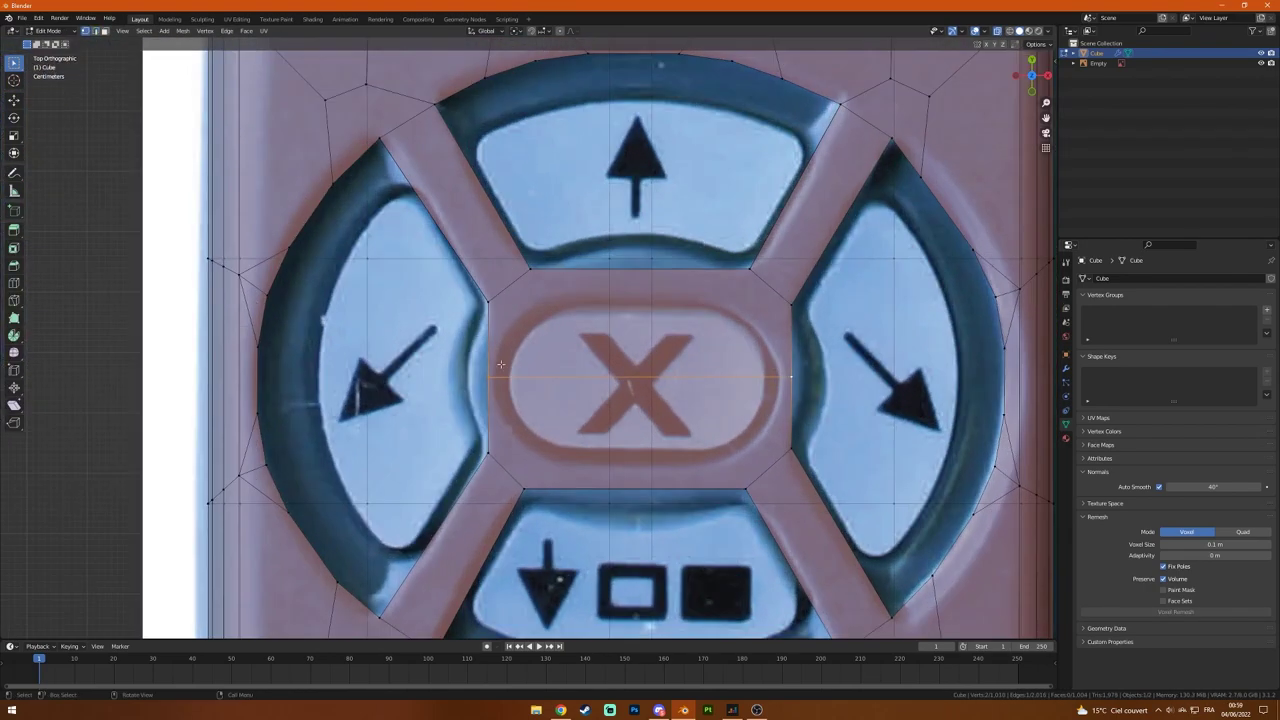
click(940, 379)
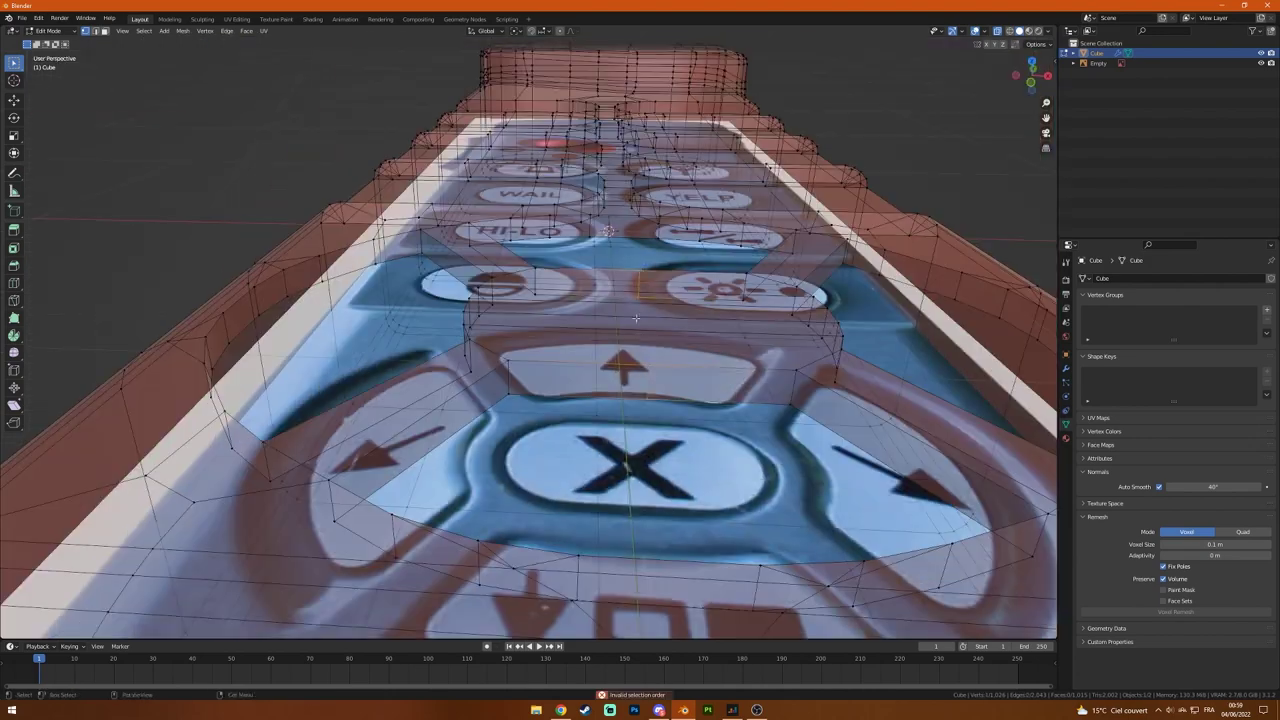
drag(612, 243, 644, 472)
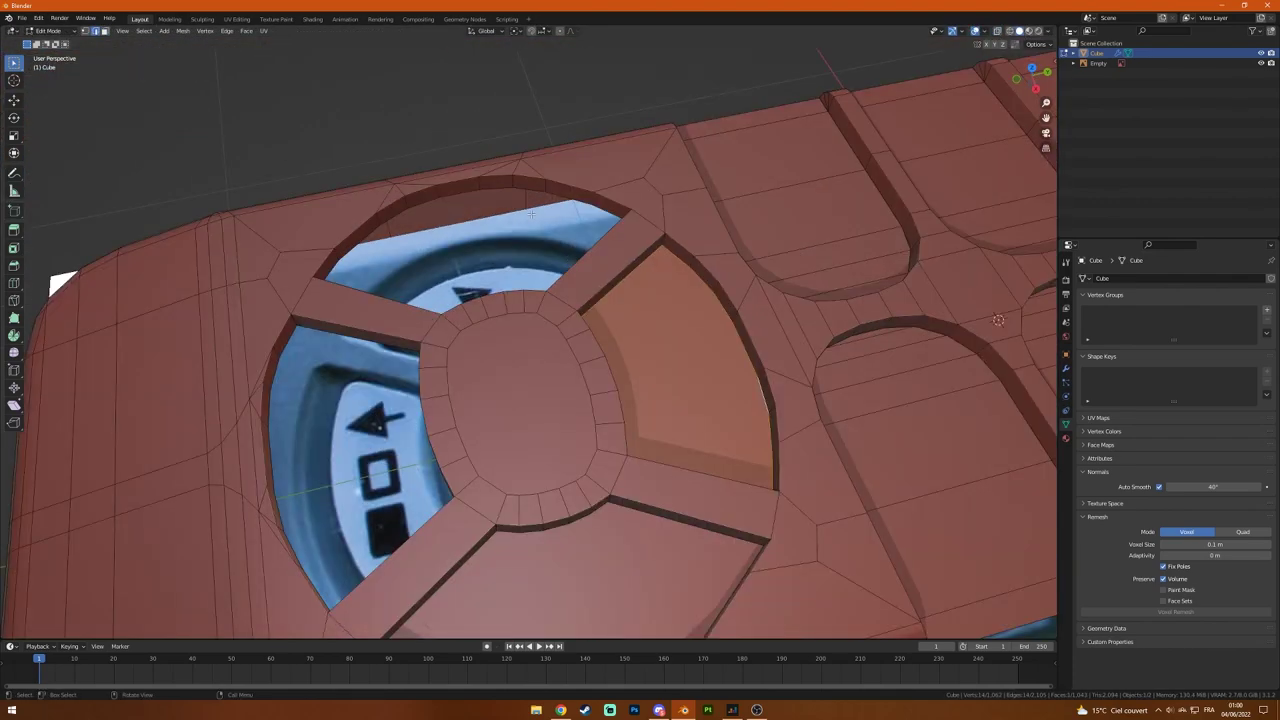
middle_drag(531, 213, 379, 203)
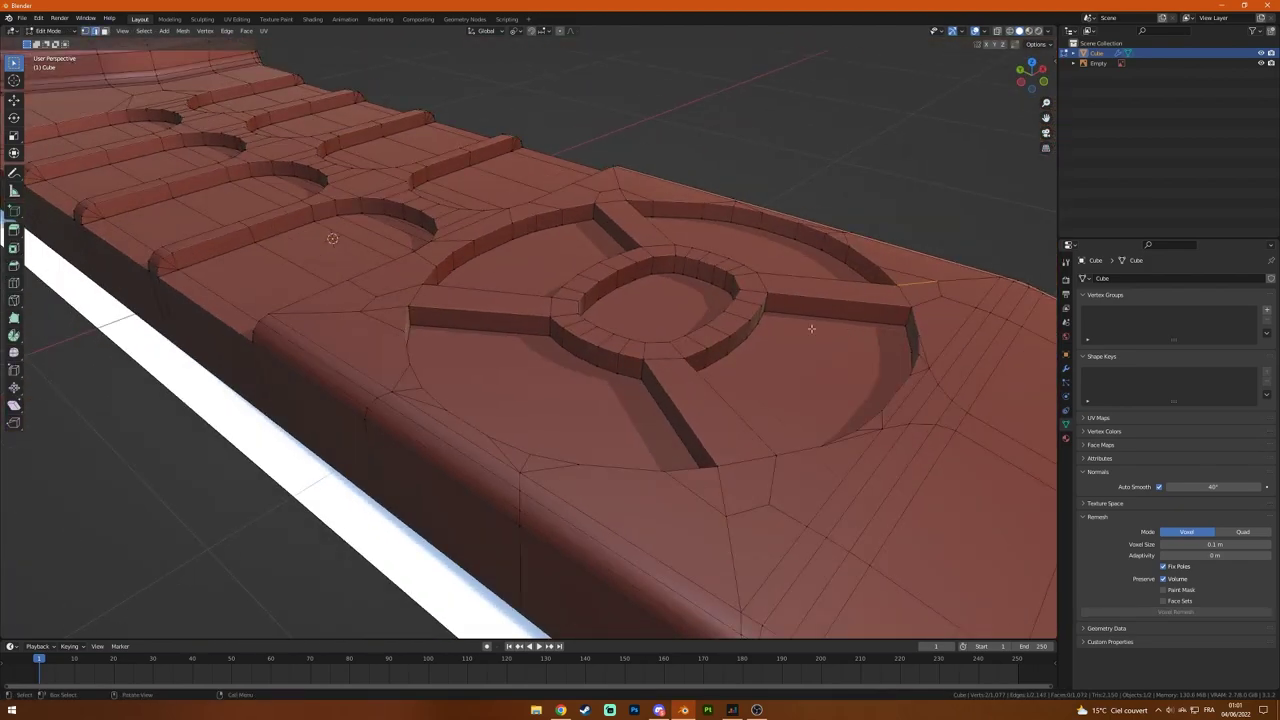
mouse_move(811, 328)
middle_down()
mouse_move(767, 377)
mouse_move(503, 302)
mouse_move(843, 344)
mouse_move(851, 331)
middle_up()
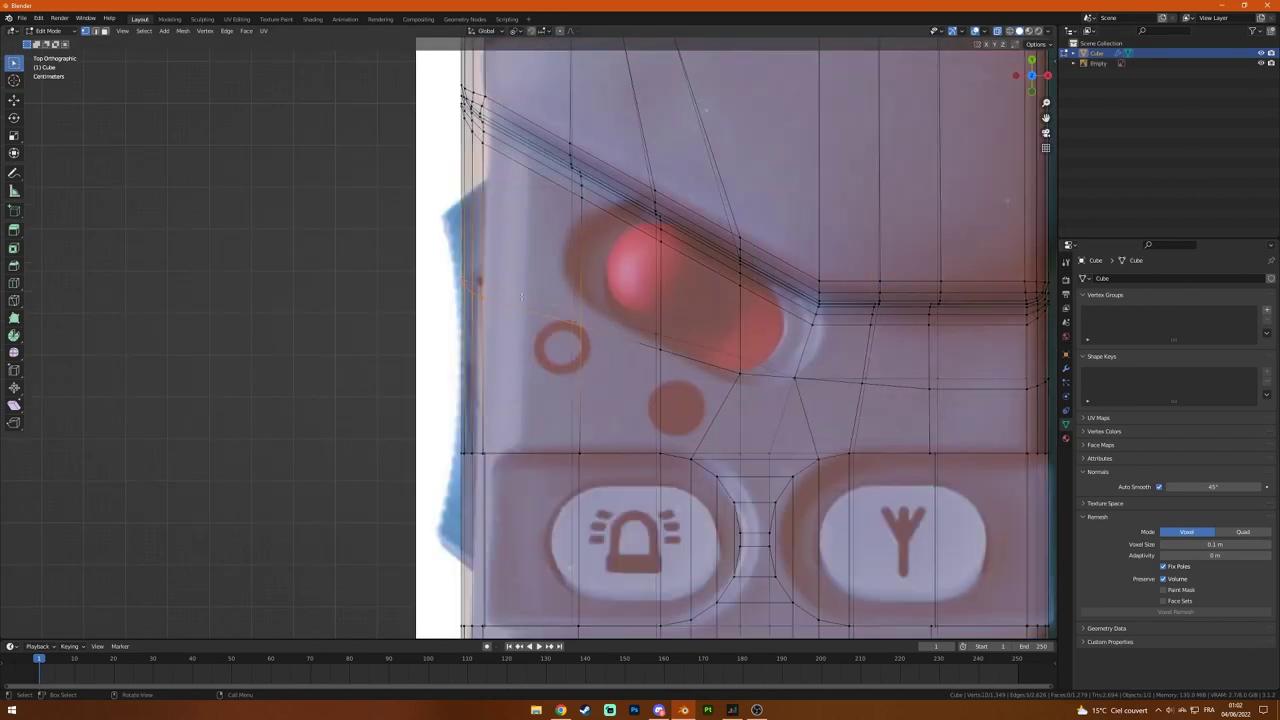
Step: Dissolve the extra ridge edges, slide the vertices, and place a new edge loop on the ridge
key(alt+z)
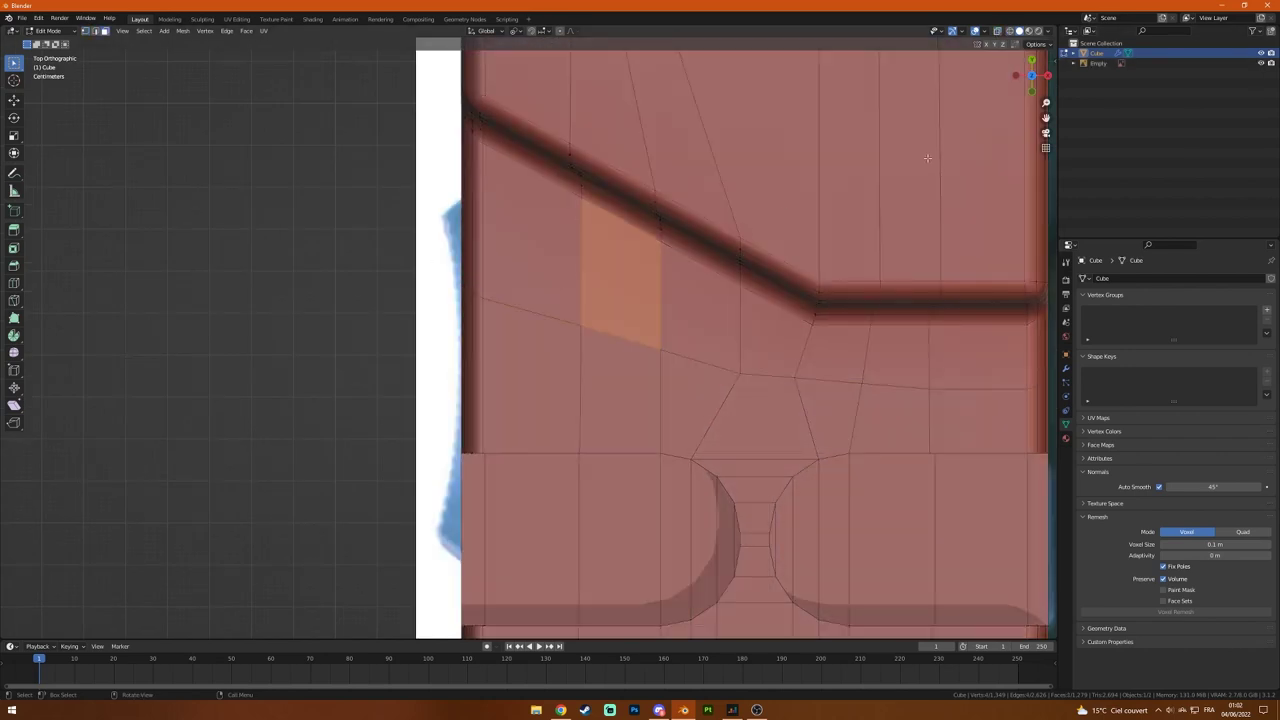
key(alt+z)
ctrl+click(800, 285)
key(alt+z)
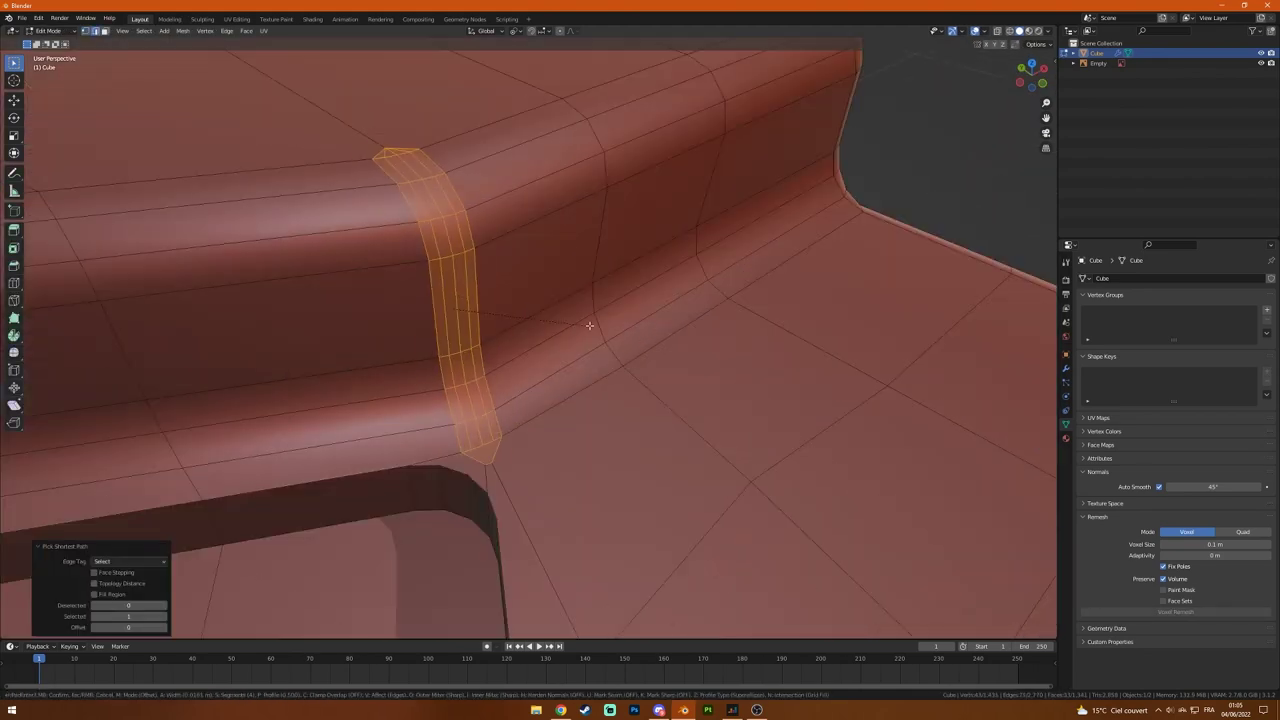
key(x)
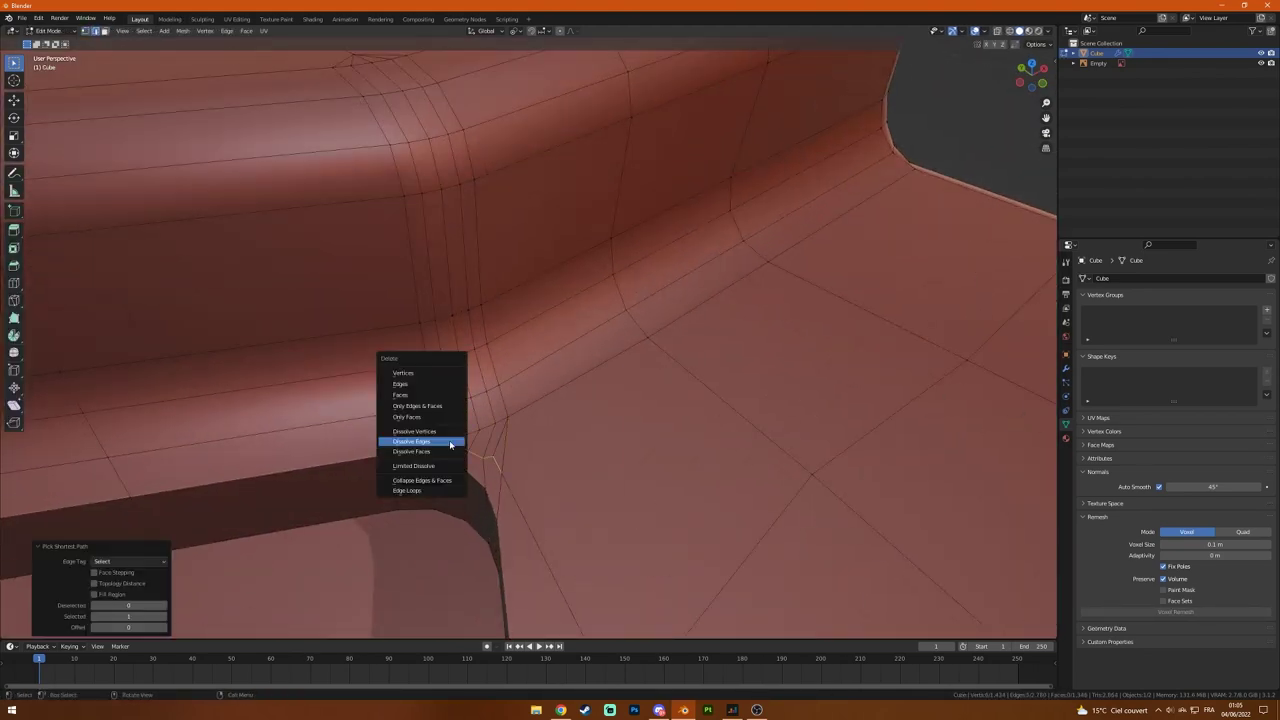
key(shift+v)
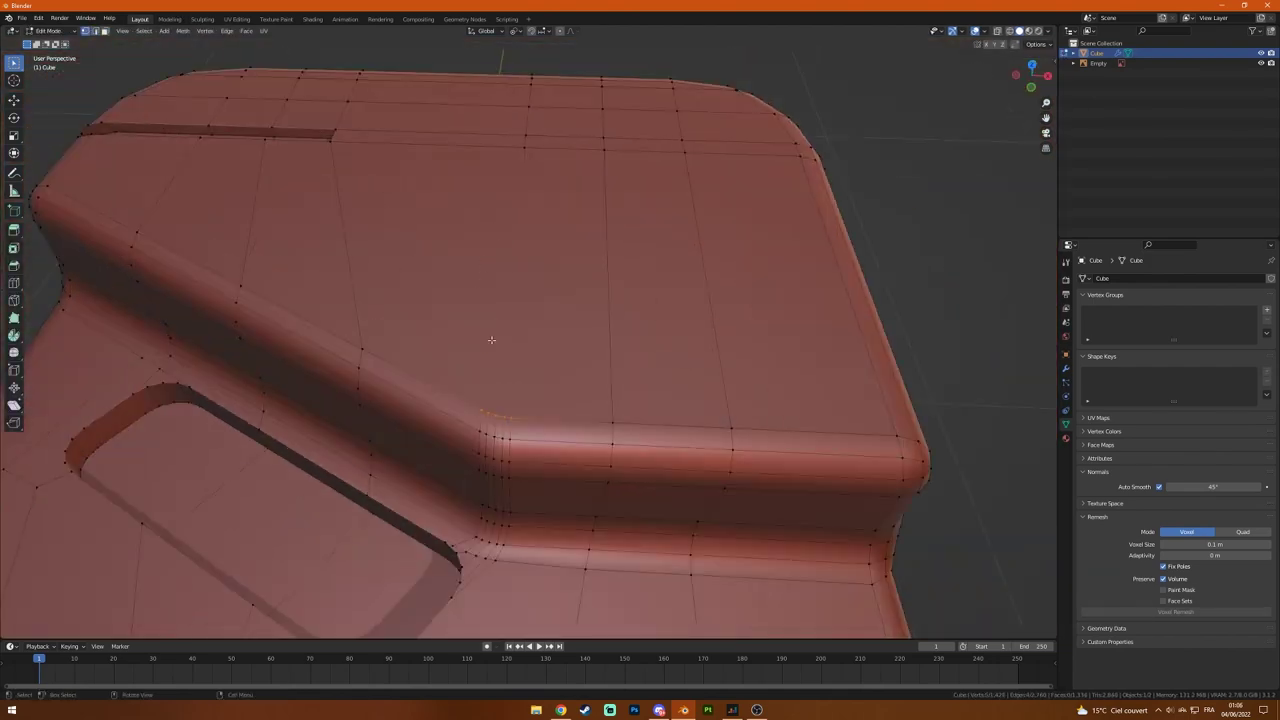
drag(540, 155, 499, 322)
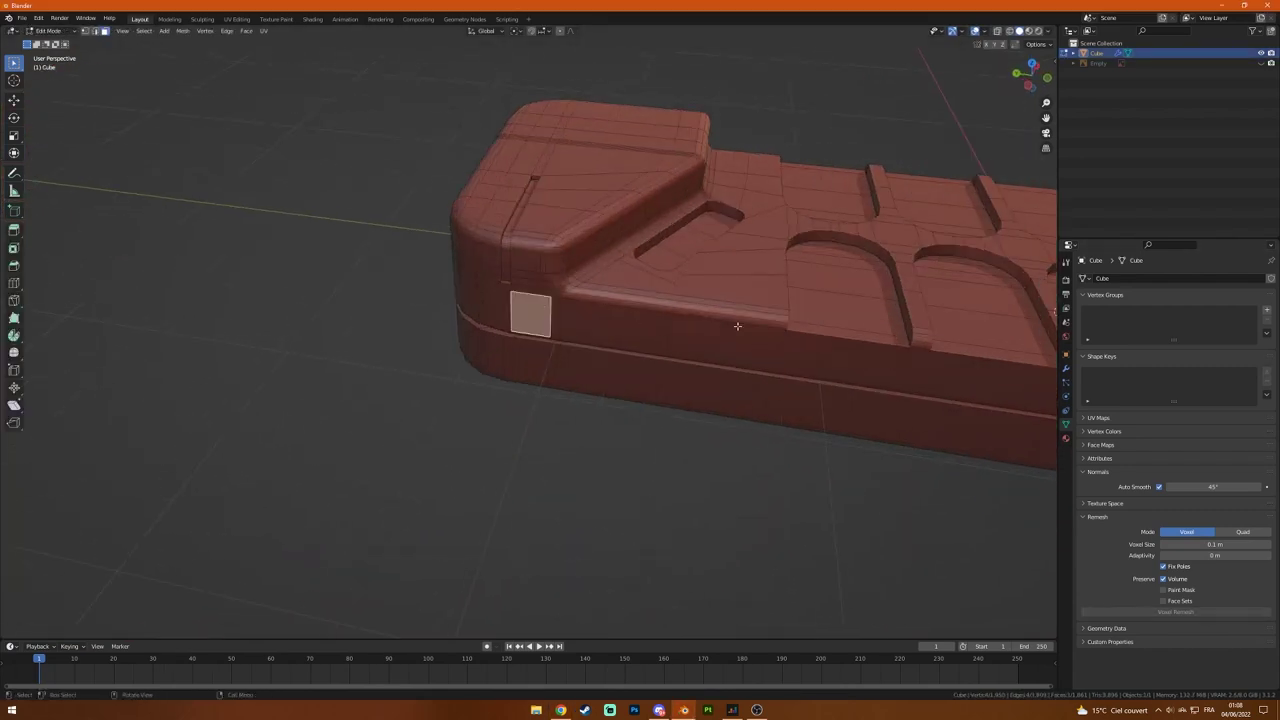
Step: Inset the side face strip, separate it and scale the separated strip
key(i)
click(820, 267)
key(x)
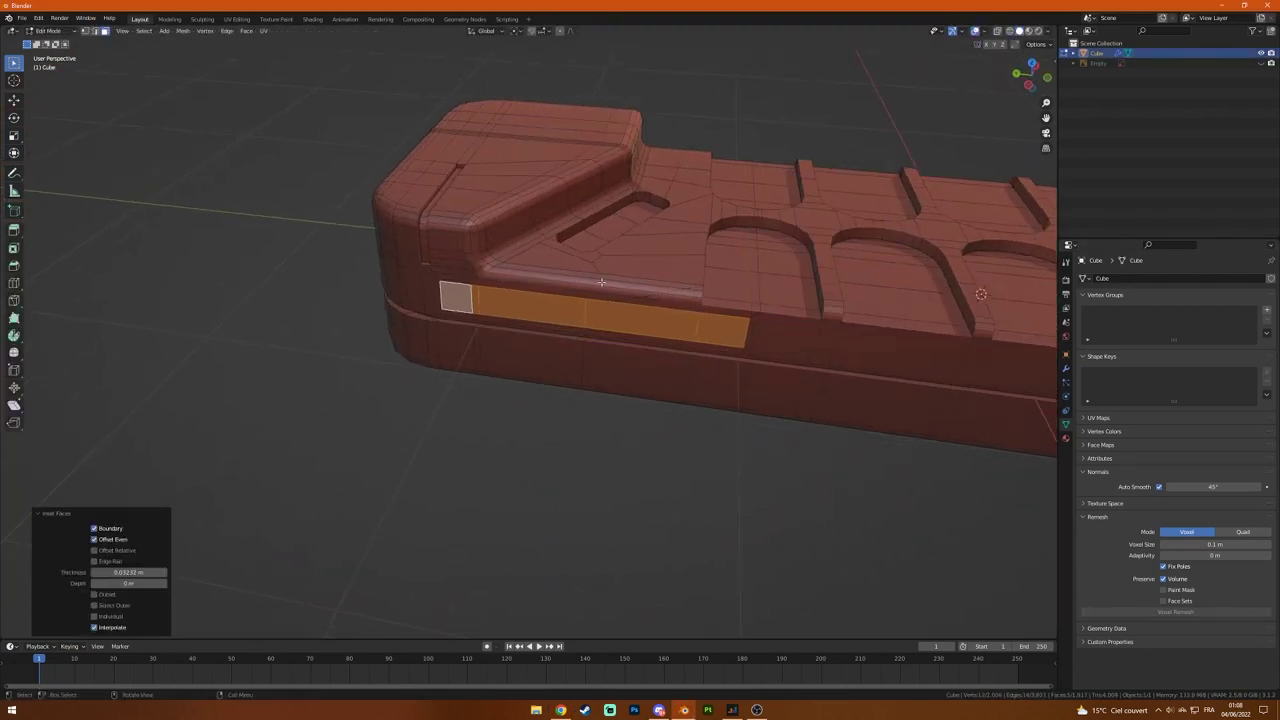
mouse_move(601, 283)
middle_down()
mouse_move(586, 294)
mouse_move(632, 297)
middle_up()
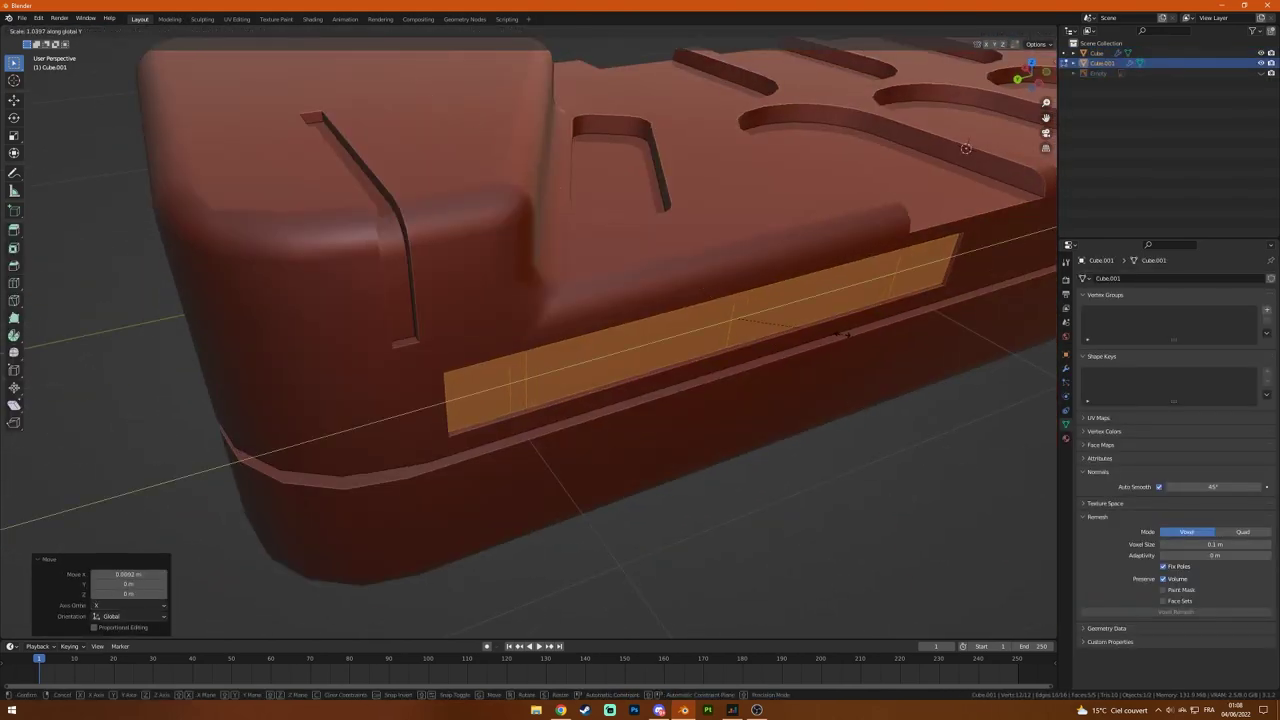
click(840, 332)
middle_drag(840, 332, 829, 319)
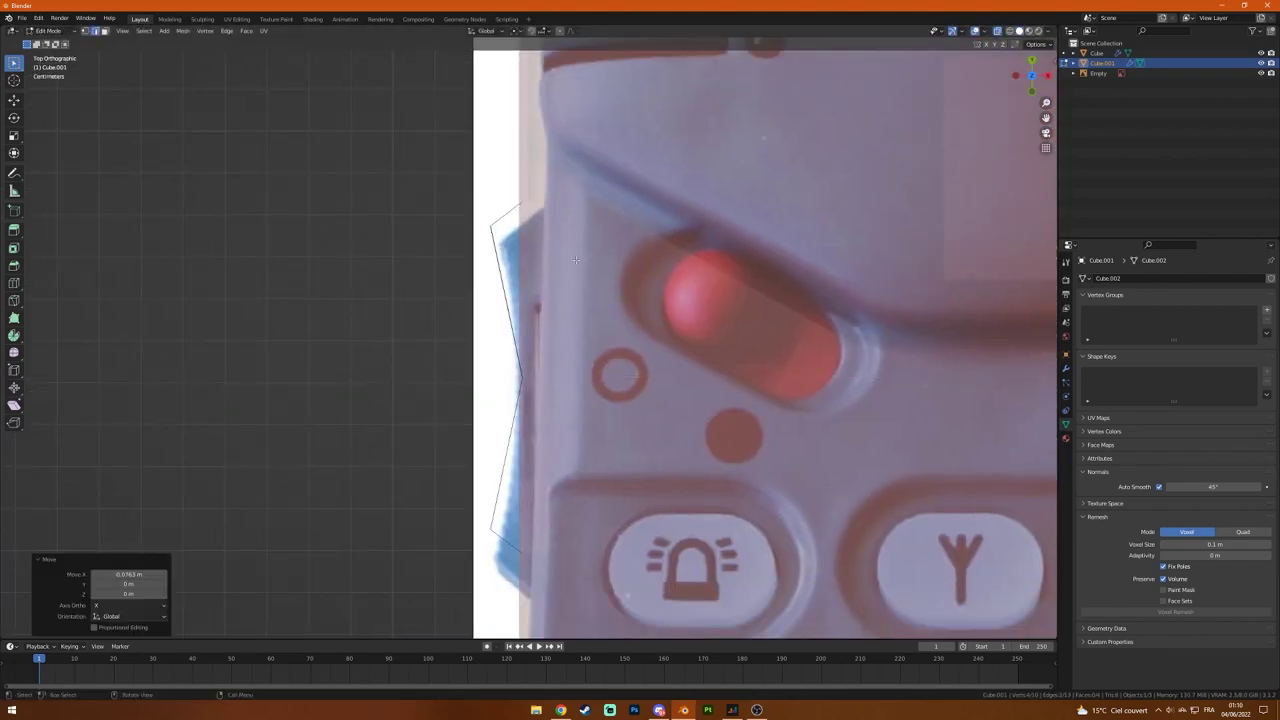
Step: Bevel the side piece's curved edge and start a loop cut on its edge strip
key(ctrl+b)
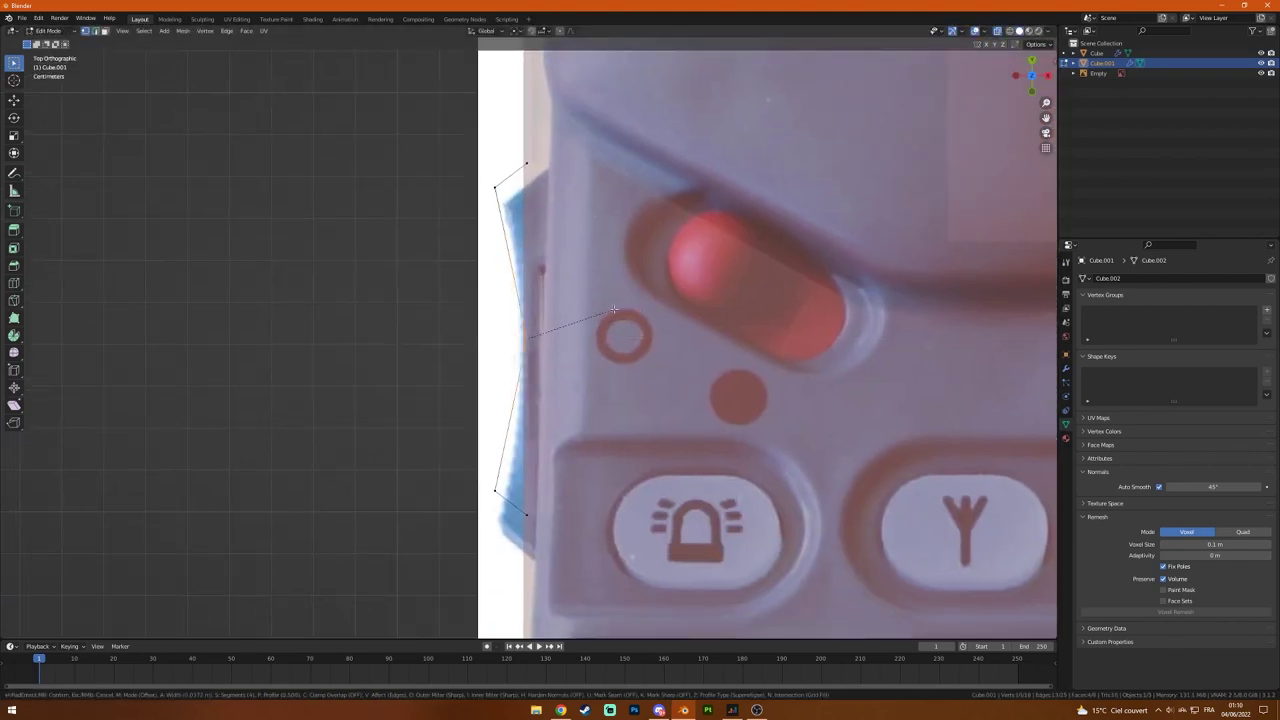
click(733, 268)
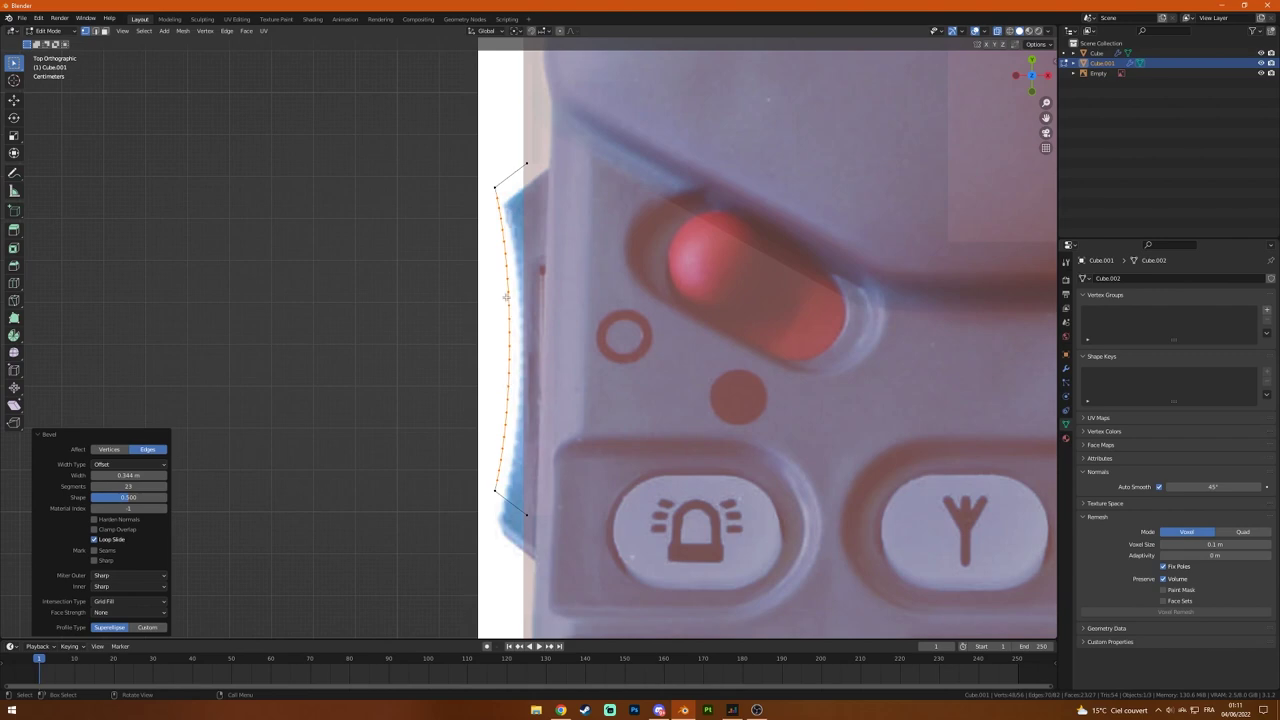
click(499, 476)
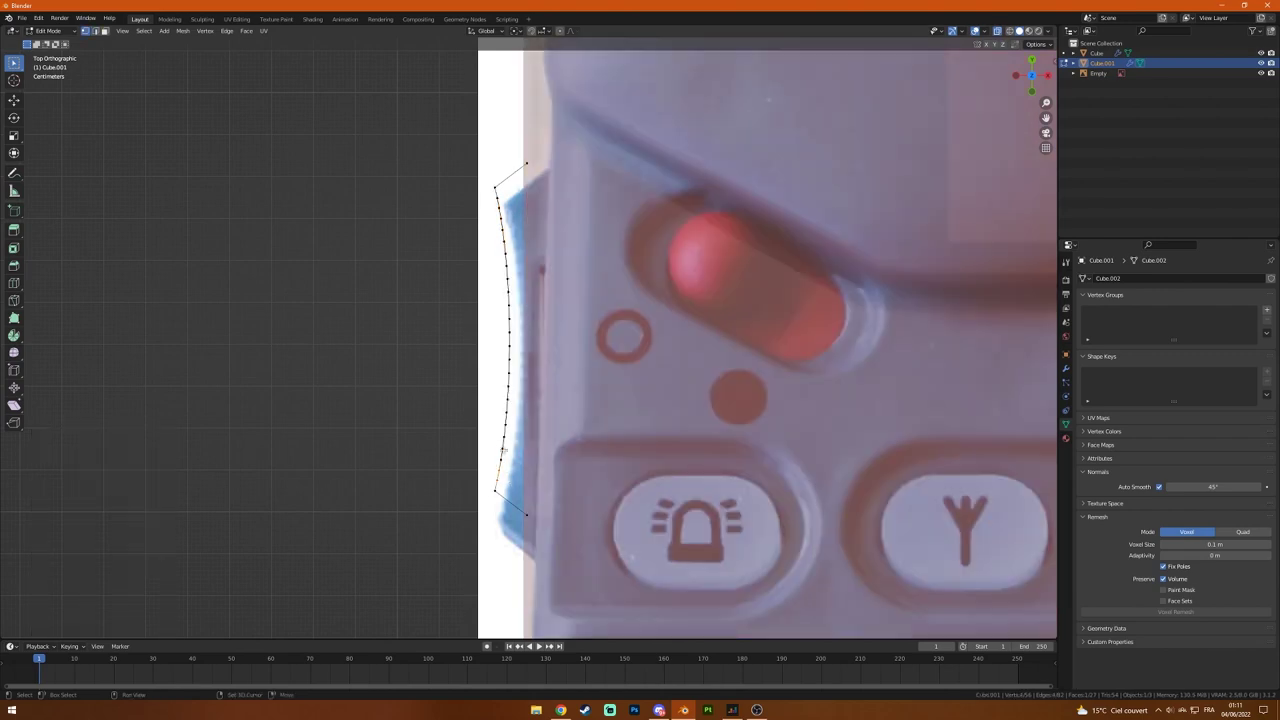
scroll(498, 463, up, 3)
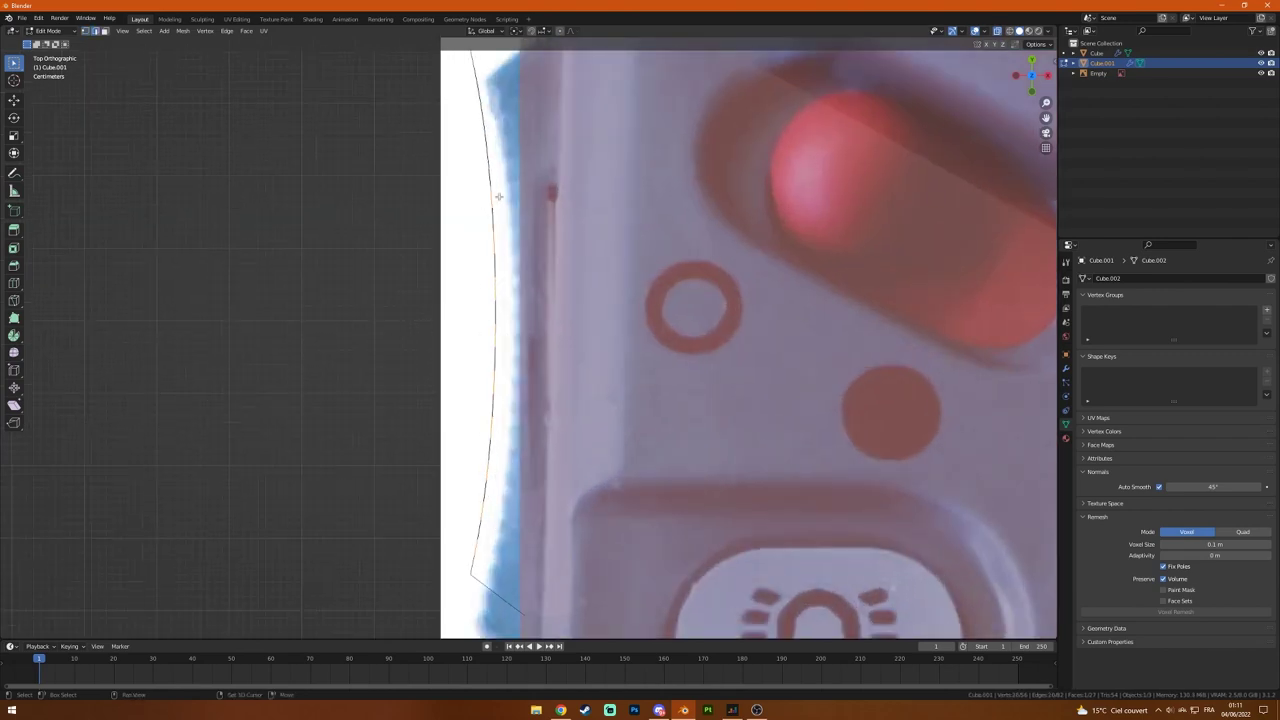
middle_drag(498, 196, 410, 258)
key(ctrl+r)
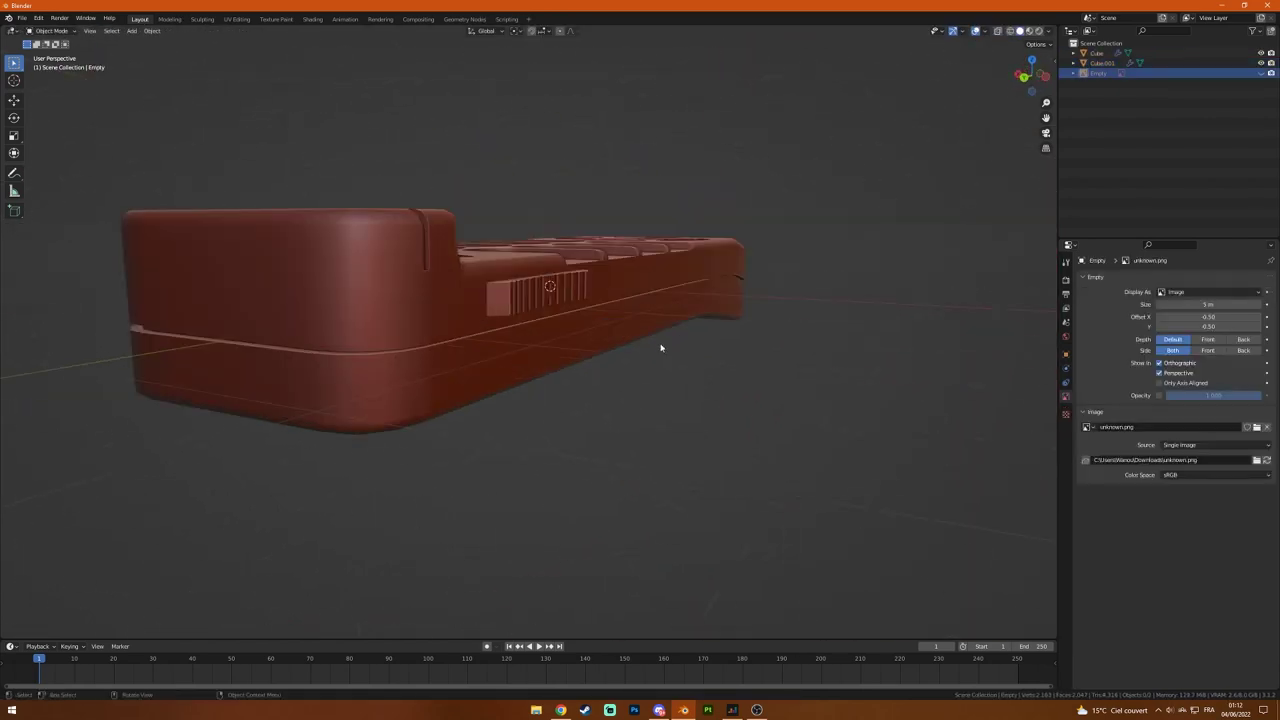
Step: Add a cube mesh and move a new loop cut on the top section along X
click(660, 347)
mouse_move(506, 437)
middle_down()
mouse_move(523, 389)
mouse_move(477, 280)
middle_up()
click(131, 30)
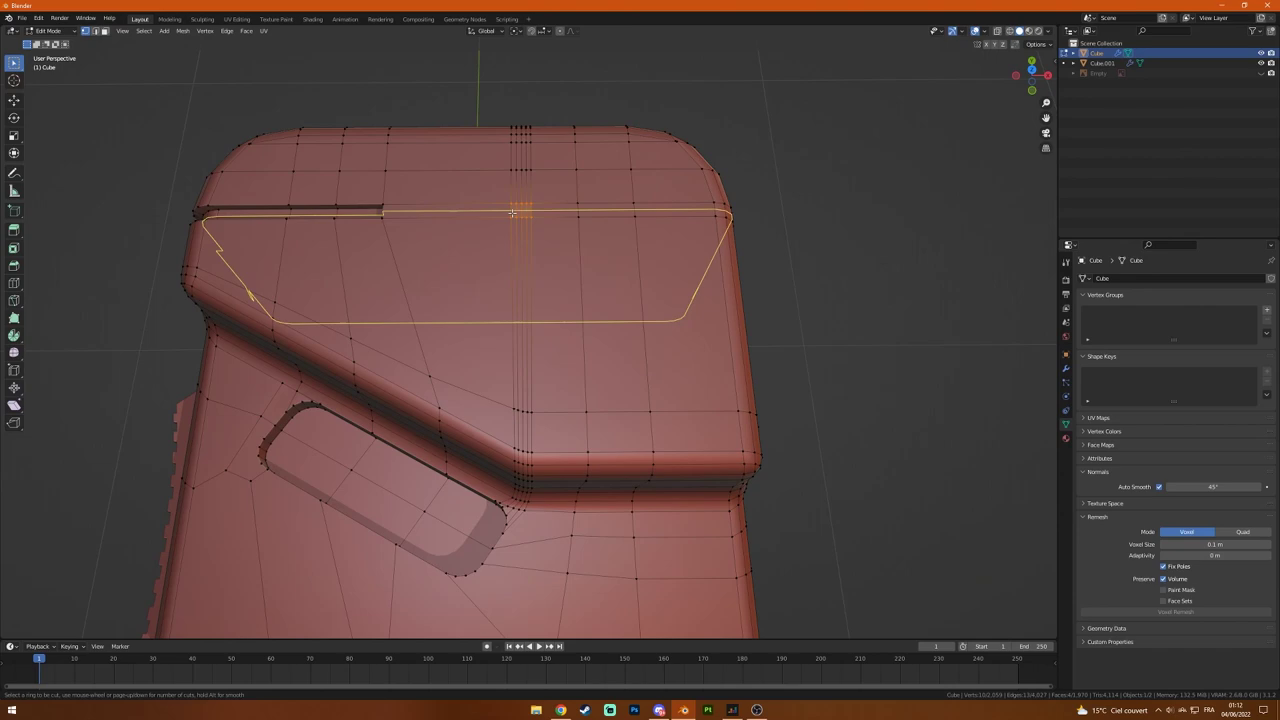
click(512, 213)
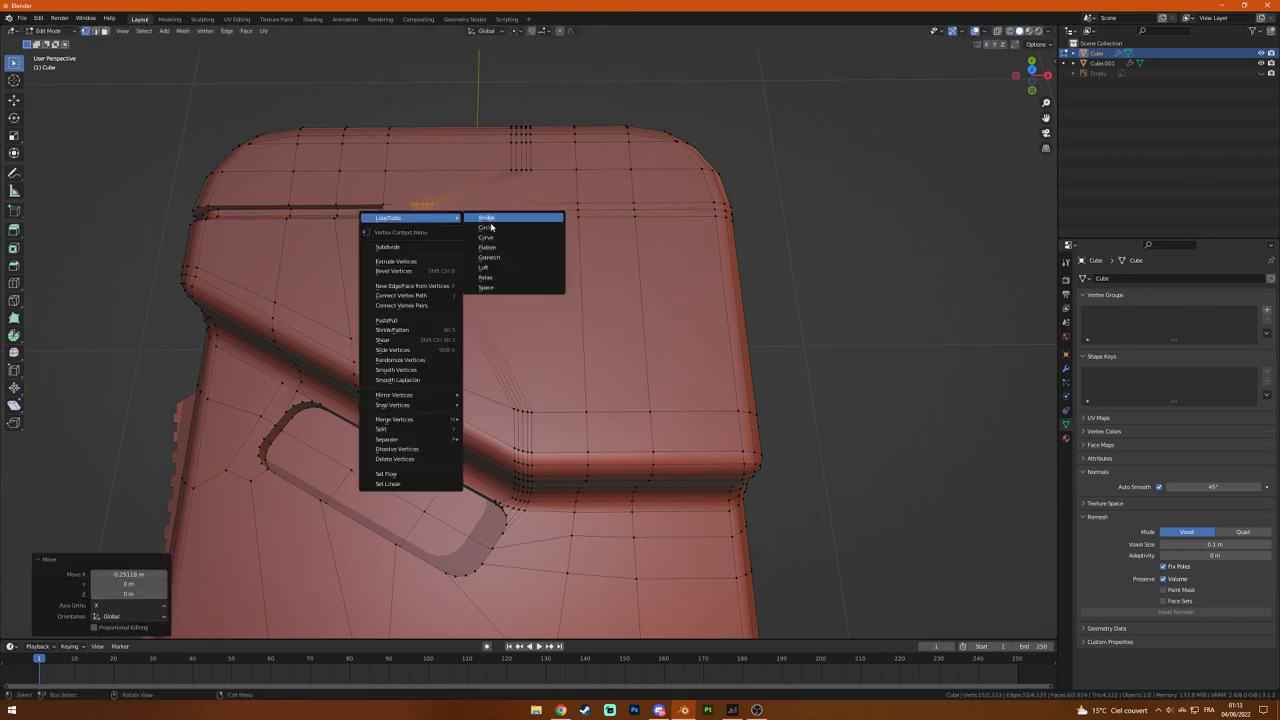
key(KP_7)
scroll(560, 250, up, 5)
key(g)
key(x)
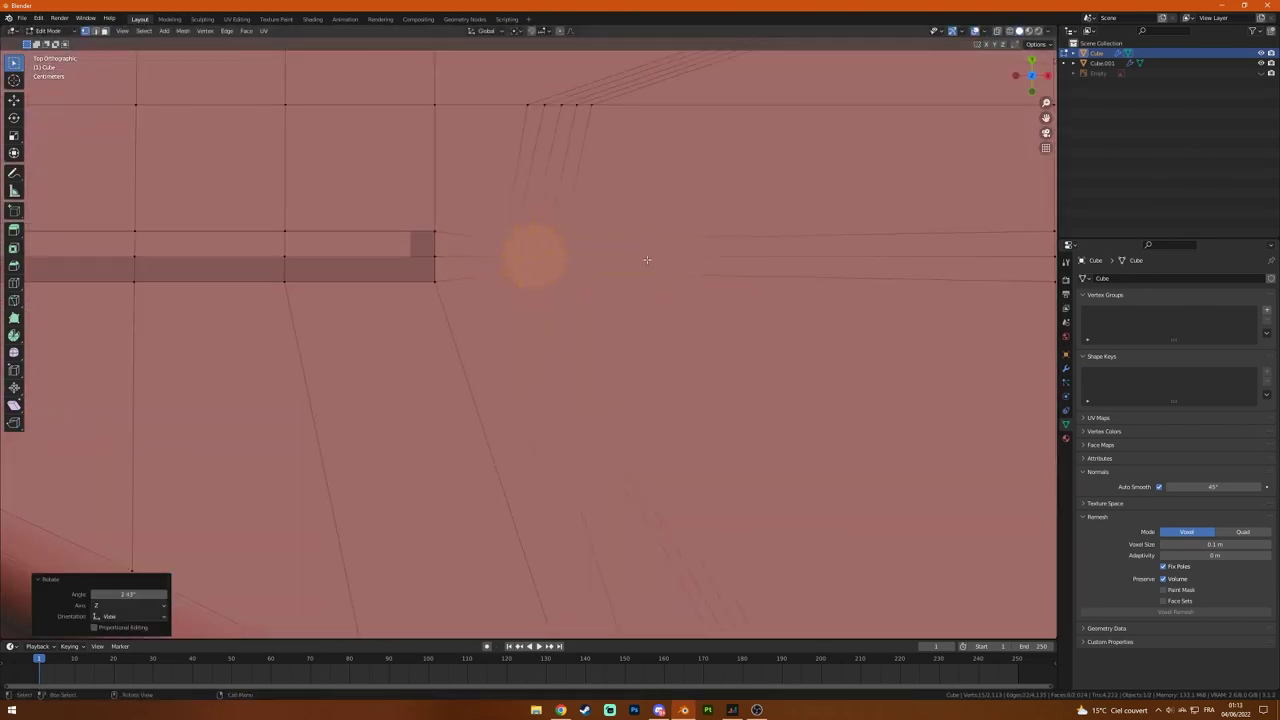
Step: Delete the ring's faces and knife a cut across the slot's inner face, then undo the diagonal cut
key(Tab)
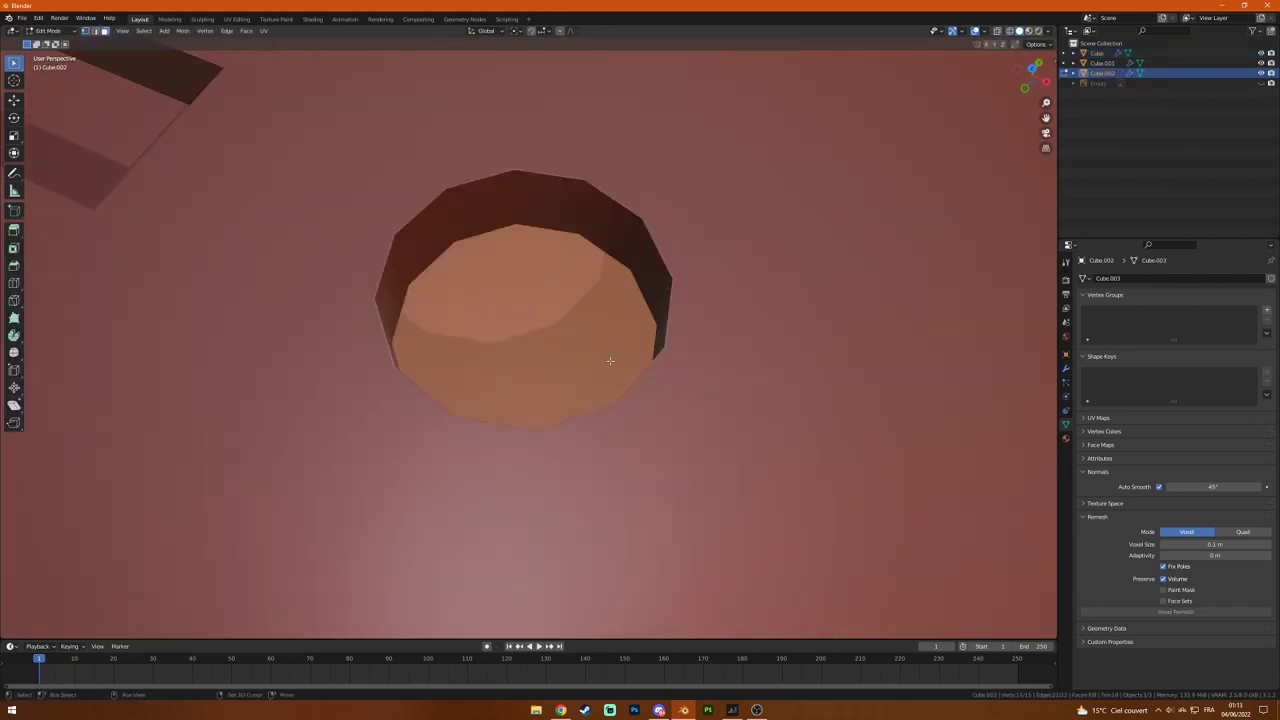
click(585, 327)
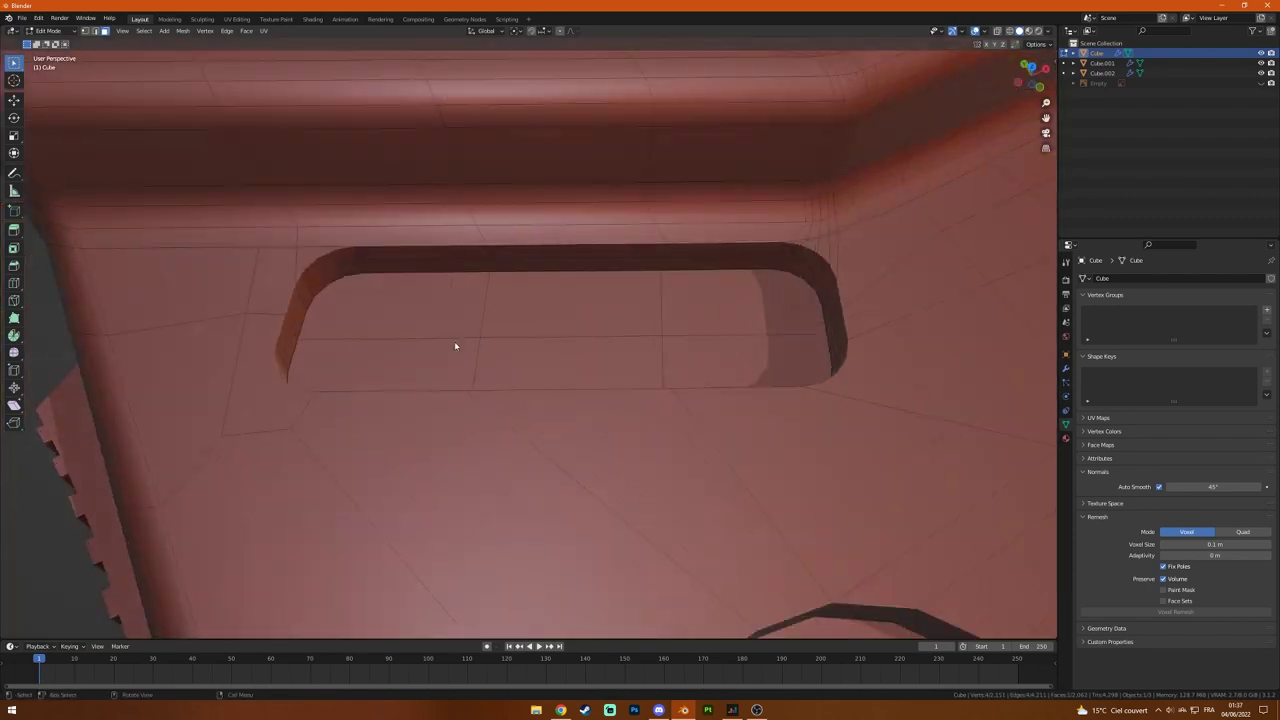
middle_drag(253, 395, 873, 314)
click(523, 267)
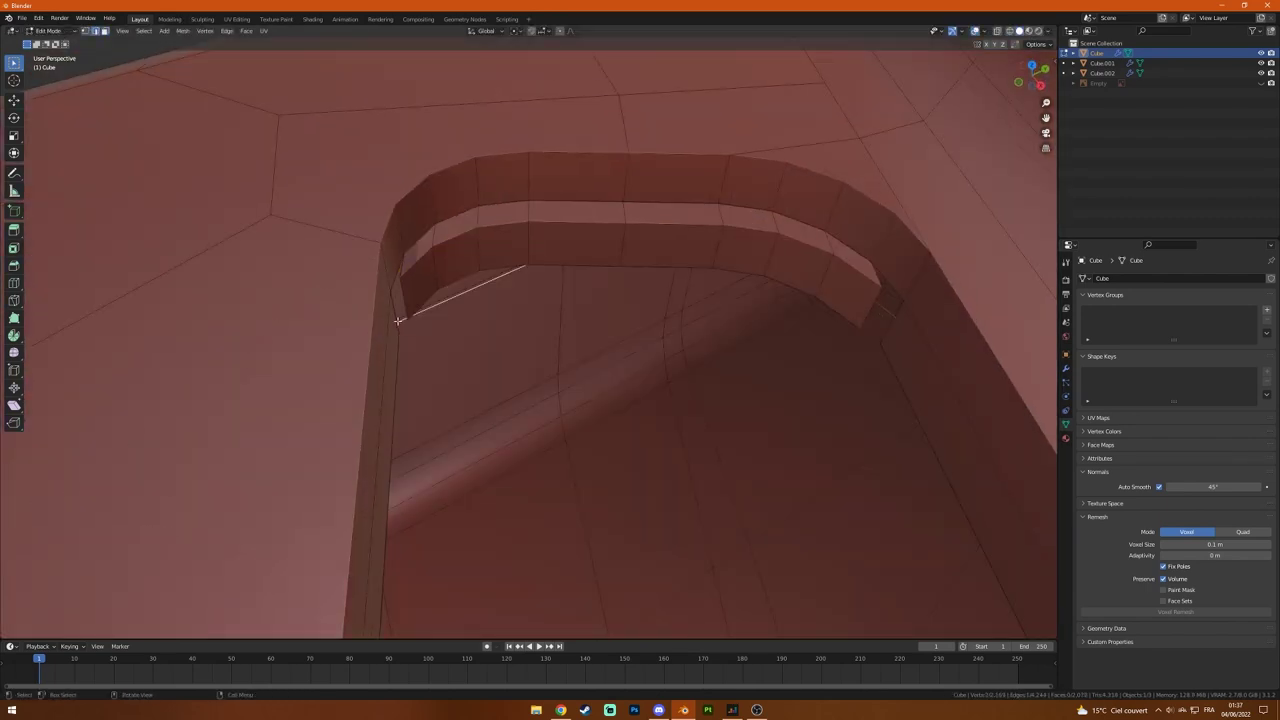
mouse_move(854, 331)
middle_down()
mouse_move(727, 337)
mouse_move(617, 380)
mouse_move(634, 326)
mouse_move(791, 294)
mouse_move(634, 260)
mouse_move(820, 207)
mouse_move(674, 171)
mouse_move(329, 186)
mouse_move(604, 374)
mouse_move(551, 397)
mouse_move(500, 371)
mouse_move(735, 150)
middle_up()
key(Tab)
Step: Select the whole mesh and merge duplicate vertices by distance
key(Tab)
key(ctrl+x)
key(3)
click(604, 374)
scroll(666, 428, down, 5)
key(a)
key(m)
key(Tab)
scroll(615, 383, up, 3)
scroll(615, 383, up, 5)
click(500, 371)
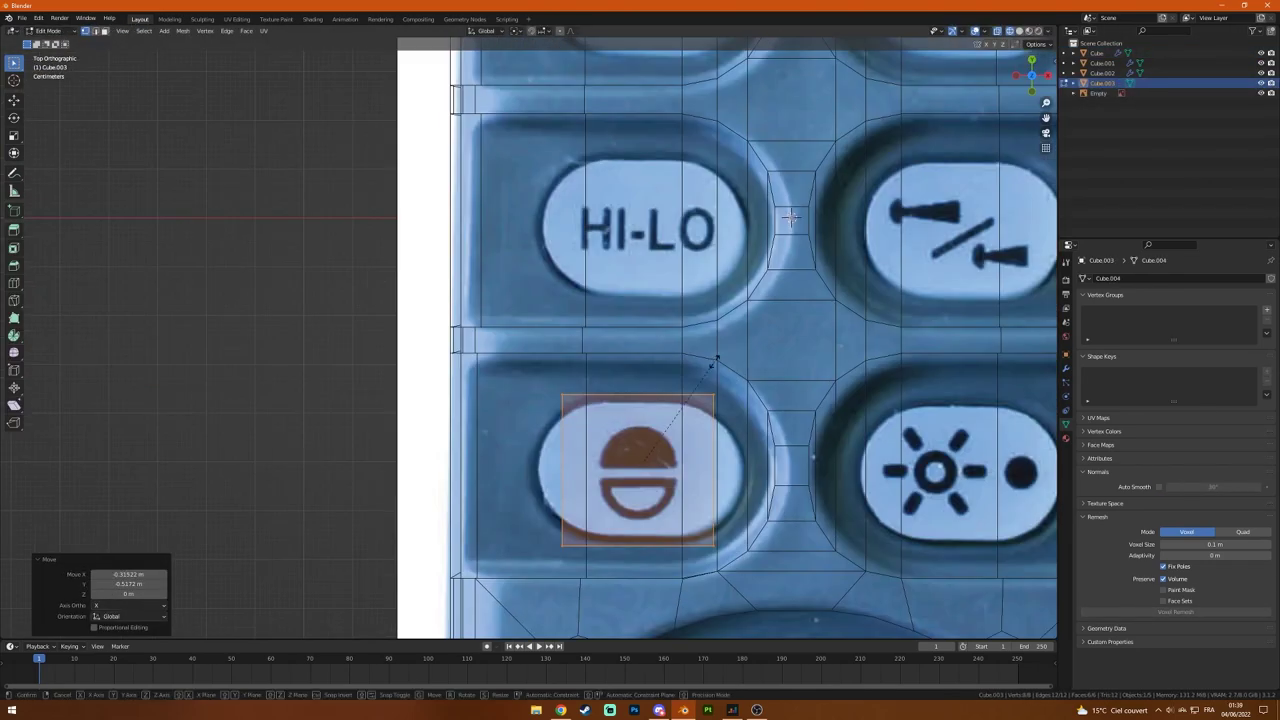
Step: Move the new button mesh along Y onto the left keypad button and leave Edit Mode
click(716, 357)
scroll(716, 357, down, 2)
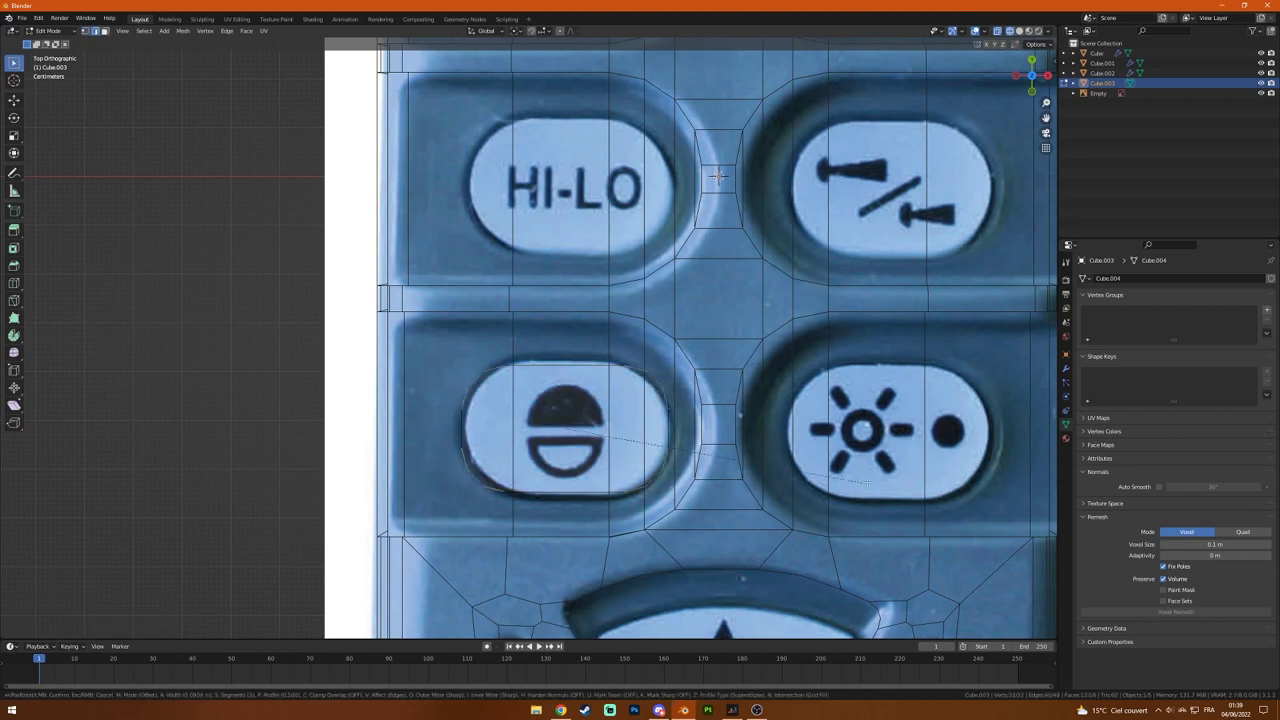
scroll(775, 425, down, 1)
key(g)
key(y)
click(775, 425)
key(Tab)
Step: Move the Array modifier above Mirror and set its Count to 4
click(1065, 369)
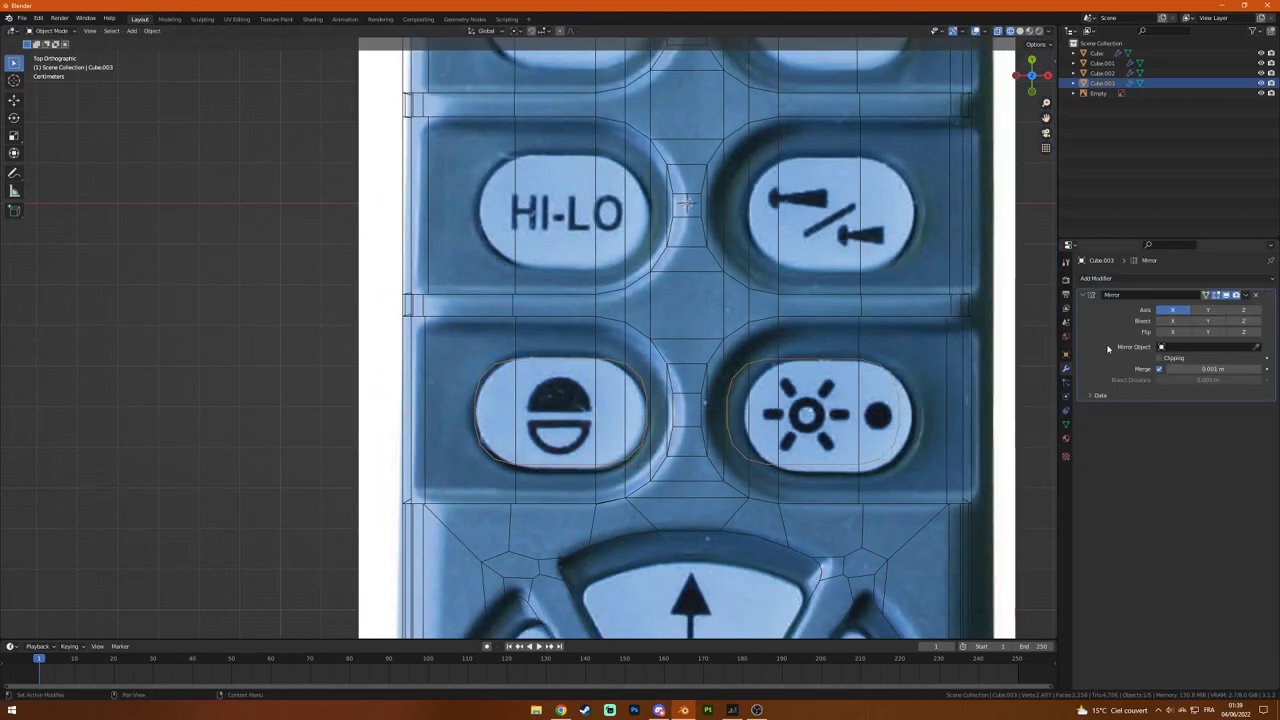
drag(1202, 465, 1208, 353)
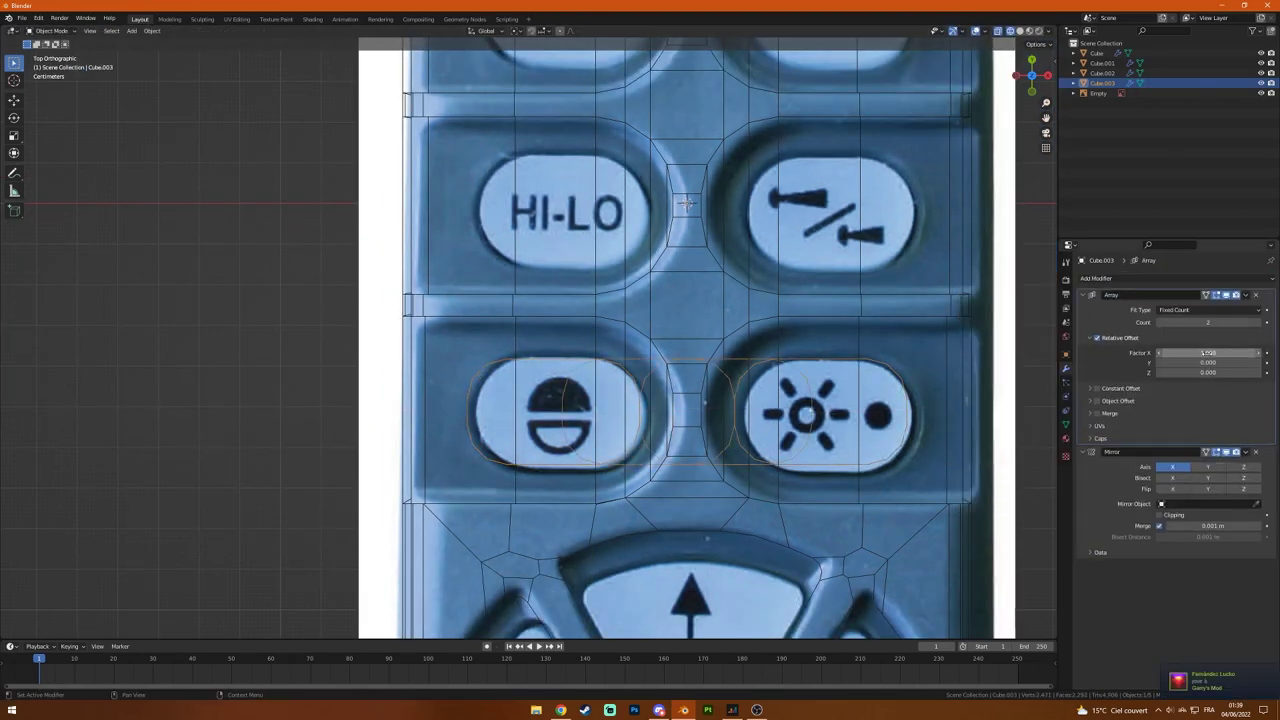
mouse_move(686, 203)
middle_down()
mouse_move(470, 279)
mouse_move(731, 261)
mouse_move(391, 271)
middle_up()
Step: Switch to front view, enter Edit Mode on the remote and orbit higher over the buttons
key(KP_1)
scroll(731, 261, up, 5)
key(Tab)
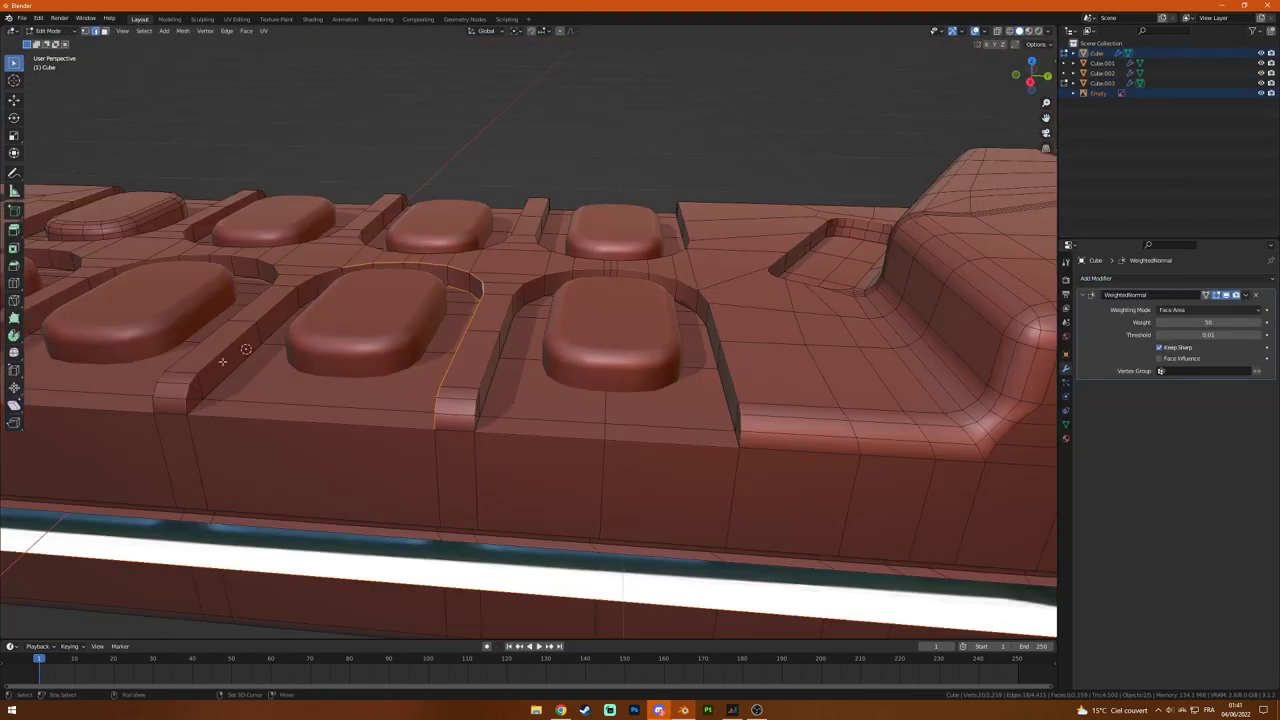
middle_drag(222, 362, 743, 389)
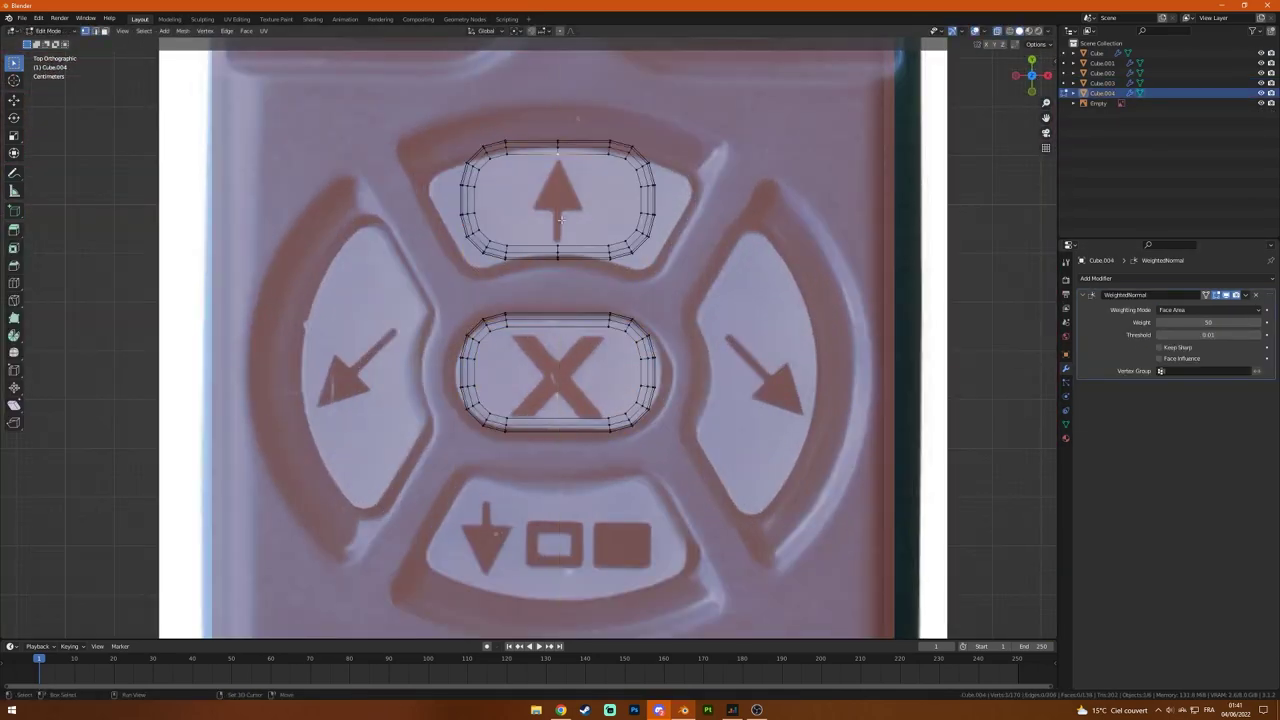
Step: Delete the right halves of the X and lower button outlines and reposition the lower half
drag(566, 104, 694, 480)
key(Delete)
key(g)
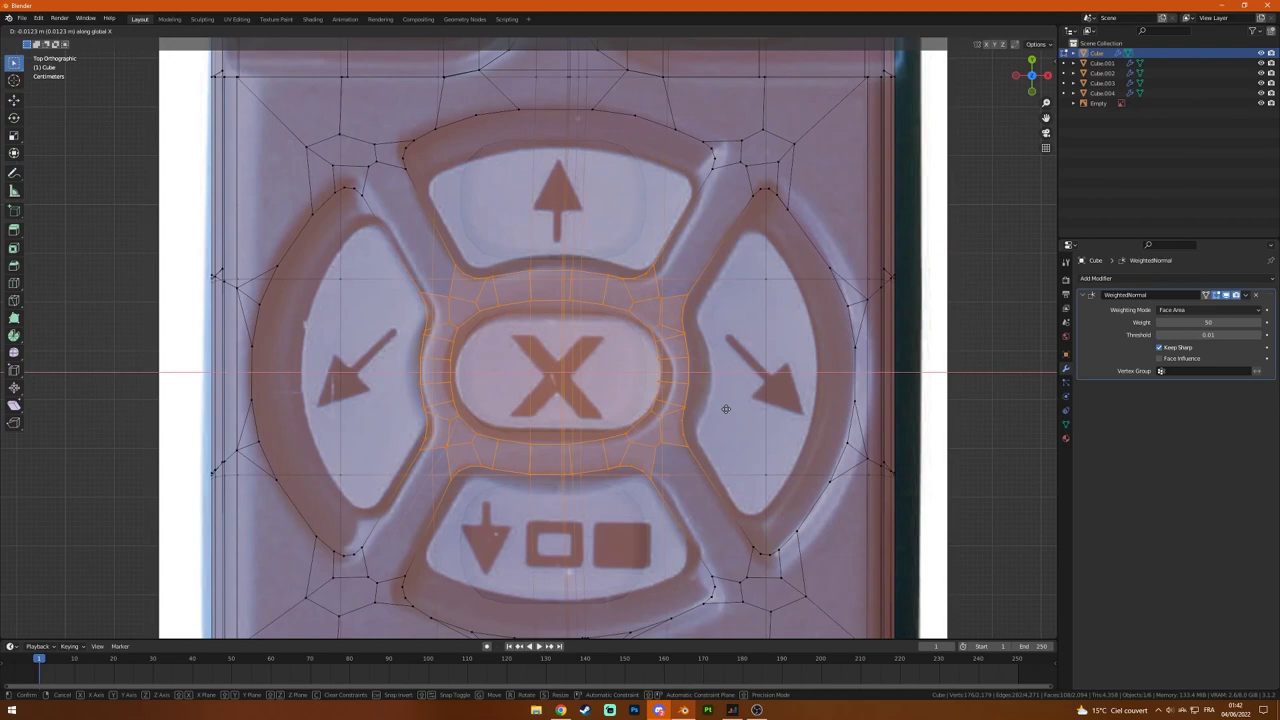
click(726, 408)
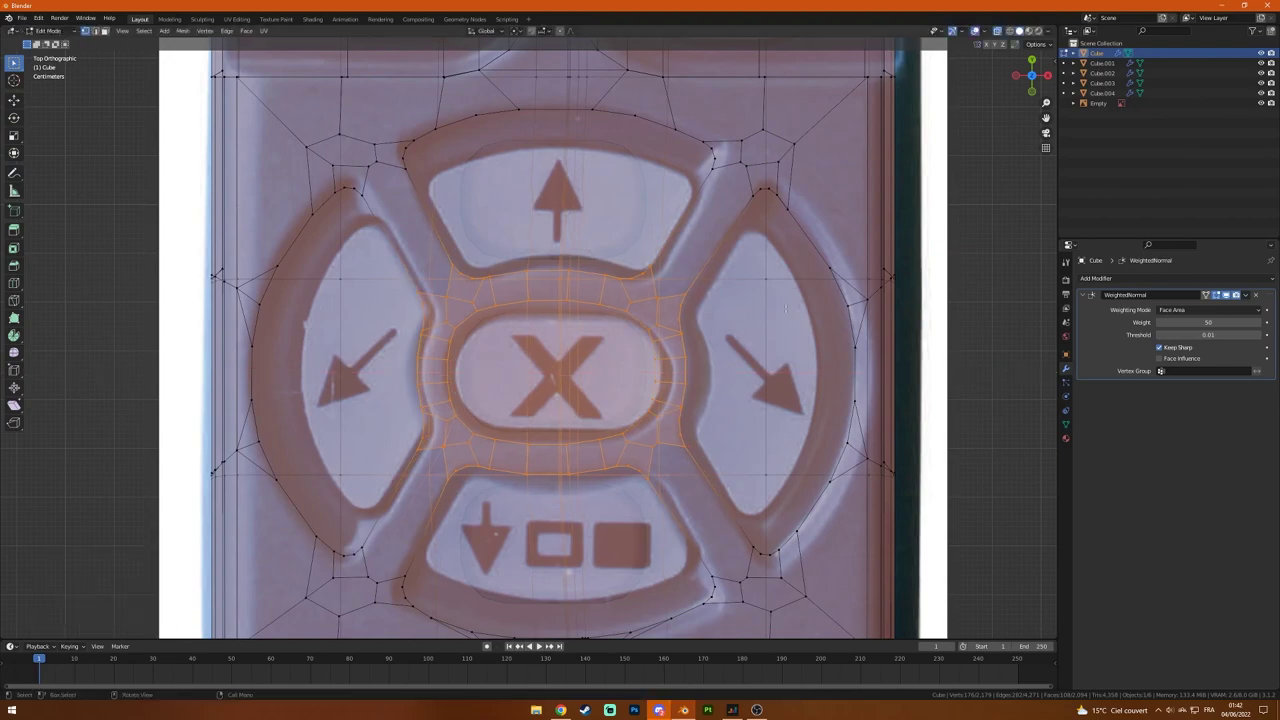
middle_drag(726, 408, 431, 325)
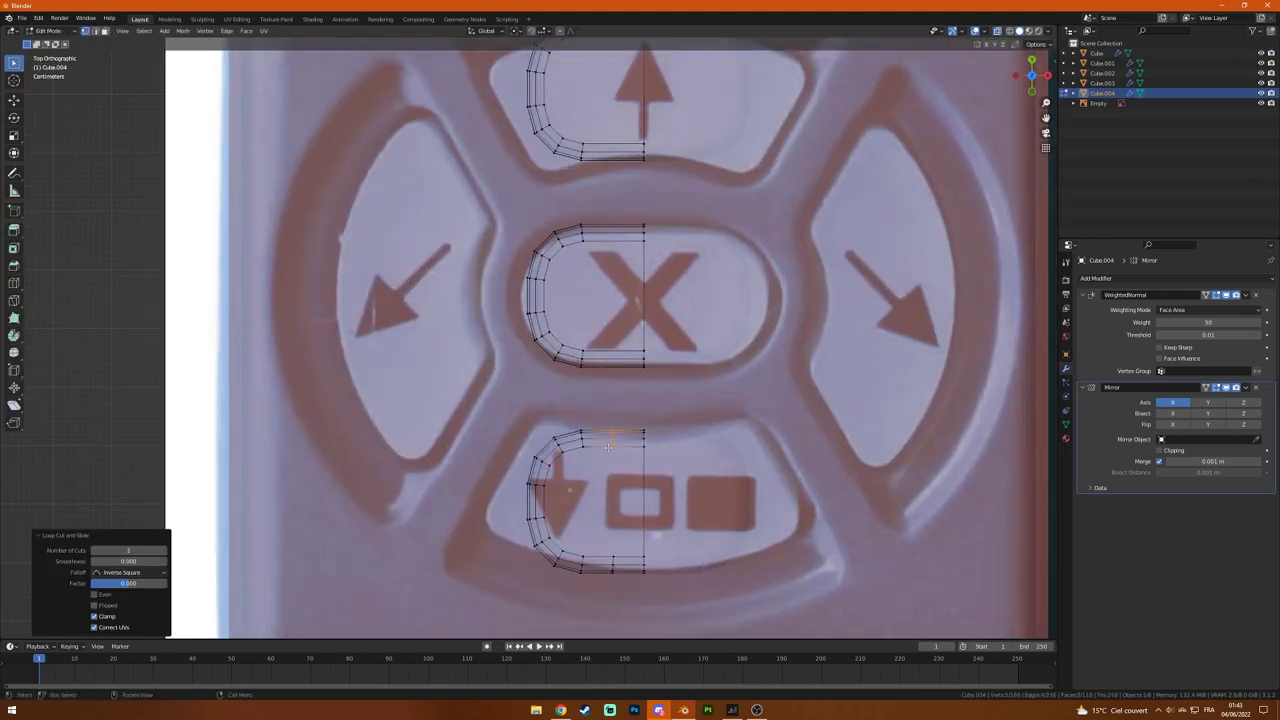
Step: Rotate and move the lower outline's left vertices to angle its edge like the reference
drag(521, 422, 566, 577)
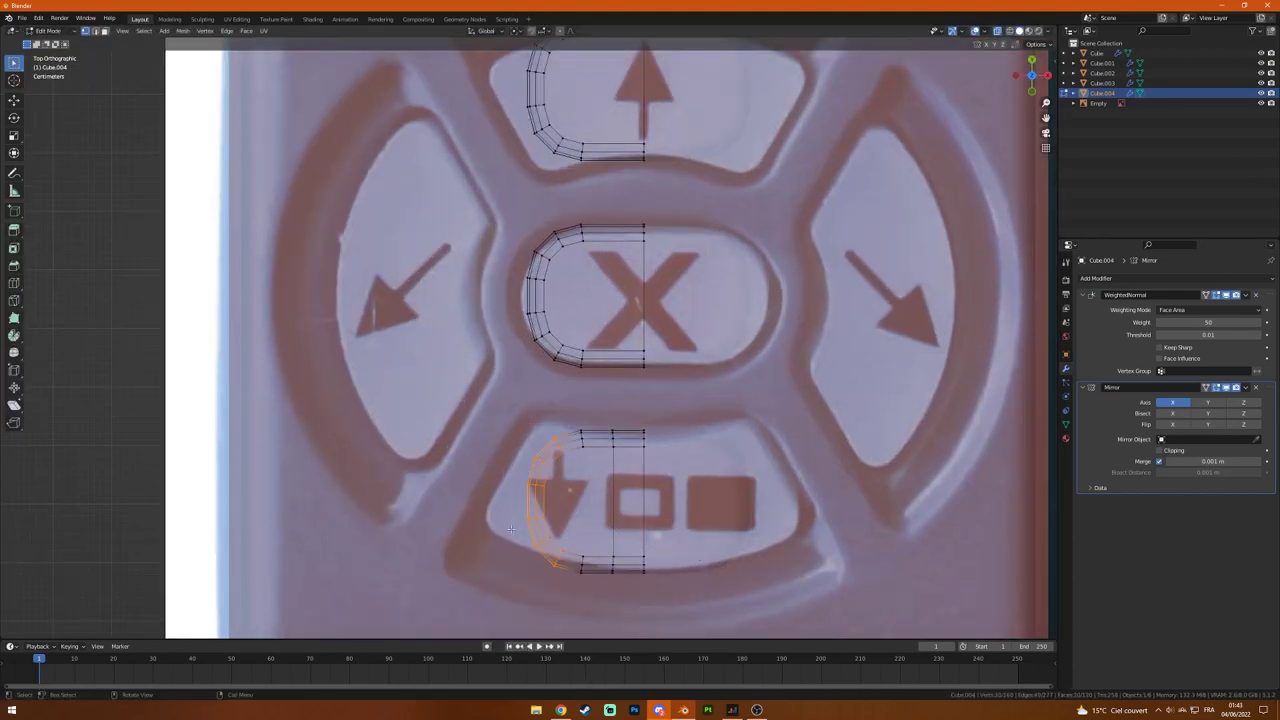
key(r)
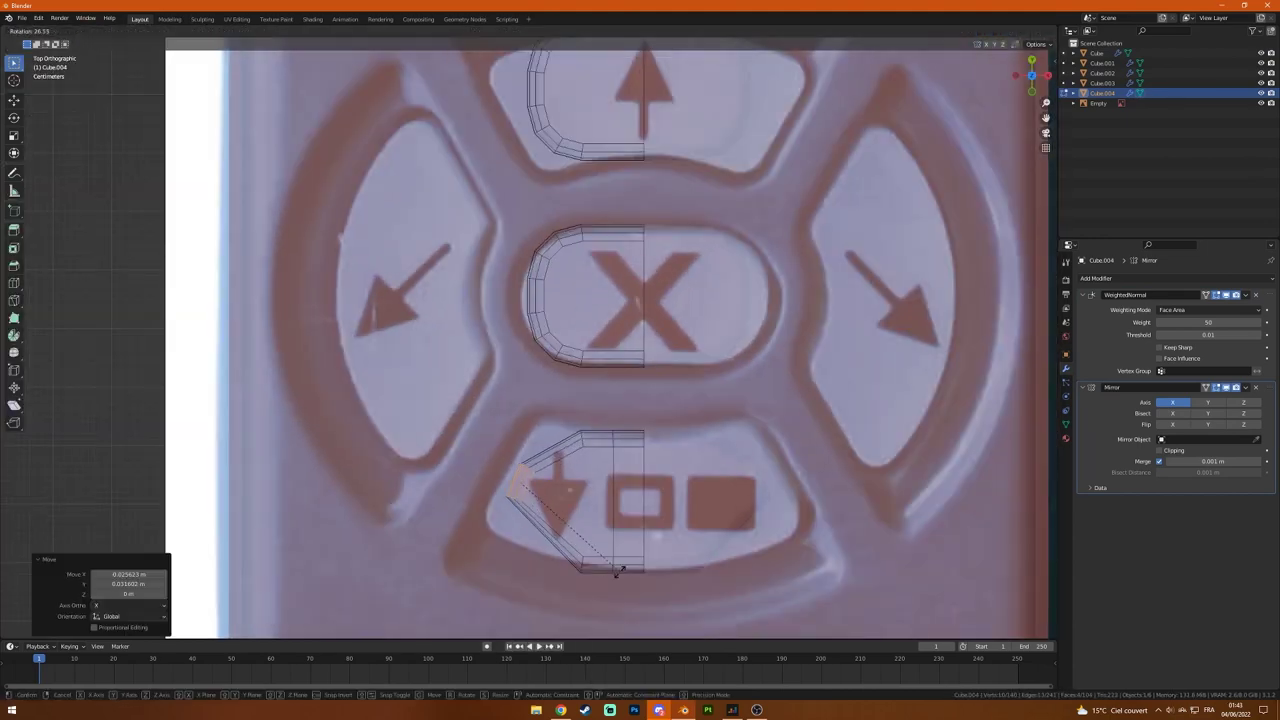
scroll(743, 523, up, 3)
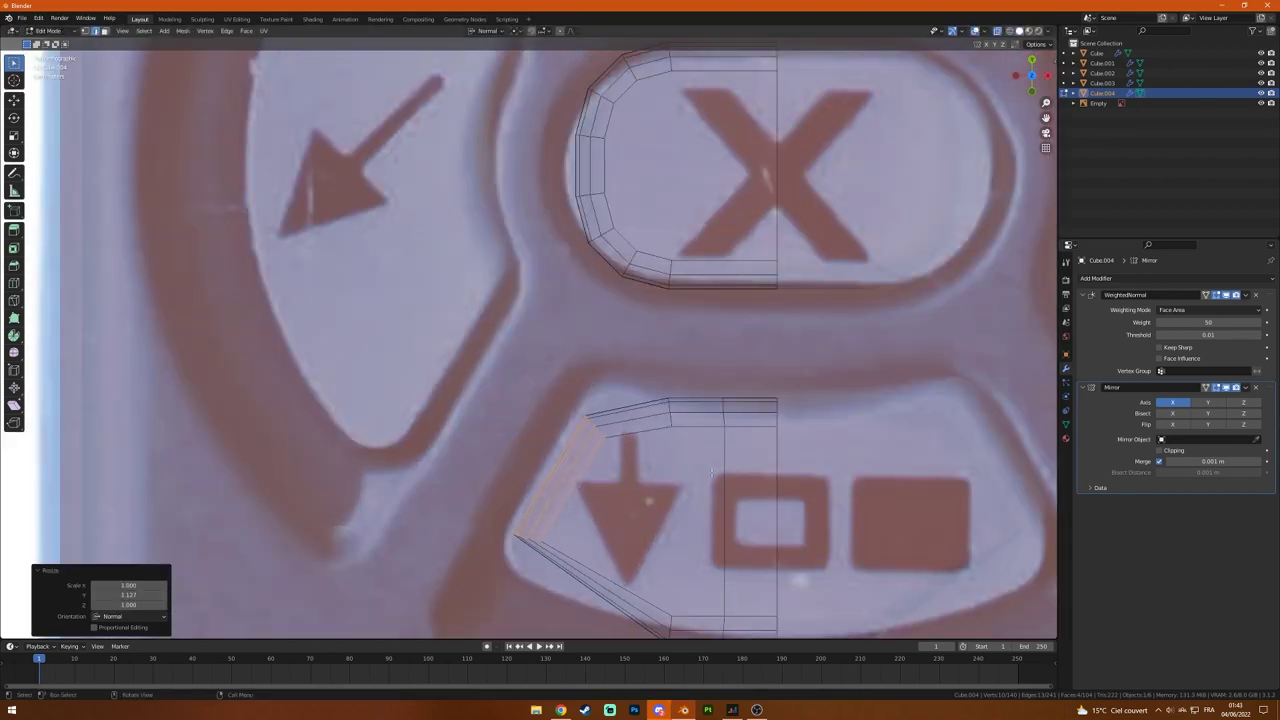
scroll(712, 473, up, 2)
key(g)
click(604, 507)
Step: Shift the upper-left vertices along X and enable Mirror Clipping to join the halves at the seam
drag(555, 263, 612, 330)
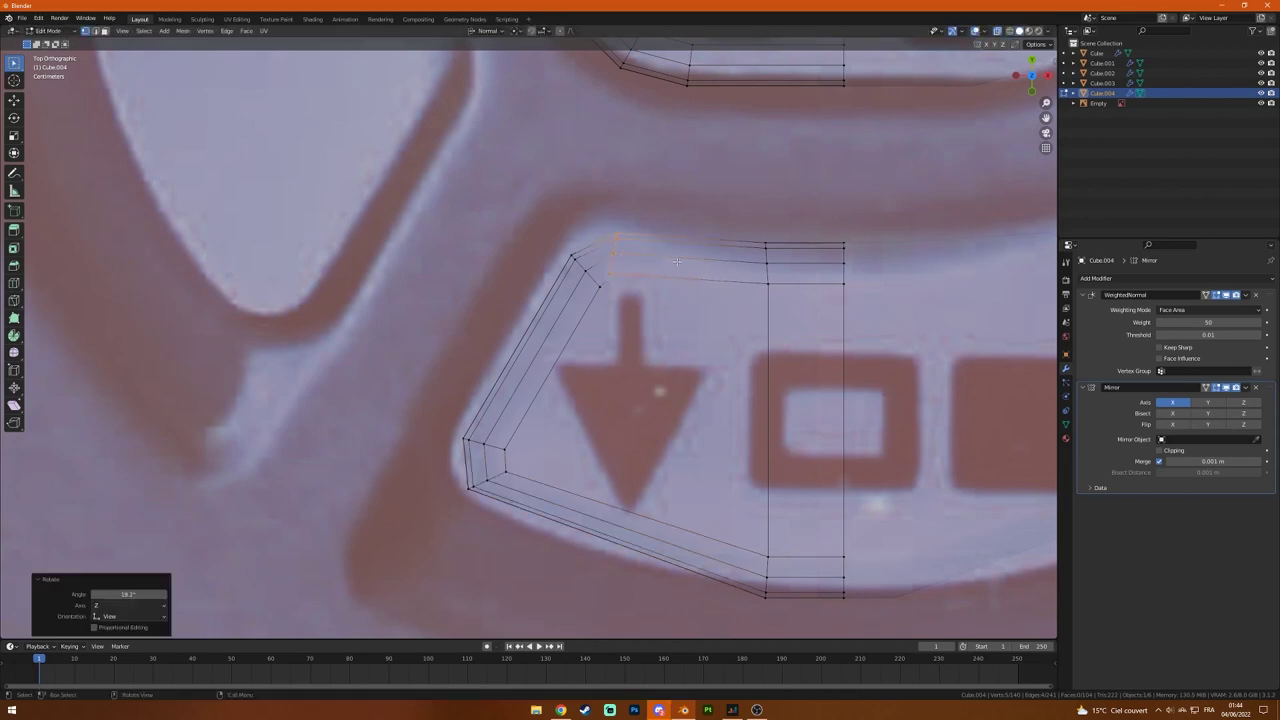
key(g)
key(x)
click(856, 368)
scroll(456, 460, down, 5)
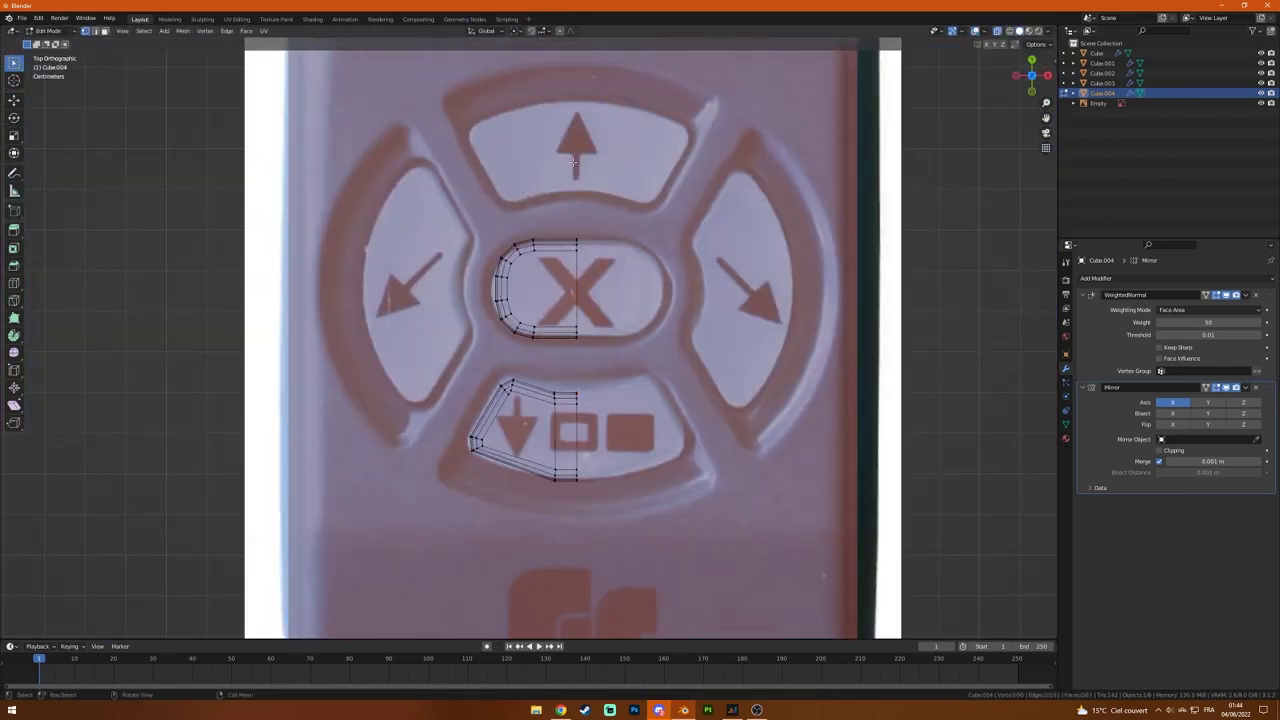
click(1173, 450)
scroll(569, 568, up, 2)
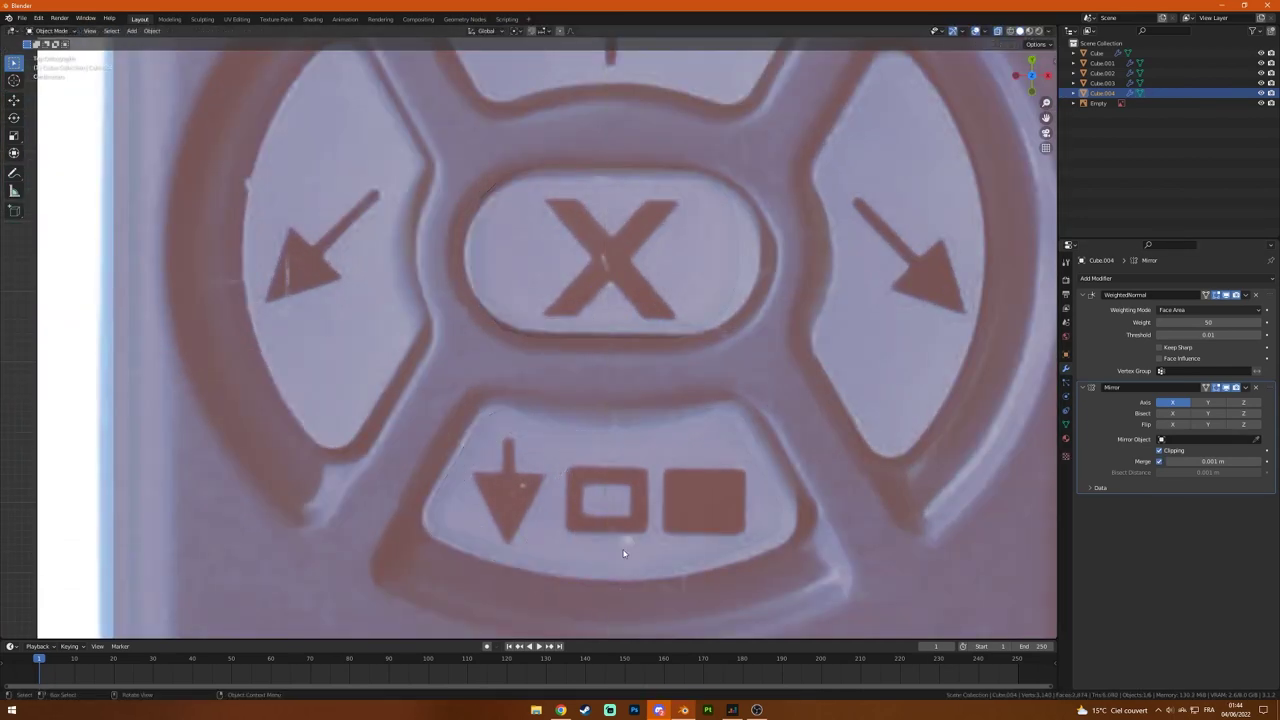
shift+scroll(623, 484, down, 1)
scroll(601, 420, up, 1)
key(r)
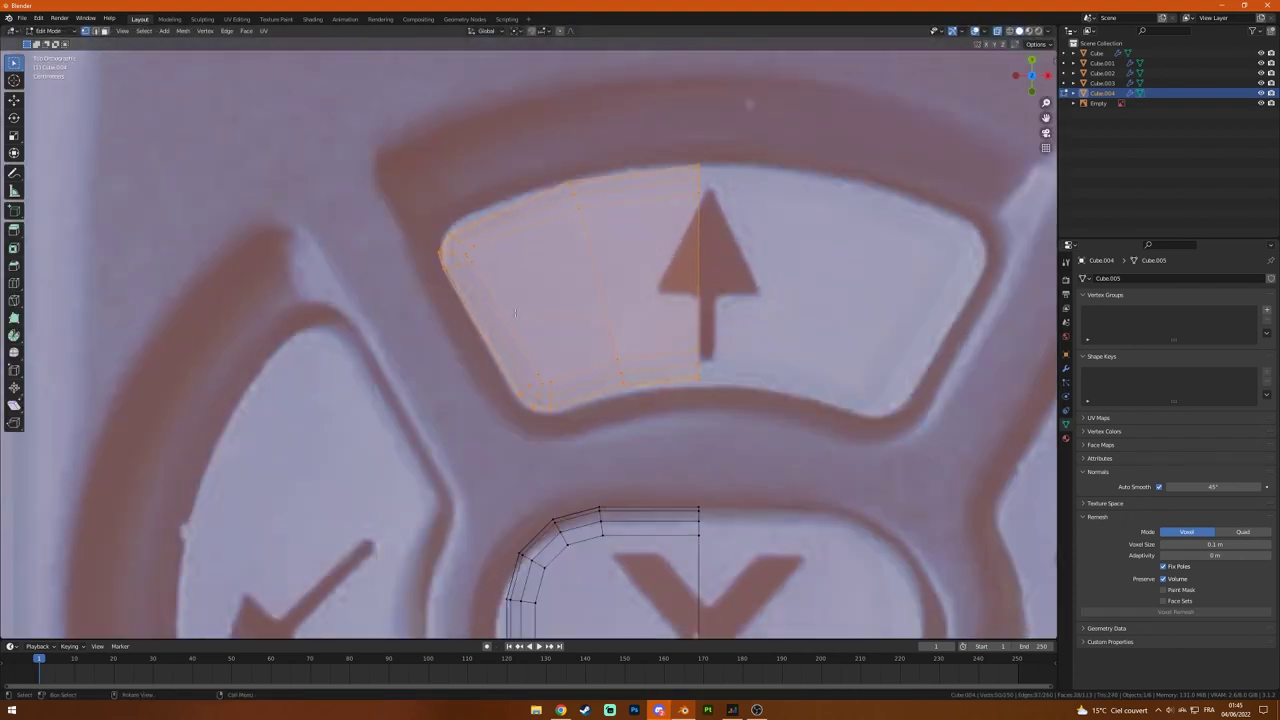
Step: Rotate the copied piece 90° over the left arrow button and add a loop cut across it
text(r90)
key(Return)
key(g)
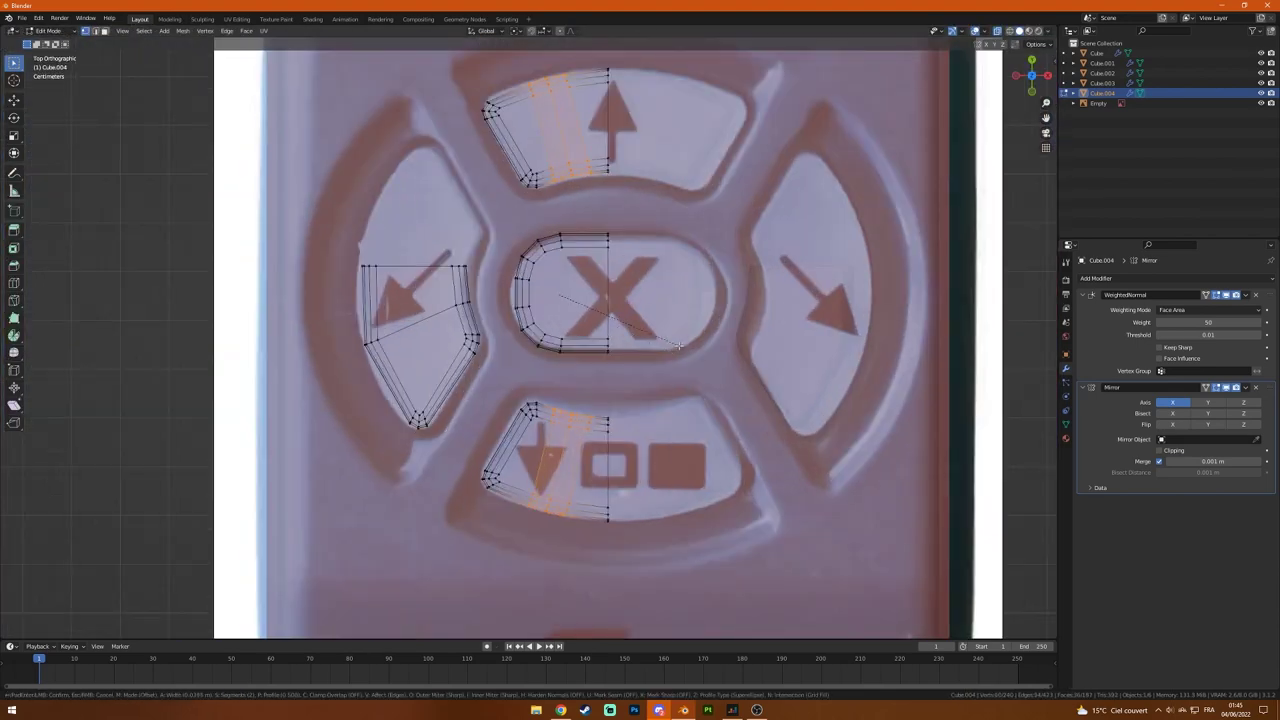
key(Escape)
key(ctrl+r)
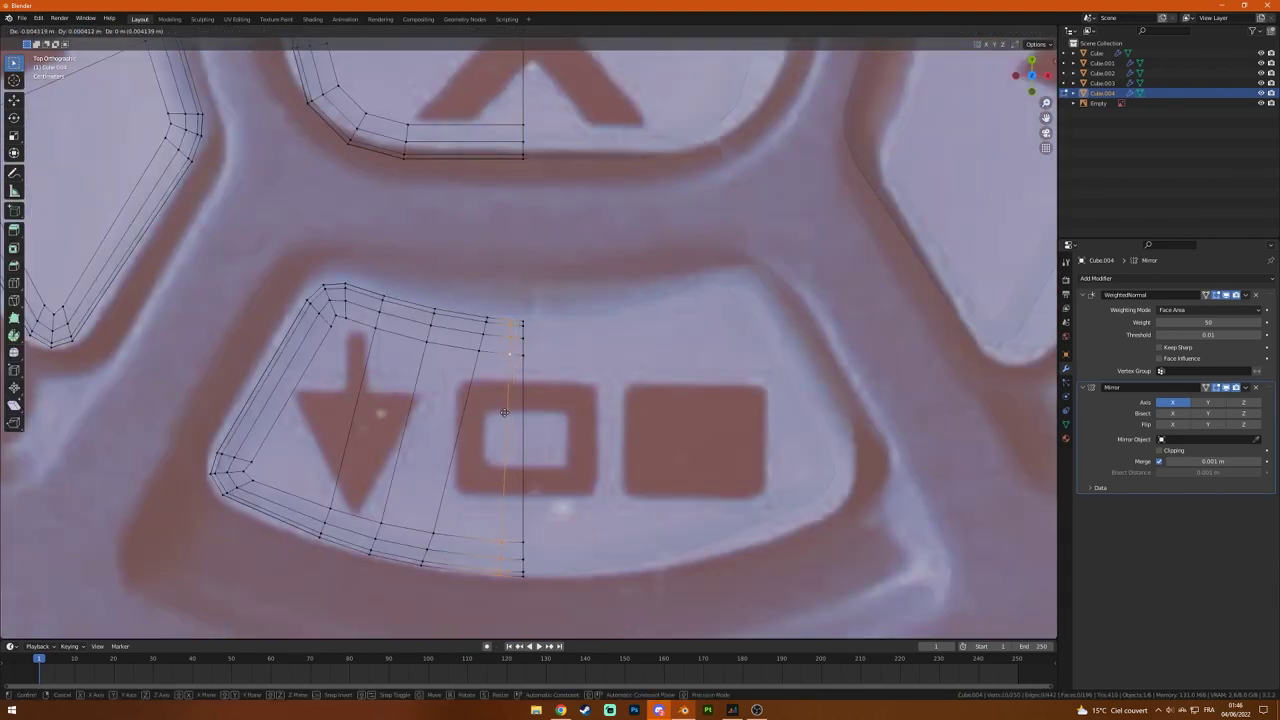
click(562, 411)
key(Tab)
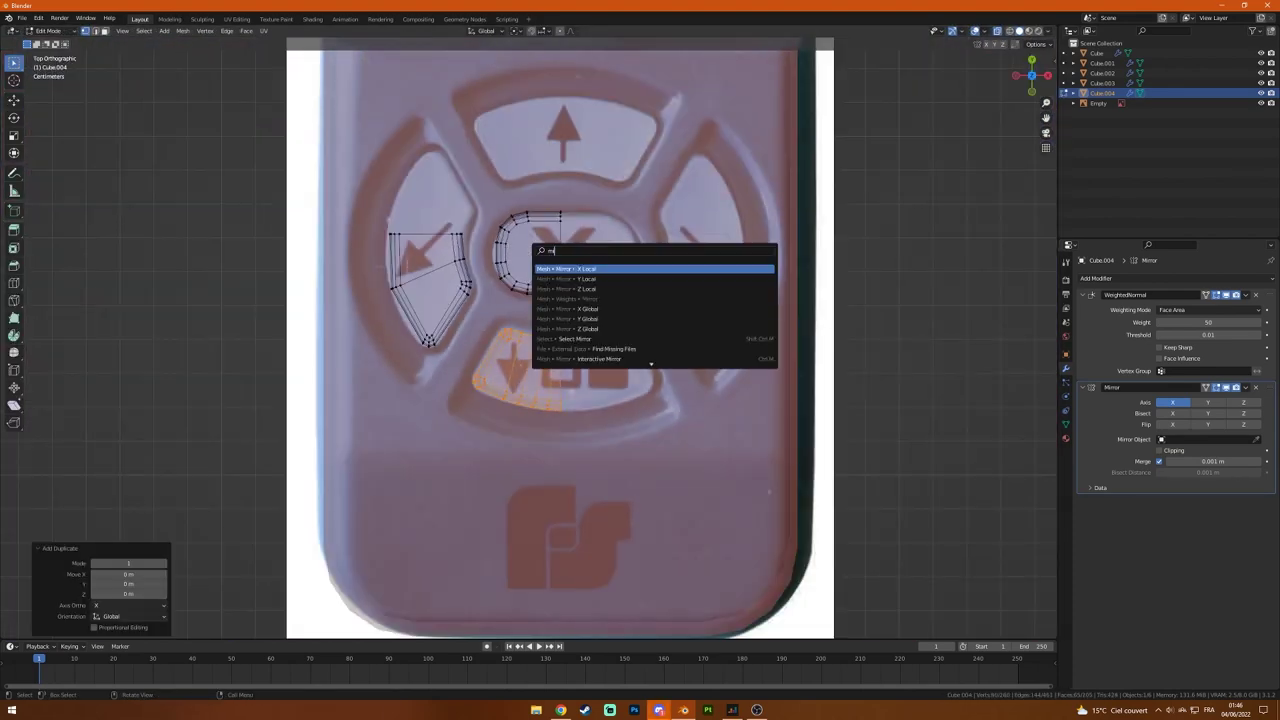
Step: Mirror the selection vertically and move it along Y onto the top arrow button
key(Down)
key(Return)
key(g)
key(y)
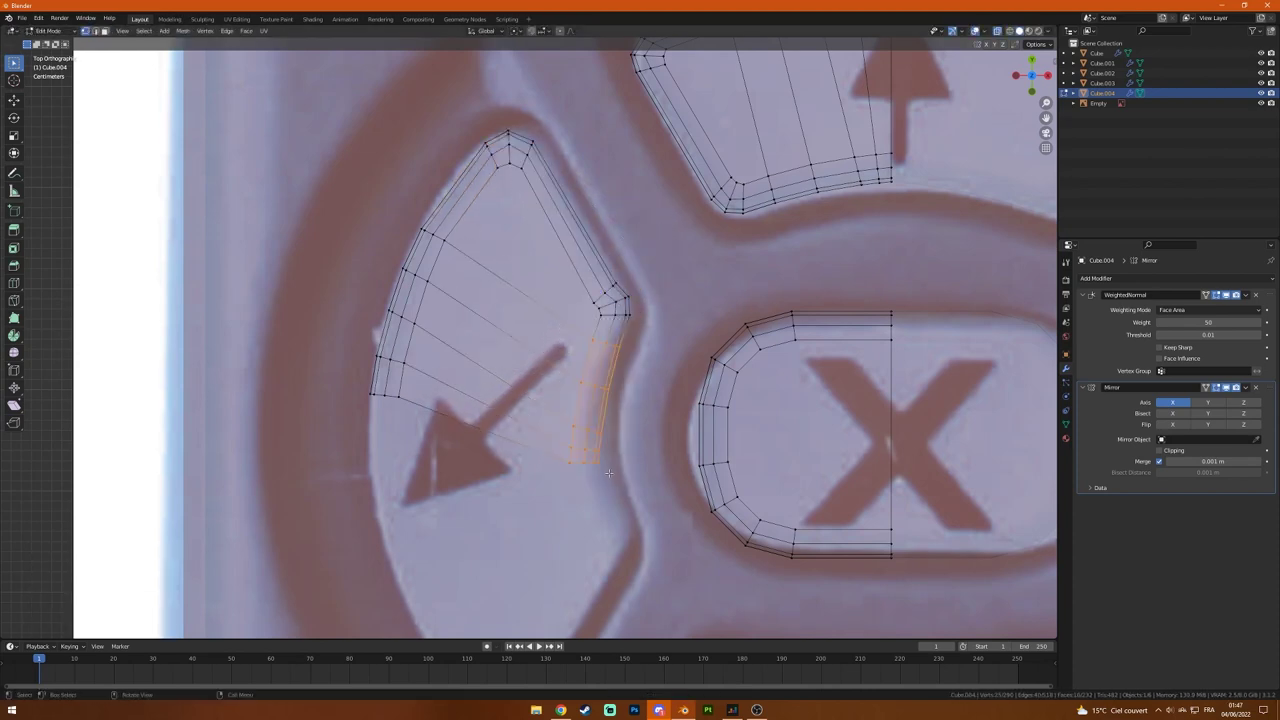
key(s)
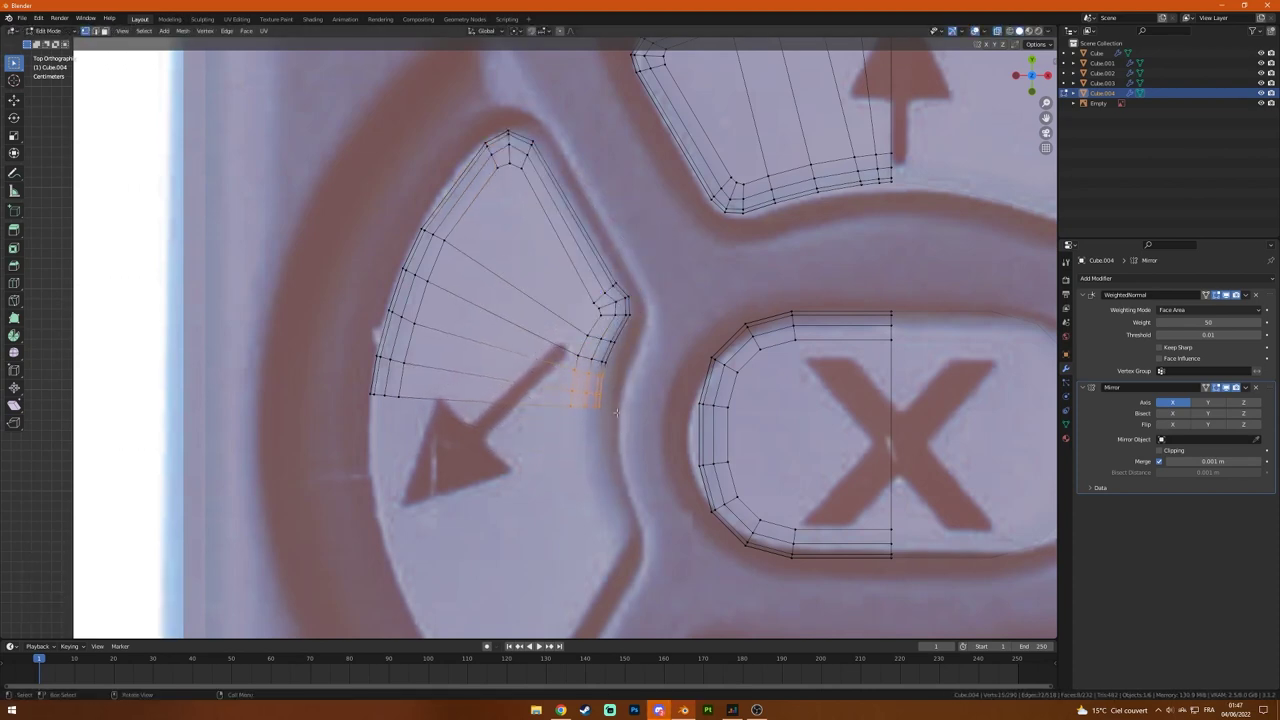
scroll(616, 412, up, 6)
Step: Slide a vertex row of the left wedge along X to reshape it
drag(555, 445, 430, 508)
key(g)
key(x)
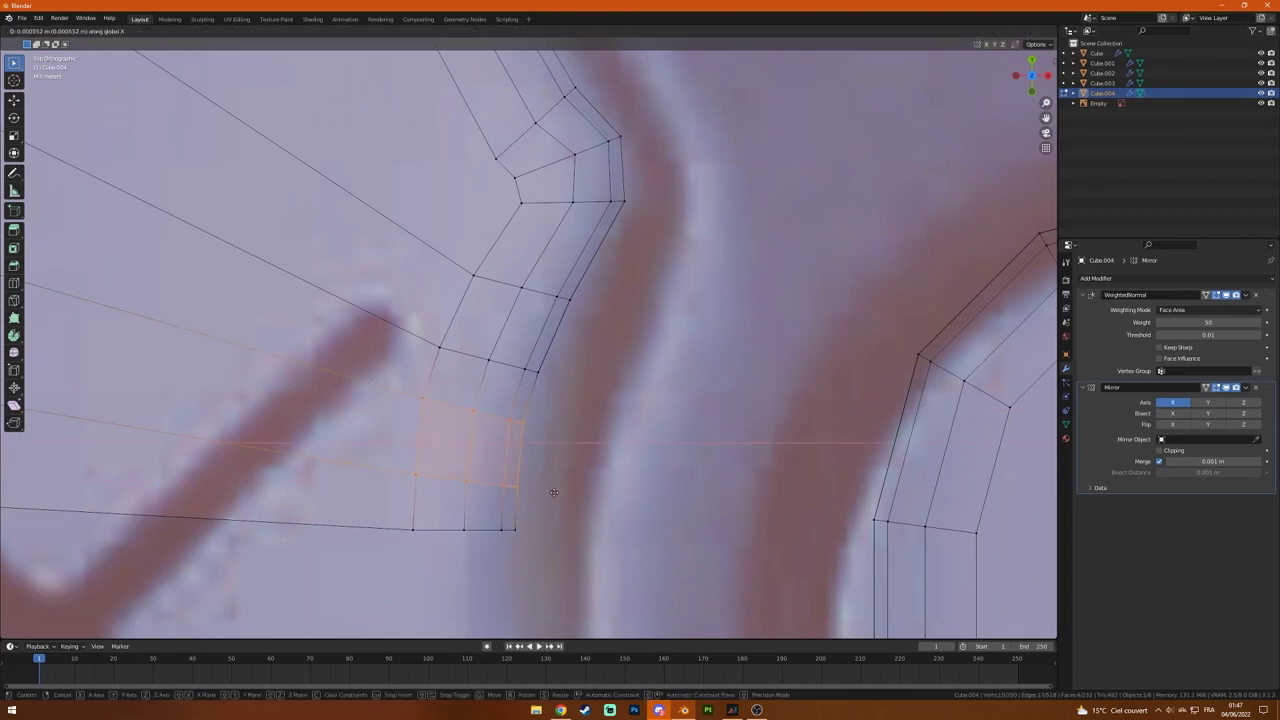
click(554, 492)
key(Tab)
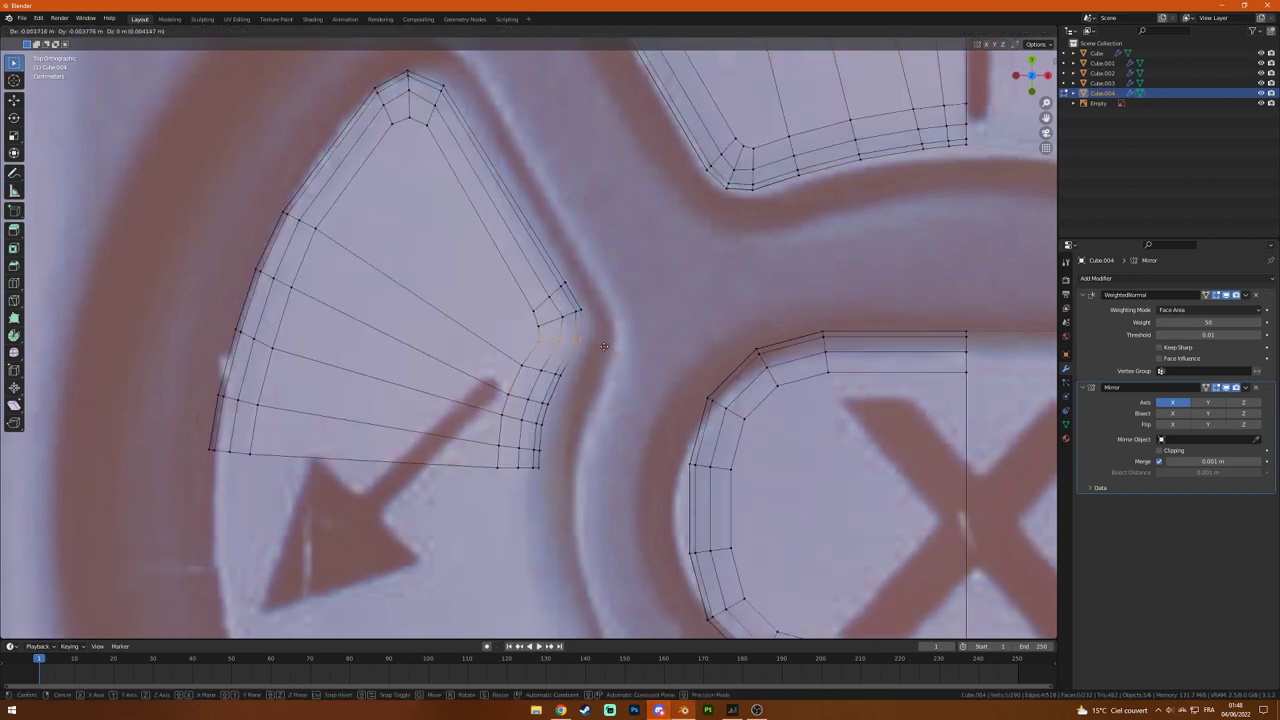
click(604, 346)
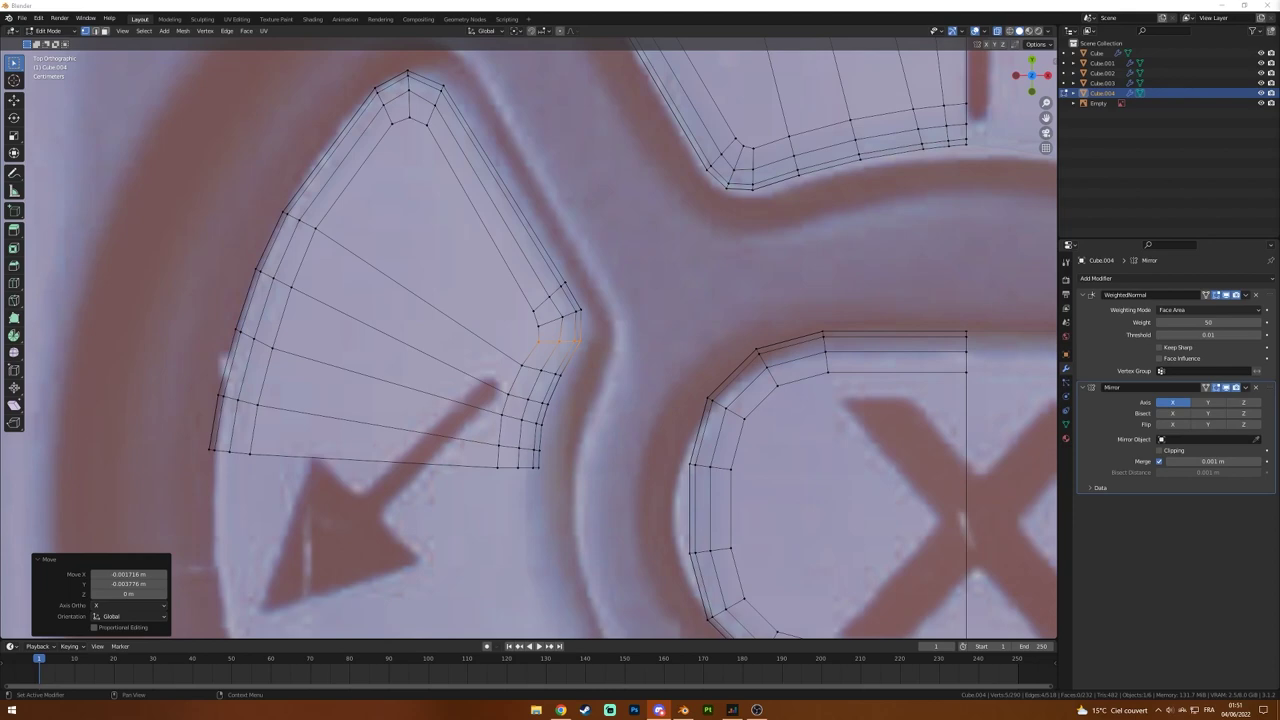
Step: Mirror the left wedge downward with a Y scale of -1 and position the copy
scroll(492, 377, up, 1)
scroll(492, 377, down, 7)
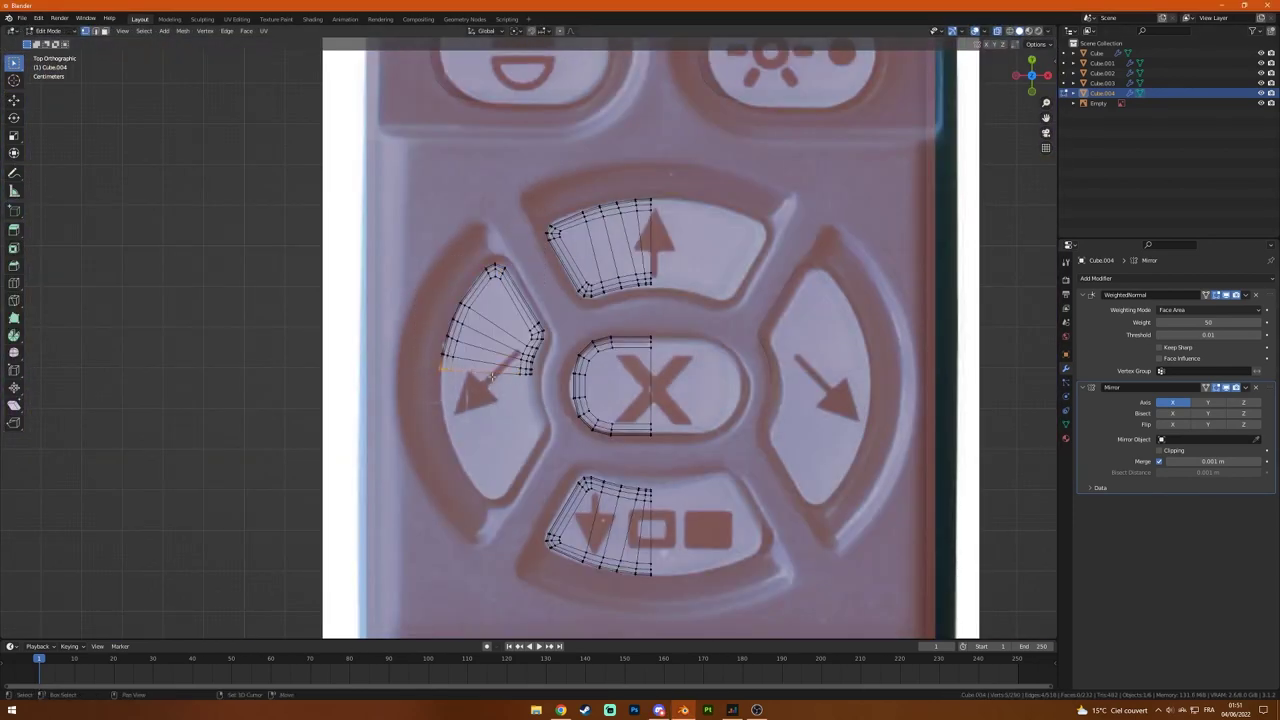
text(y-1)
key(Return)
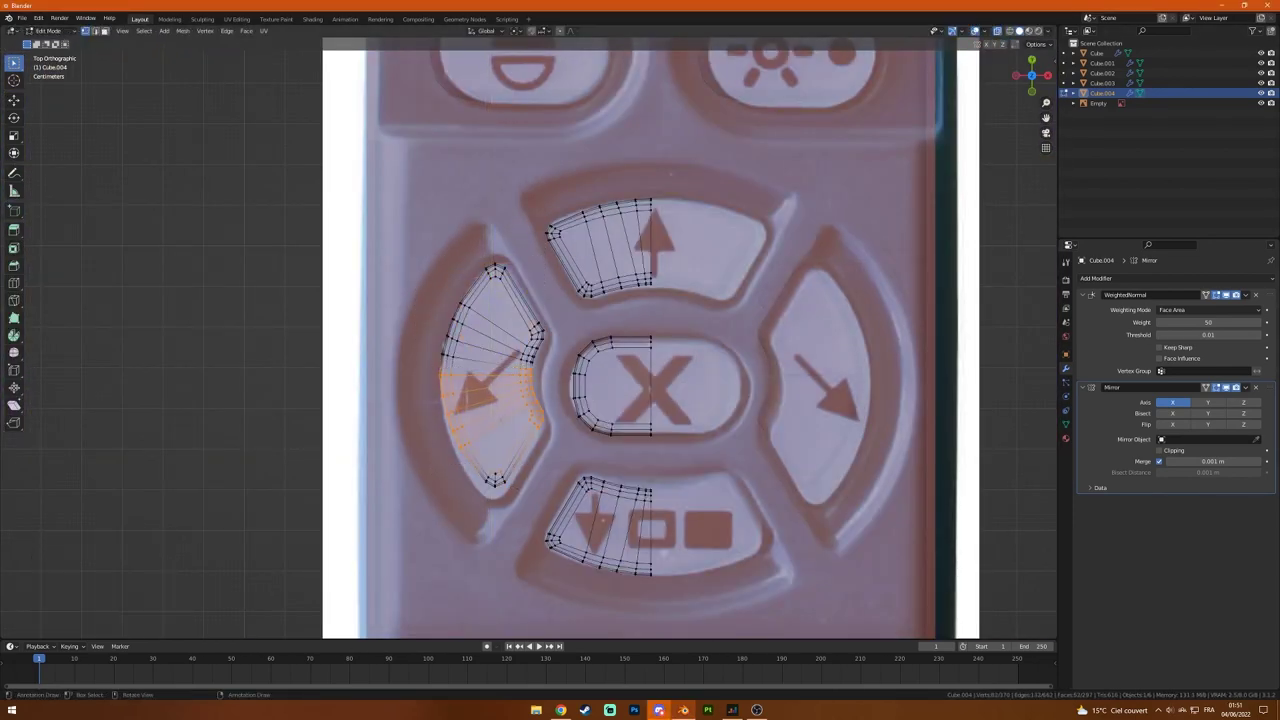
click(529, 466)
scroll(530, 440, up, 3)
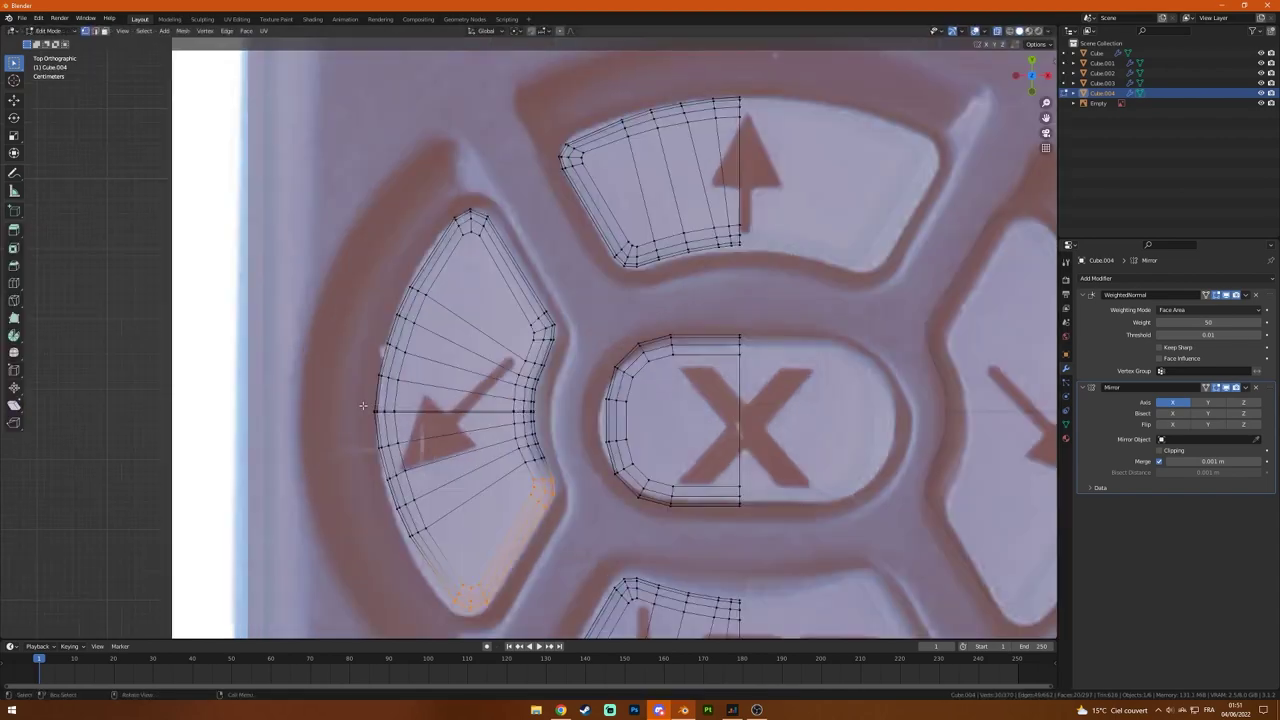
key(l)
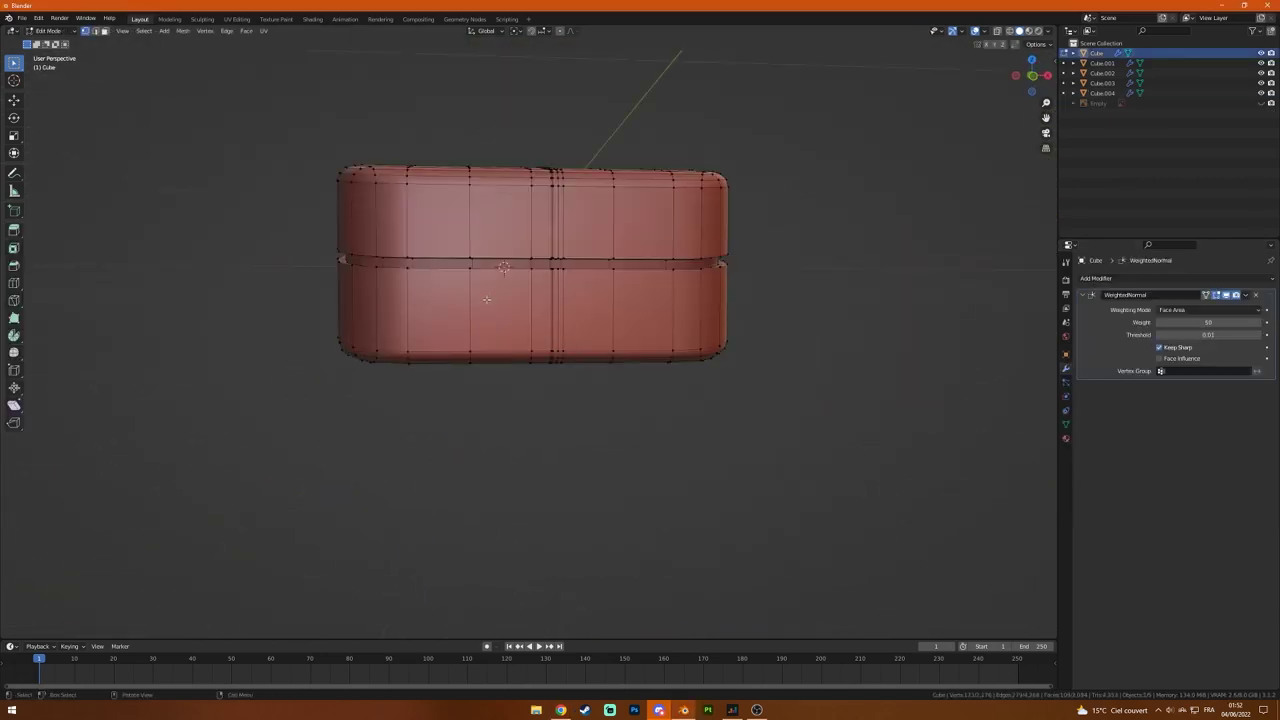
Step: In front view, enter Edit Mode on the new Cube.005 and turn on X-ray
key(KP_1)
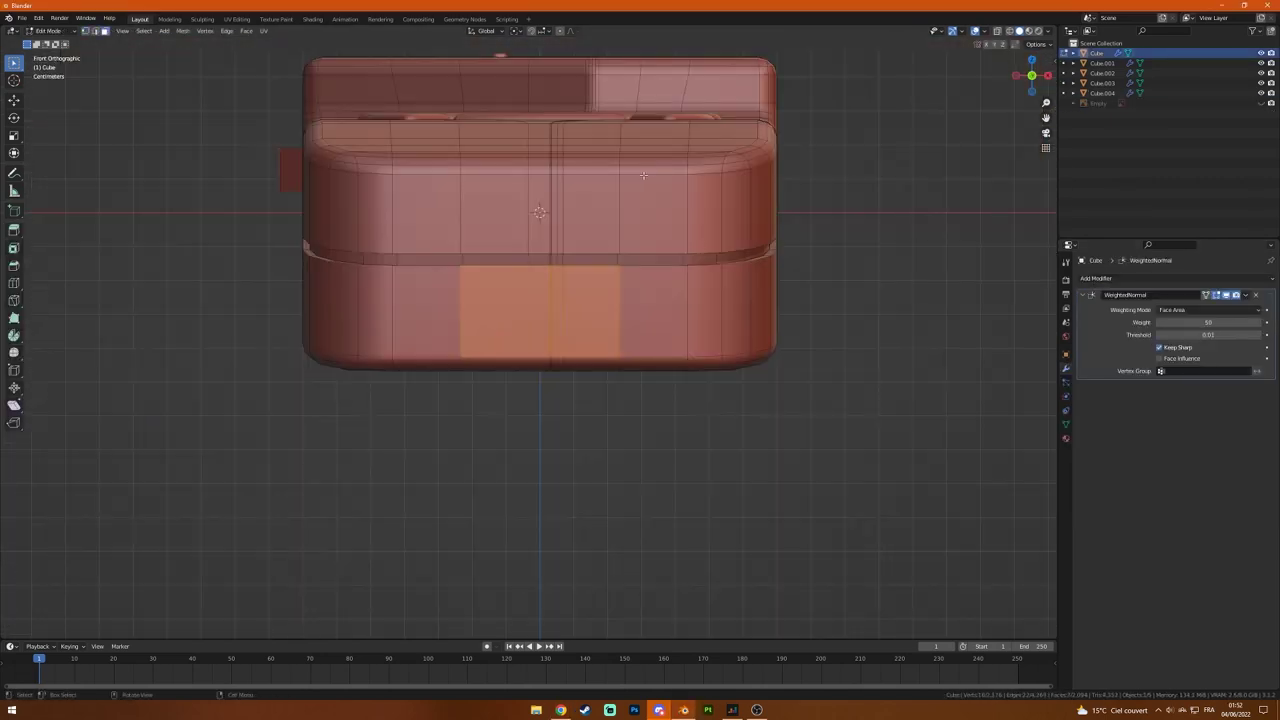
scroll(645, 250, up, 6)
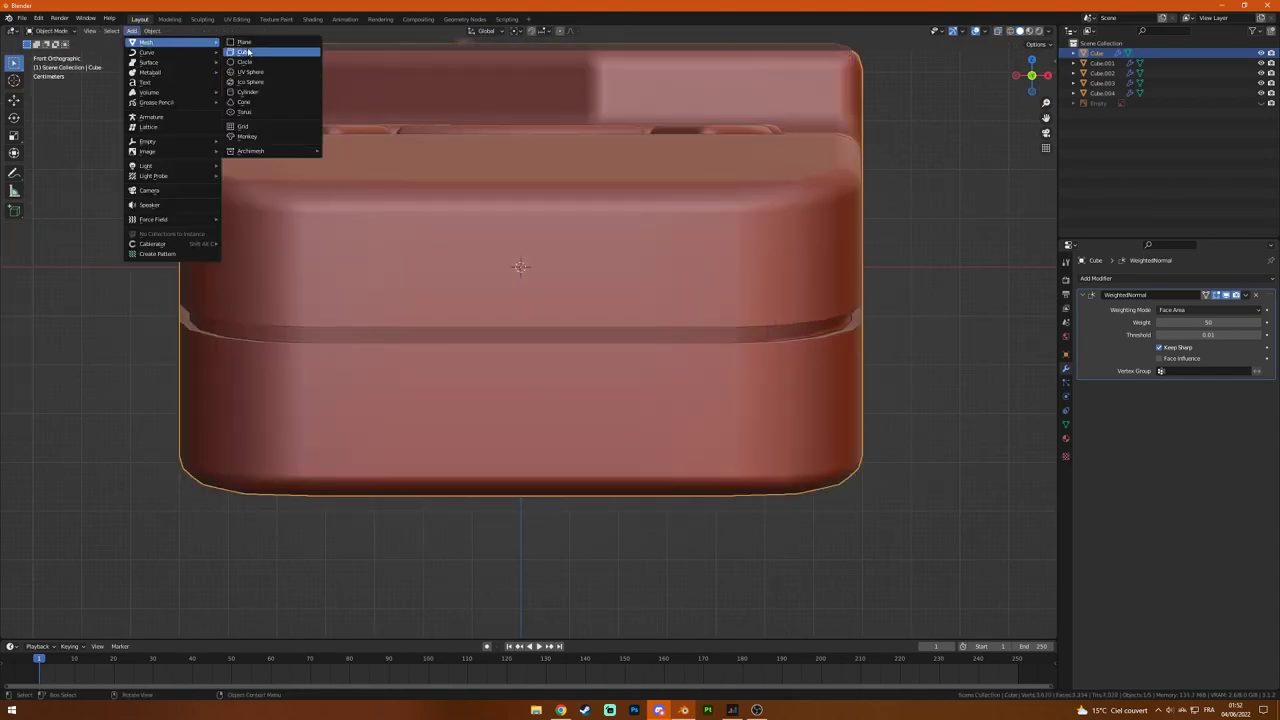
key(Tab)
key(alt+z)
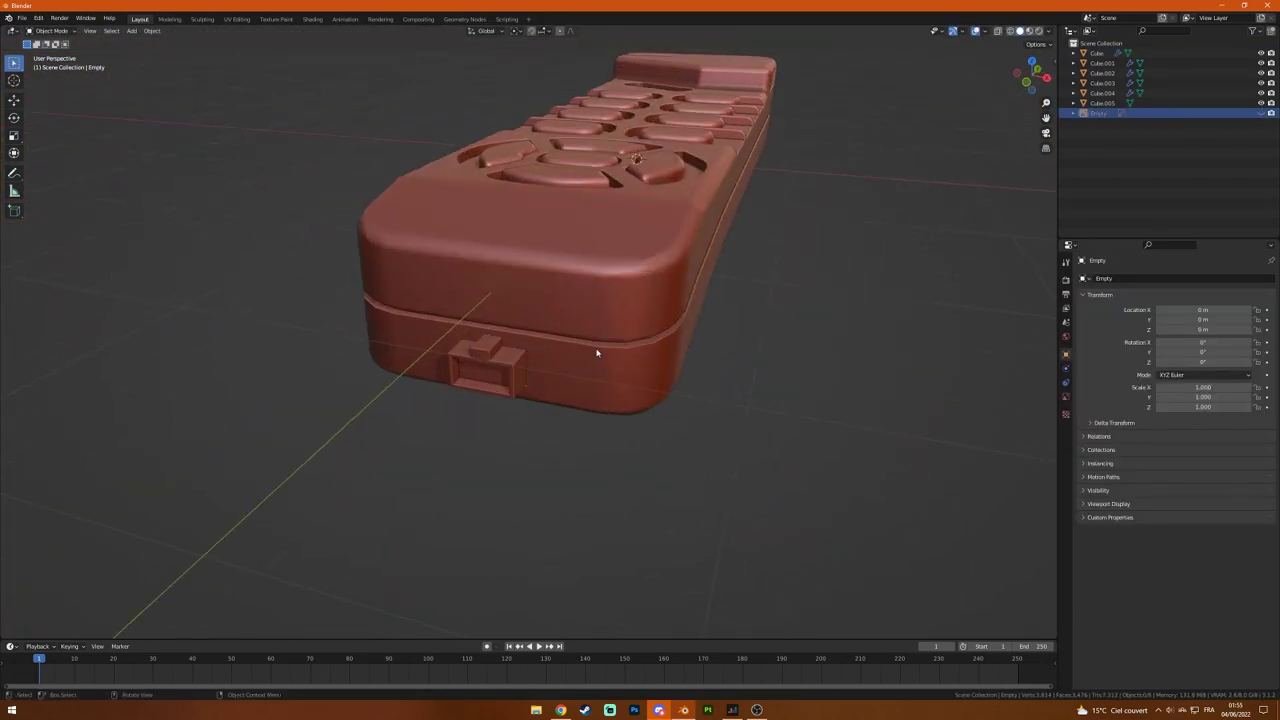
Step: Add a Bezier curve, extrude it into a 0.13 m ribbon and add a Solidify modifier
click(131, 30)
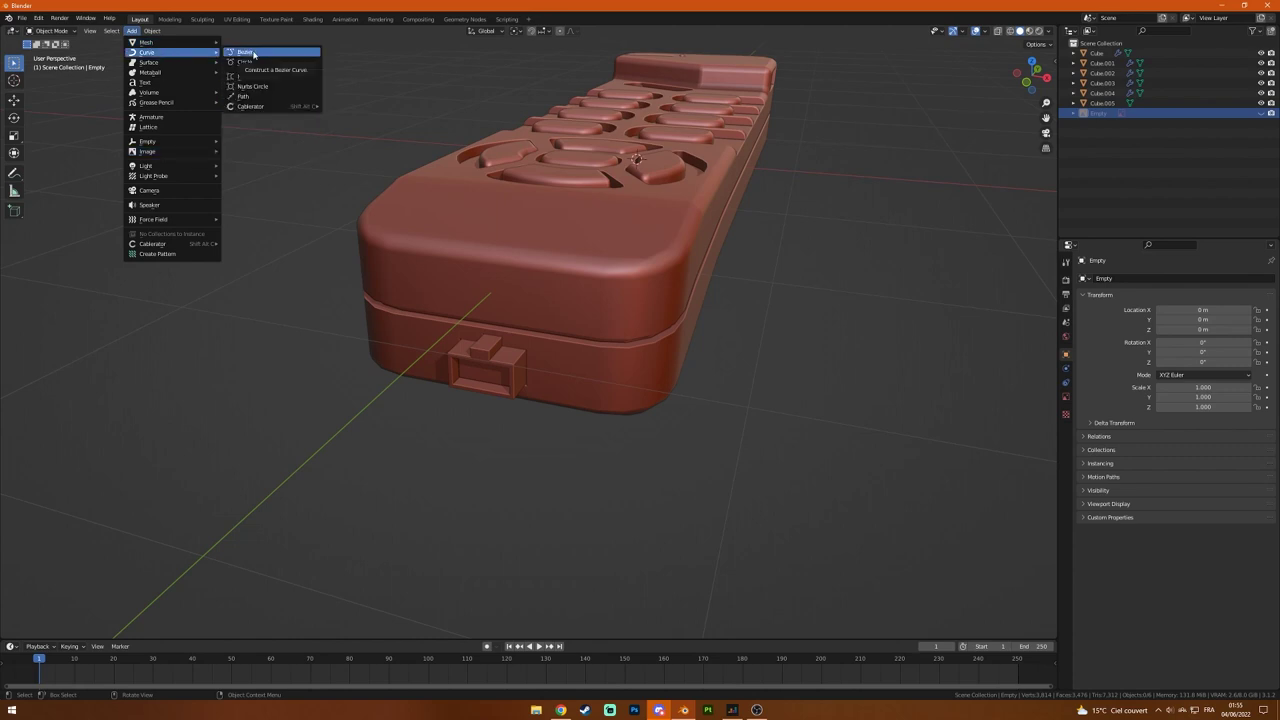
click(250, 48)
click(1100, 442)
drag(1170, 469, 1190, 469)
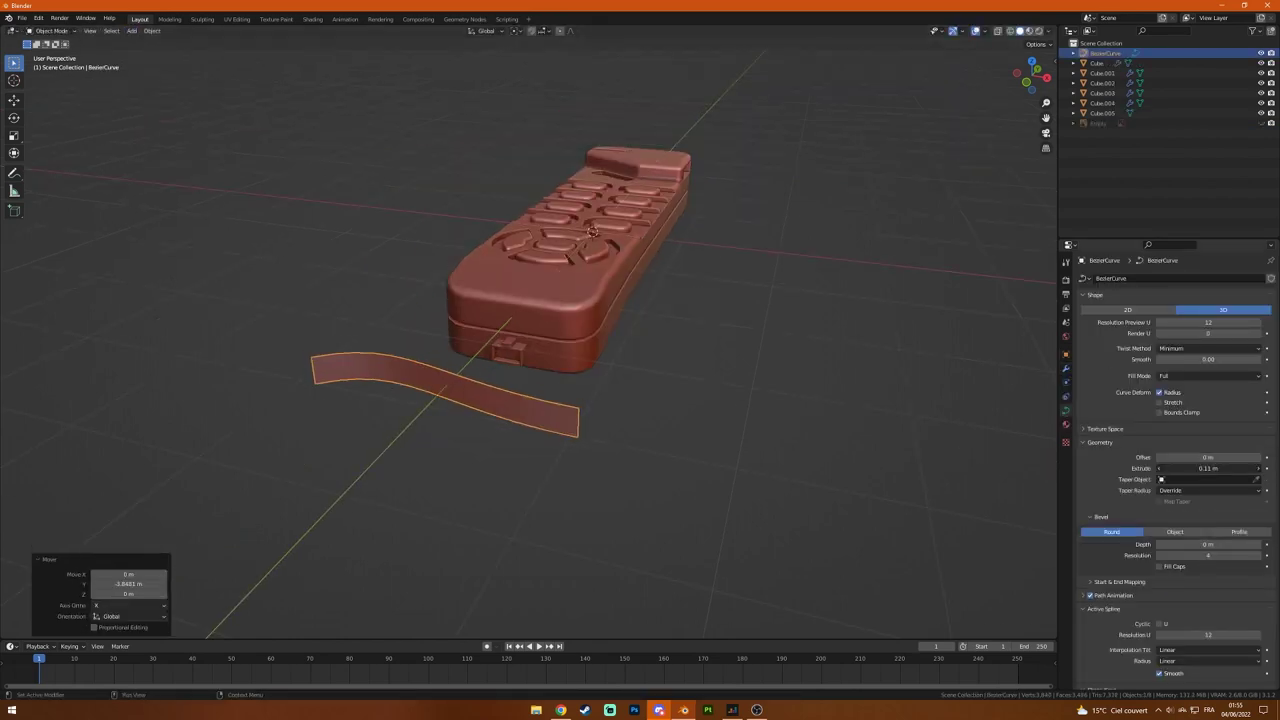
click(1066, 368)
scroll(600, 330, up, 5)
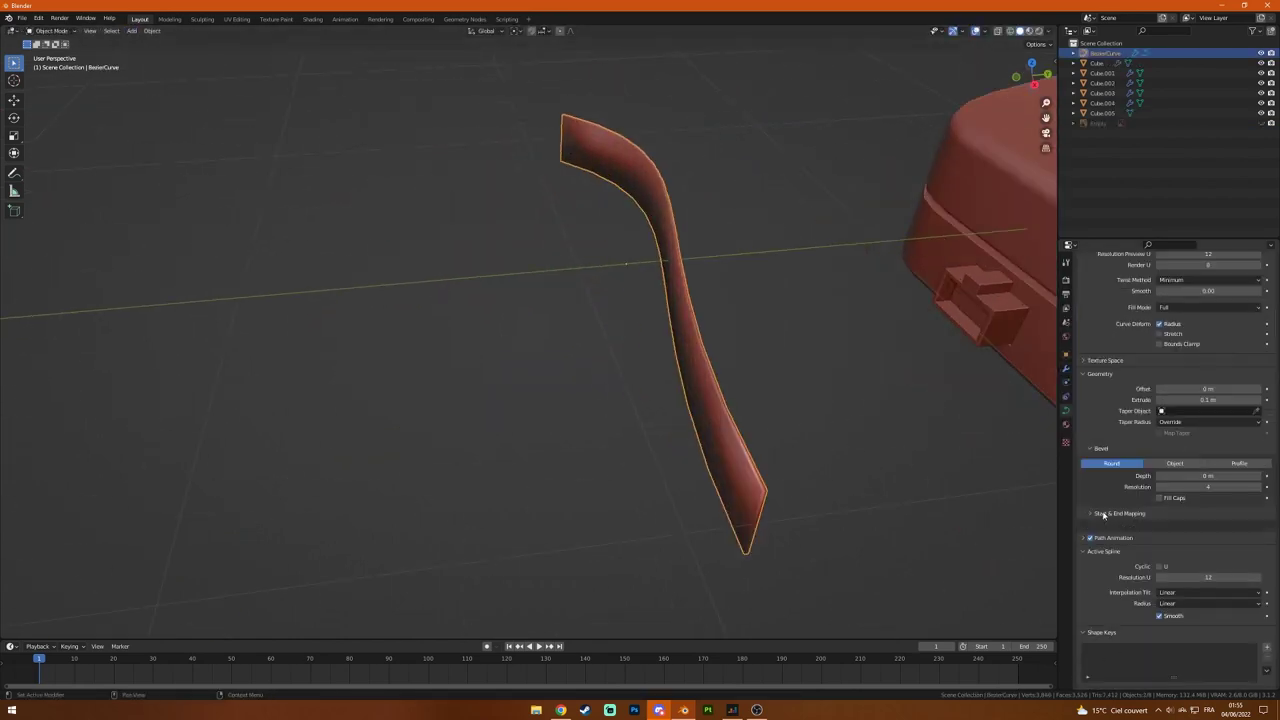
click(1100, 278)
Step: Move the curve along Y and adjust one of its handles from top view
middle_drag(1000, 370, 880, 370)
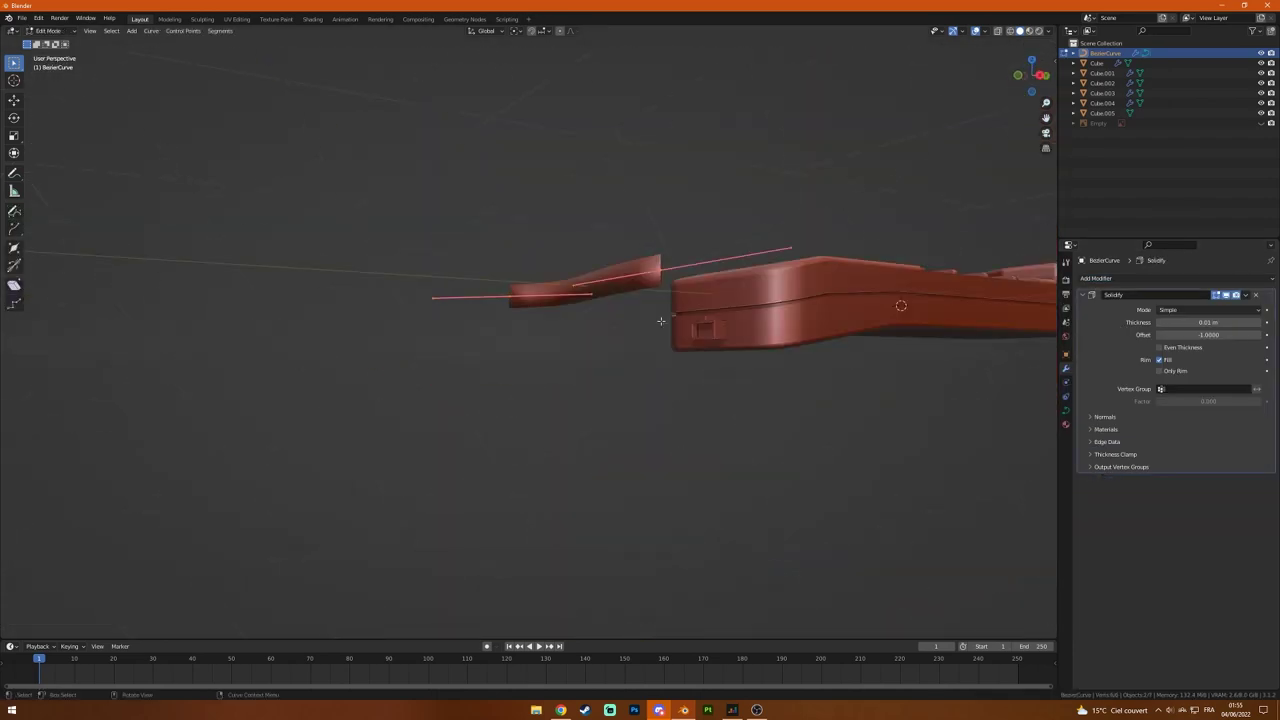
key(g)
key(y)
click(879, 369)
key(KP_7)
key(g)
click(517, 314)
key(Tab)
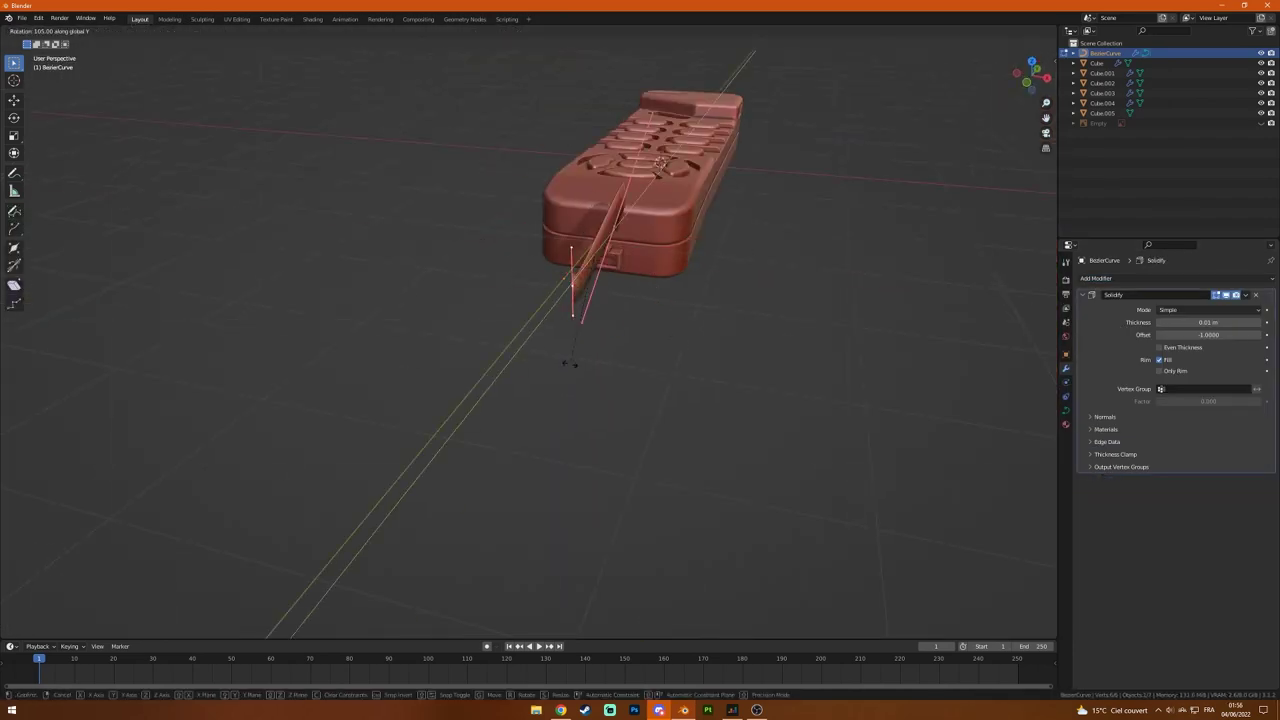
middle_drag(517, 314, 573, 346)
click(1066, 410)
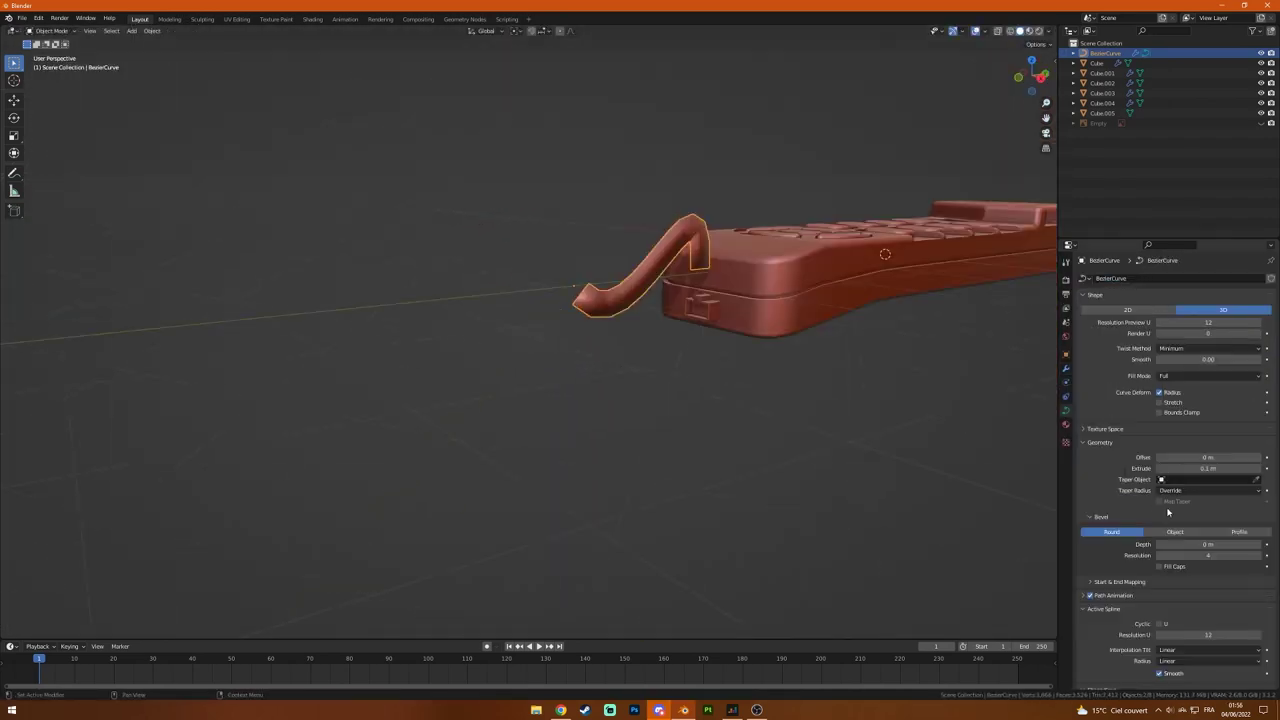
Step: Revert the curve experiment and enter Edit Mode on the remote body viewed from below
click(747, 322)
scroll(747, 322, up, 5)
scroll(670, 514, down, 8)
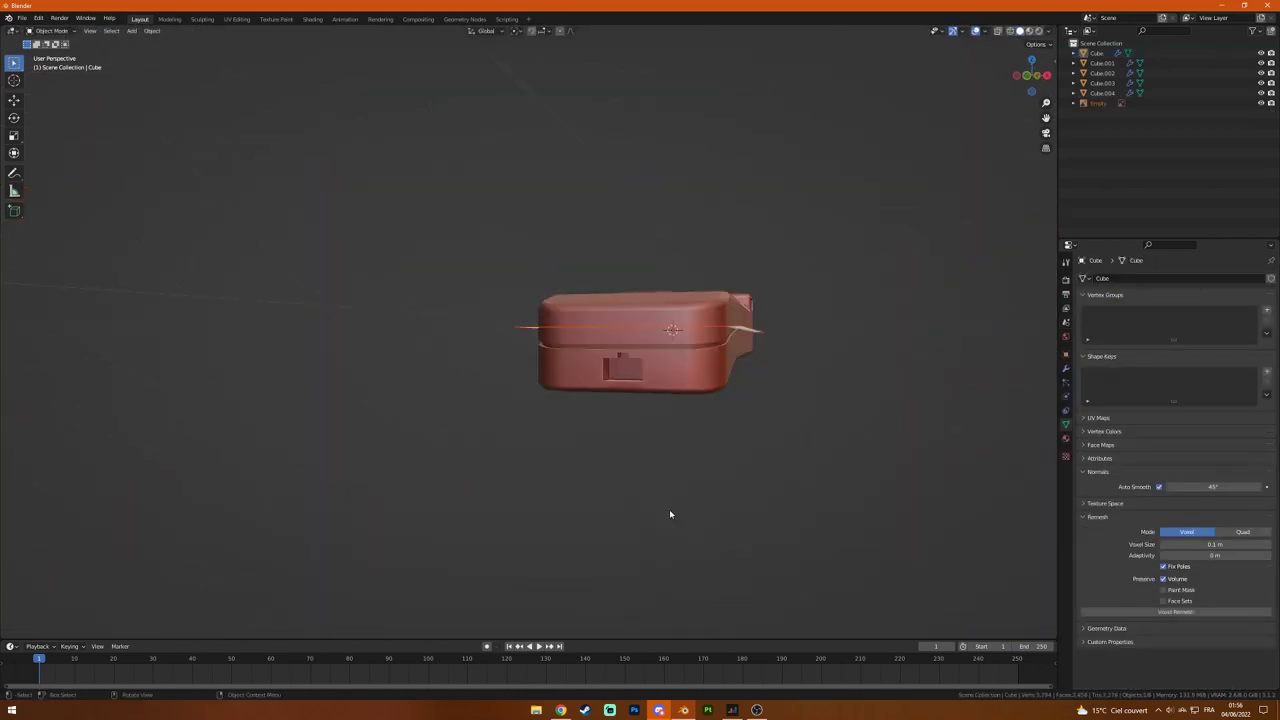
scroll(670, 514, up, 6)
middle_drag(543, 466, 337, 429)
key(Tab)
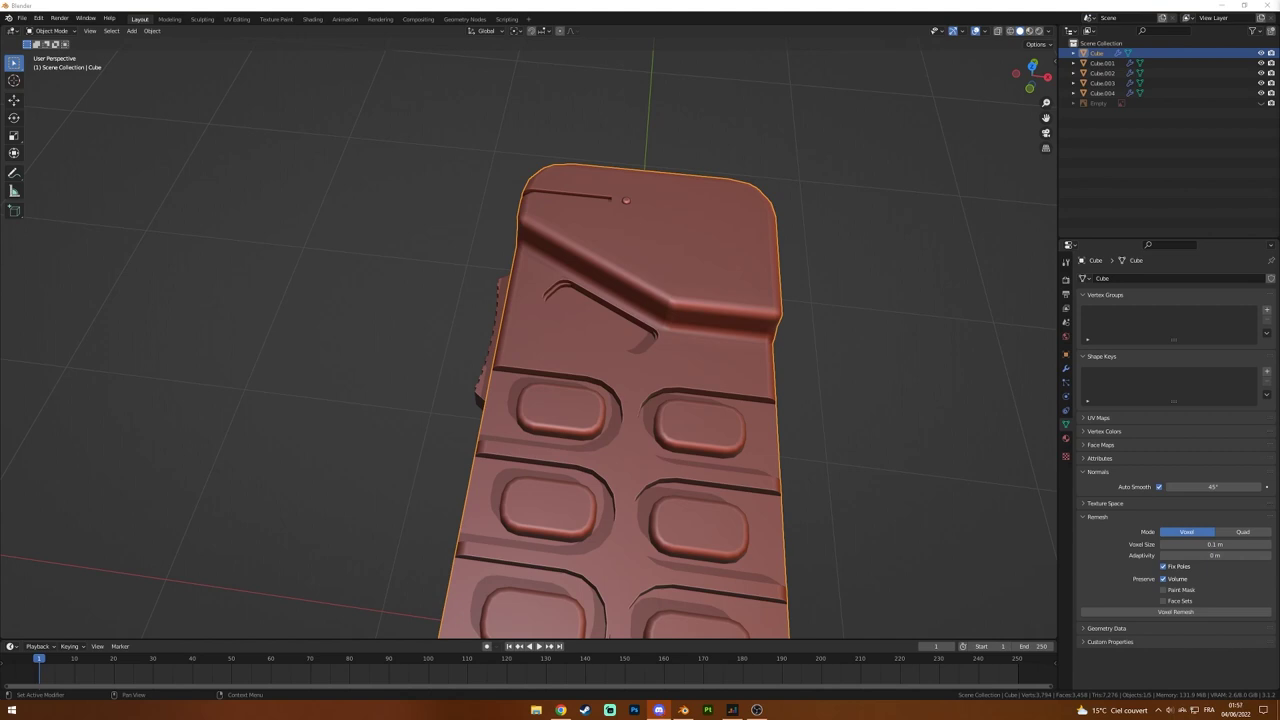
Step: Enter Edit Mode in top view and frame the slider's end faces in face select mode
key(KP_7)
key(Tab)
shift+middle_drag(861, 300, 861, 450)
scroll(861, 263, up, 6)
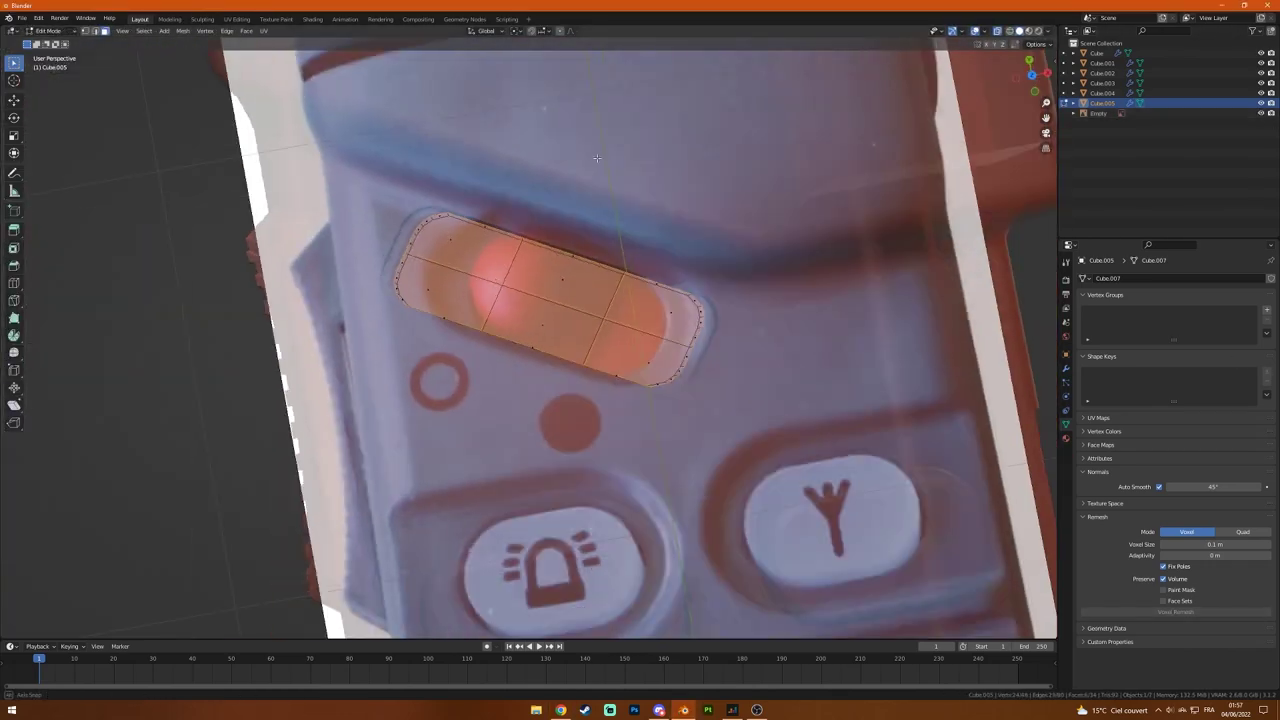
mouse_move(596, 157)
alt+middle_down()
mouse_move(637, 230)
mouse_move(547, 335)
mouse_move(563, 195)
alt+middle_up()
scroll(530, 340, up, 5)
key(3)
key(KP_Decimal)
key(KP_7)
Step: Try resizing and moving the end faces, undo it, and hide the end-cap faces
key(s)
key(Return)
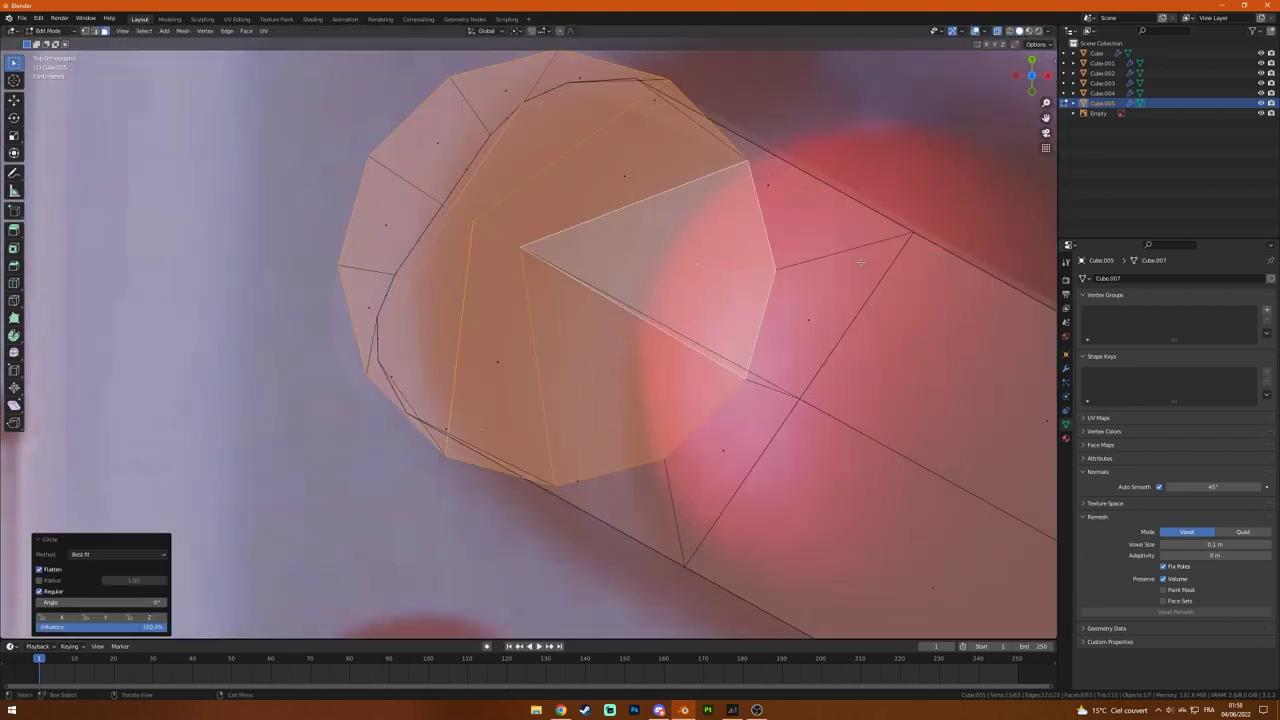
key(g)
click(813, 305)
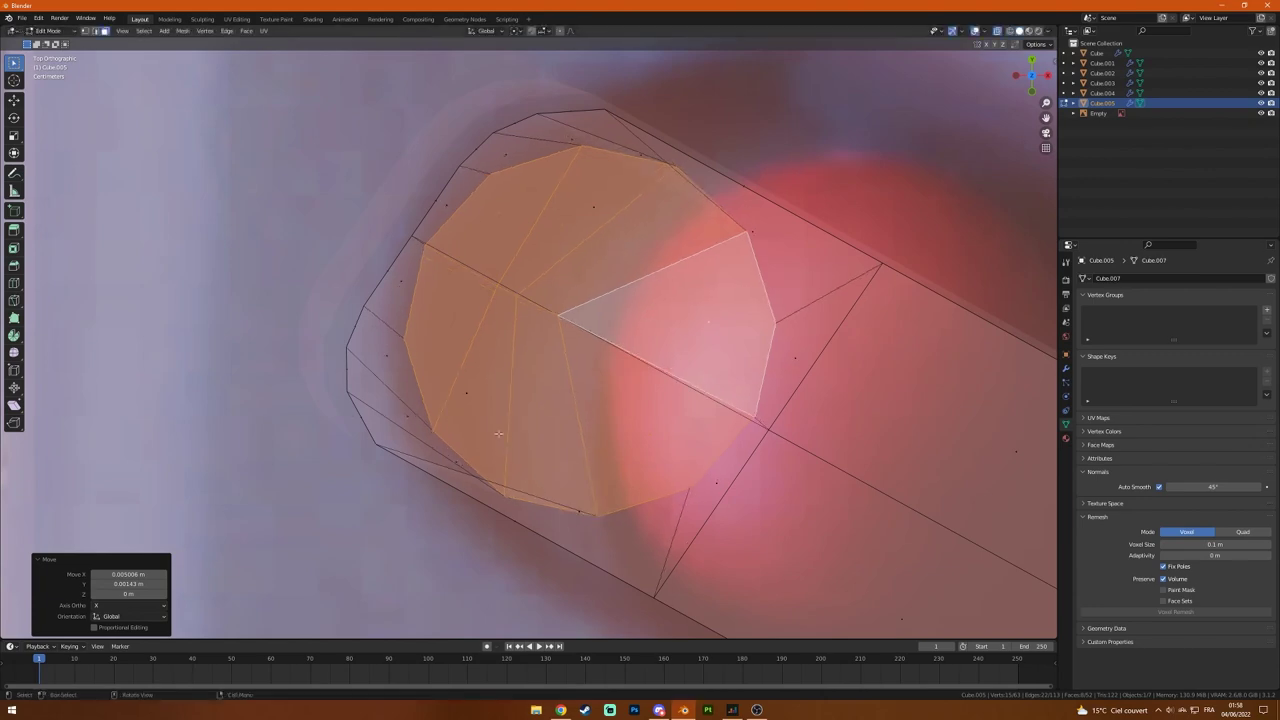
key(ctrl+z)
key(ctrl+z)
scroll(498, 433, down, 3)
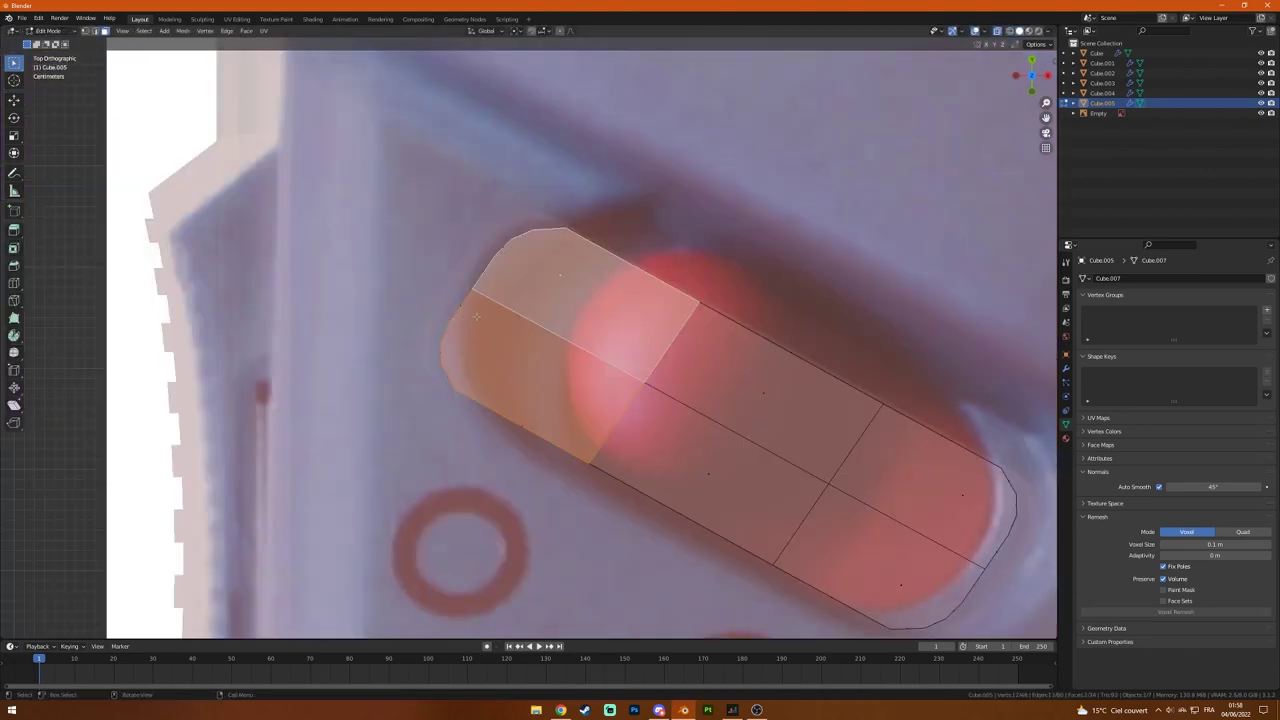
key(h)
Step: Box-select the slider's end faces and delete them, checking from top view
key(b)
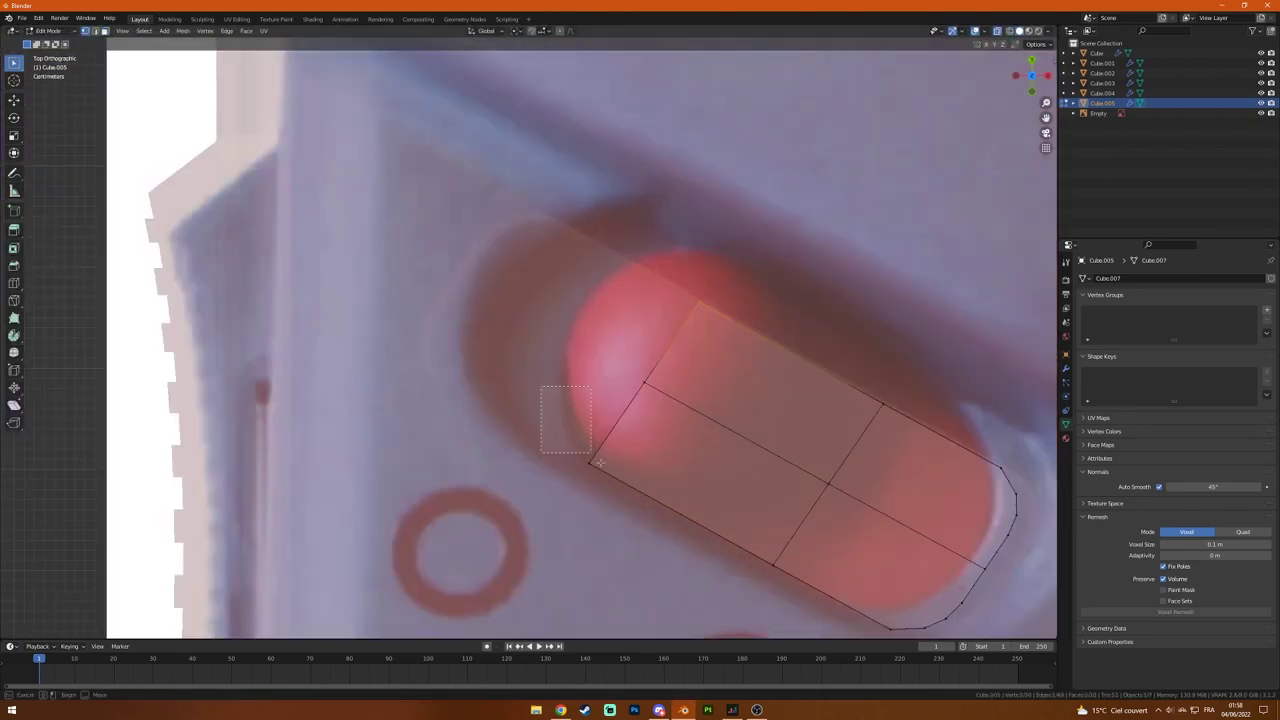
mouse_move(598, 462)
middle_down()
mouse_move(547, 402)
mouse_move(526, 413)
middle_up()
key(ctrl+KP_7)
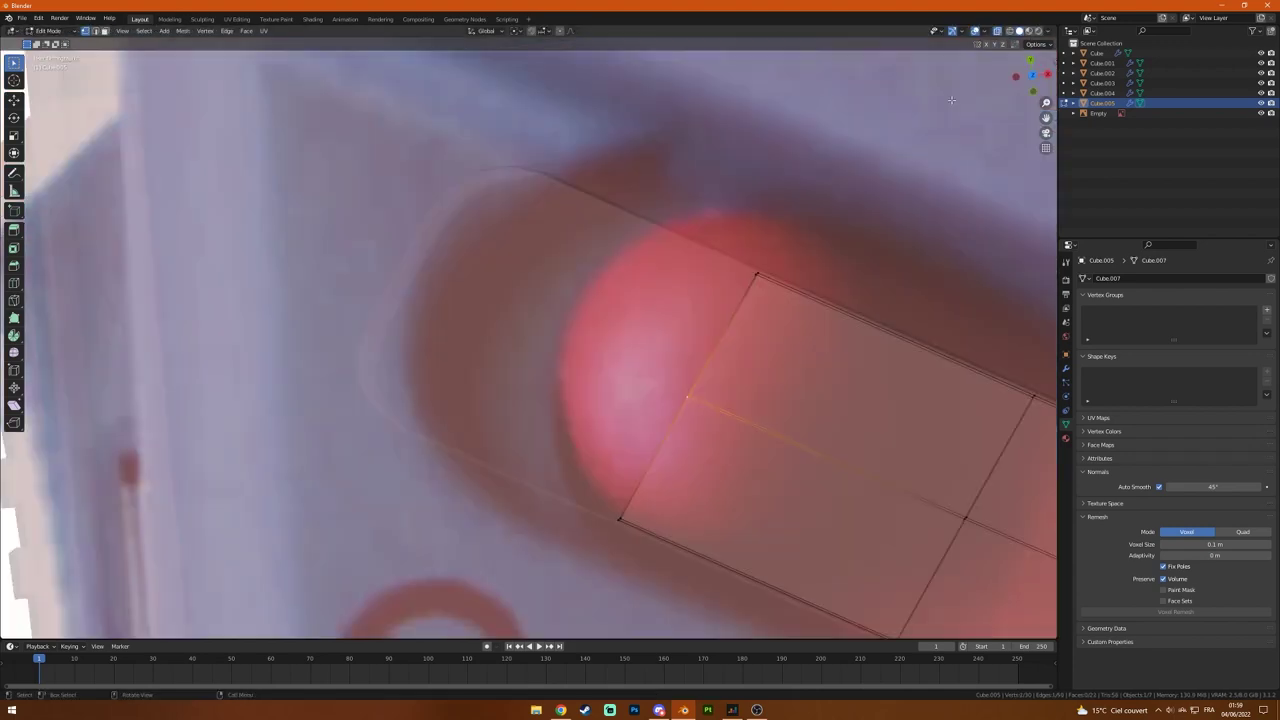
key(x)
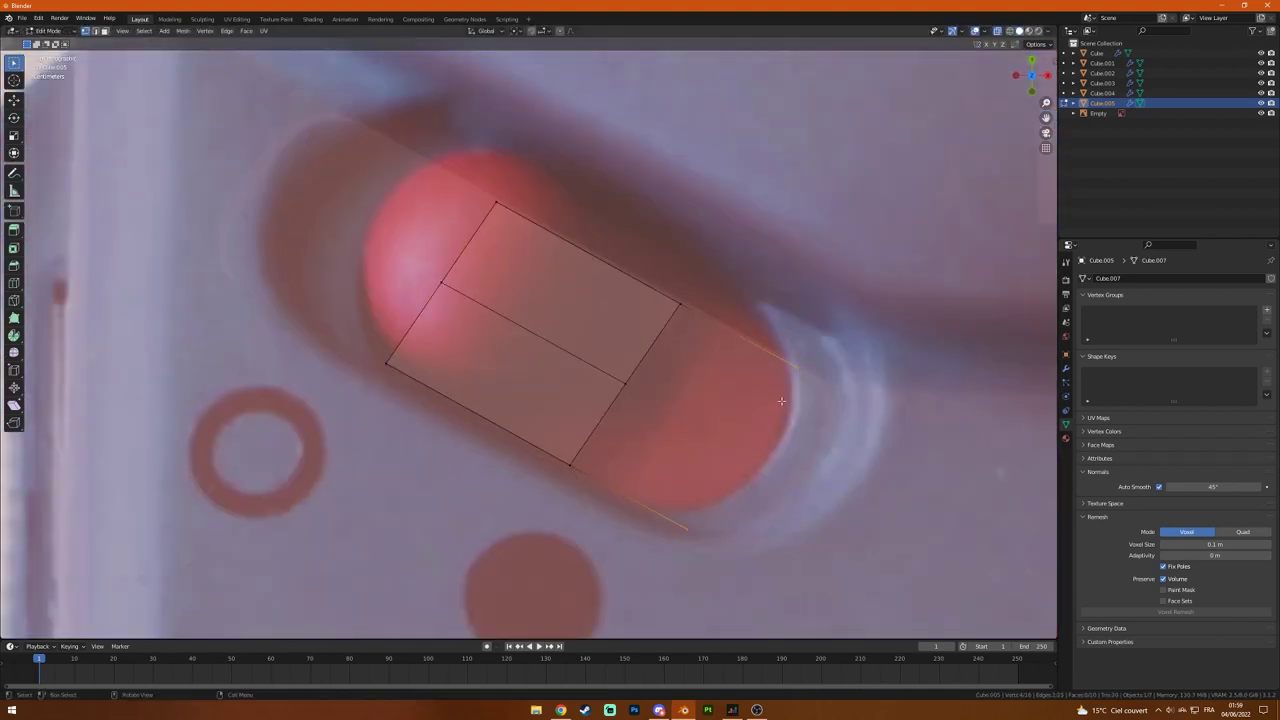
middle_drag(809, 411, 537, 462)
key(KP_7)
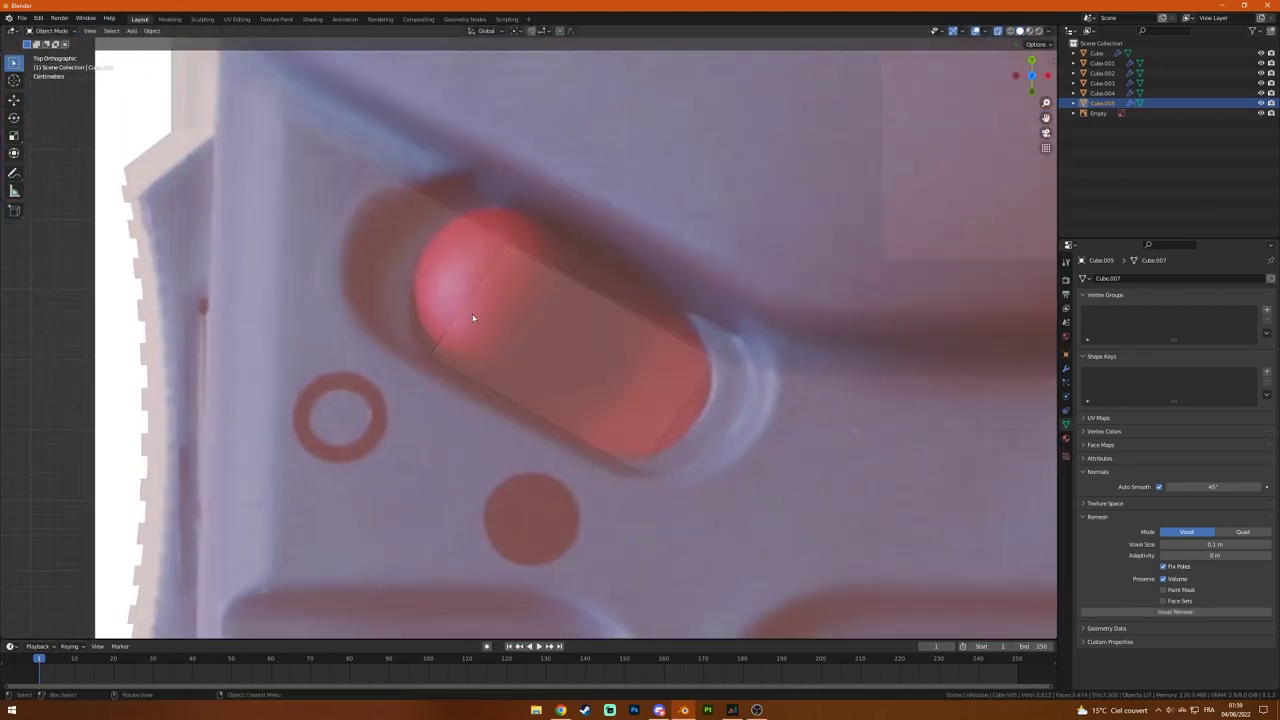
Step: Stretch the quad into a long rectangle, round its ends with a bevel and duplicate the end loop
key(b)
drag(397, 200, 514, 327)
key(g)
click(410, 178)
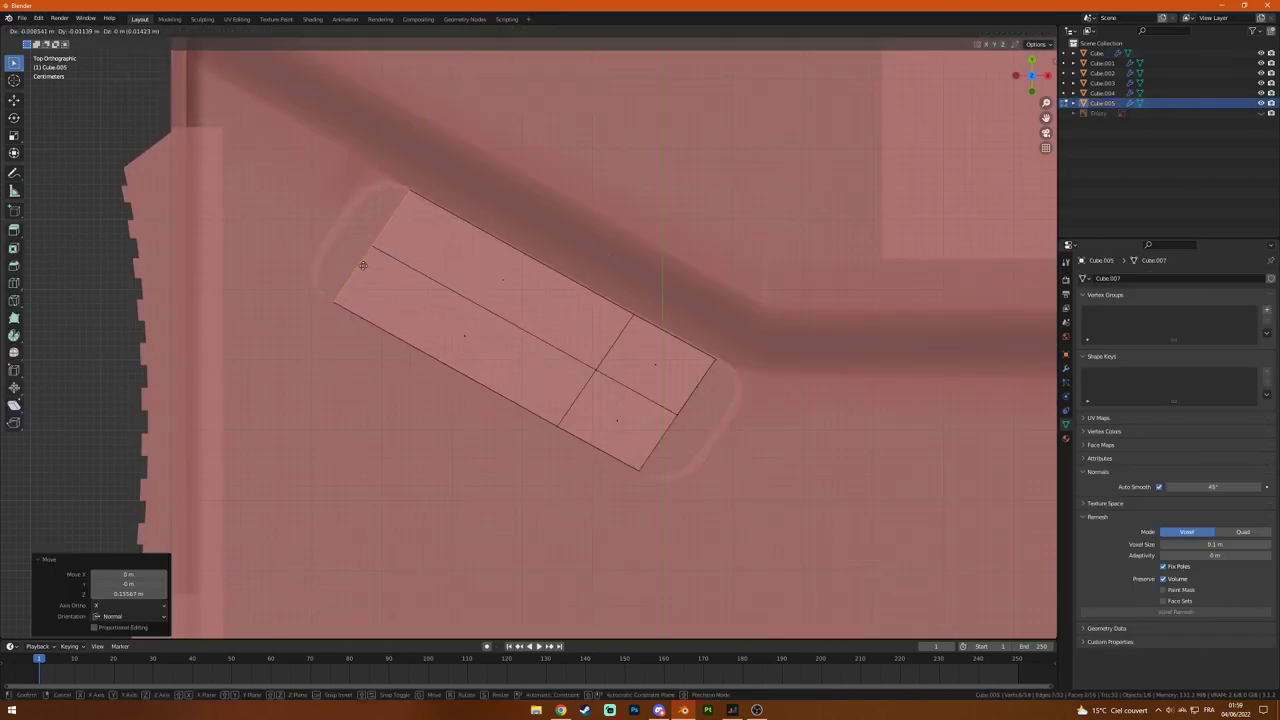
click(856, 409)
key(shift+d)
key(Escape)
Step: Rotate the duplicated edge loop 180 degrees and confirm its placement
key(r)
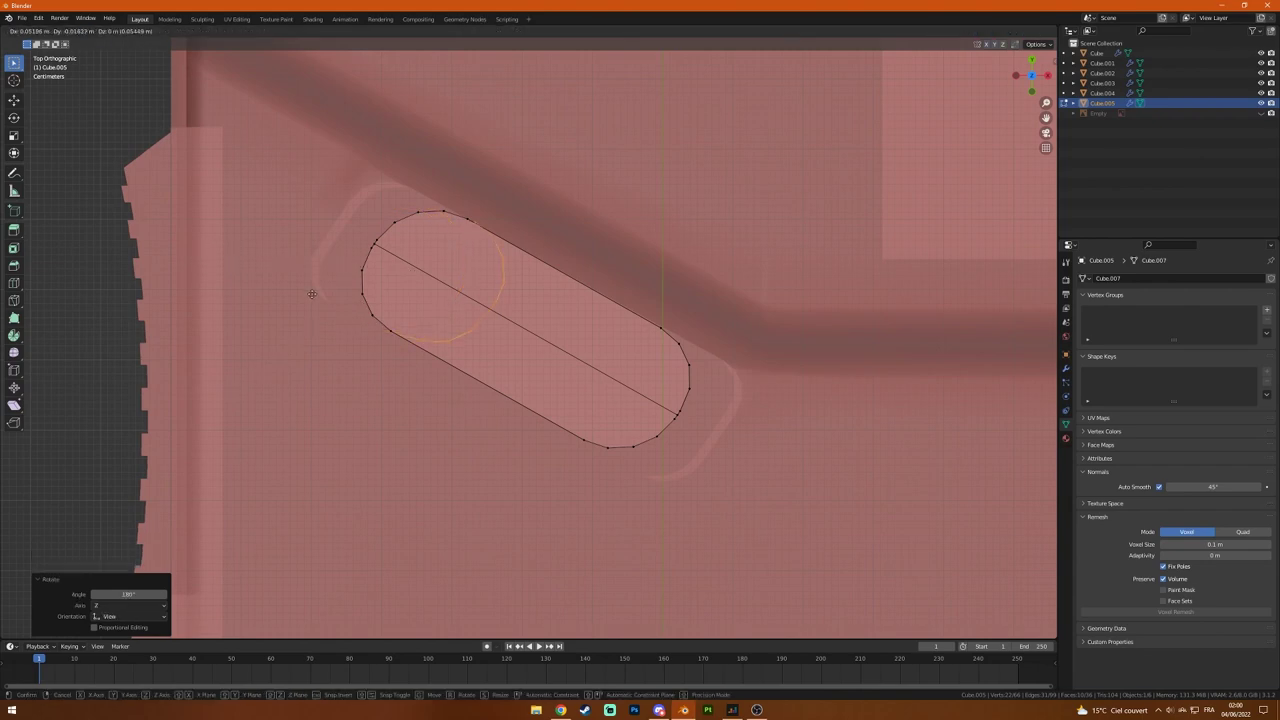
click(312, 295)
middle_drag(312, 295, 503, 432)
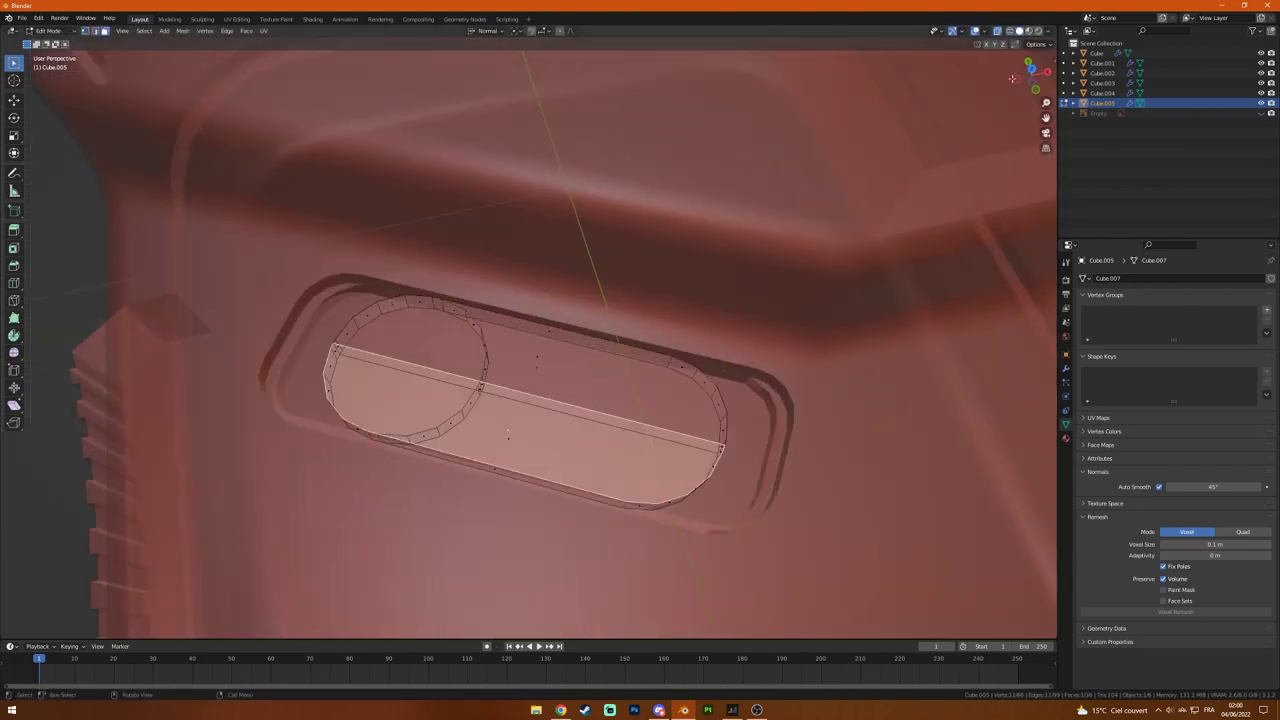
scroll(540, 400, up, 5)
scroll(540, 400, down, 5)
Step: Edge-slide the loop along the slider and merge its vertices by distance
key(ctrl+e)
click(663, 334)
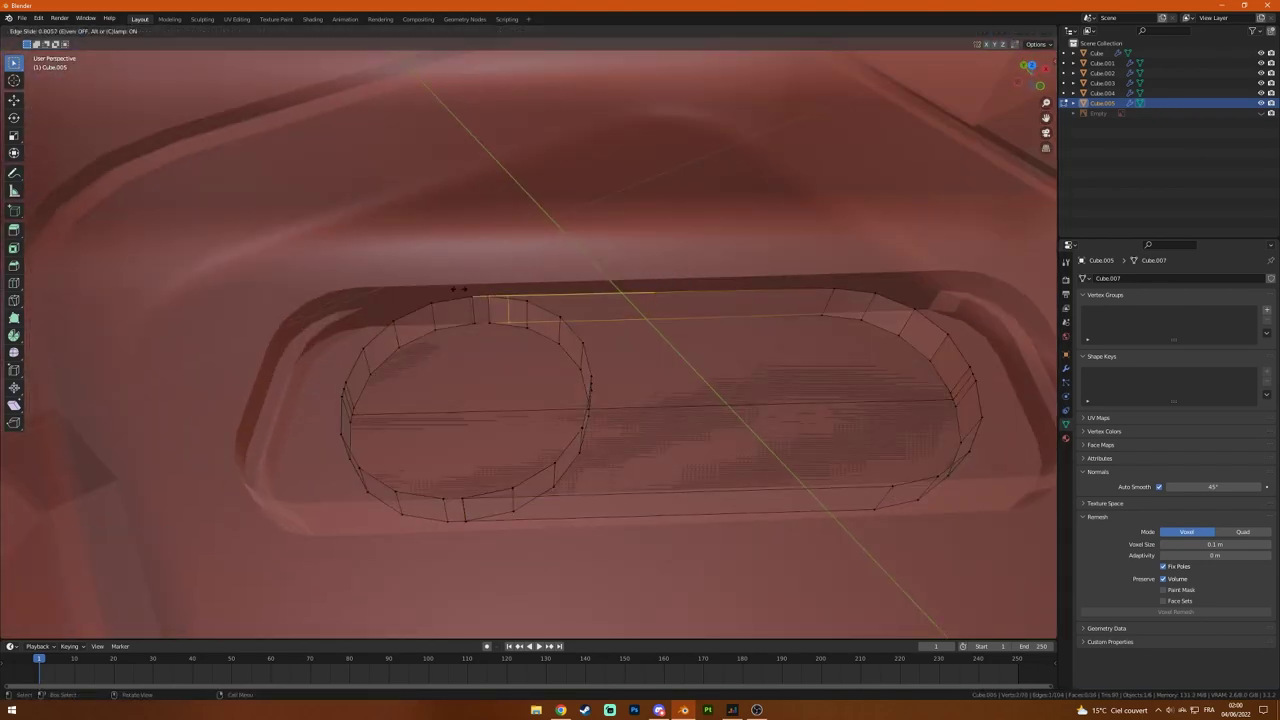
click(455, 289)
scroll(500, 440, up, 3)
key(m)
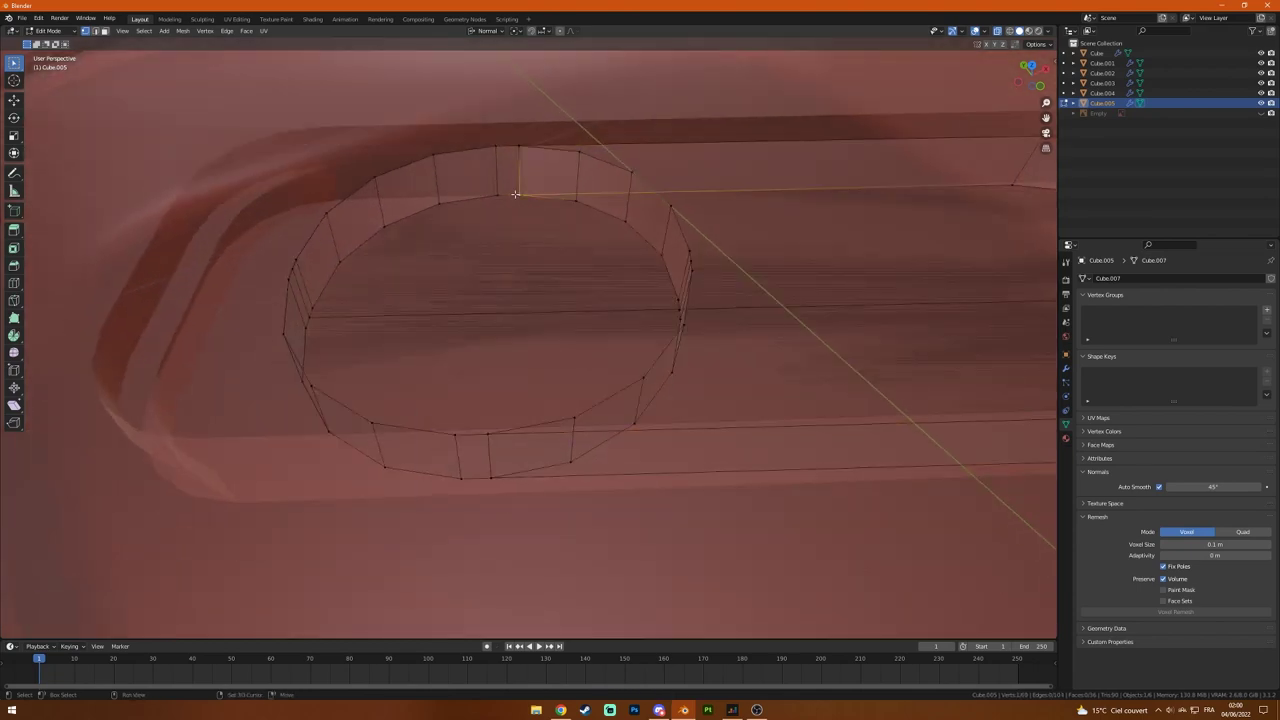
scroll(515, 193, down, 3)
Step: Extrude the oval ring into a cylinder and bevel its top into a dome knob
mouse_move(552, 246)
middle_down()
mouse_move(400, 334)
mouse_move(471, 466)
middle_up()
click(508, 425)
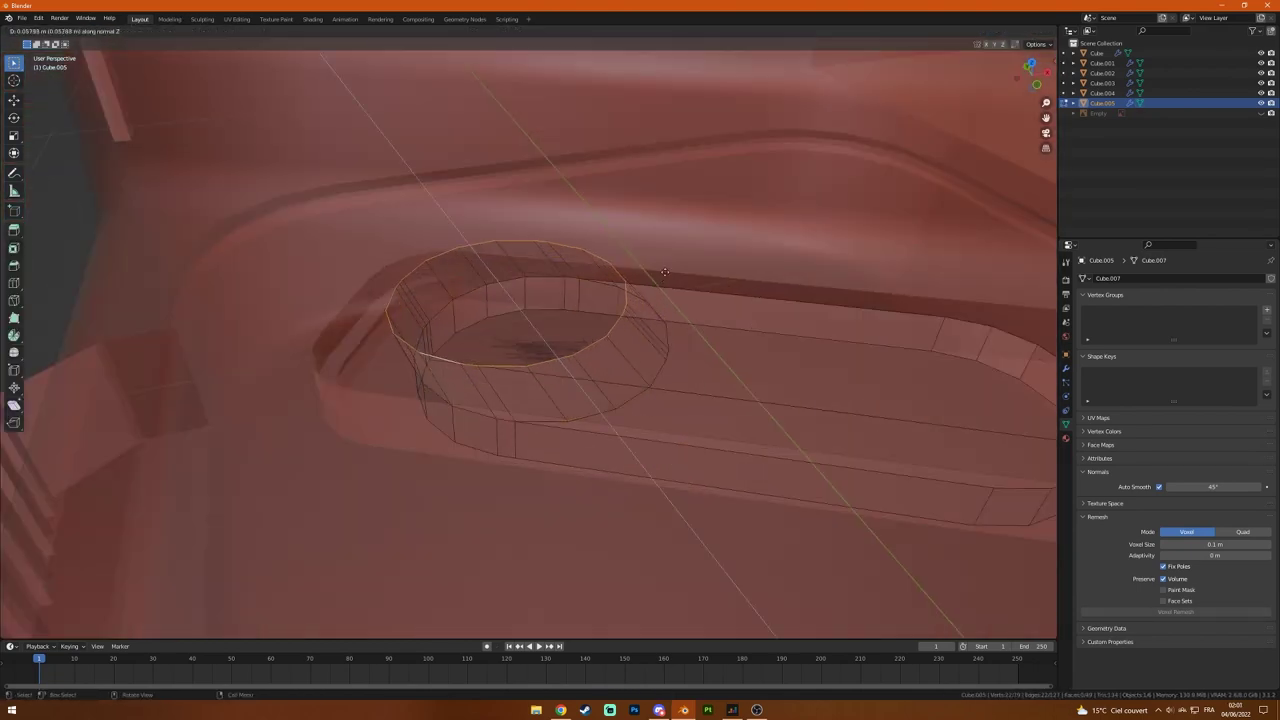
key(e)
key(ctrl+b)
click(844, 263)
mouse_move(844, 263)
middle_down()
mouse_move(800, 300)
mouse_move(757, 286)
mouse_move(880, 309)
middle_up()
Step: Inspect the slider mesh from the top view in X-ray with nothing selected
key(Tab)
scroll(684, 341, up, 5)
key(Tab)
middle_drag(684, 341, 555, 366)
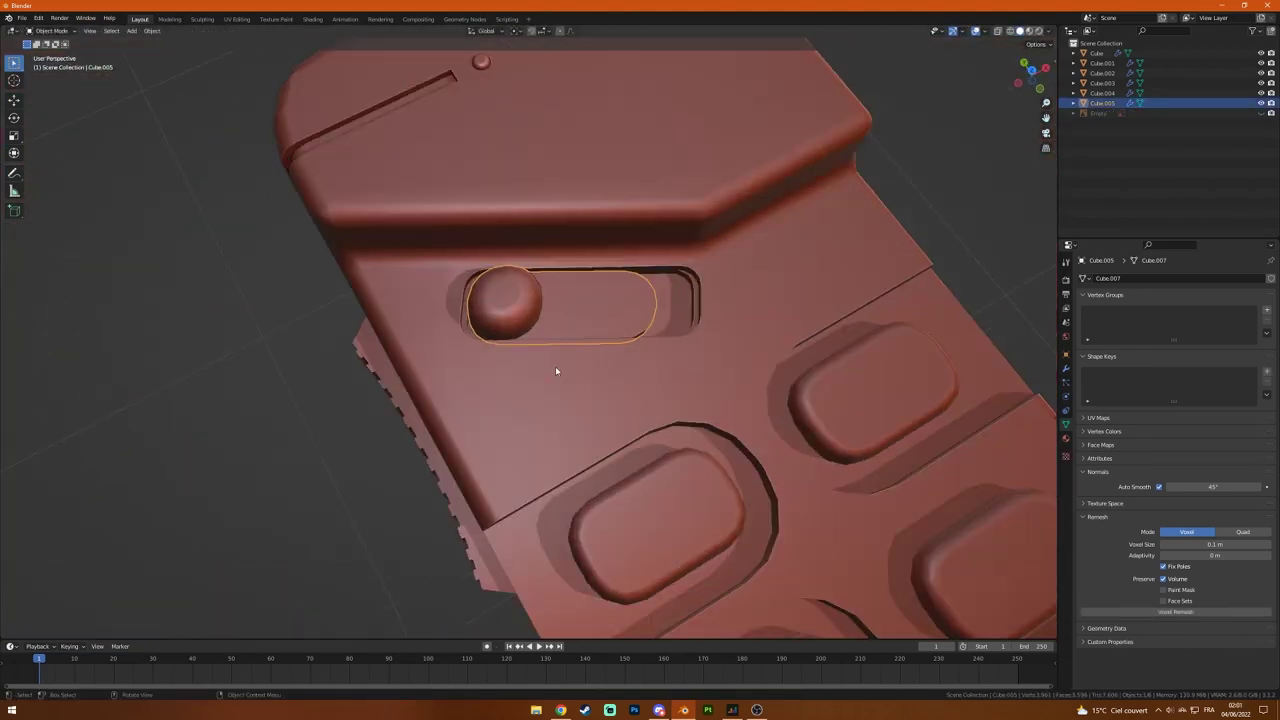
scroll(555, 366, up, 3)
key(KP_7)
key(alt+z)
key(alt+a)
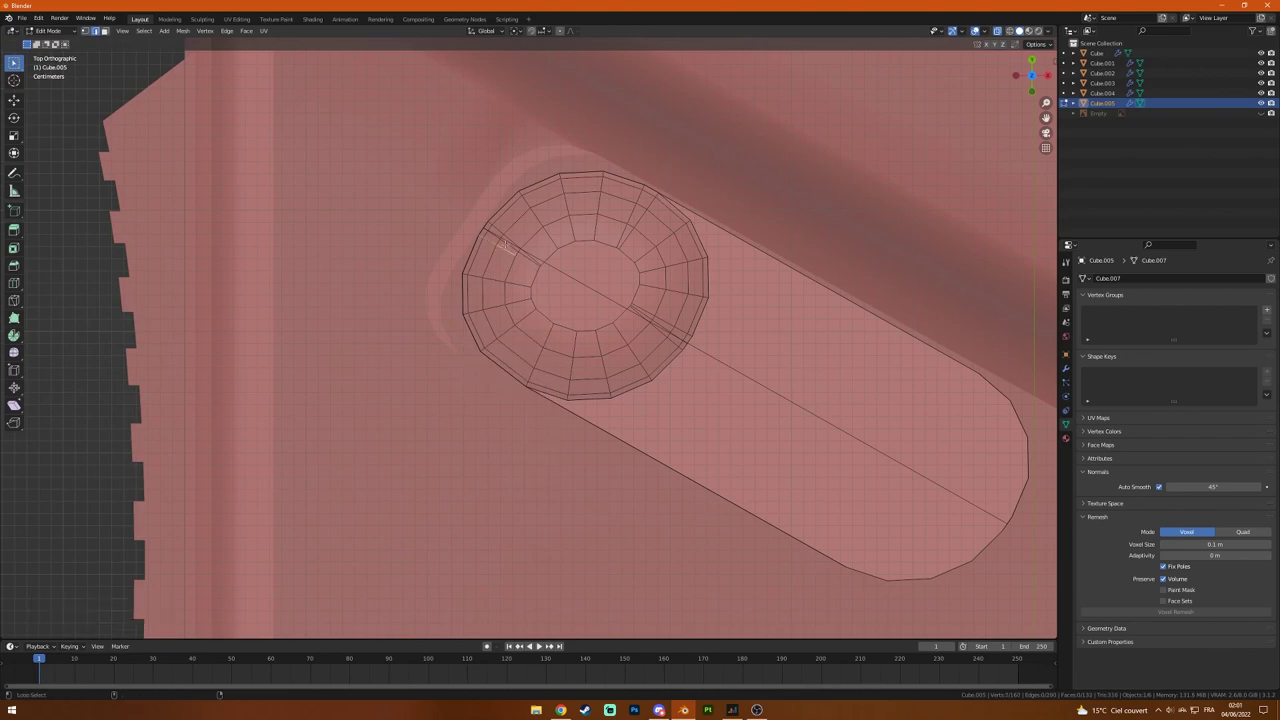
Step: Leave Edit Mode, select the reference image Empty and view the whole remote
key(Tab)
middle_drag(645, 300, 680, 280)
scroll(680, 280, down, 5)
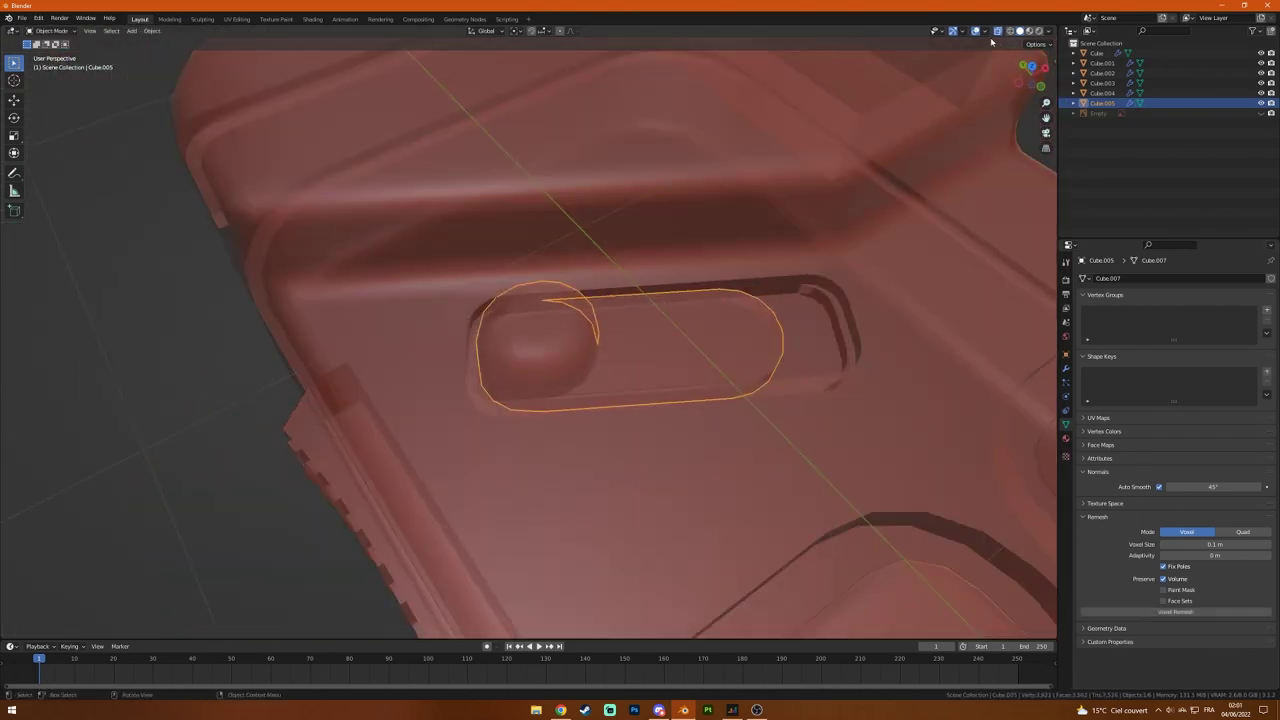
click(1098, 113)
middle_drag(800, 300, 925, 366)
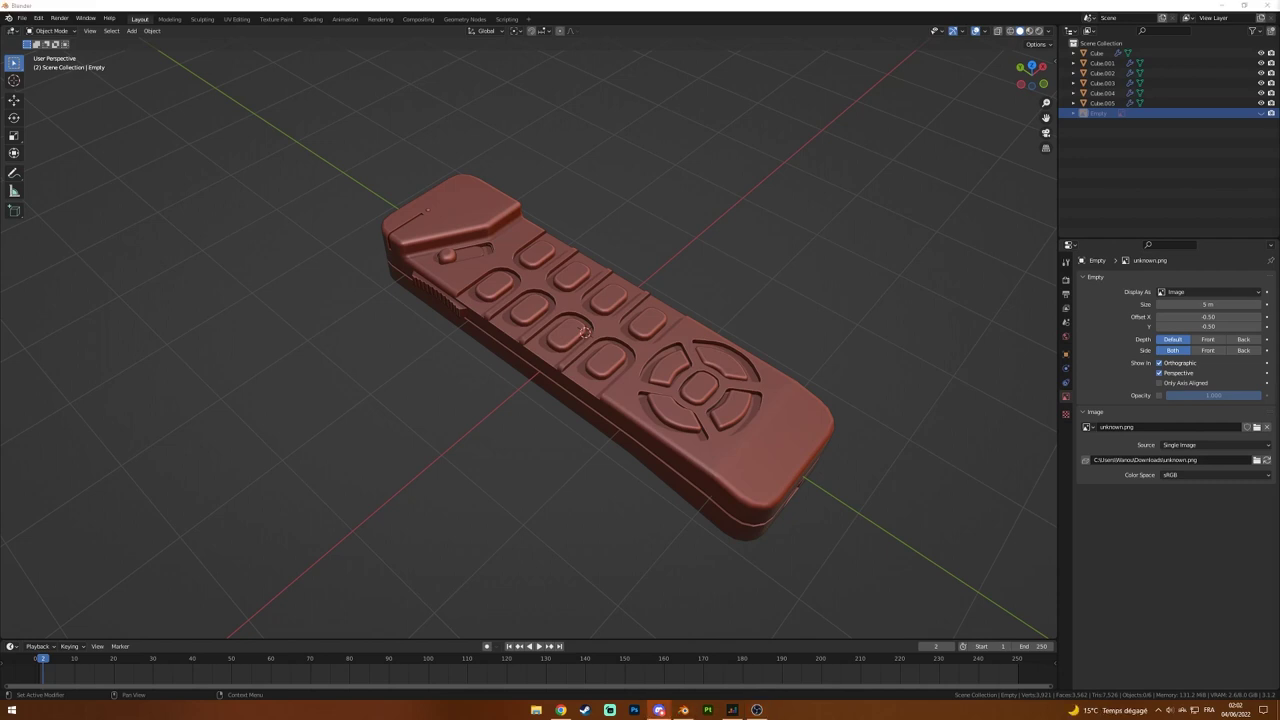
Step: Save all parts as non_destructive.blend in the commande folder, then again as destructive.blend
click(764, 419)
scroll(764, 419, up, 3)
click(21, 18)
click(57, 91)
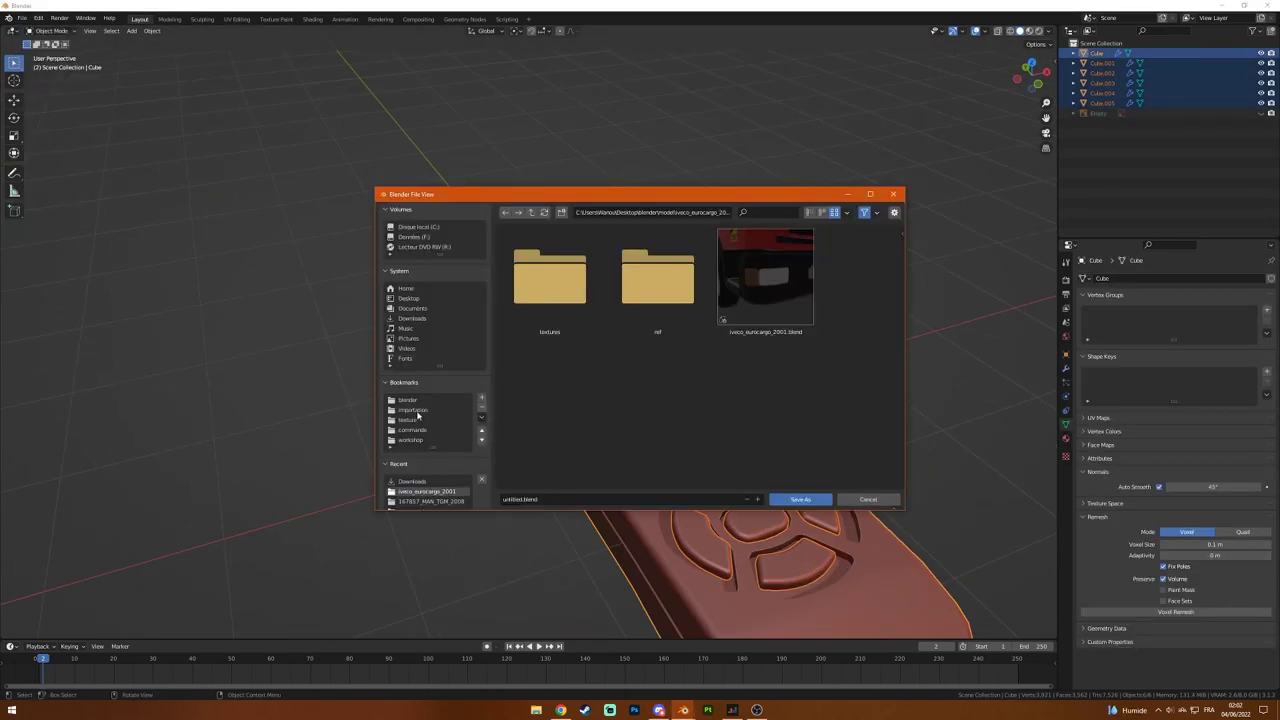
click(412, 430)
text(Phillipe Etchebest)
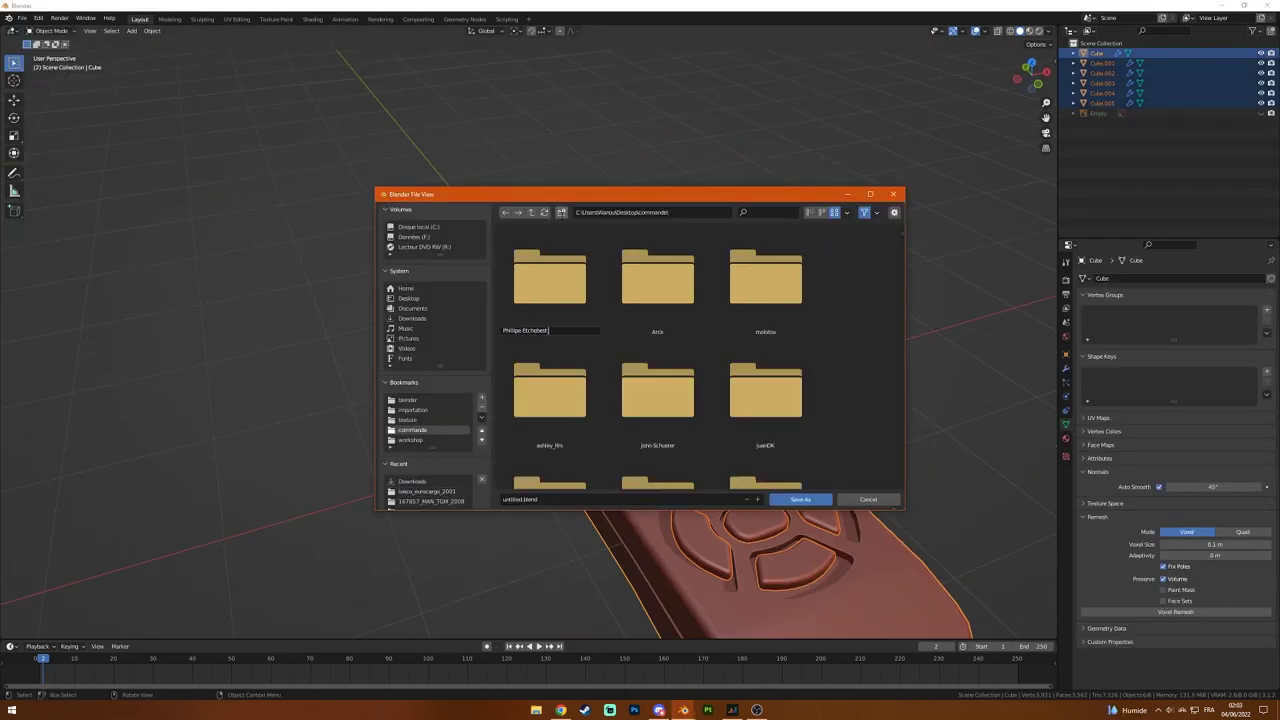
text(Gami)
key(Return)
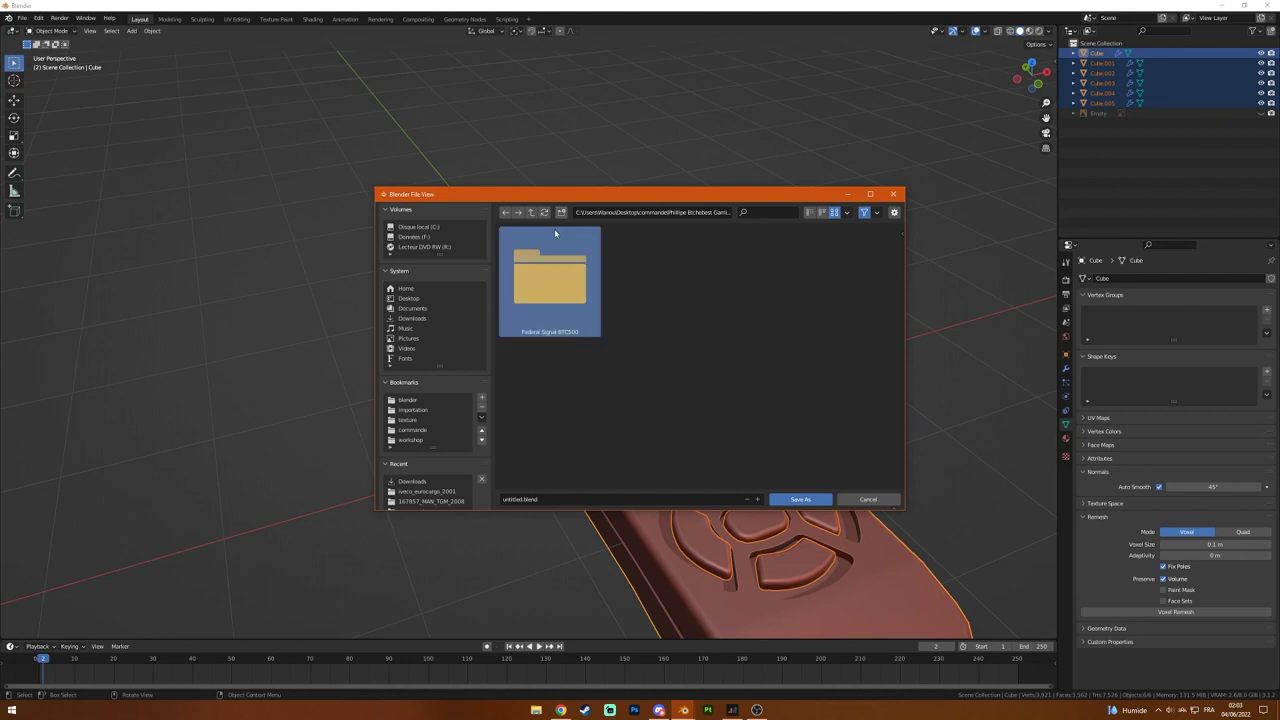
text(structive)
key(Return)
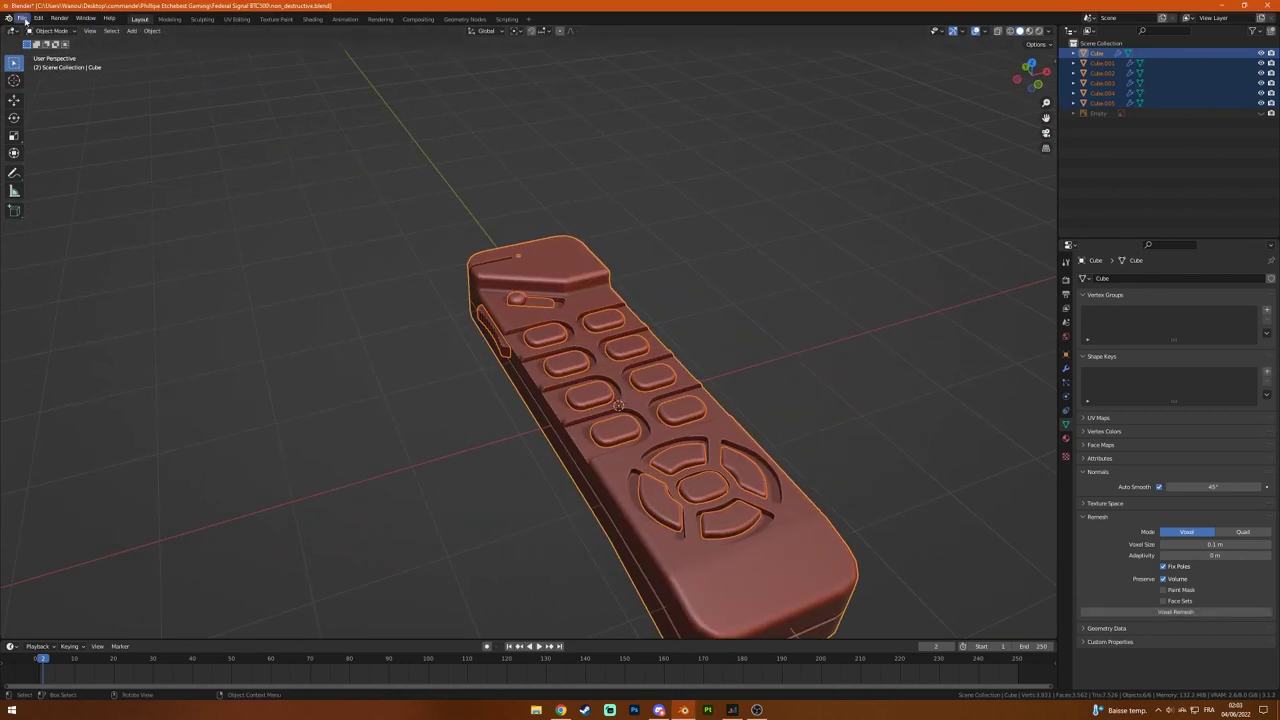
key(ctrl+shift+s)
key(Return)
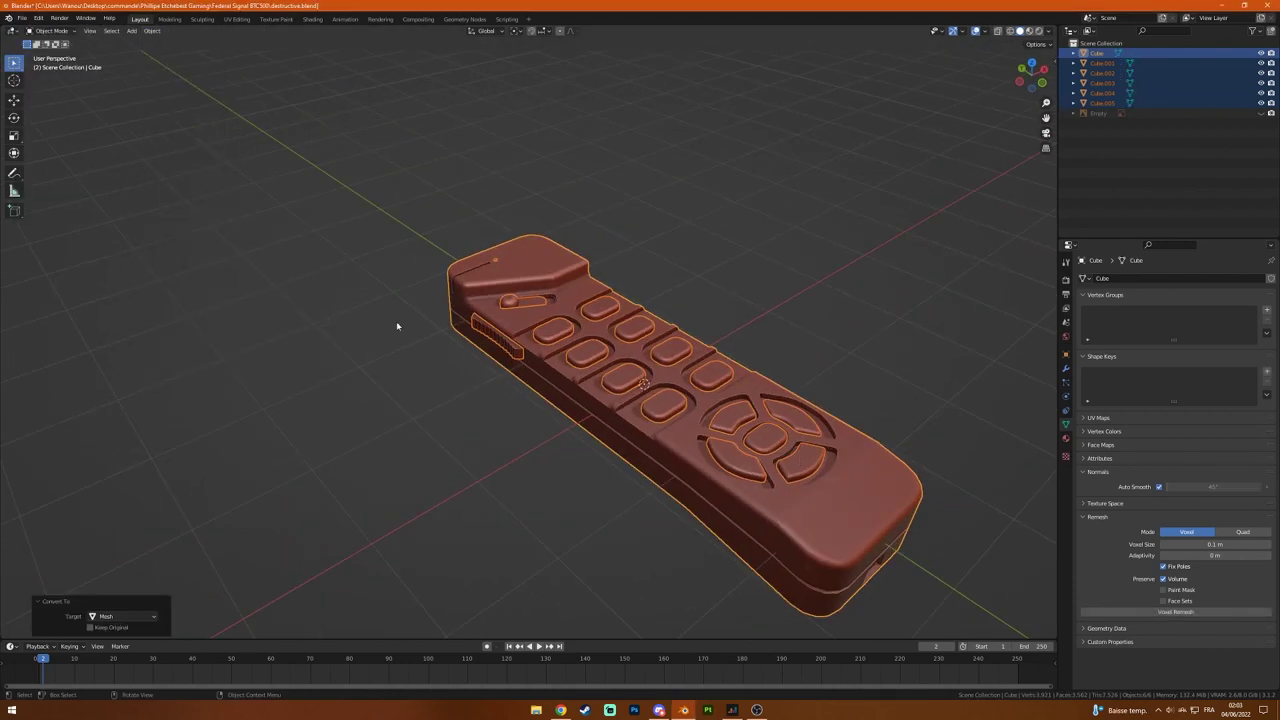
Step: Join the remote parts and Smart UV Project them with a small island margin
scroll(590, 337, up, 3)
key(Tab)
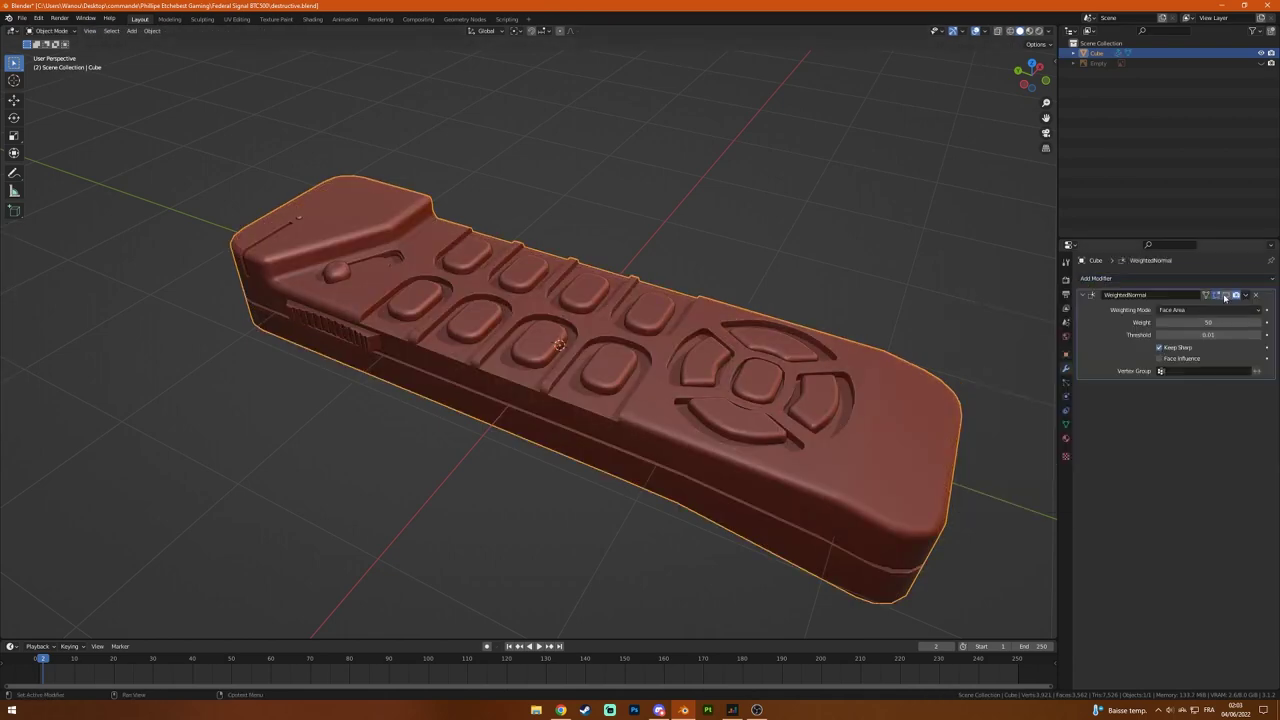
click(236, 19)
click(762, 31)
click(812, 52)
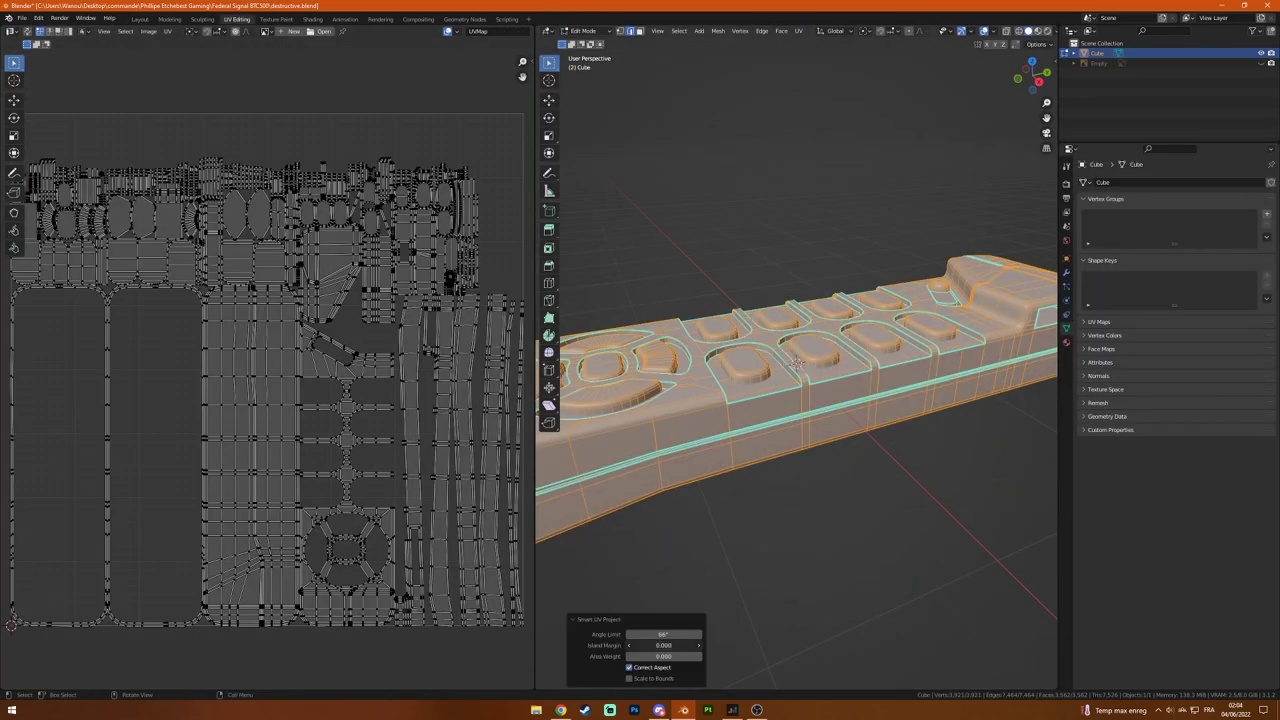
middle_drag(680, 550, 740, 560)
drag(663, 634, 610, 634)
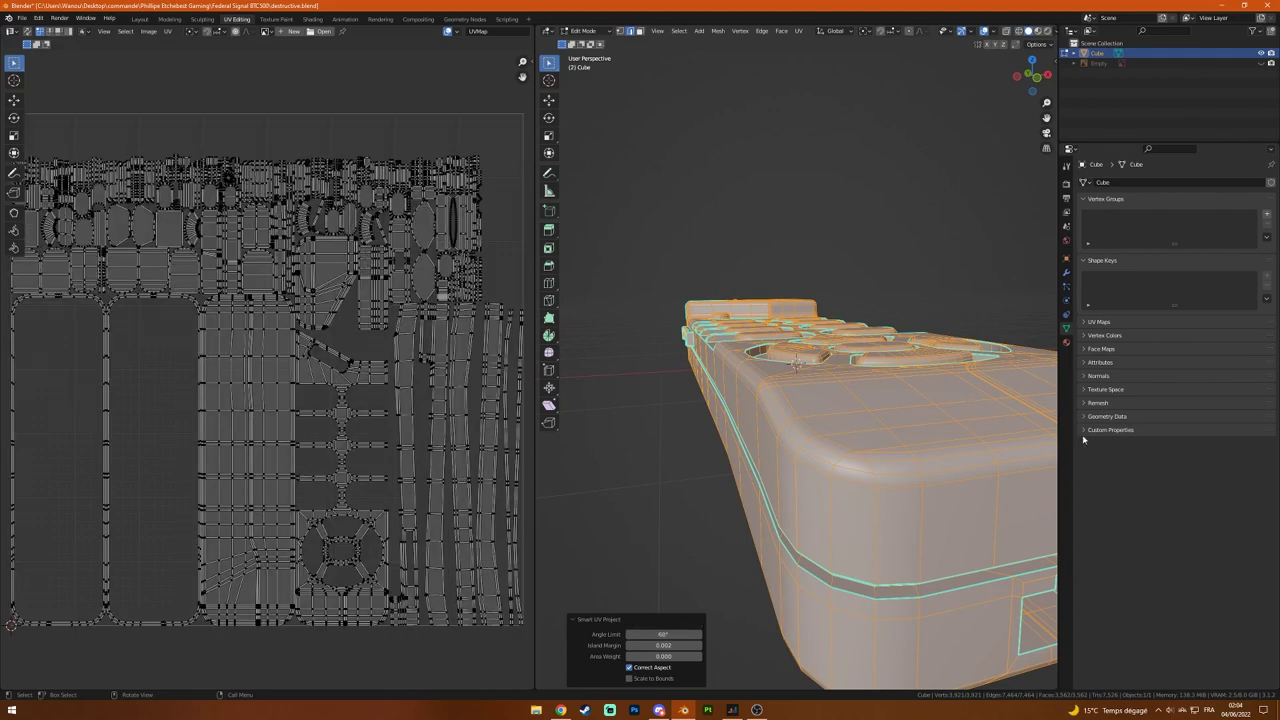
Step: Add a new material to the remote and name it 'federal_signal_btc500'
click(1119, 226)
double_click(1119, 224)
text(federal_signal_btc500)
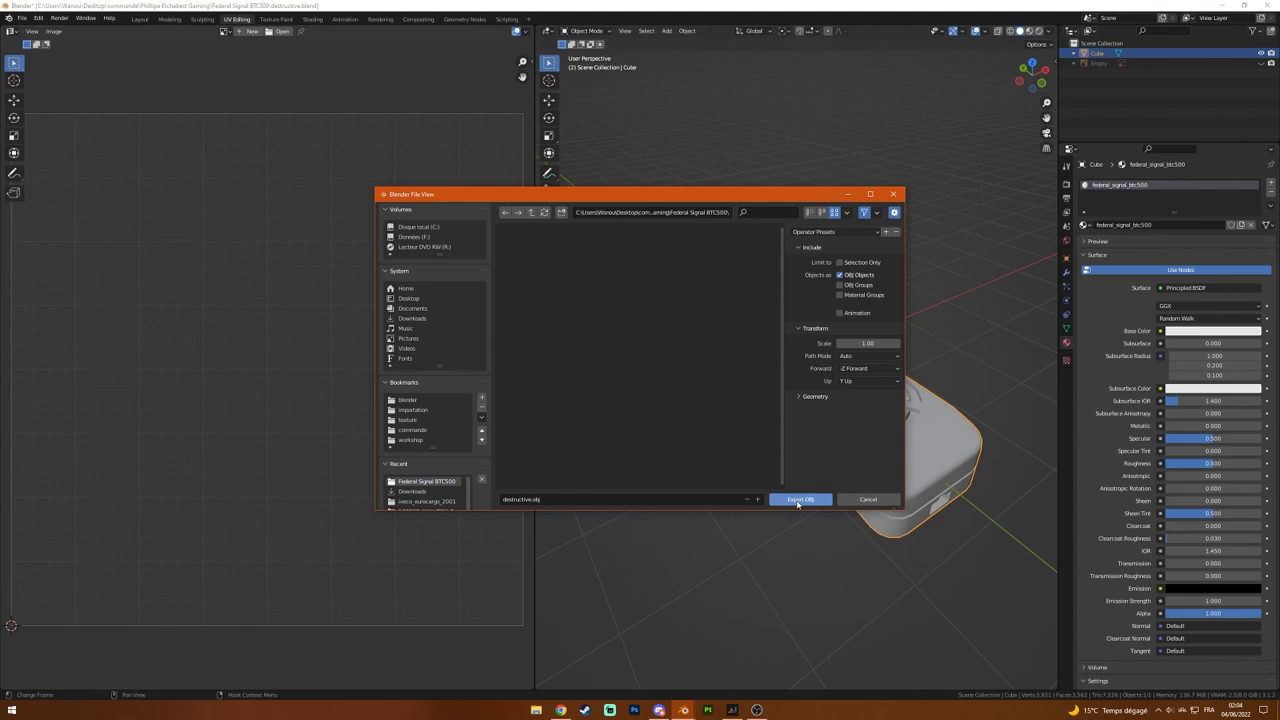
Step: Export the remote as OBJ, bake its mesh maps in Painter, and search assets for 'plastic'
click(797, 500)
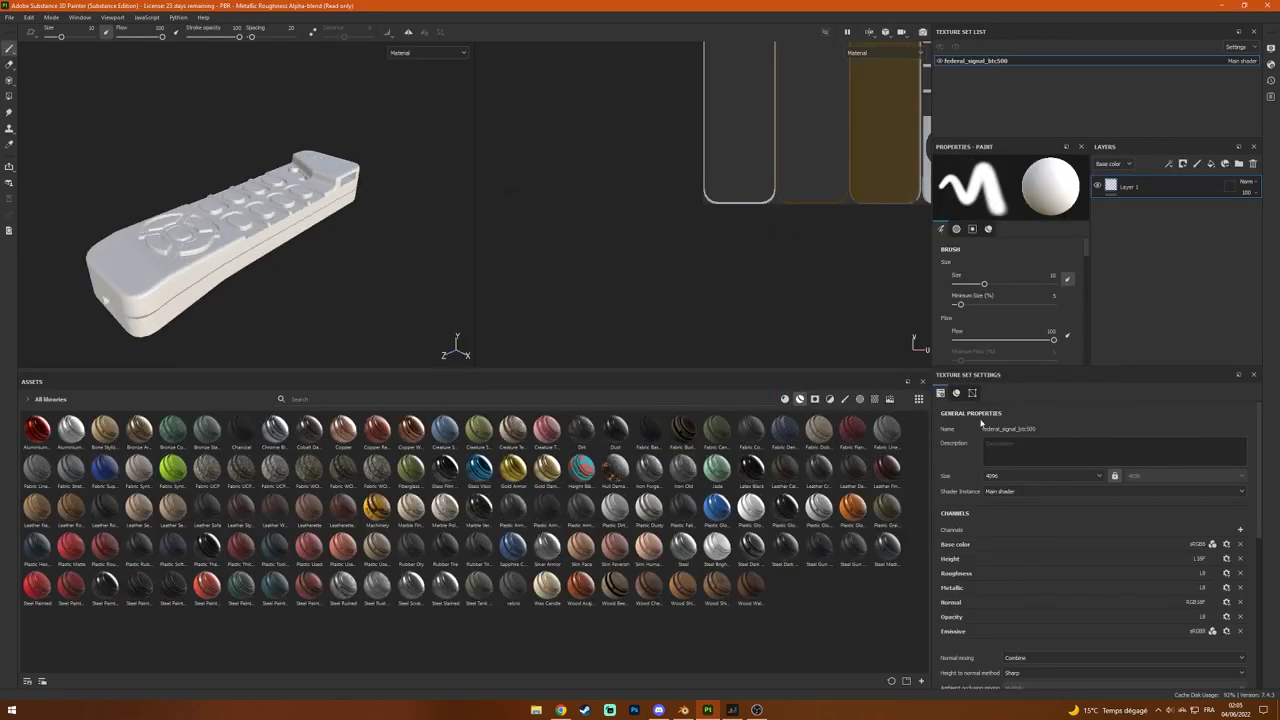
click(706, 510)
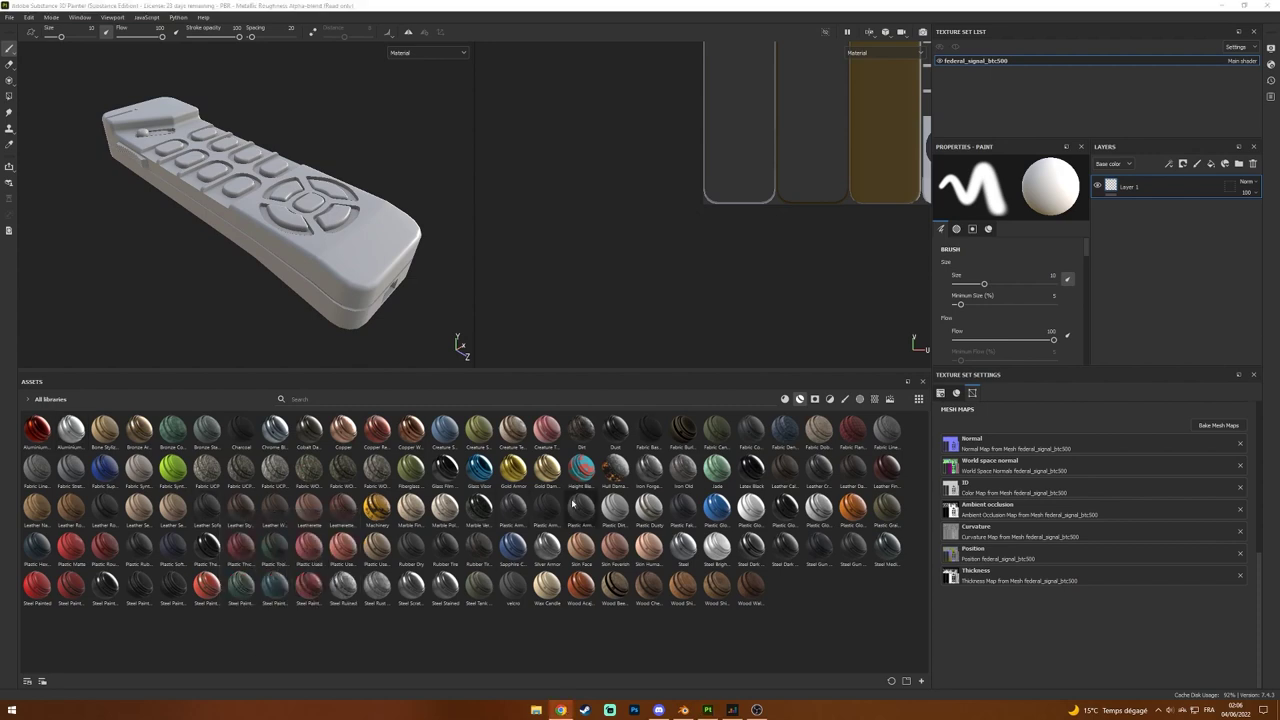
text(plastic)
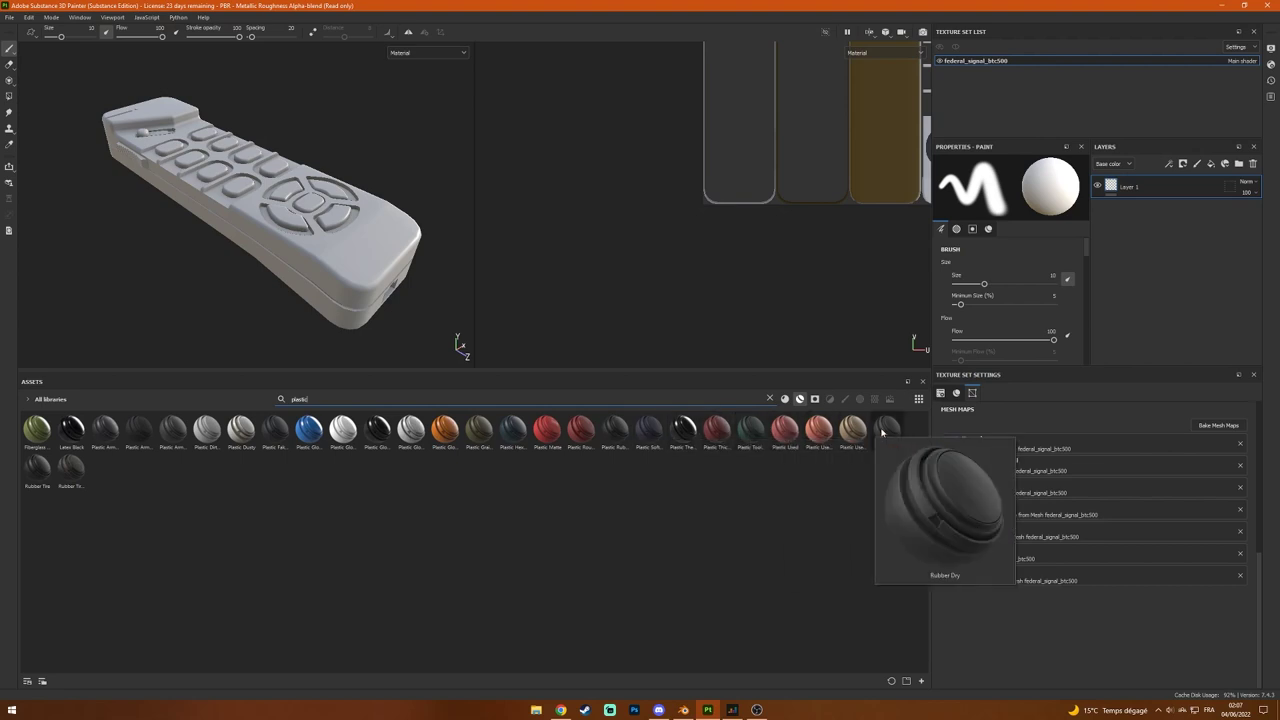
Step: Apply Rubber Dry to the remote and darken its Rubber Base colour
drag(882, 432, 300, 277)
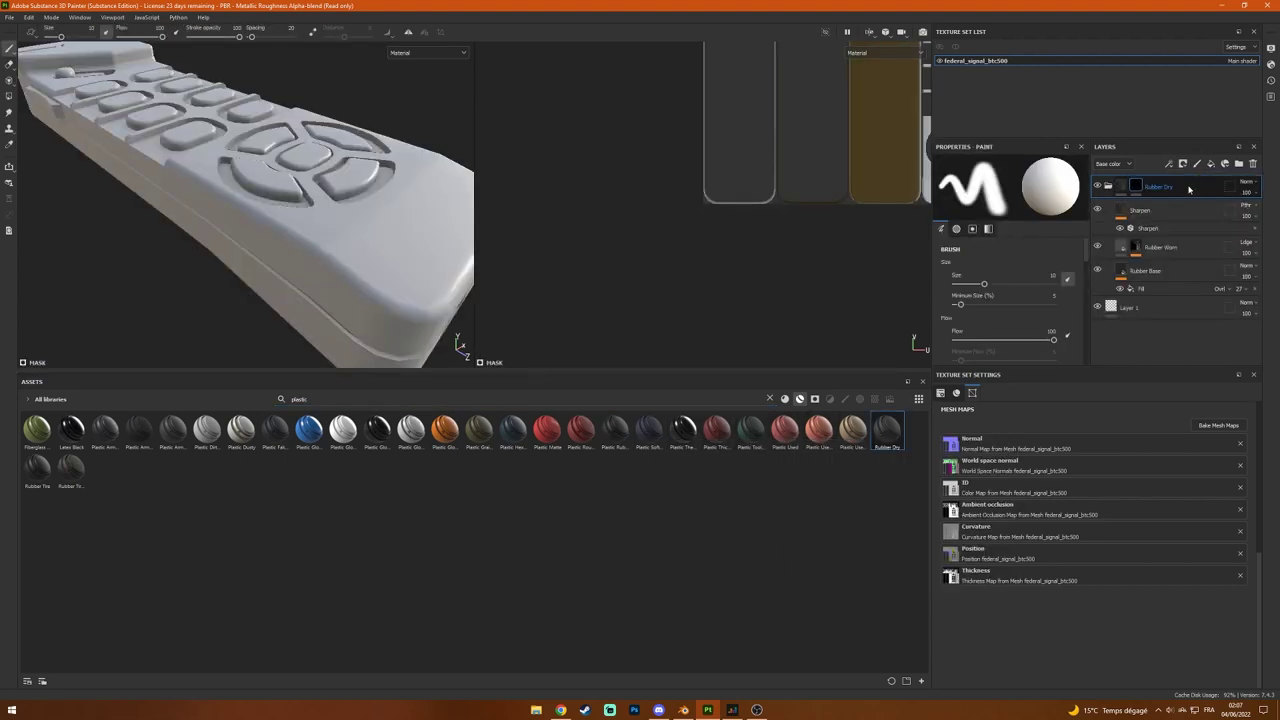
key(4)
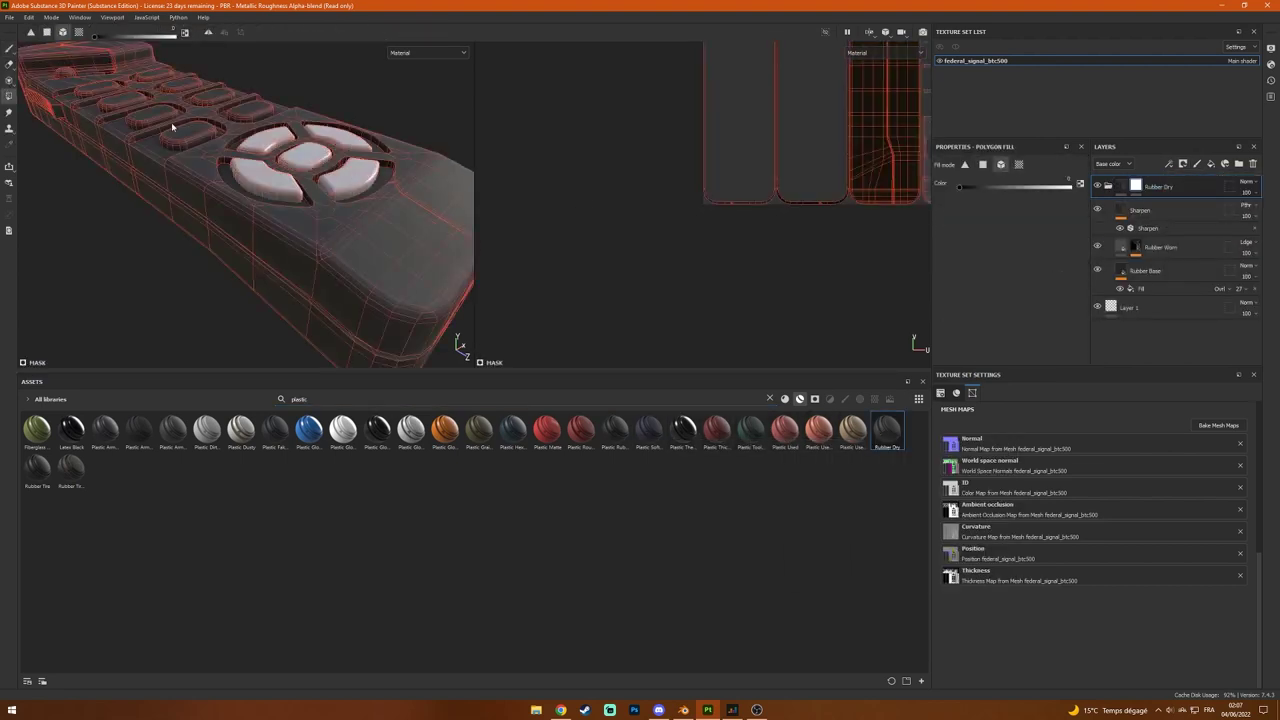
alt+drag(88, 90, 280, 194)
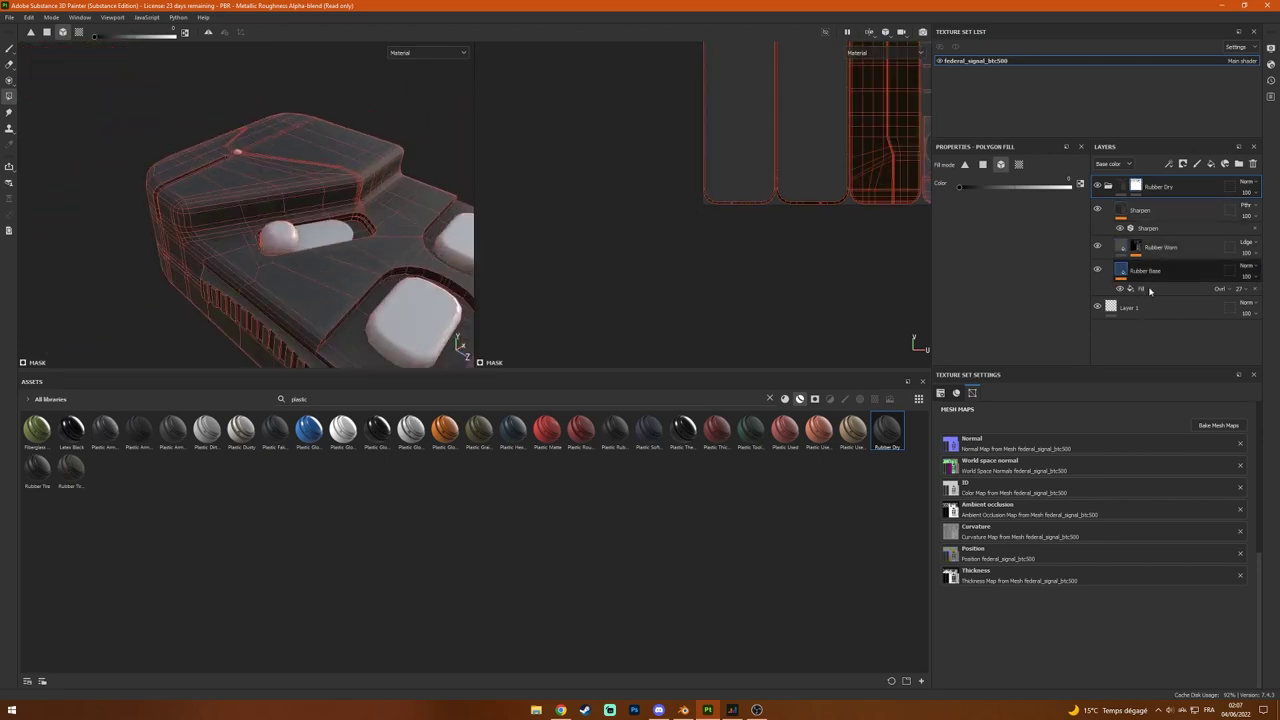
click(1141, 289)
click(1000, 271)
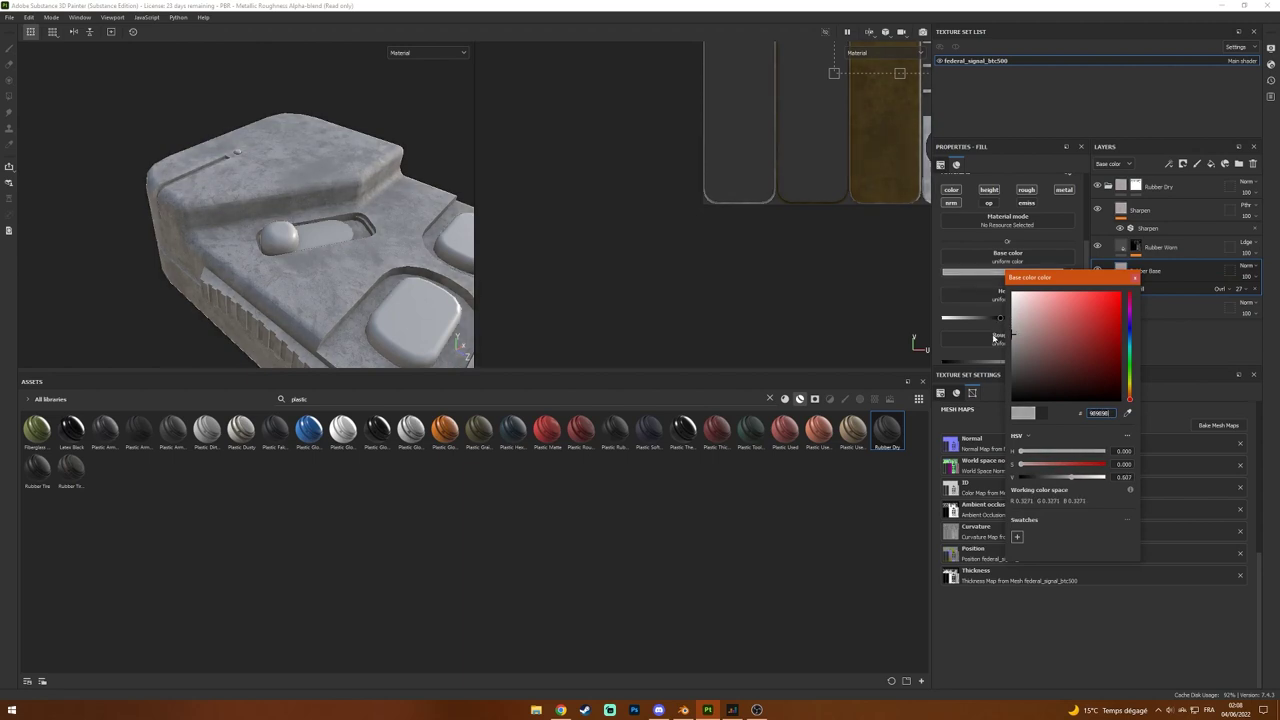
drag(994, 338, 994, 352)
key(f)
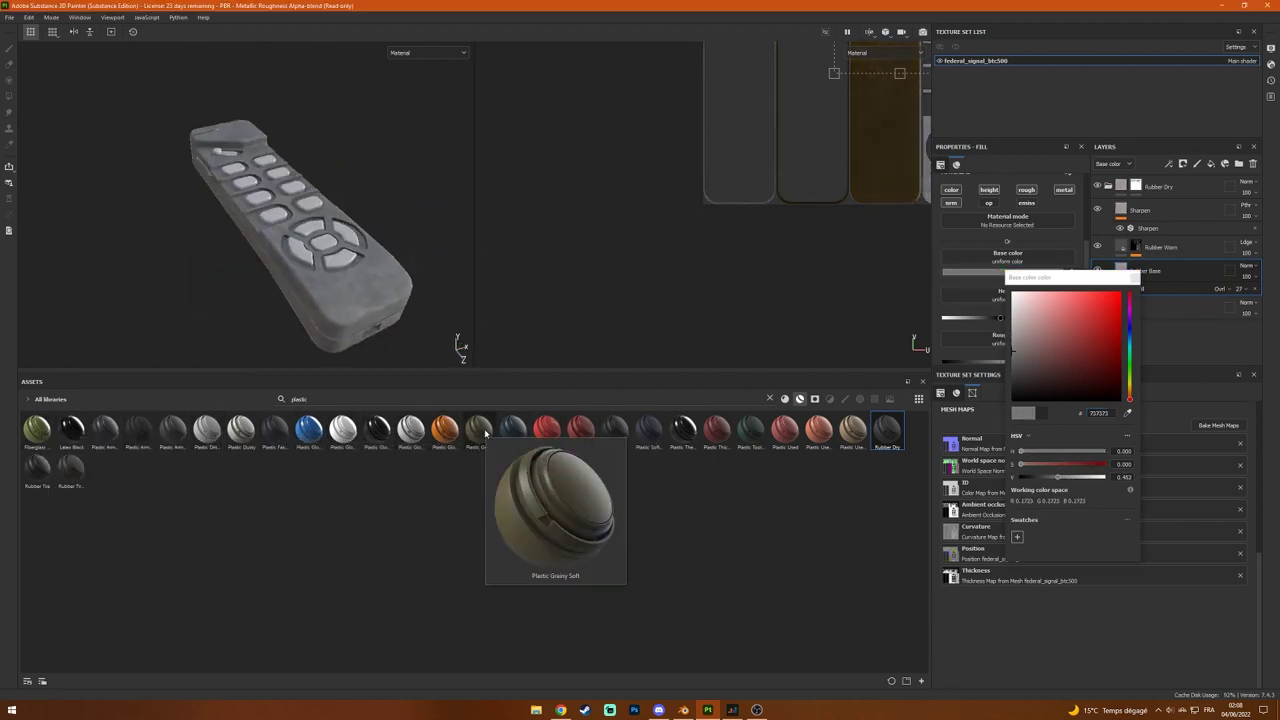
Step: Add a Plastic Grainy Soft layer with a mask limiting it to the remote body
drag(485, 432, 290, 240)
right_click(1146, 207)
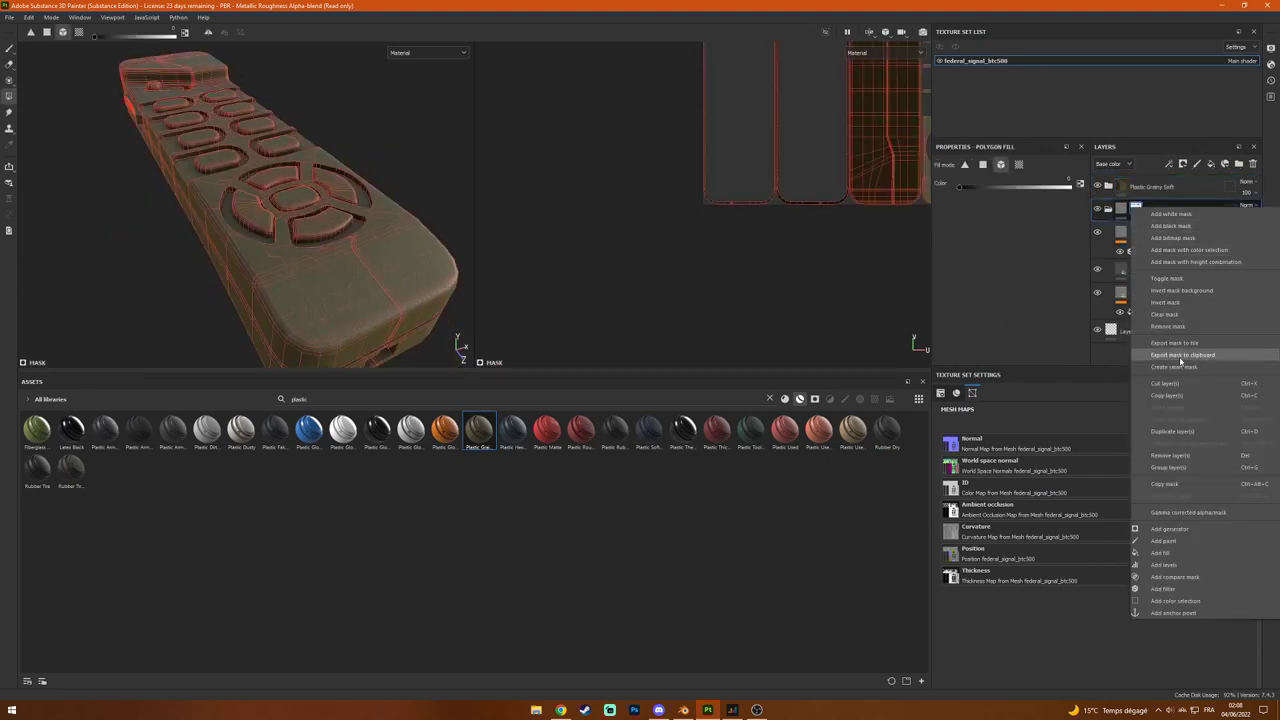
click(1181, 362)
right_click(1146, 207)
click(1175, 290)
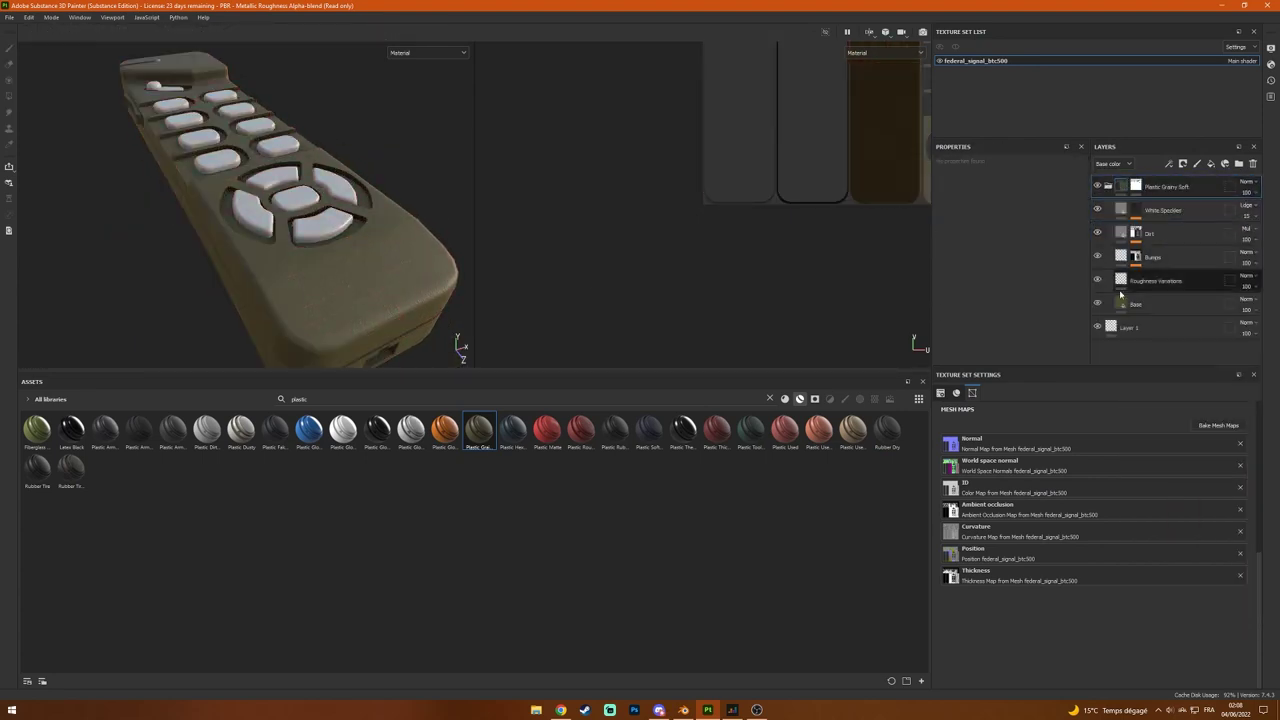
Step: Turn the grainy plastic base grey, then add a Plastic Used layer instead of Plastic Matte
click(1121, 301)
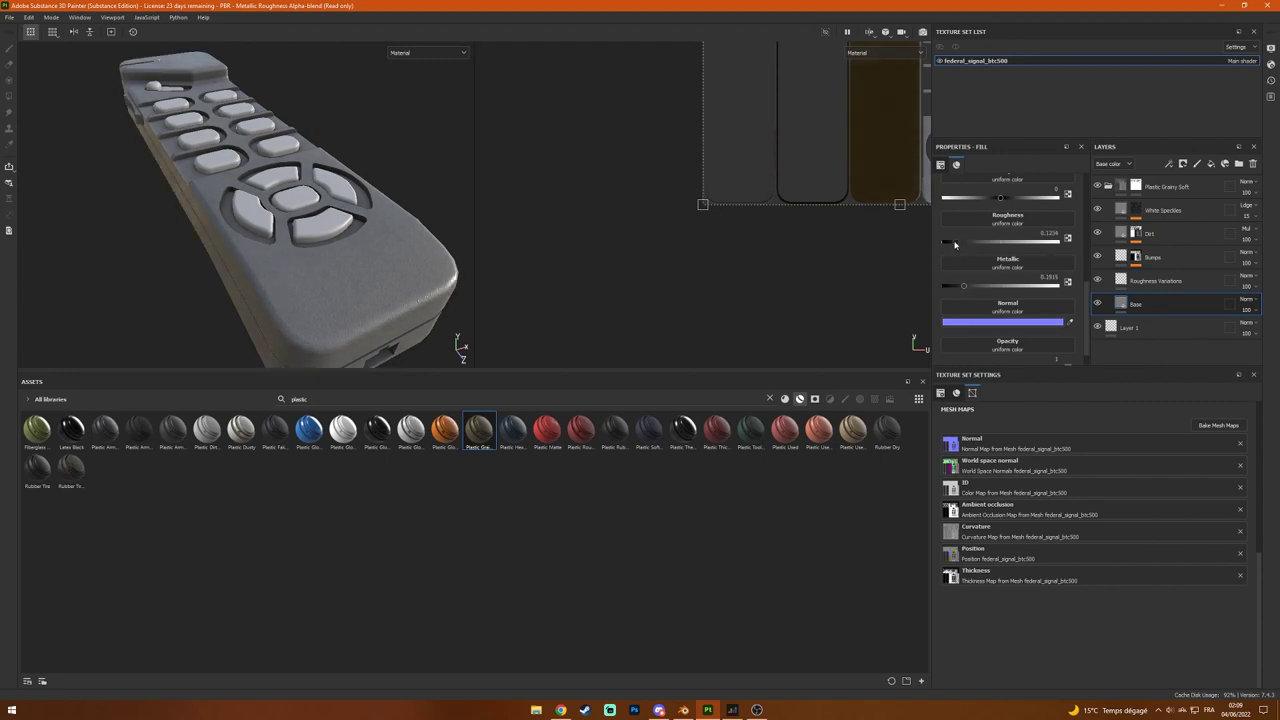
alt+drag(430, 190, 521, 240)
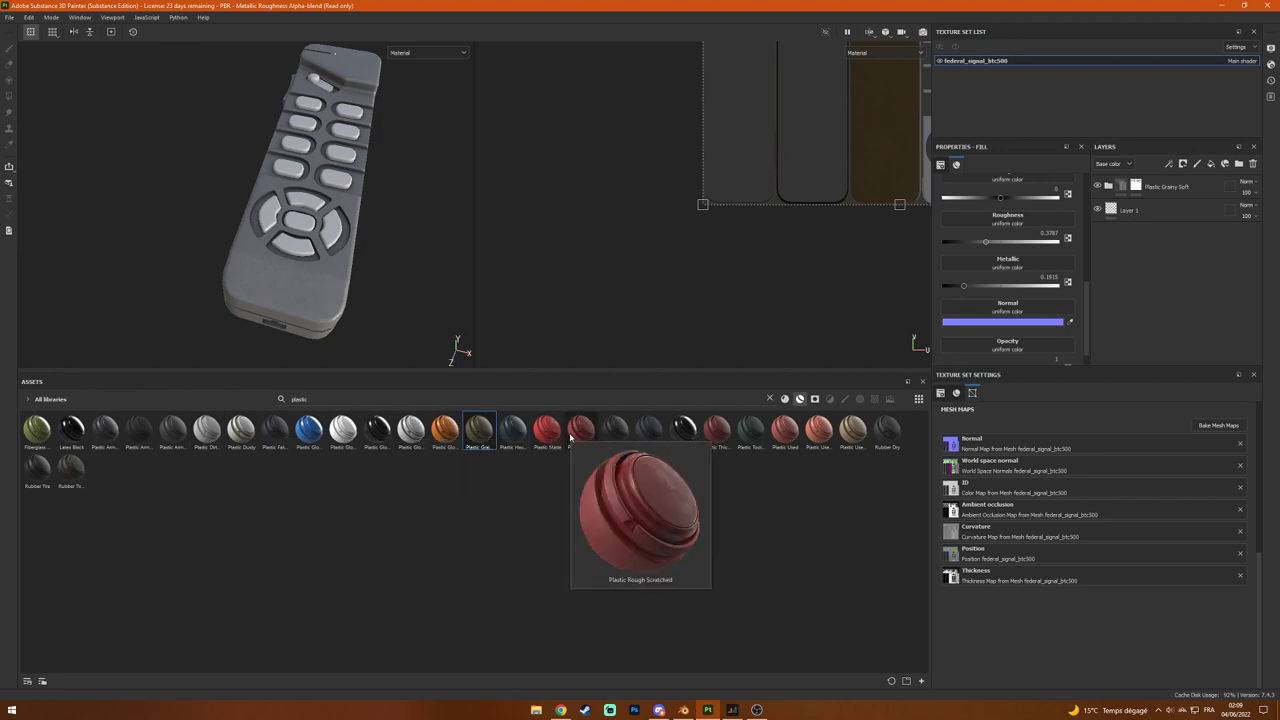
drag(546, 428, 313, 247)
scroll(313, 247, up, 5)
key(ctrl+z)
drag(785, 428, 350, 253)
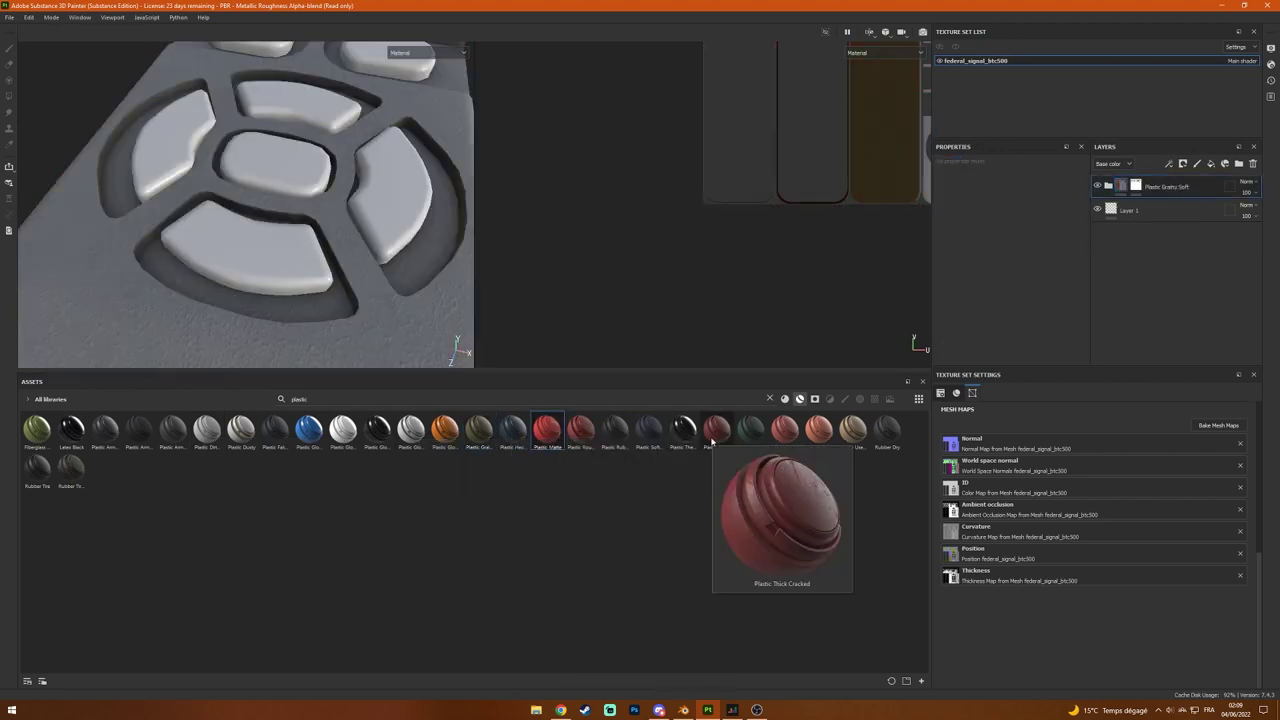
scroll(350, 253, down, 3)
Step: Polygon-fill the Plastic Used mask and recolour its Base Plastic fill from red to grey
key(4)
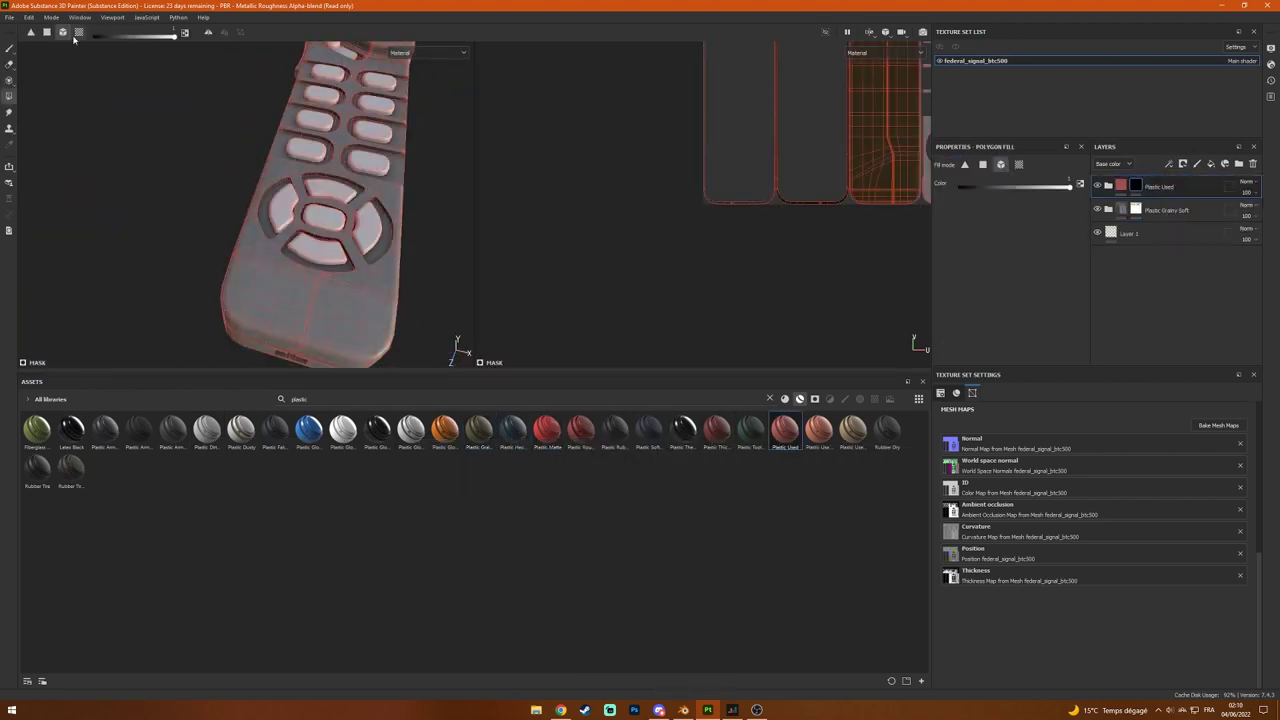
click(1108, 186)
click(1165, 233)
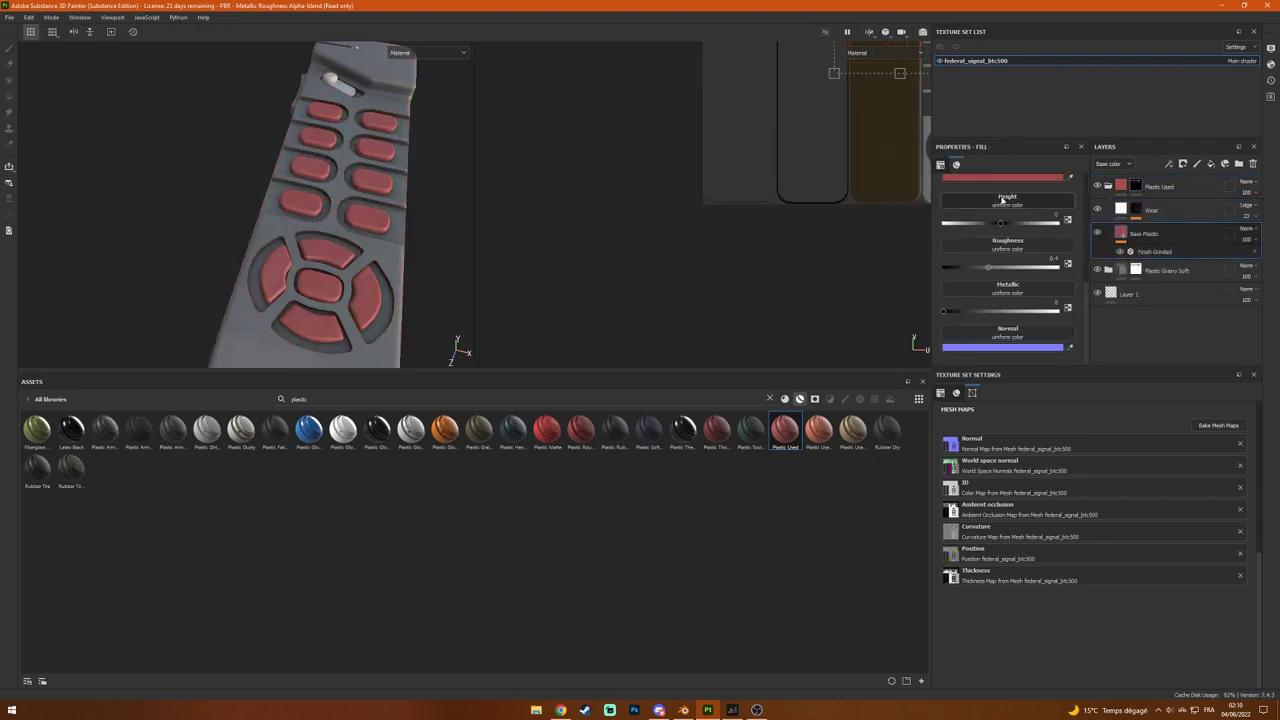
click(975, 178)
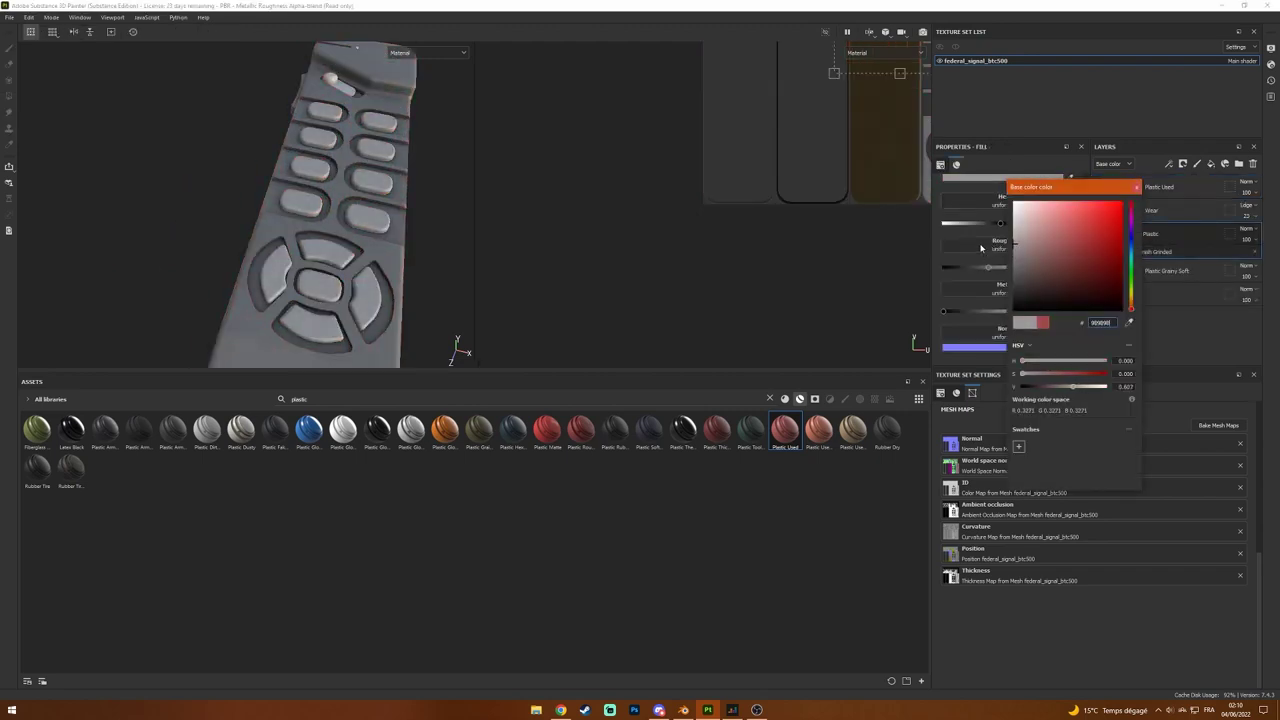
click(1137, 187)
scroll(608, 166, up, 5)
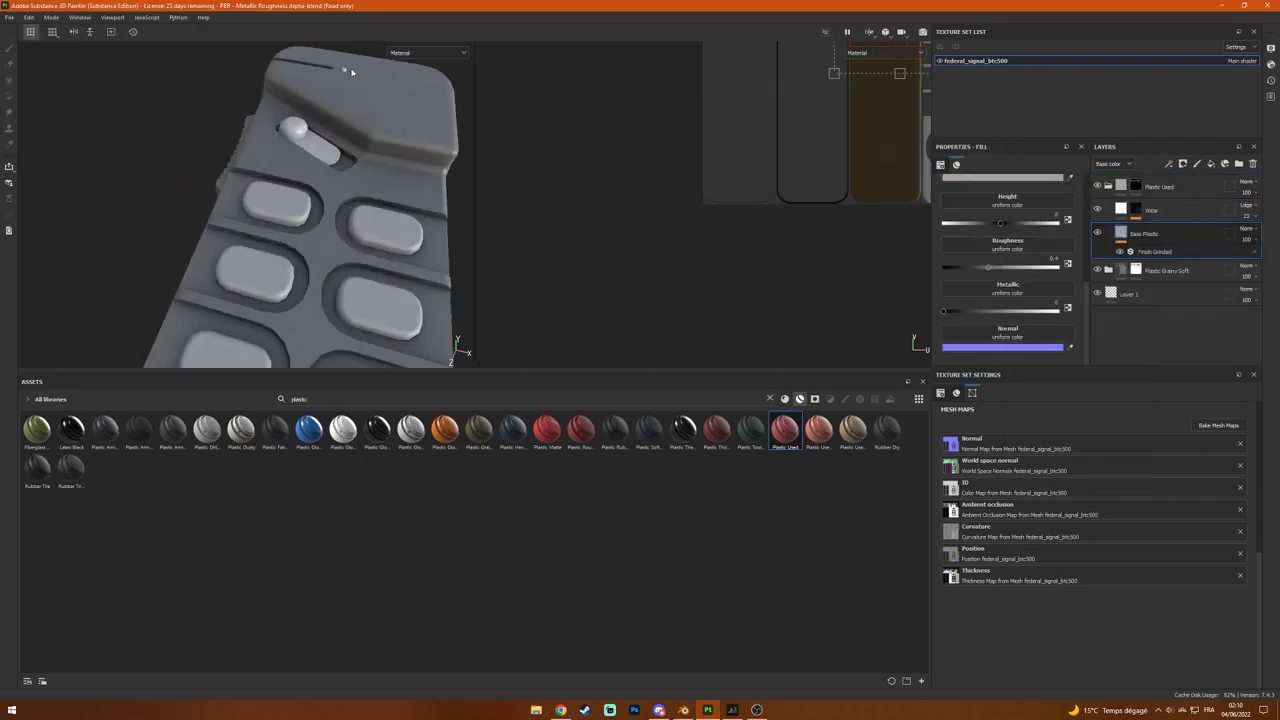
click(1108, 186)
Step: Add a black-masked Plastic Glossy Scuffed layer with a red base colour
drag(343, 428, 1098, 228)
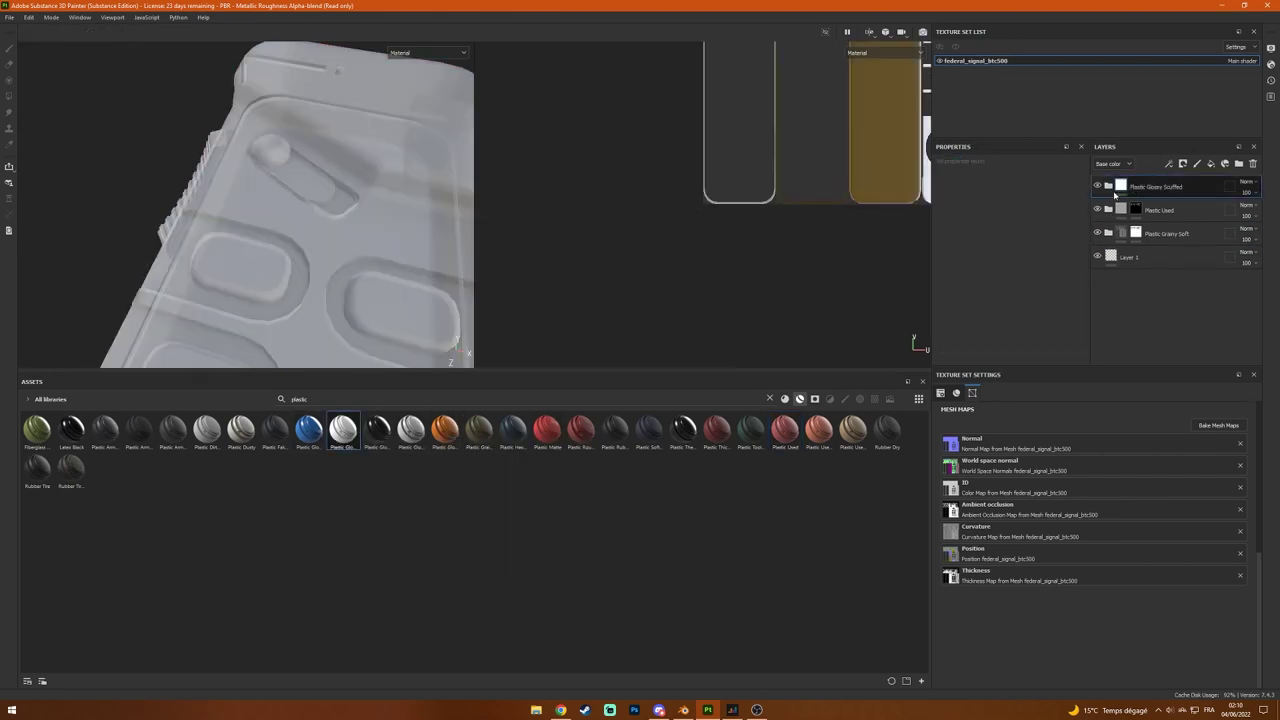
click(1187, 175)
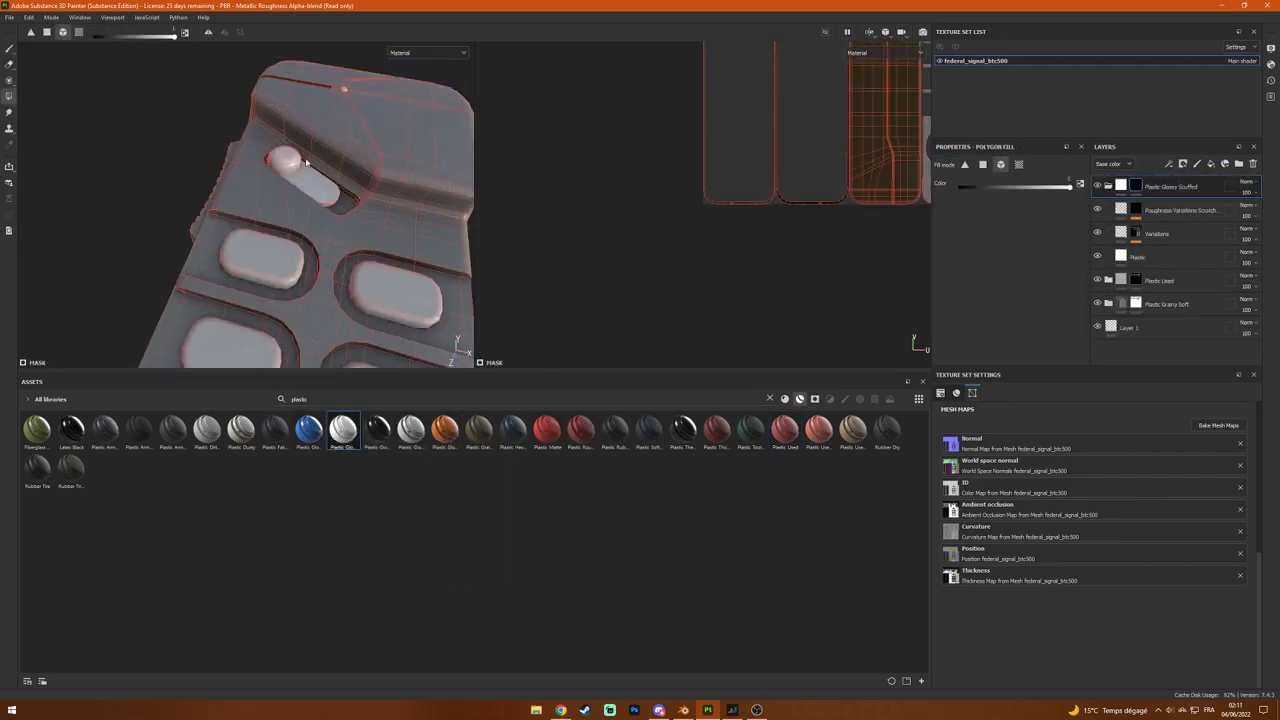
click(1138, 258)
scroll(1008, 304, down, 2)
click(1008, 293)
click(1121, 338)
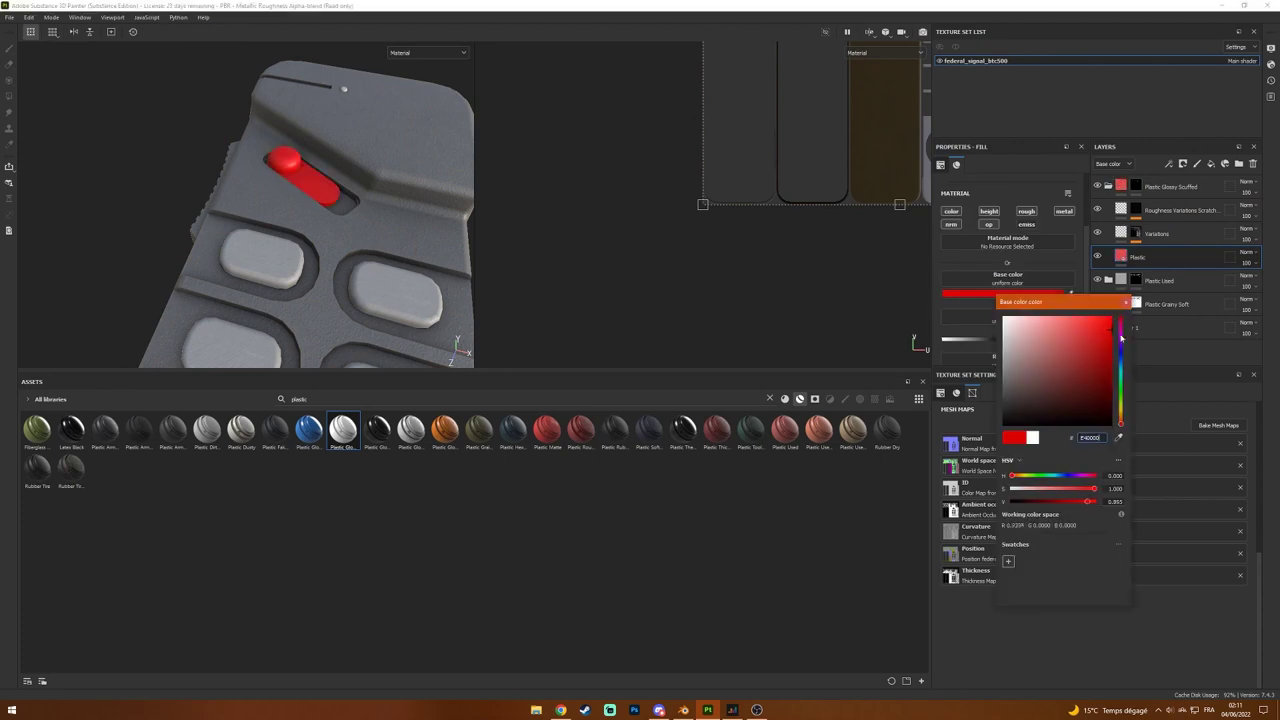
scroll(294, 321, up, 5)
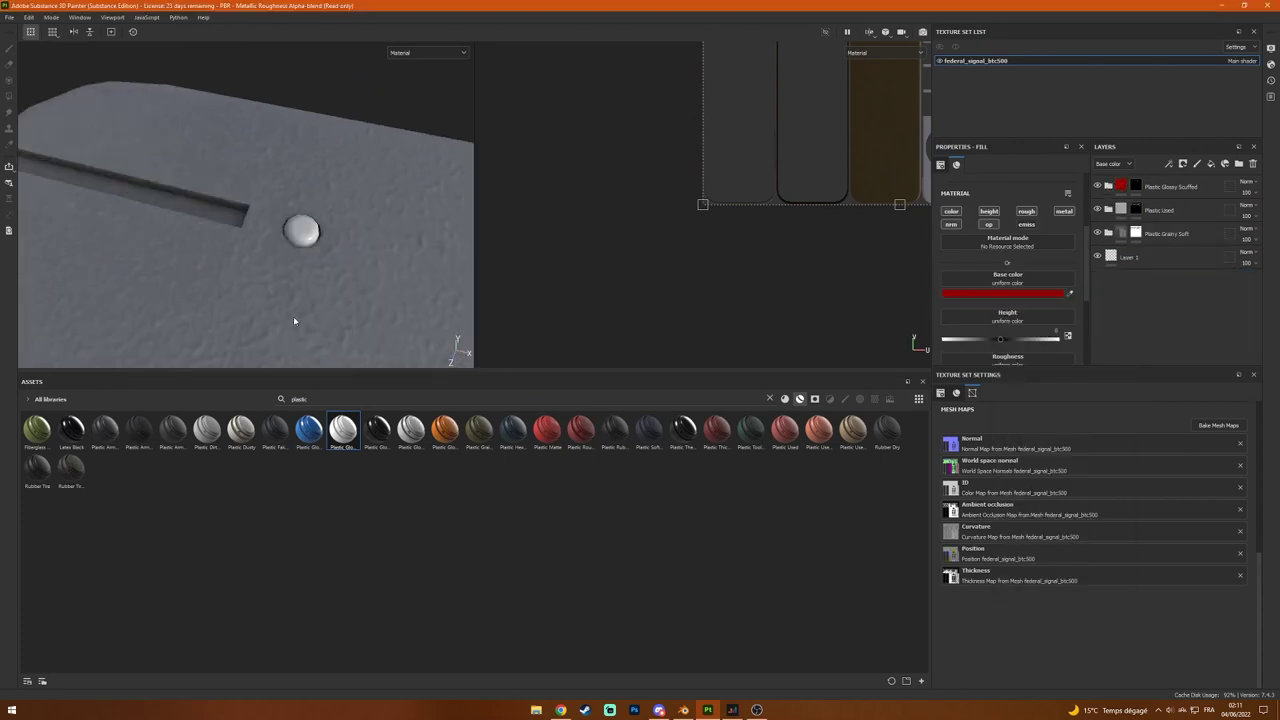
click(526, 399)
Step: Apply Glass Visor with a black mask and lower its opacity to about 0.38
text(glass)
drag(105, 430, 326, 263)
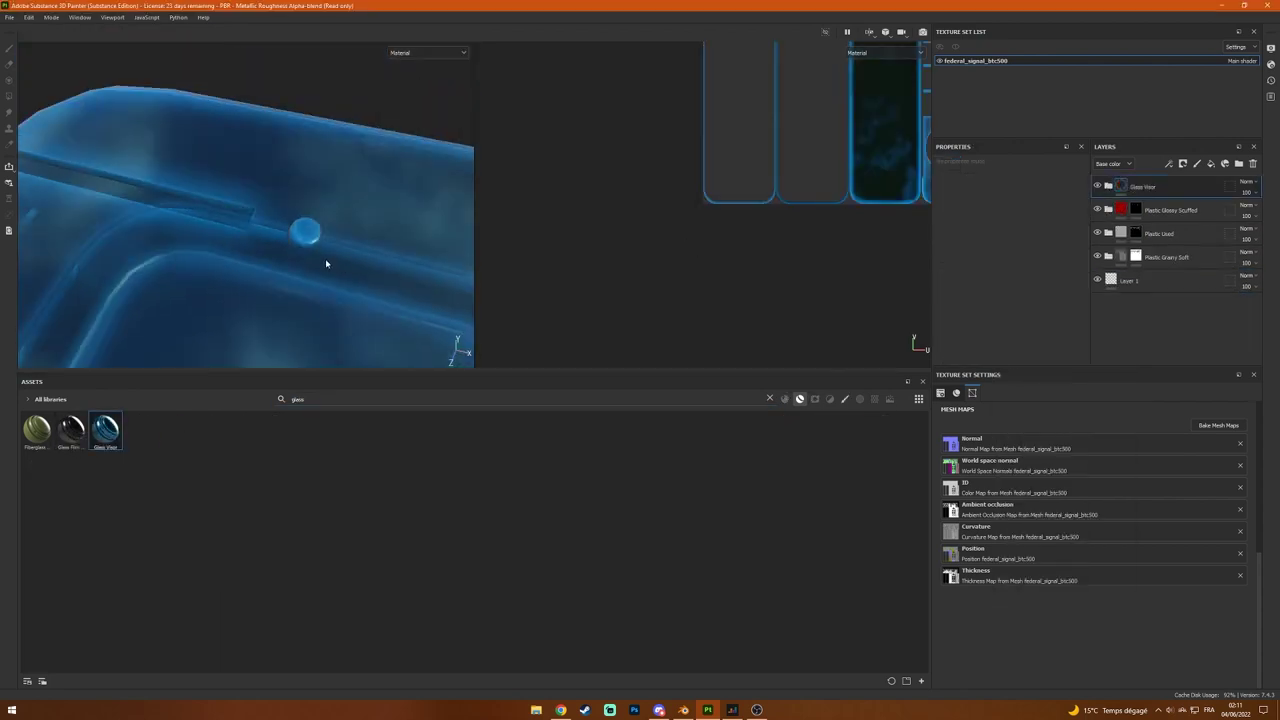
click(1183, 163)
click(1203, 190)
click(990, 293)
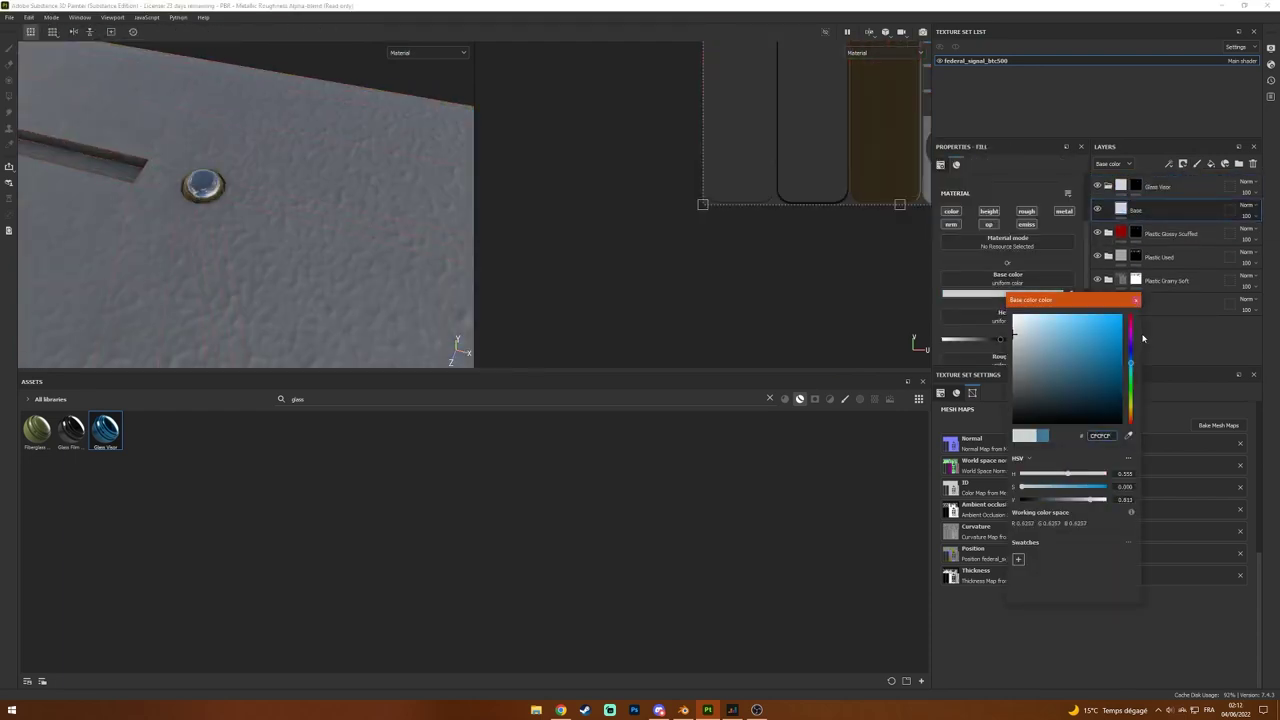
scroll(1010, 300, down, 3)
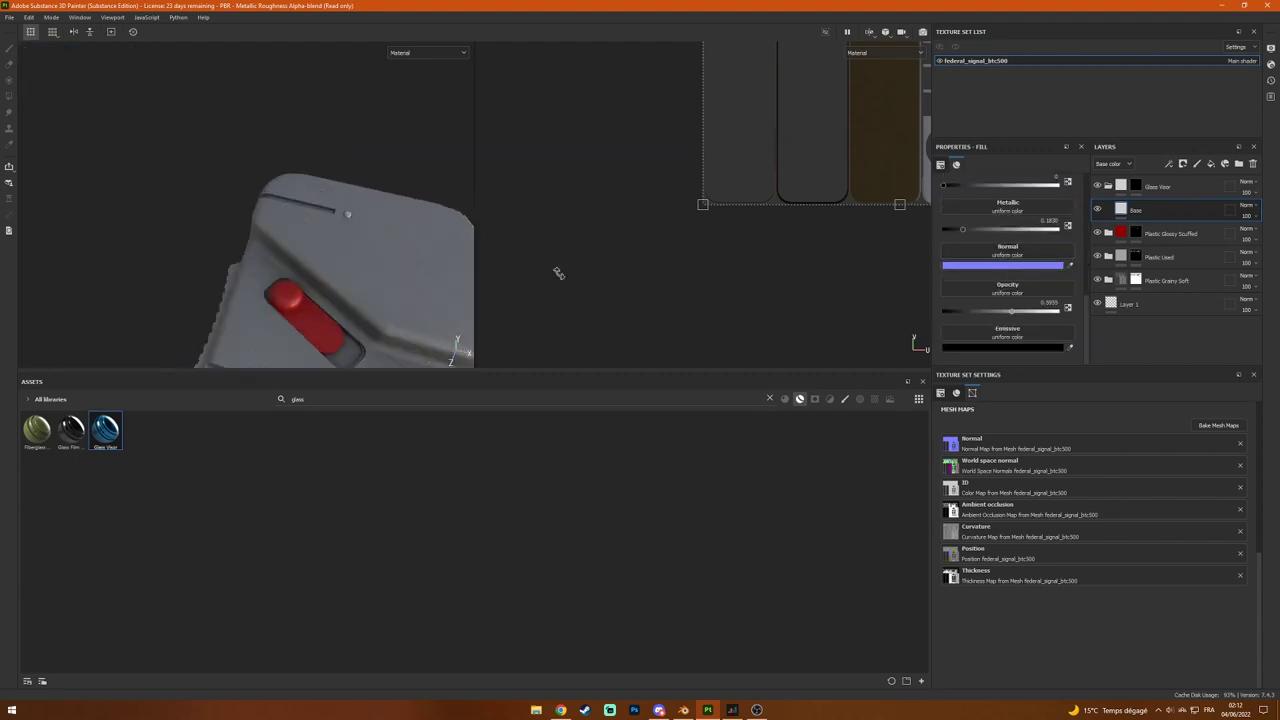
Step: Try a red emissive colour on the visor, undo it, and recentre the remote
click(1005, 347)
drag(1100, 420, 1152, 362)
key(ctrl+z)
mouse_move(330, 260)
alt+mouse_down()
mouse_move(409, 263)
mouse_move(366, 246)
alt+mouse_up()
alt+right_drag(366, 246, 366, 260)
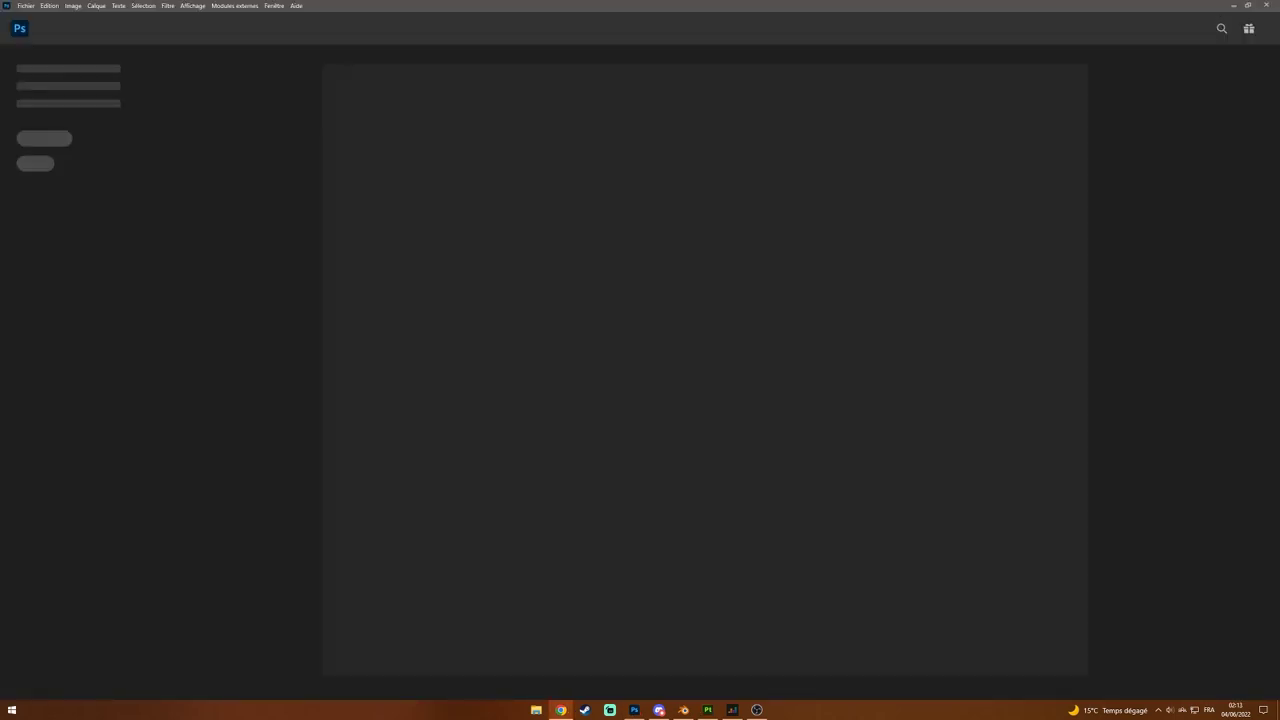
Step: Create a new Photoshop document and place federal-signal-1.svg as an embedded layer
key(ctrl+n)
key(Return)
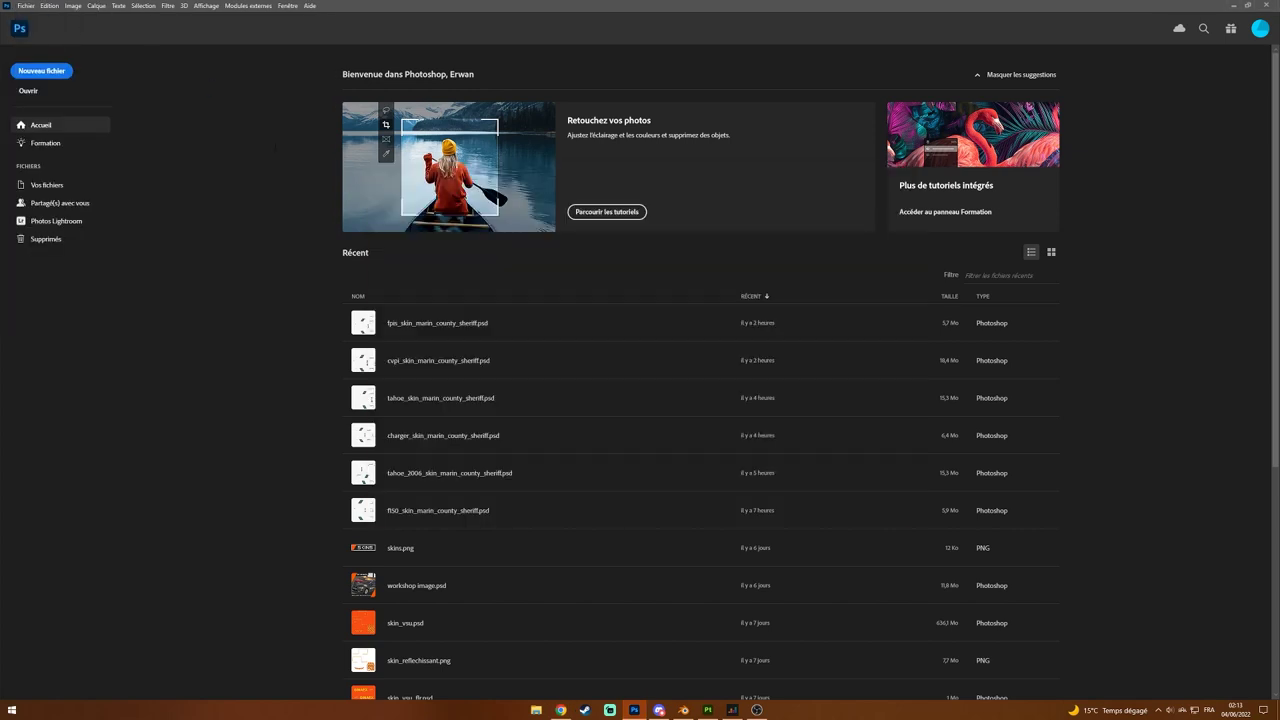
click(25, 5)
click(45, 198)
double_click(313, 108)
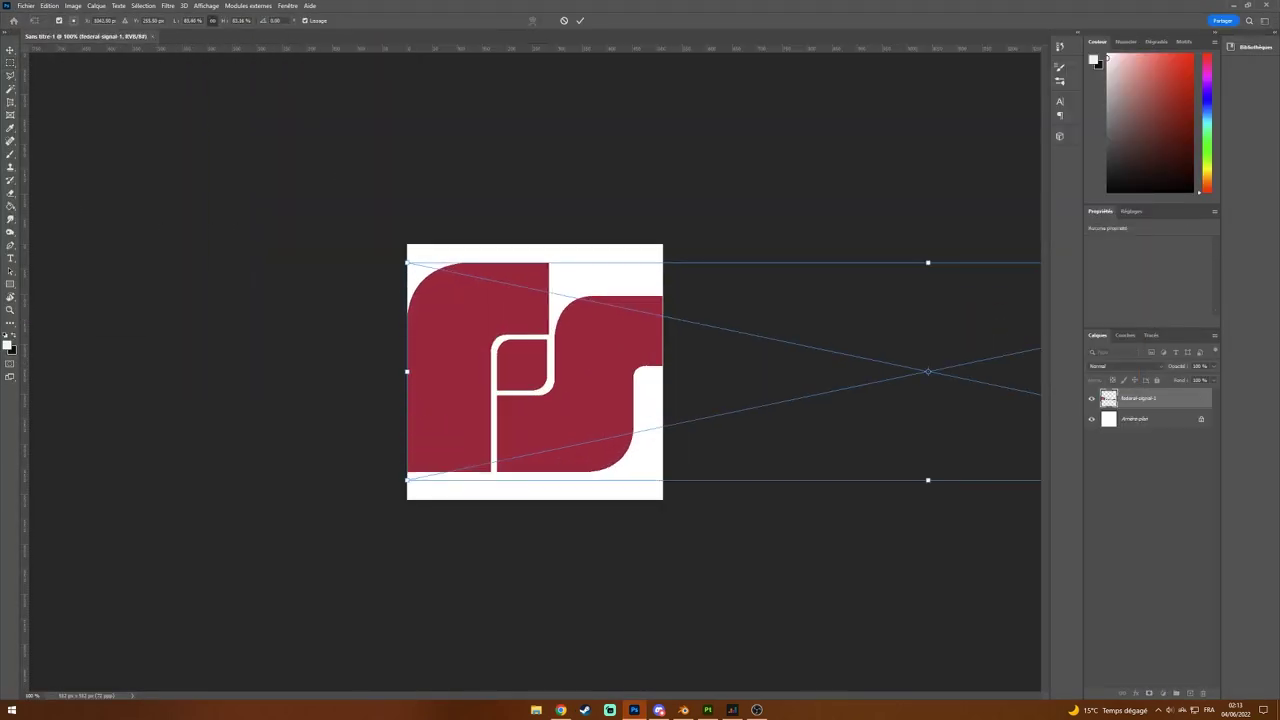
Step: Commit the logo, hide the white background and save the image as a PNG
key(Return)
click(1091, 419)
click(25, 5)
click(200, 163)
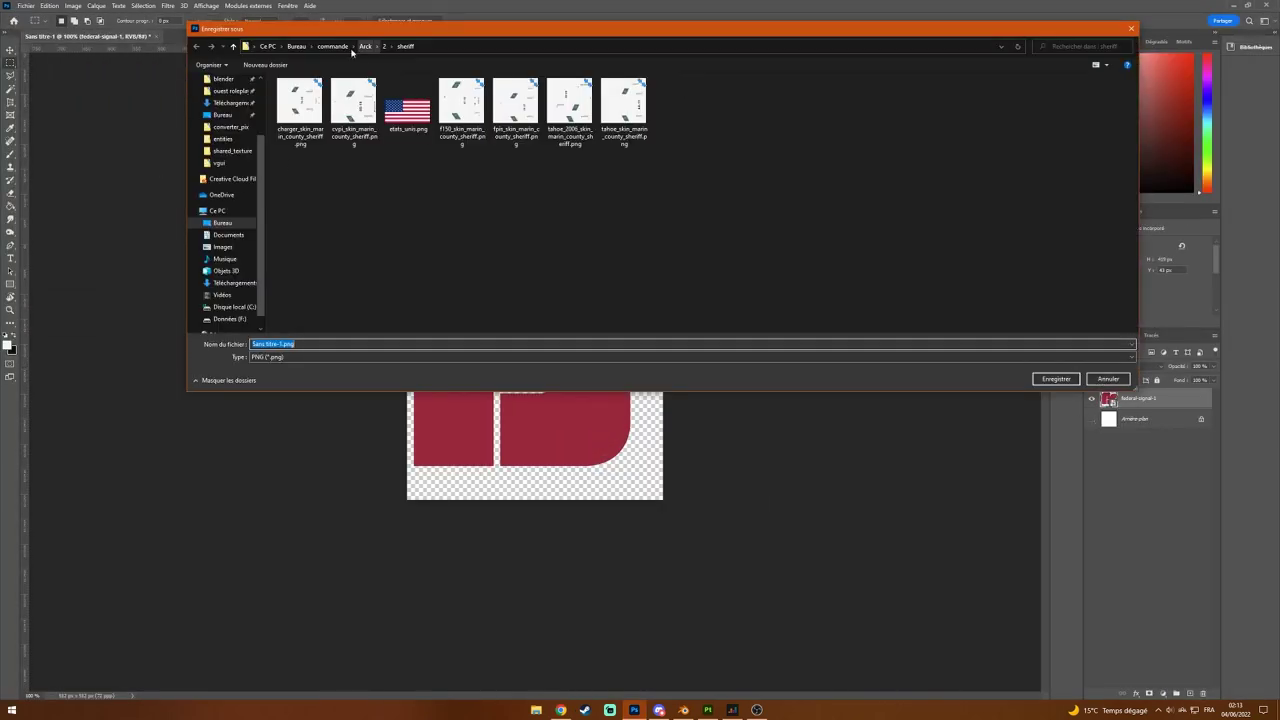
key(Return)
key(alt+Tab)
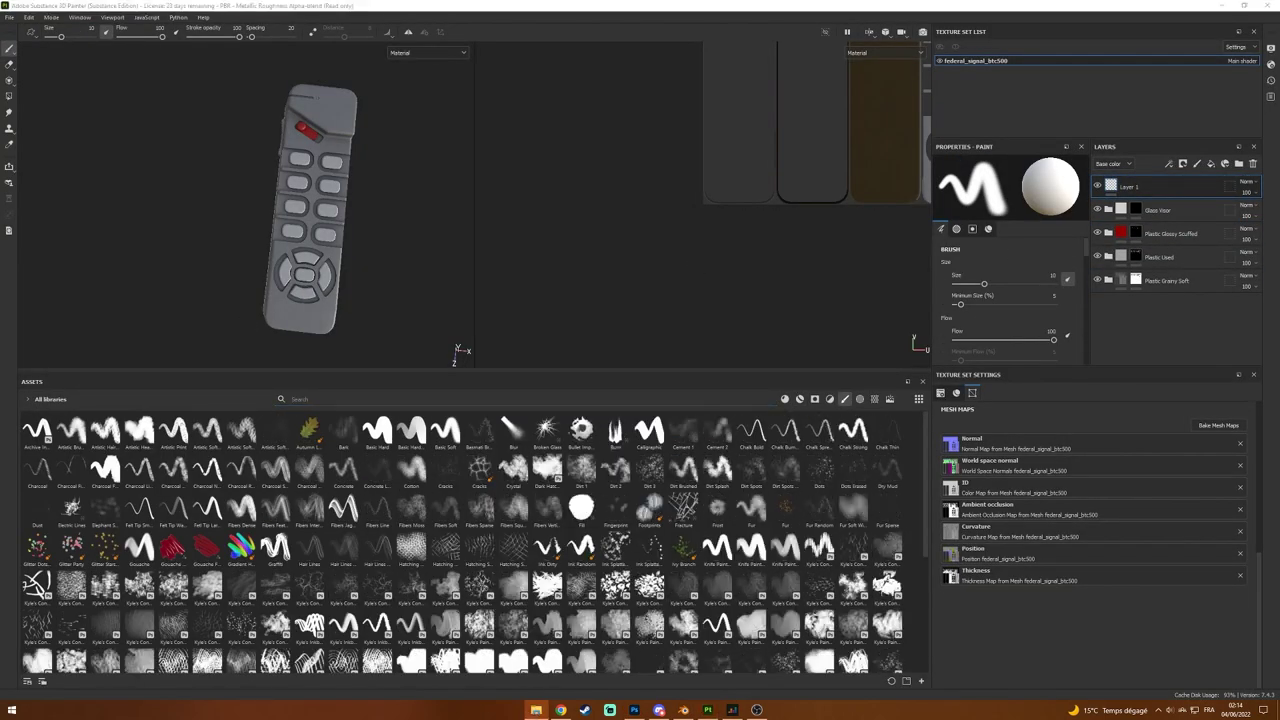
Step: Import logo_fs.png into the Painter project library as a resource
drag(558, 503, 558, 503)
click(712, 509)
click(775, 491)
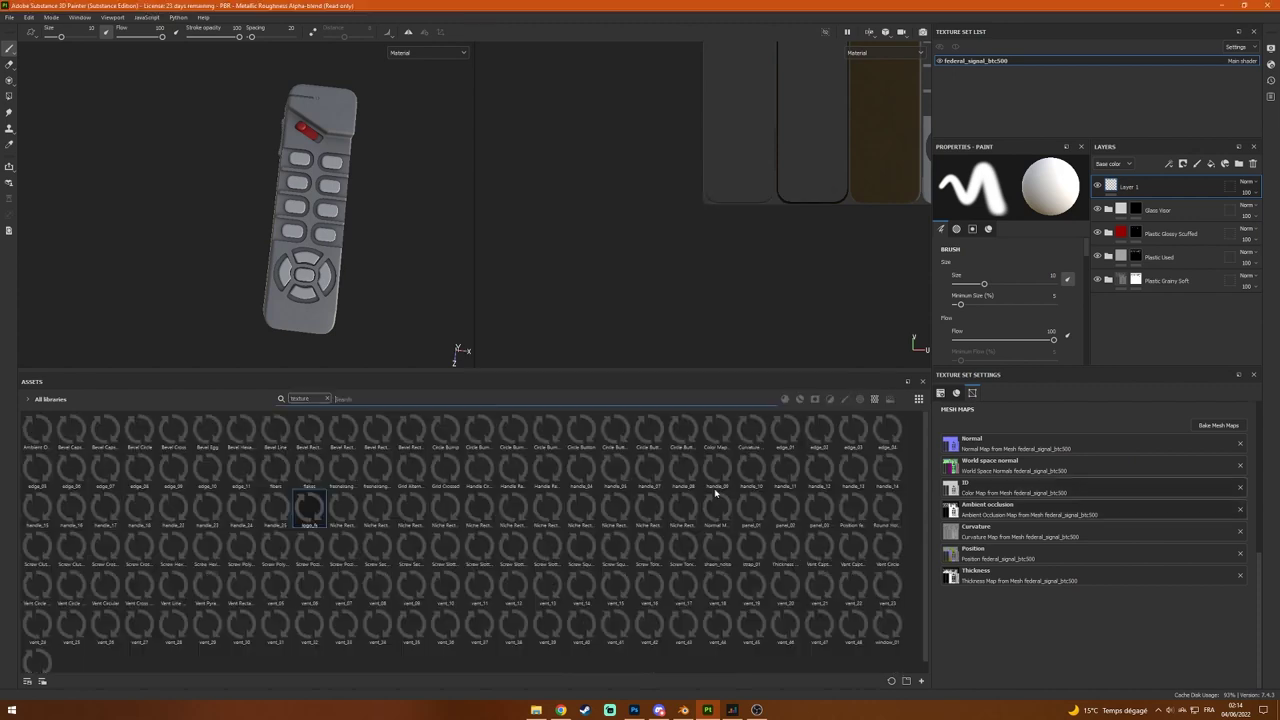
scroll(1040, 300, down, 5)
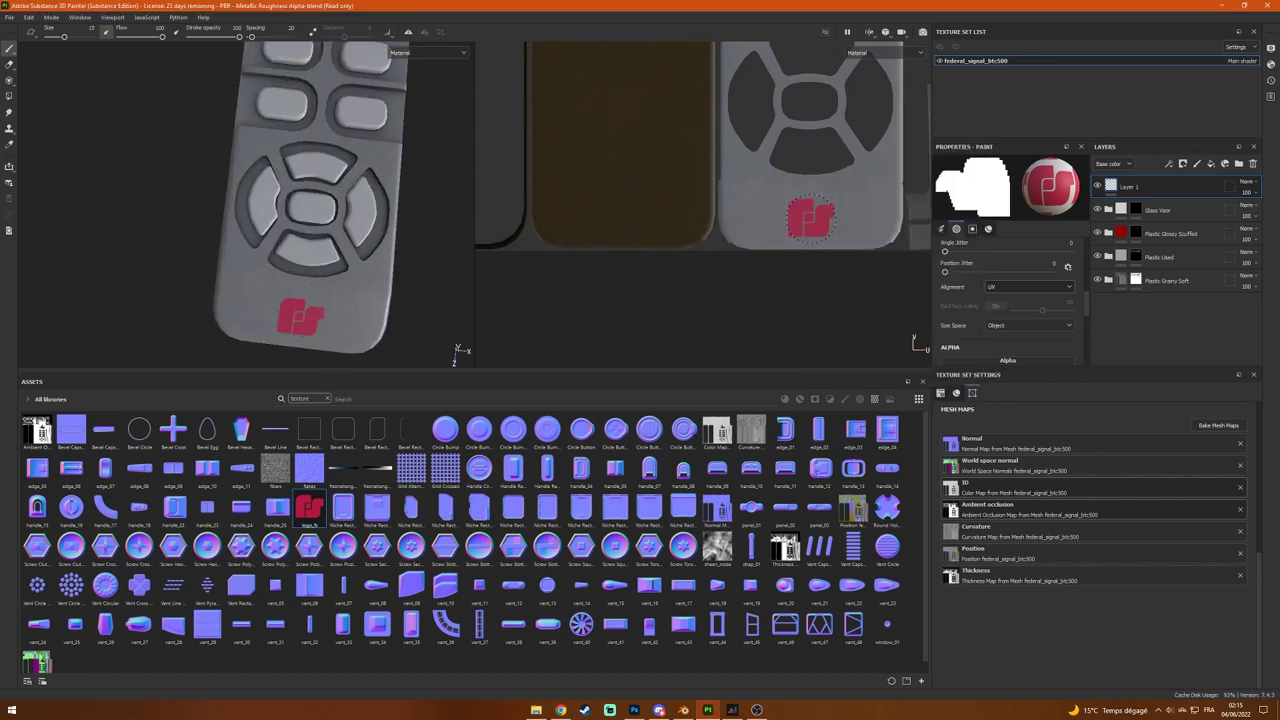
Step: View the remote's lower face and browse the asset types to find the logo
alt+drag(350, 220, 300, 200)
click(785, 399)
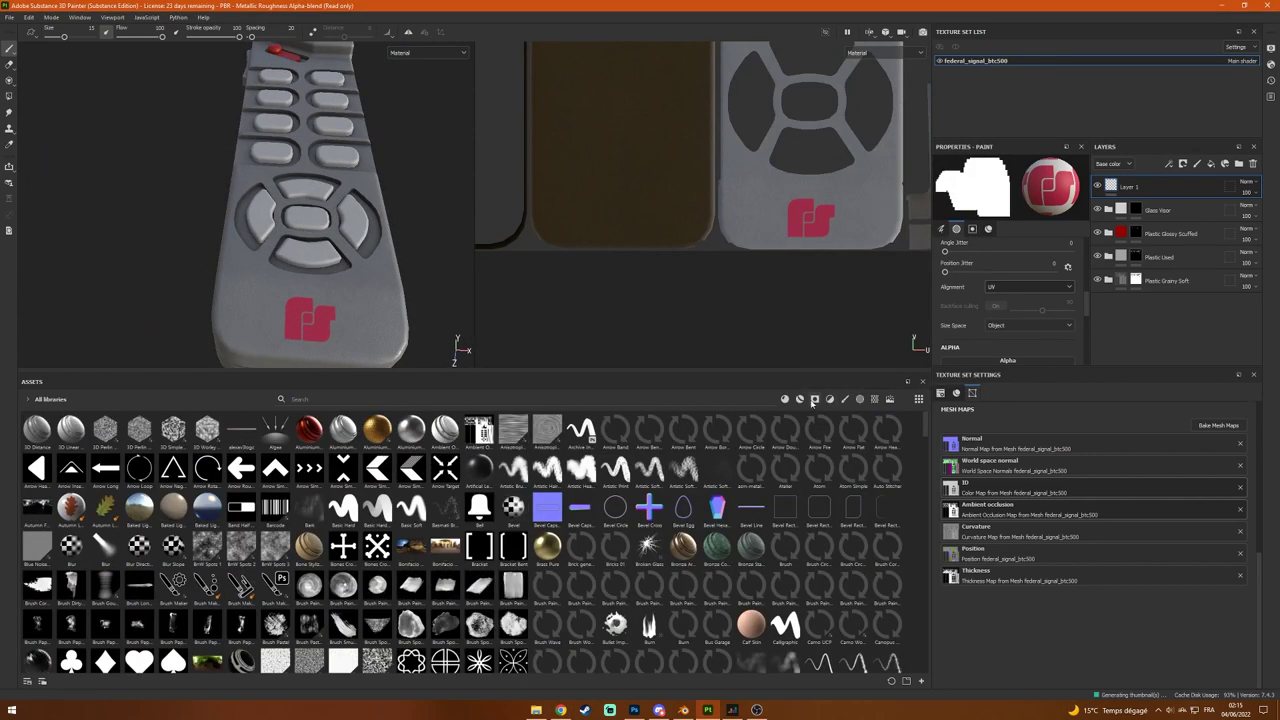
click(845, 399)
click(830, 399)
click(808, 400)
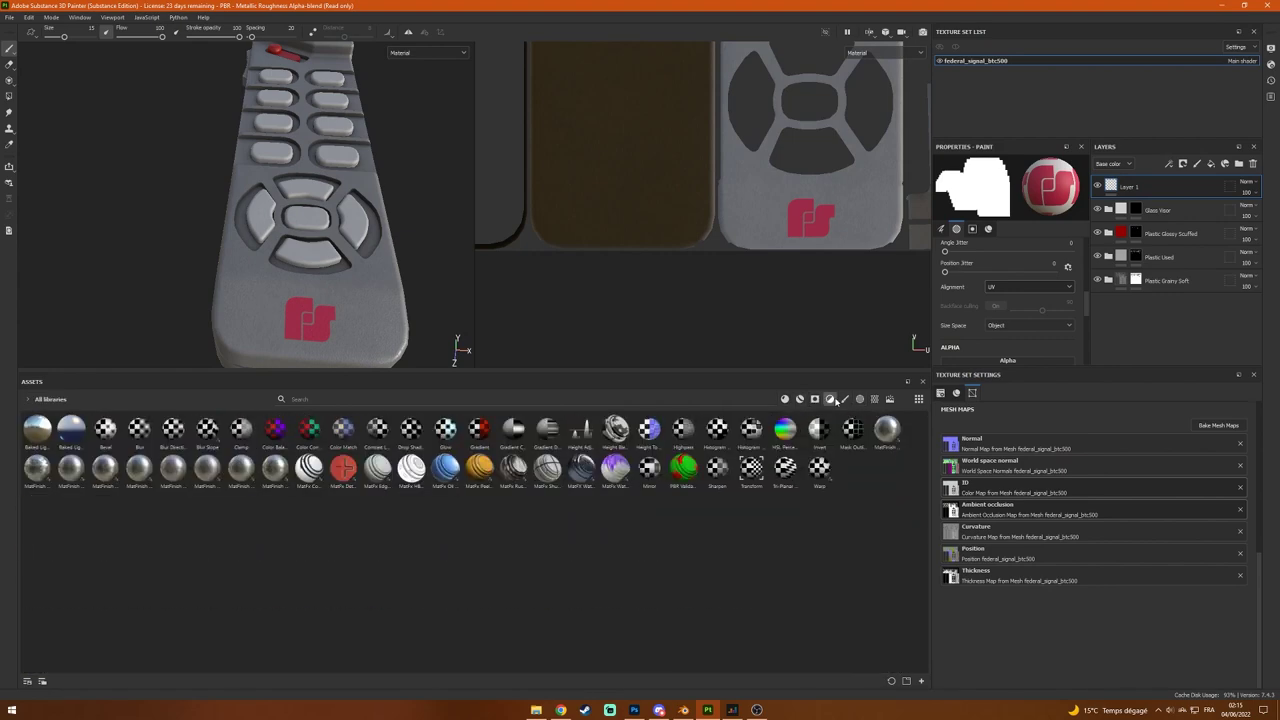
click(874, 399)
click(495, 398)
Step: Draw a large solid red circle in Photoshop and save it as a PNG
text(ci)
click(636, 709)
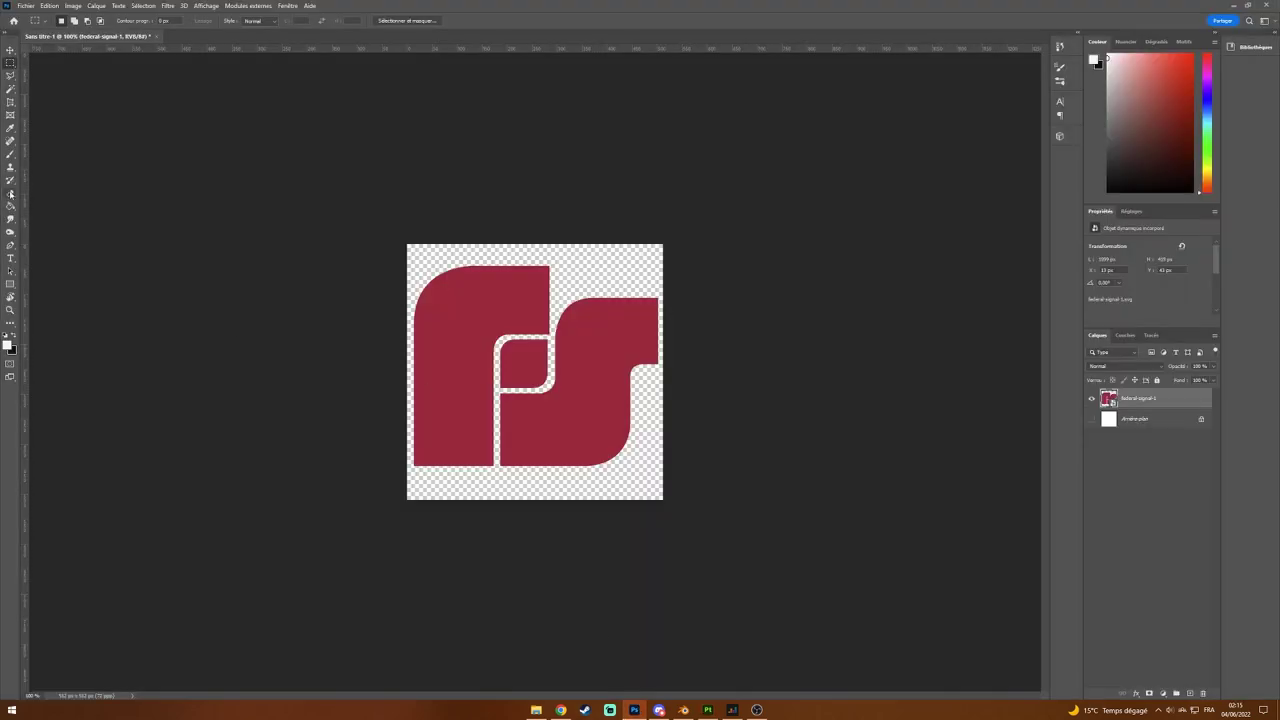
key(b)
right_click(598, 382)
key(Return)
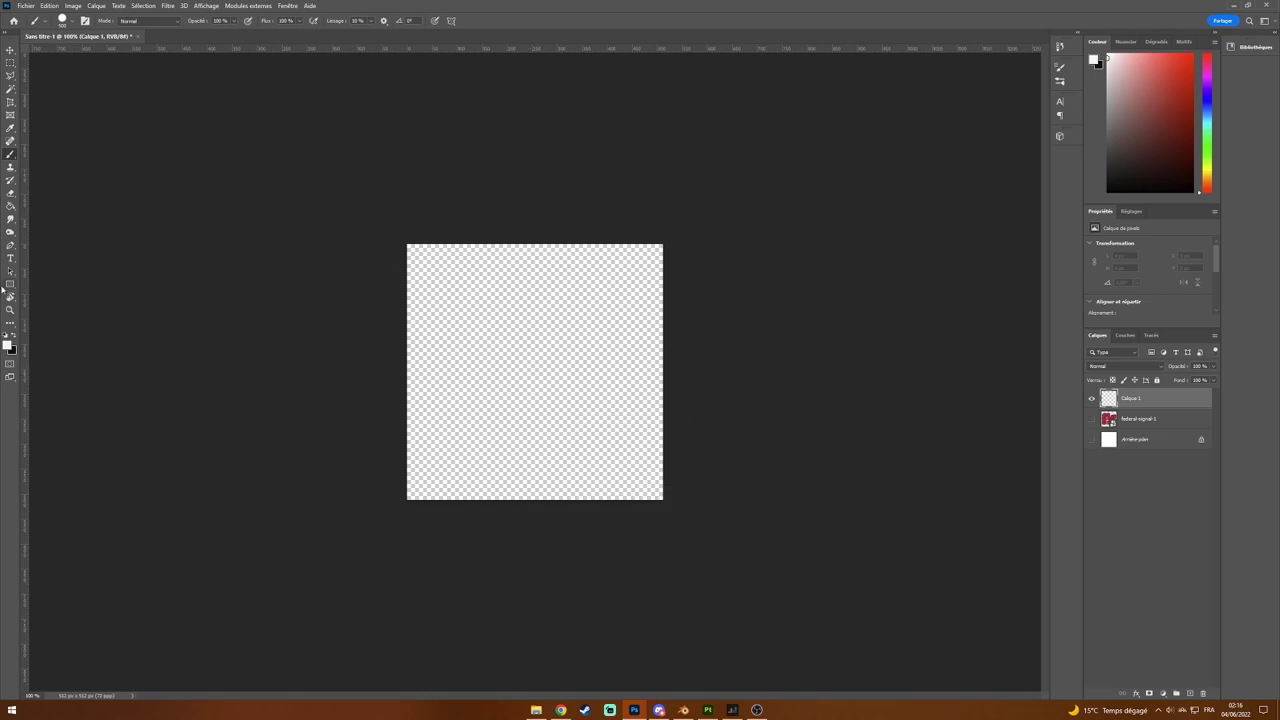
drag(715, 257, 700, 250)
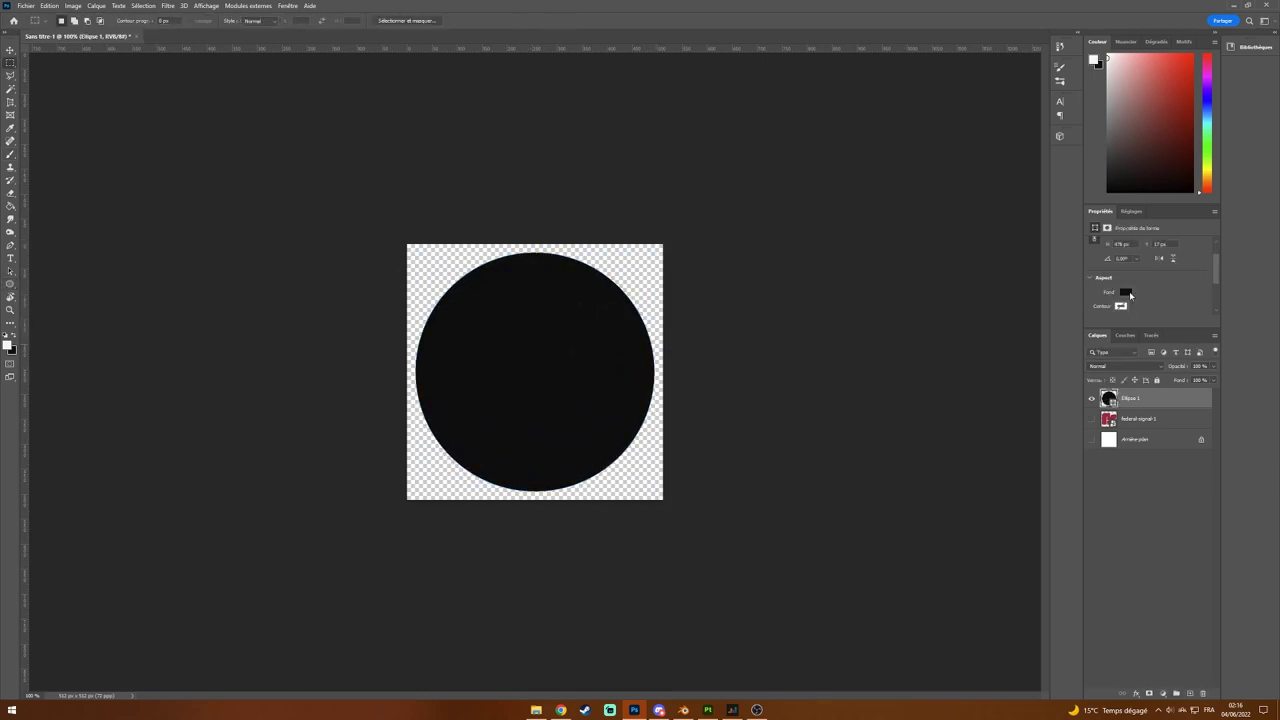
click(1125, 291)
click(26, 5)
click(174, 161)
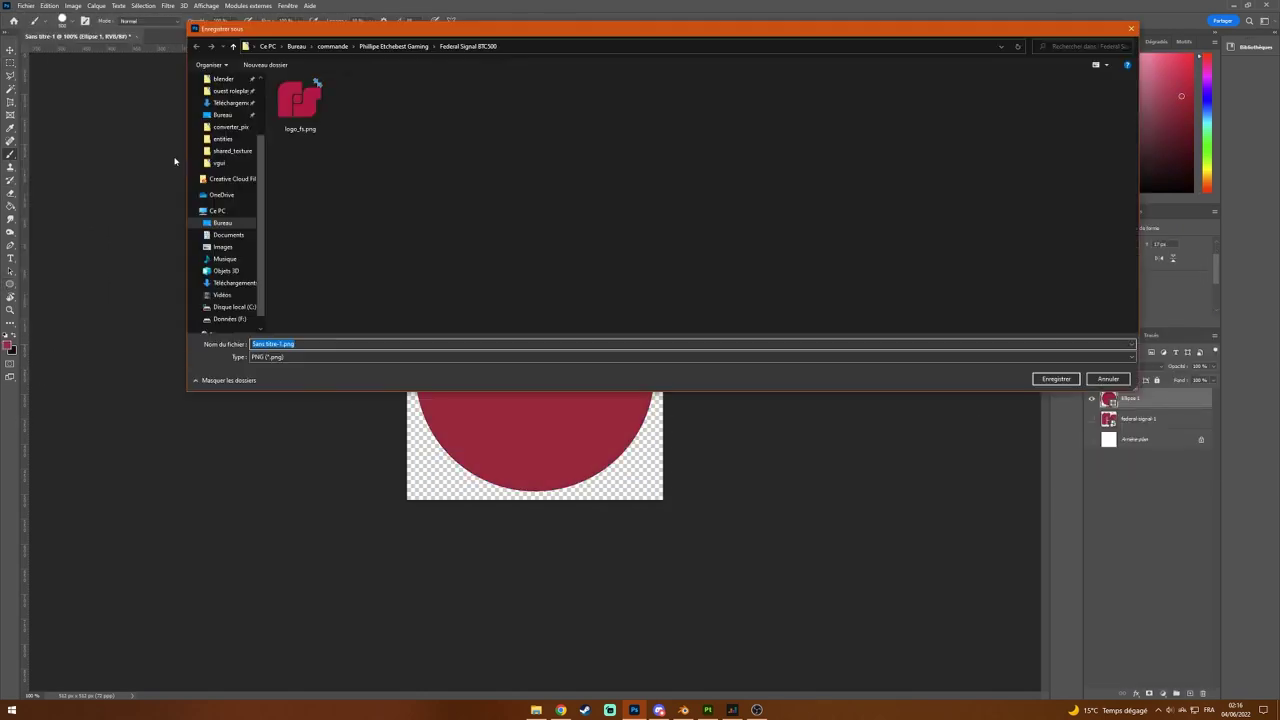
text(e)
key(Escape)
Step: Remove the circle's fill to leave a red ring and save it as a separate PNG
key(ctrl+z)
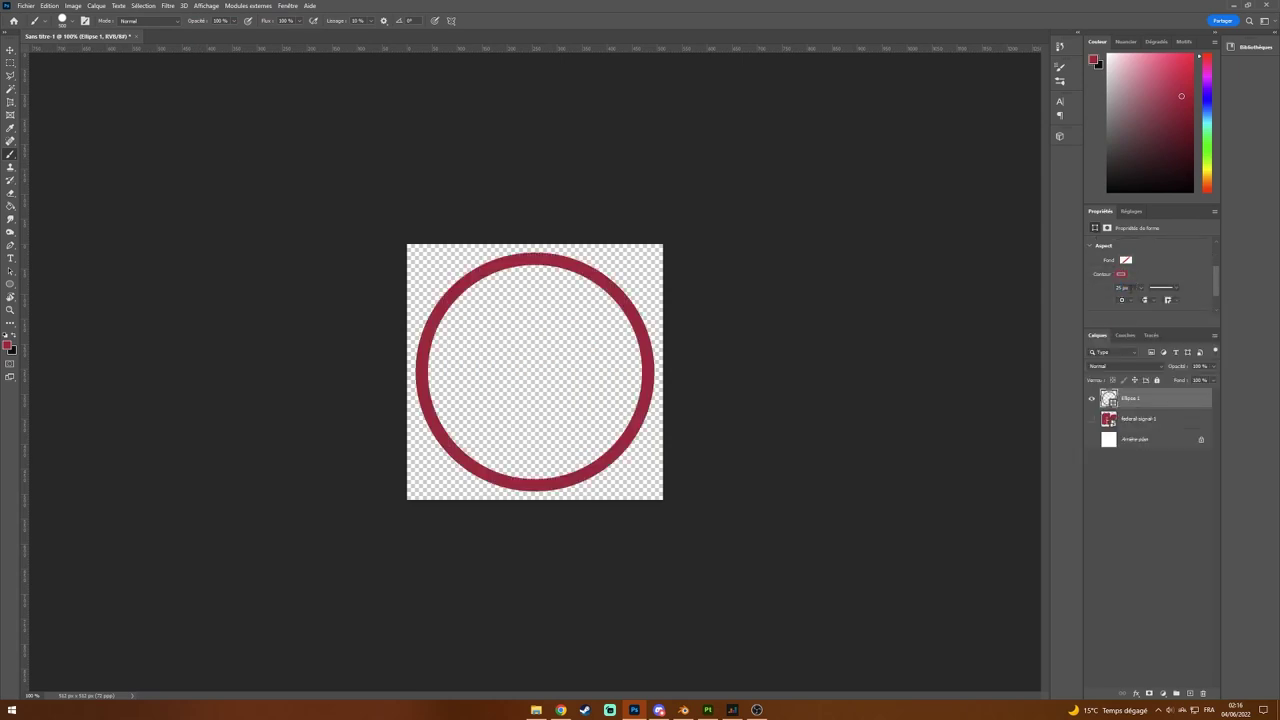
click(26, 5)
click(40, 100)
text(40)
key(Return)
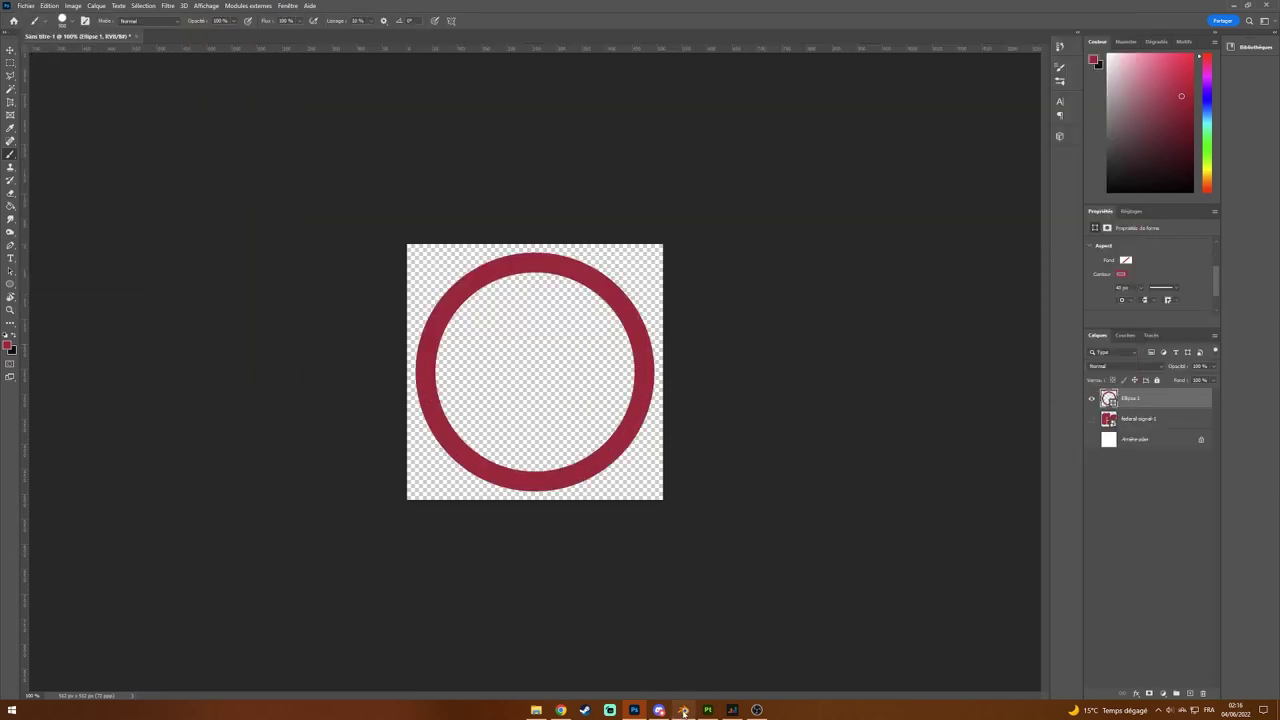
key(alt+Tab)
click(799, 399)
Step: Import the two circle PNGs into Assets, replacing the ring with its updated version
click(766, 491)
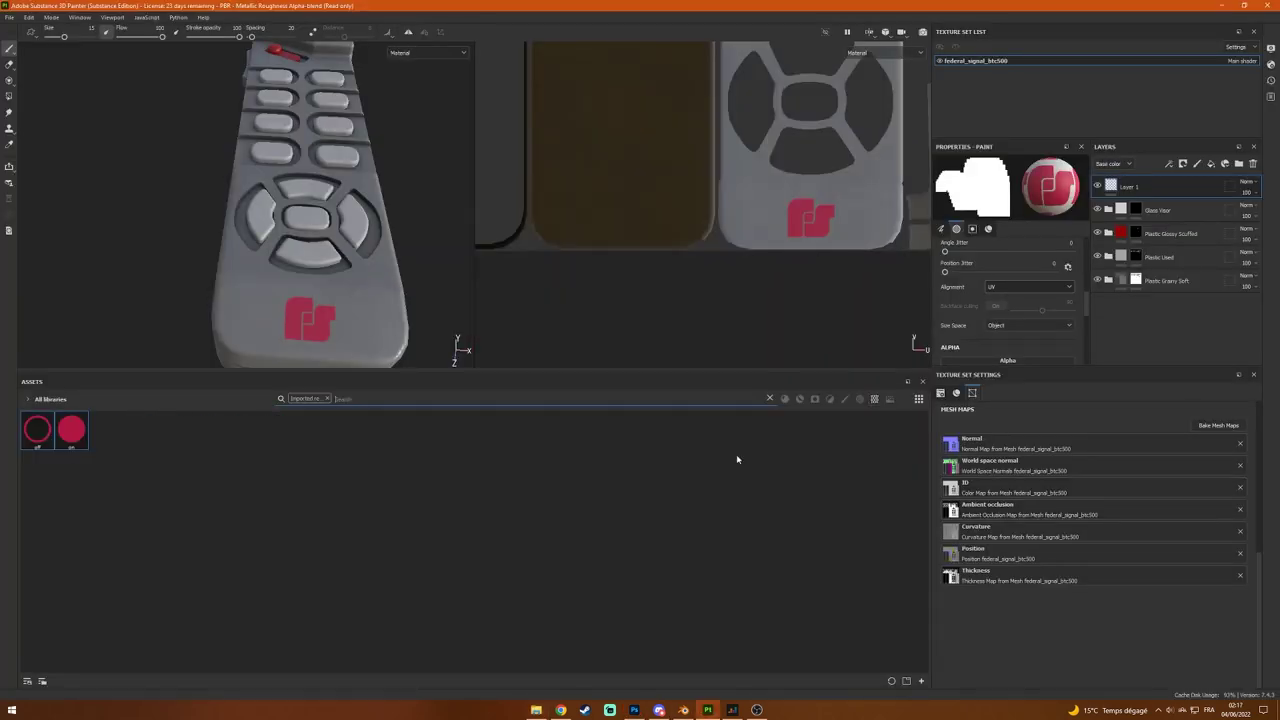
scroll(755, 180, up, 2)
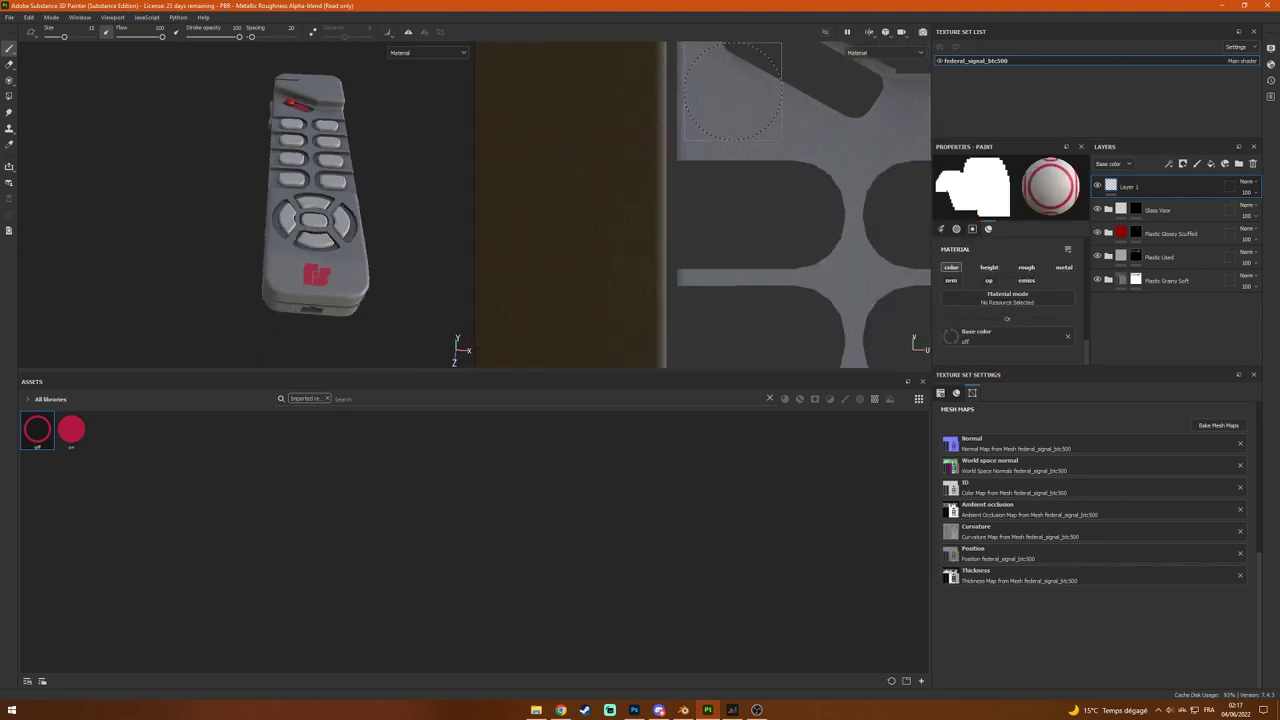
scroll(755, 180, up, 2)
scroll(755, 180, up, 2)
key(alt+Tab)
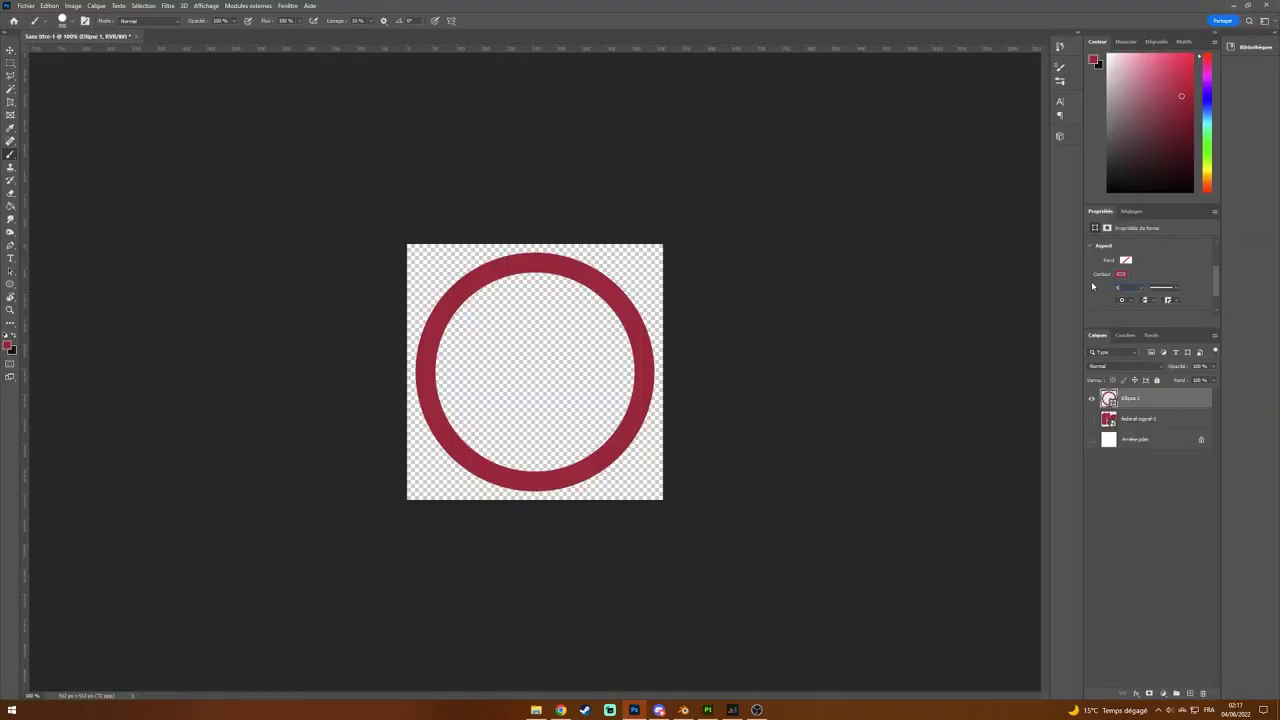
key(alt+Tab)
drag(342, 510, 457, 343)
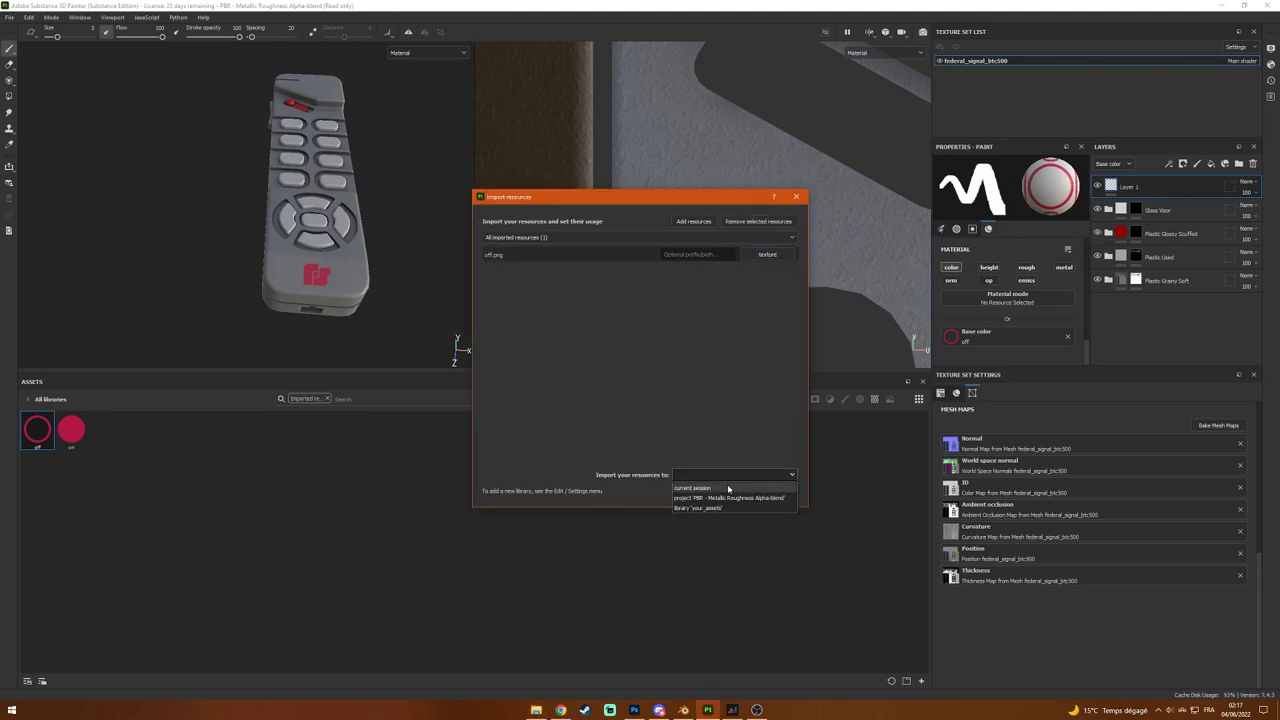
click(766, 491)
scroll(880, 277, down, 2)
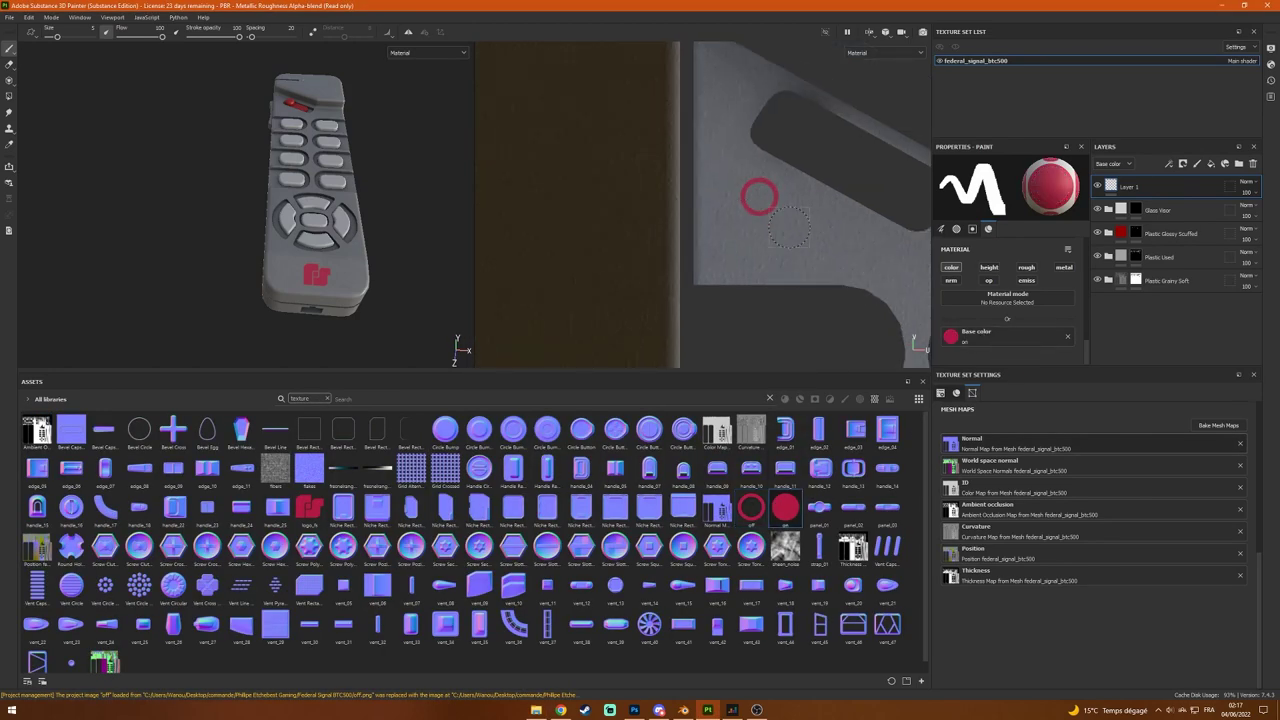
Step: Set the Glass Visor fill's base colour to red and inspect the remote's buttons
alt+drag(325, 125, 334, 166)
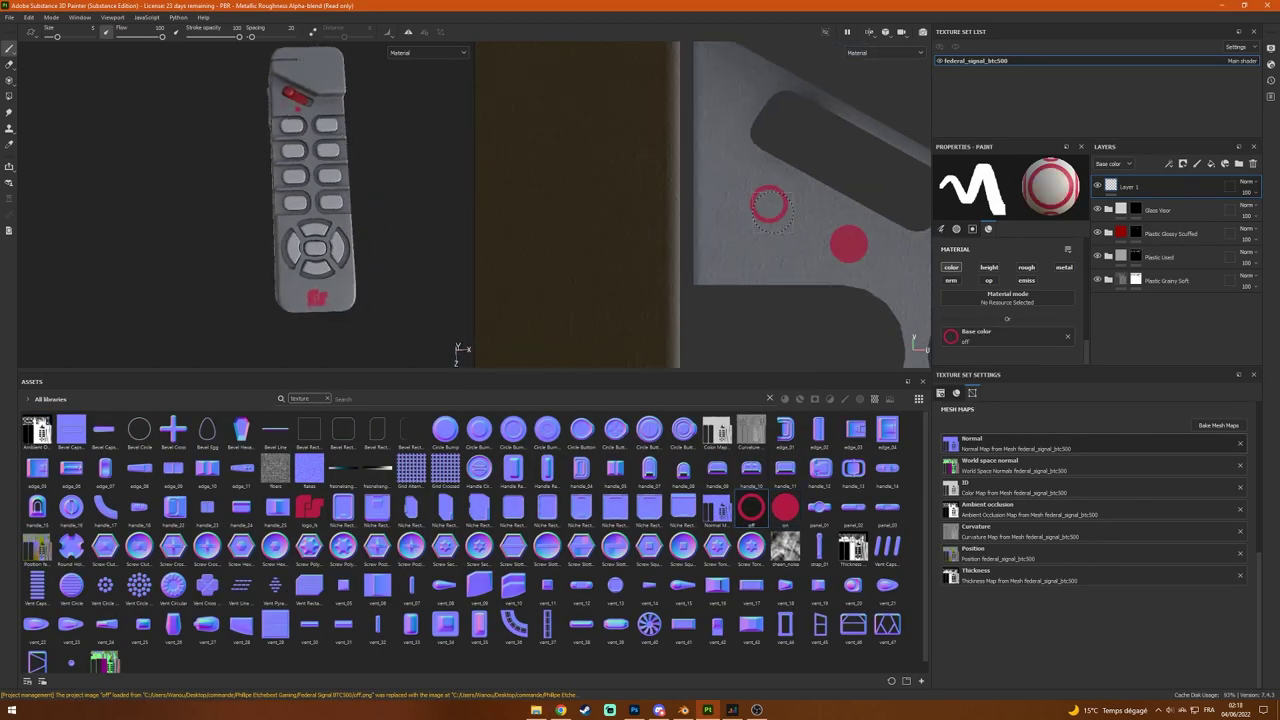
click(634, 710)
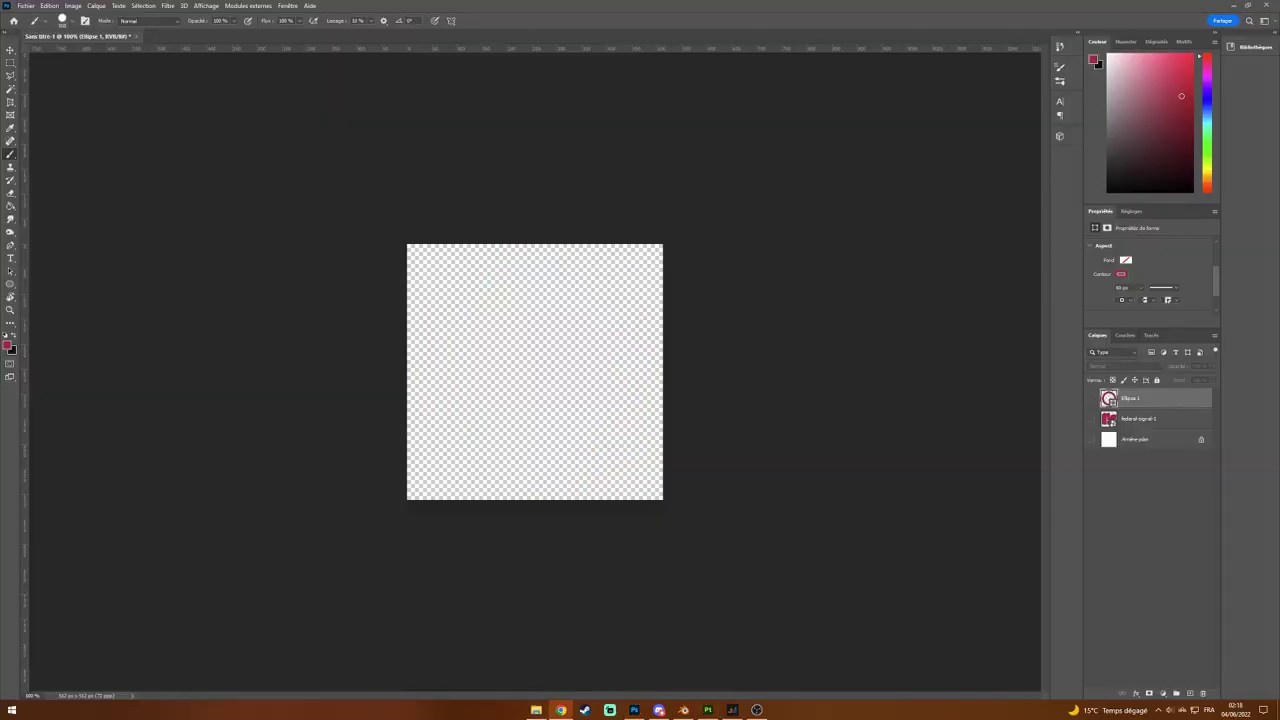
key(alt+Tab)
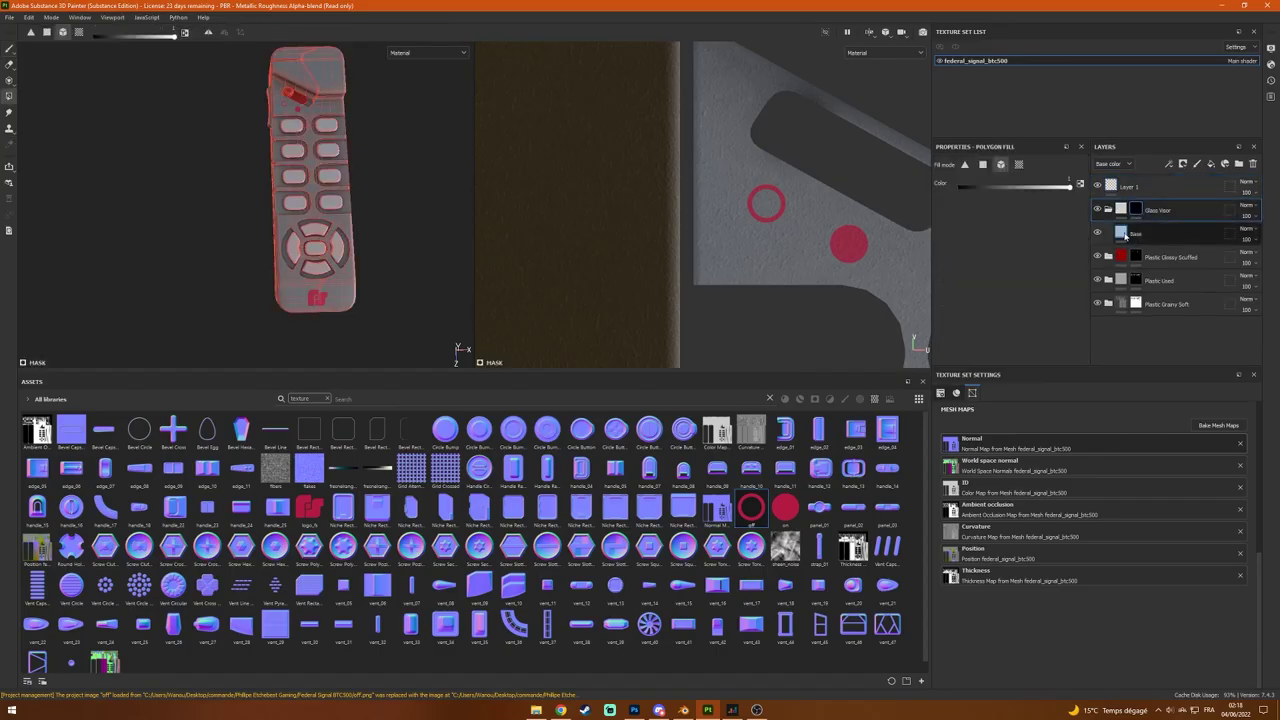
click(1005, 255)
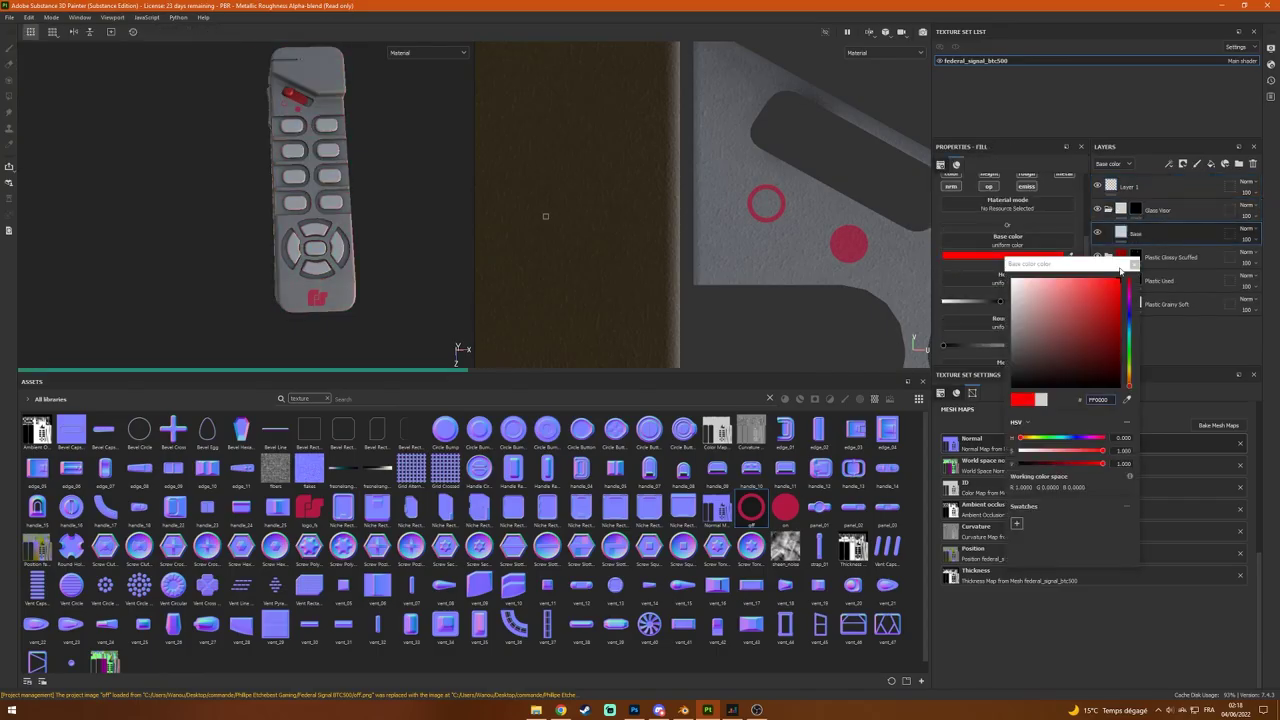
scroll(300, 200, up, 3)
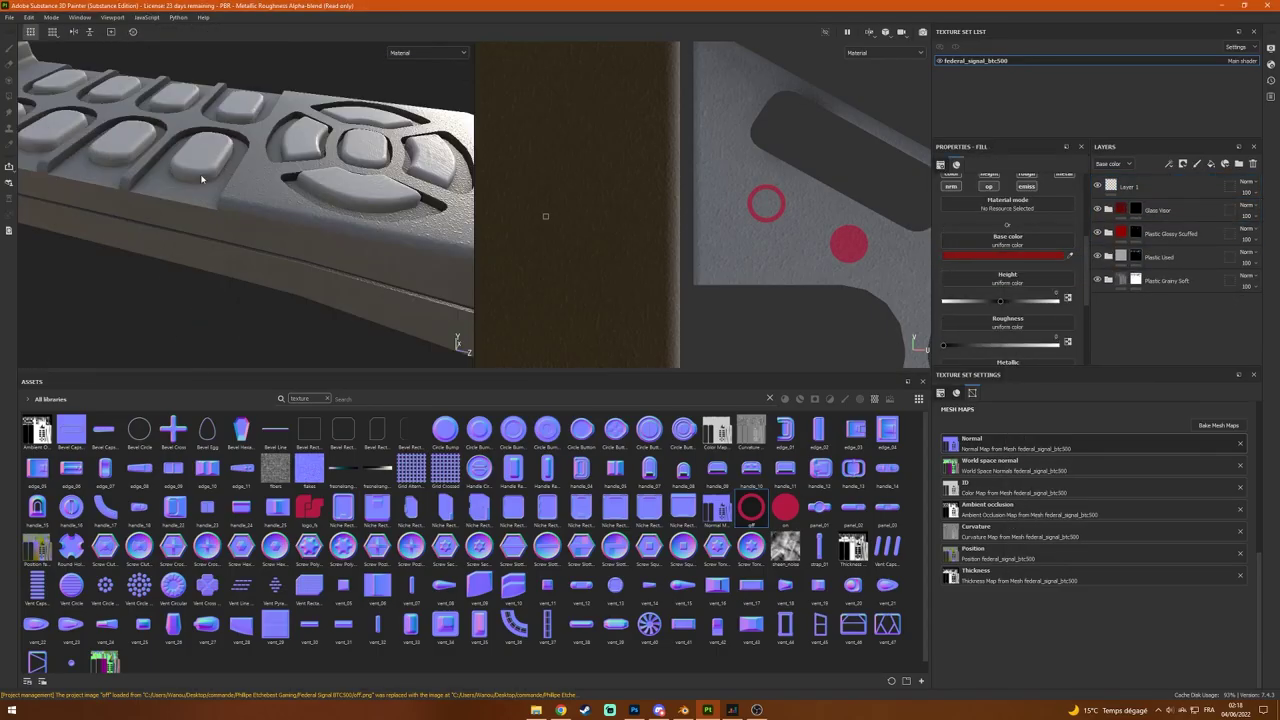
mouse_move(300, 200)
alt+mouse_down()
mouse_move(327, 183)
mouse_move(371, 229)
alt+mouse_up()
scroll(327, 183, down, 3)
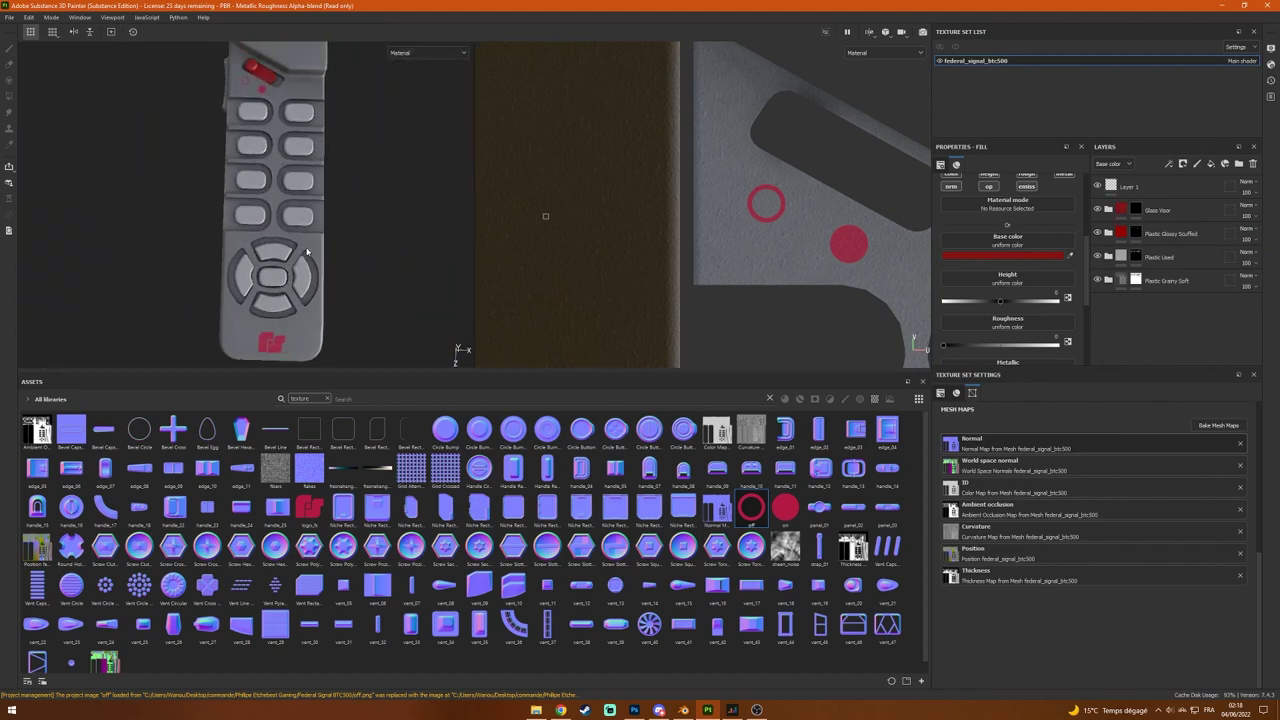
Step: Place the remote's reference photo in Photoshop, enlarged across the canvas
key(alt+Tab)
click(25, 5)
click(60, 210)
double_click(300, 160)
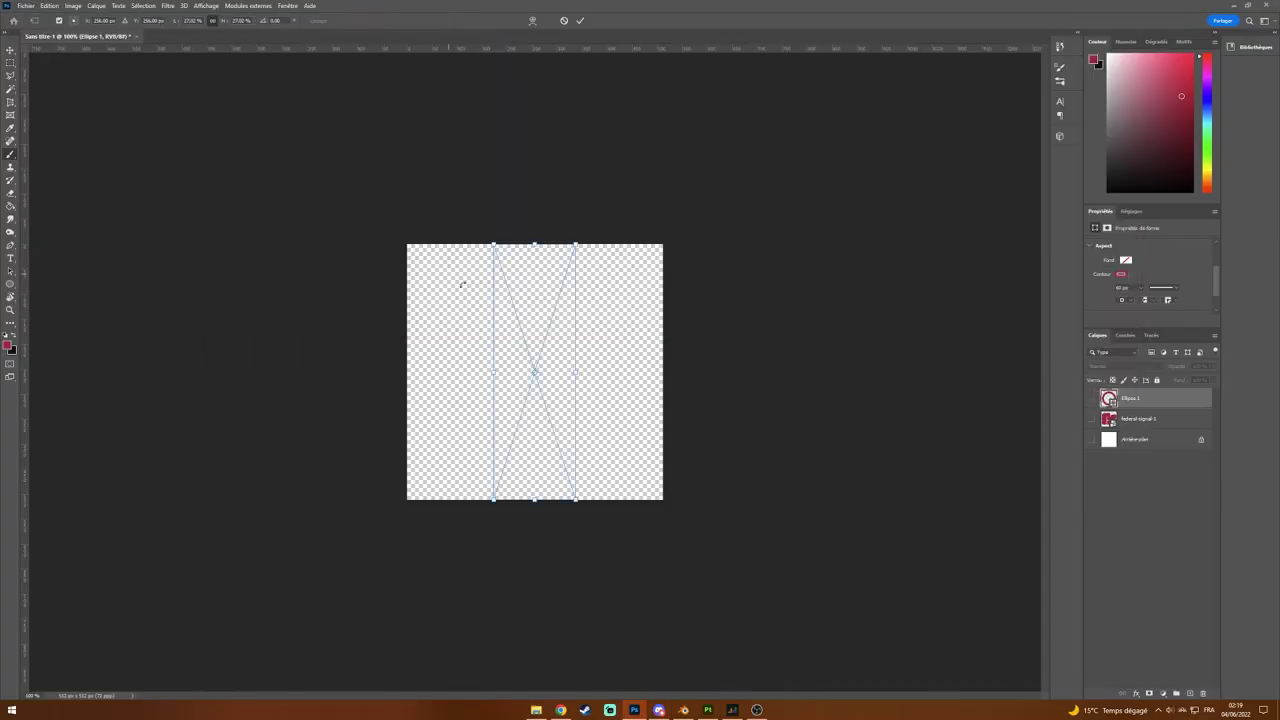
drag(643, 349, 691, 373)
key(Return)
Step: Add a label text layer, changing it from WAIL to YELP to HI-LO, and save it
click(11, 258)
key(ctrl+shift+alt+n)
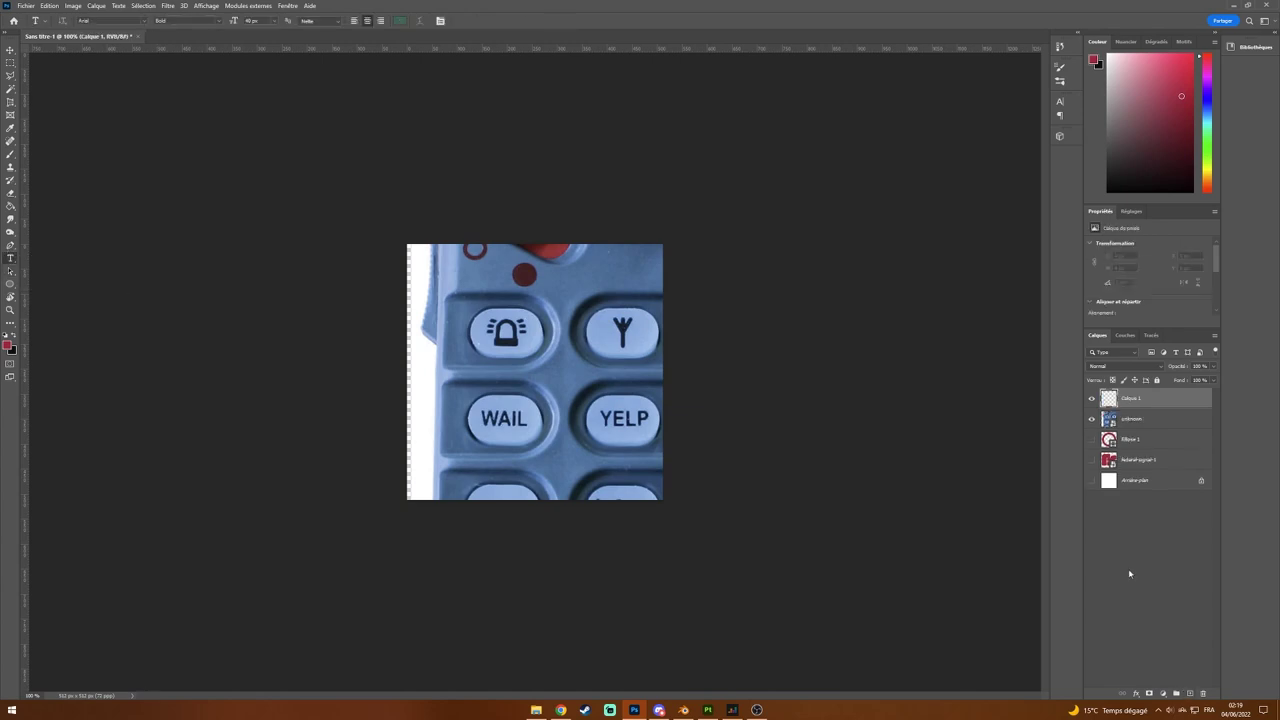
click(434, 383)
text(WAIL)
drag(468, 386, 630, 408)
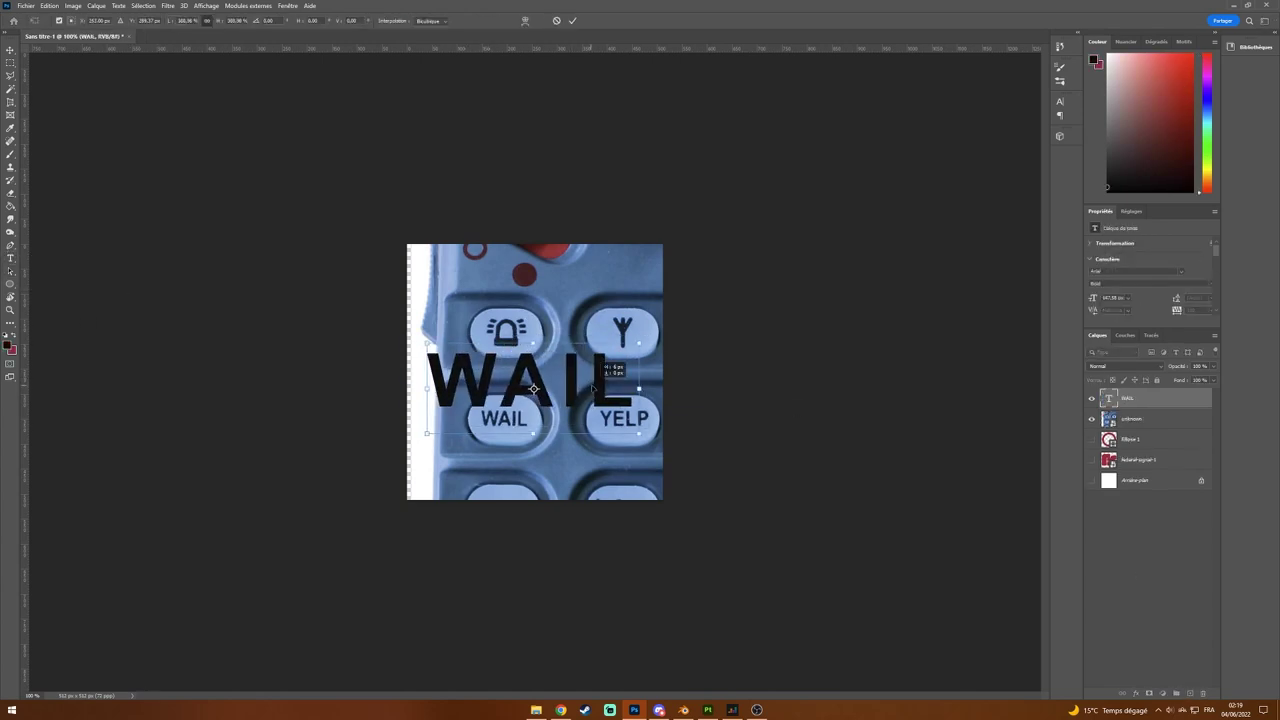
click(505, 385)
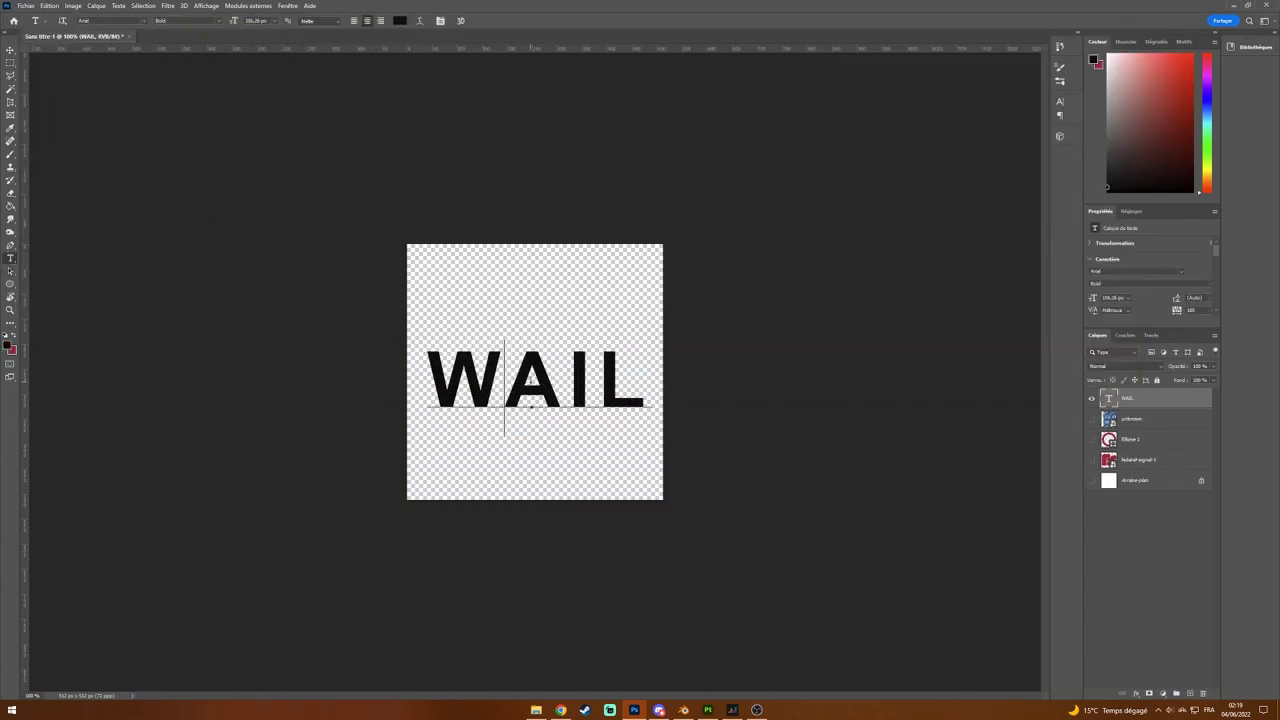
key(ctrl+a)
text(YELP)
click(476, 20)
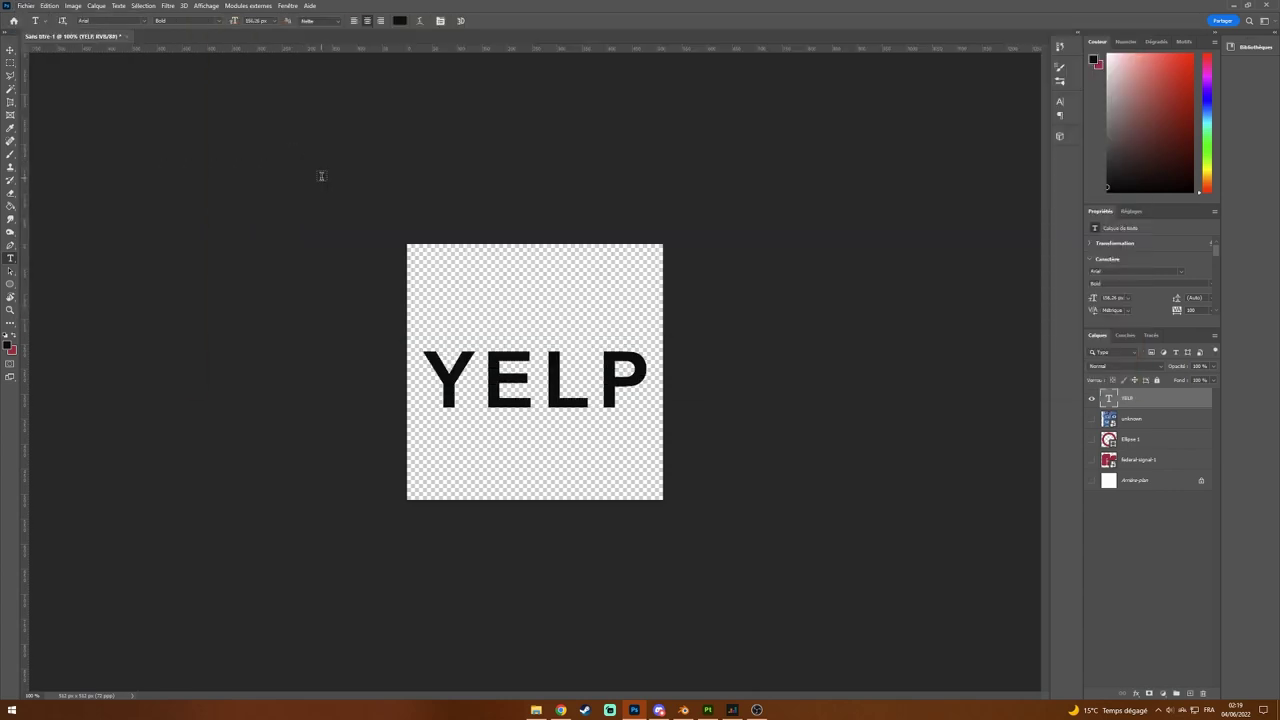
text(Hi-LO)
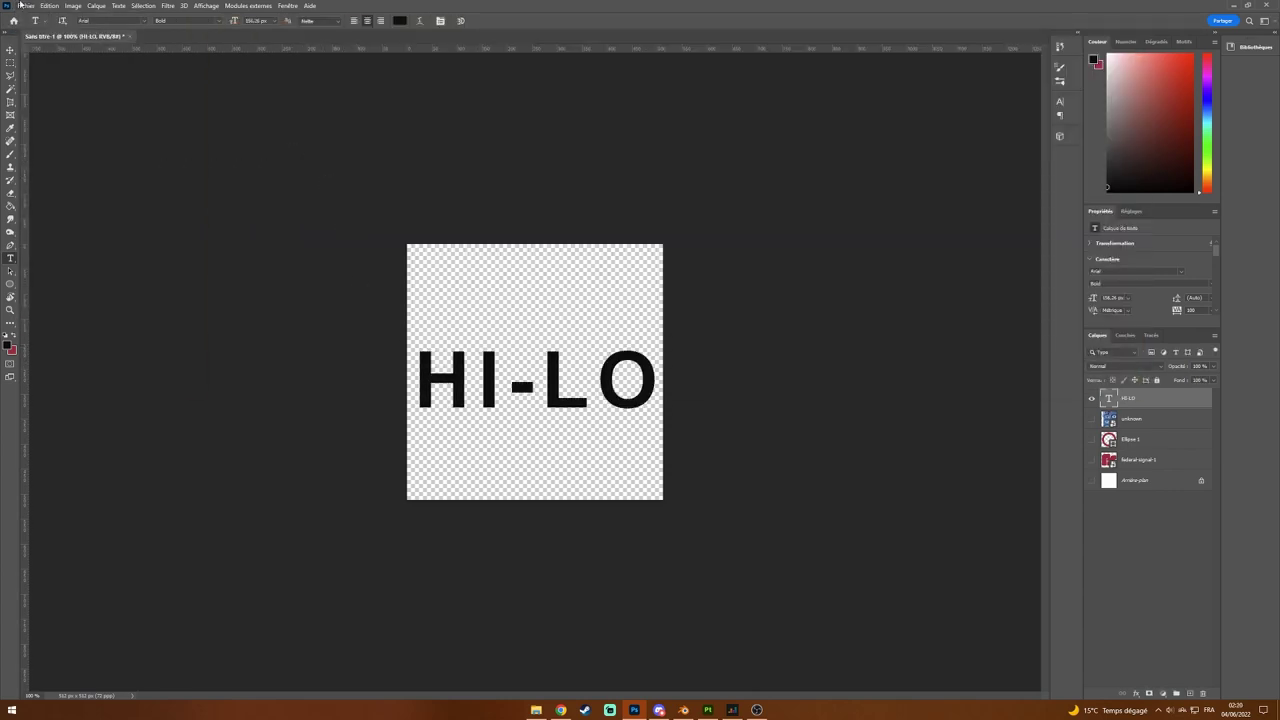
click(476, 20)
key(alt+Tab)
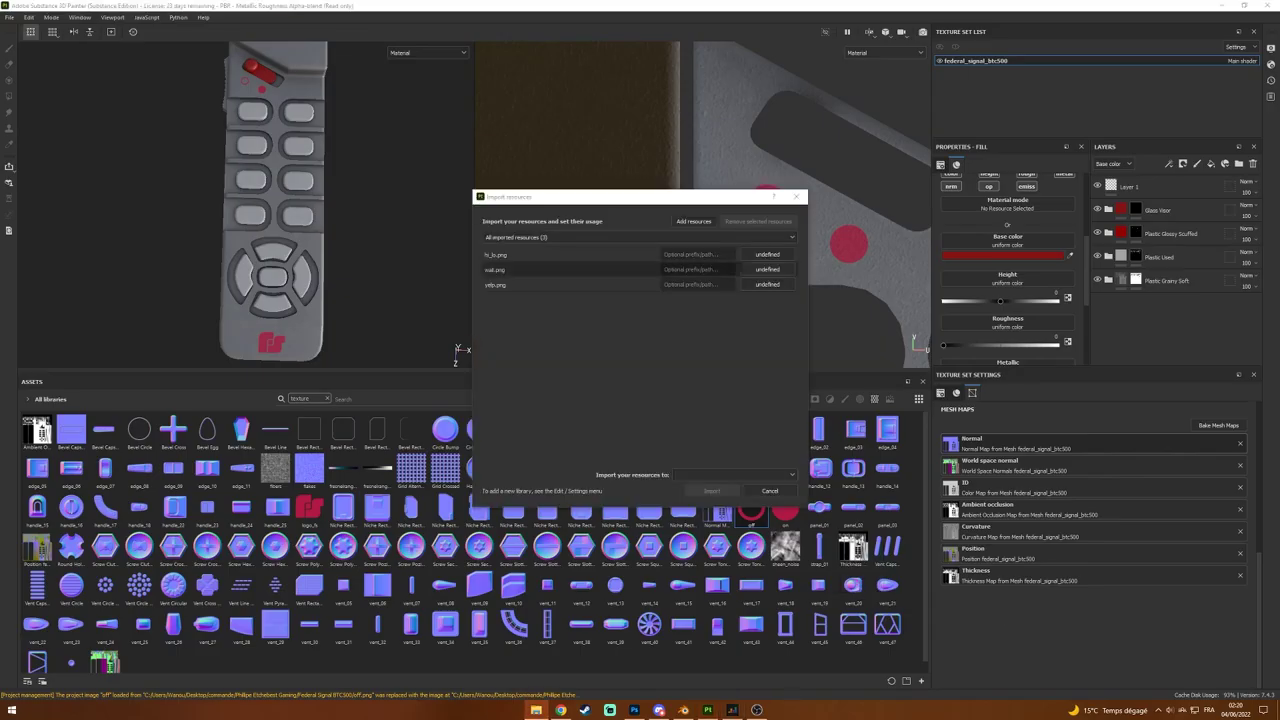
Step: Import the three label PNGs and stamp HI-LO, WAIL and YELP onto the buttons
click(757, 477)
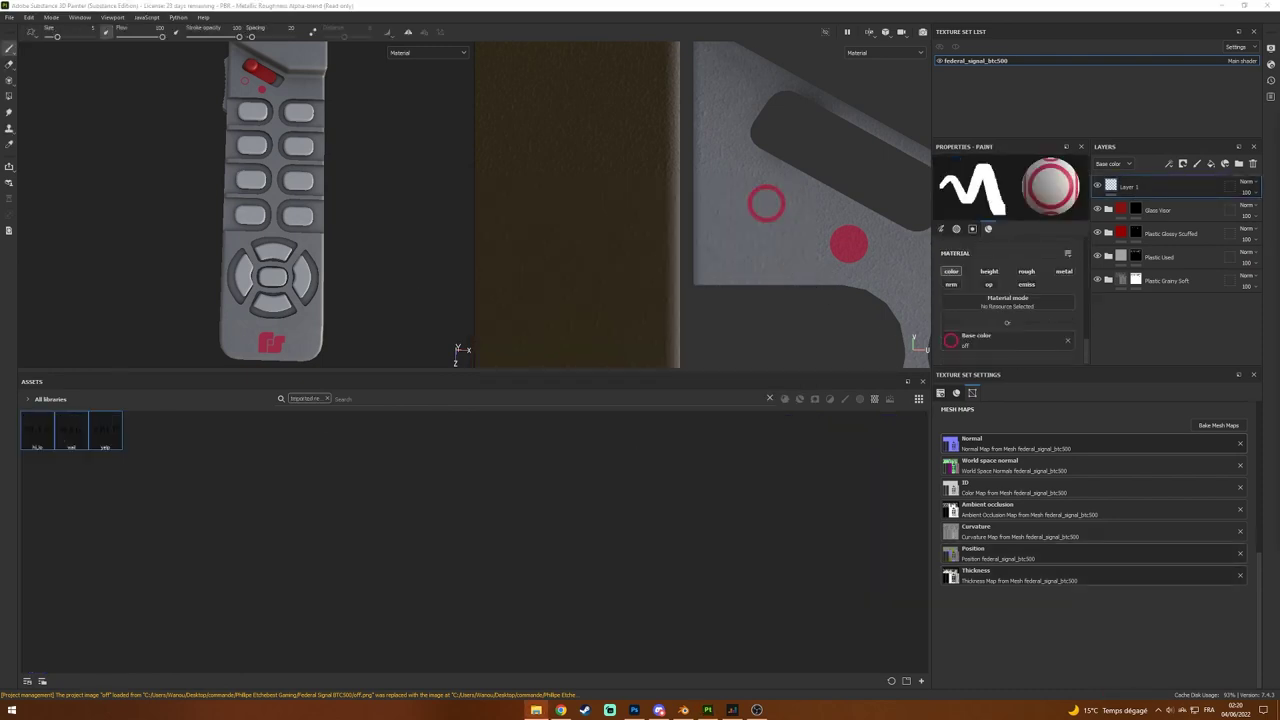
scroll(565, 170, up, 5)
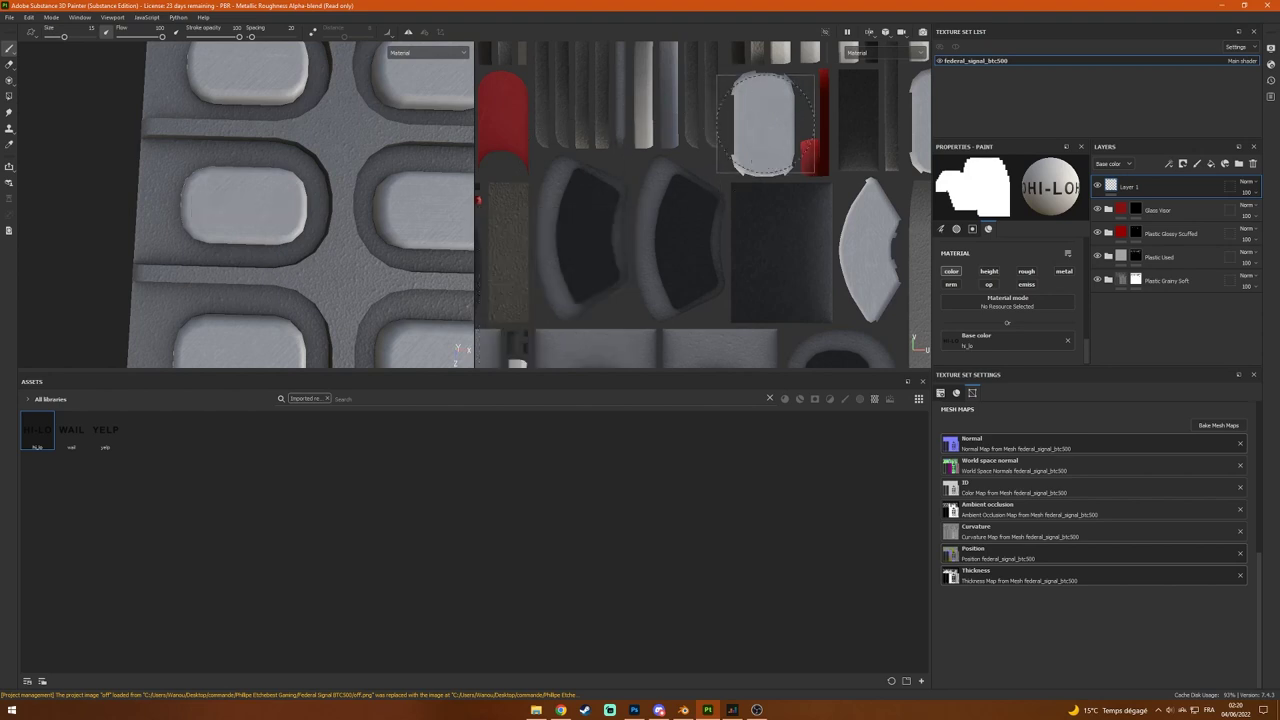
right_click(765, 125)
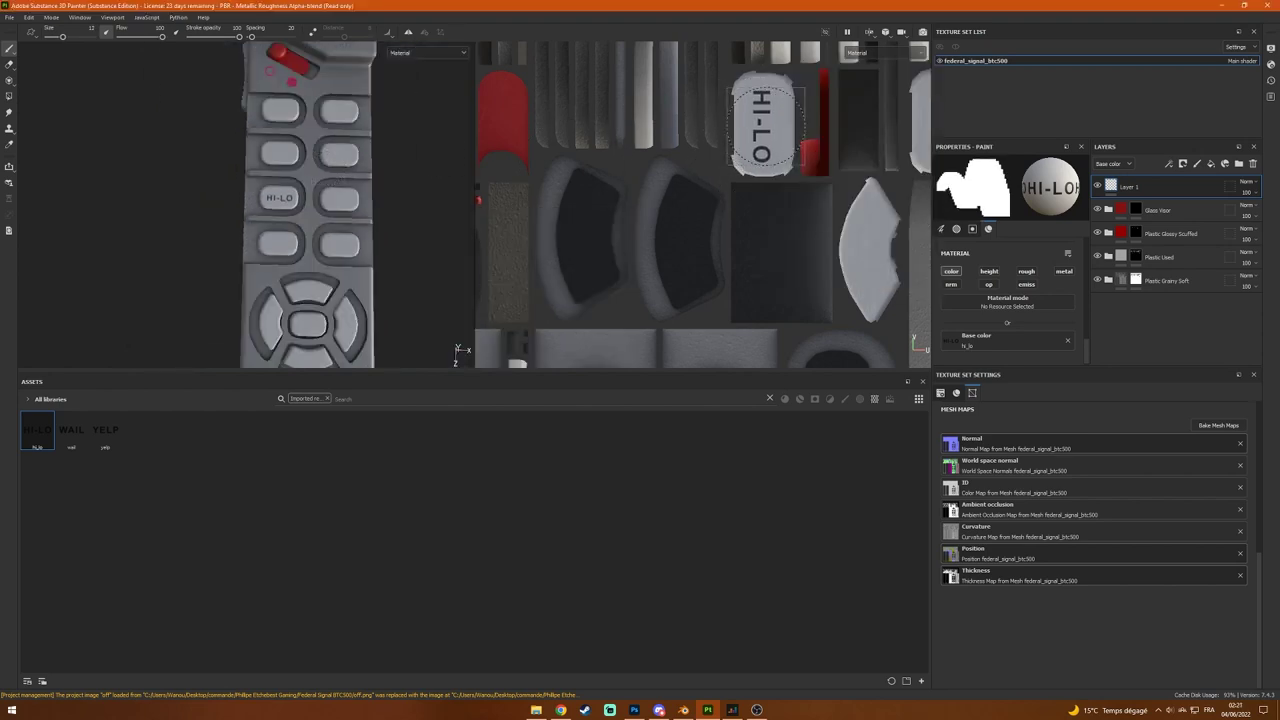
ctrl+right_drag(765, 125, 765, 125)
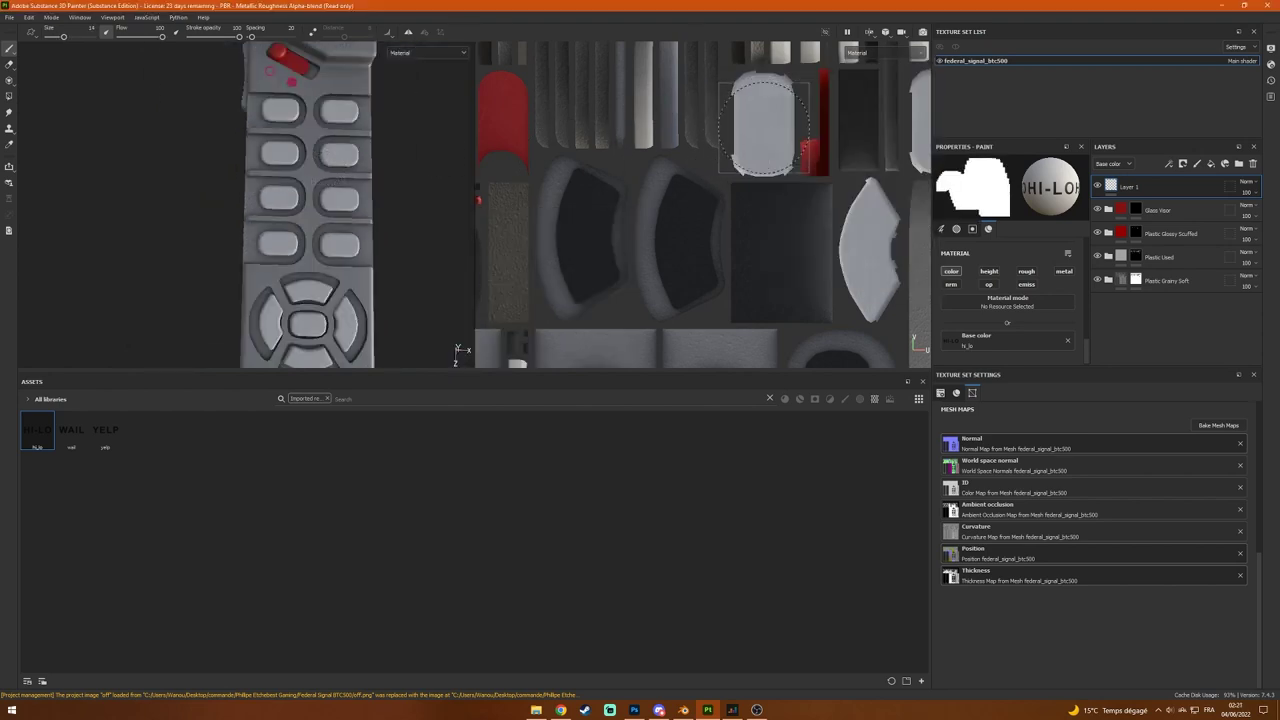
click(81, 429)
scroll(787, 190, up, 3)
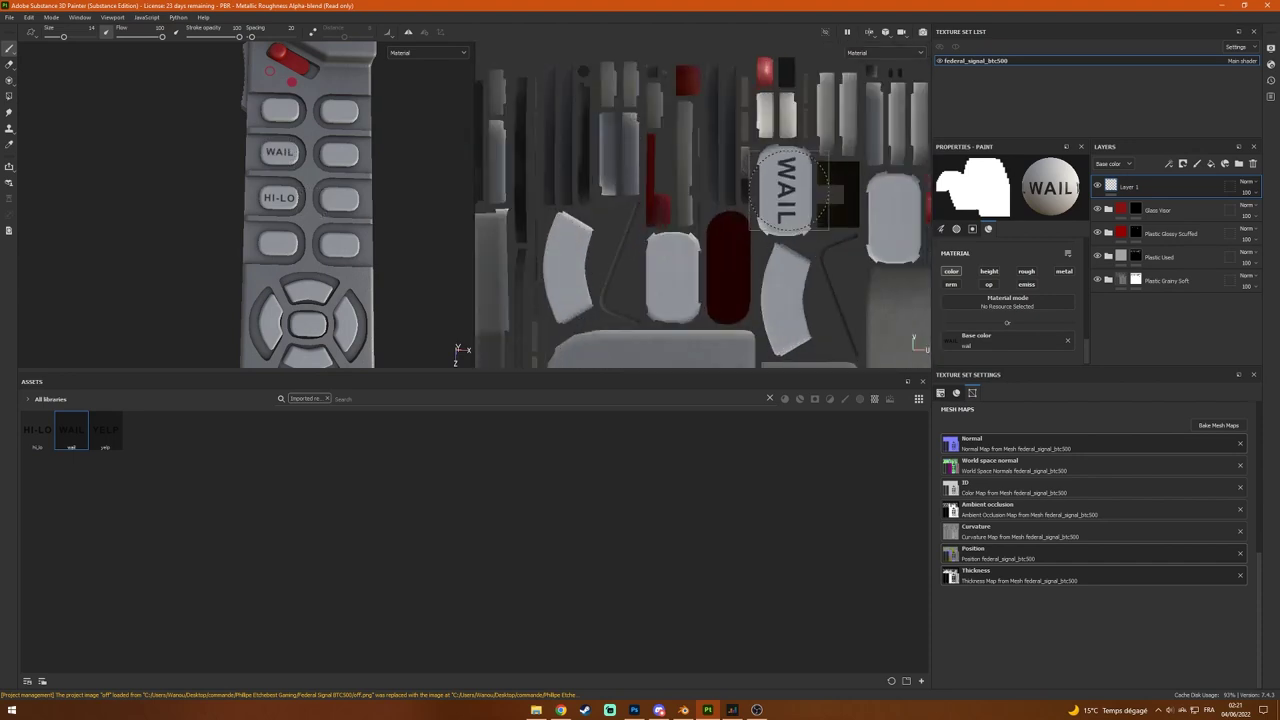
click(105, 430)
scroll(842, 258, up, 3)
Step: Type a large X in Photoshop and save it as cross.png
key(alt+Tab)
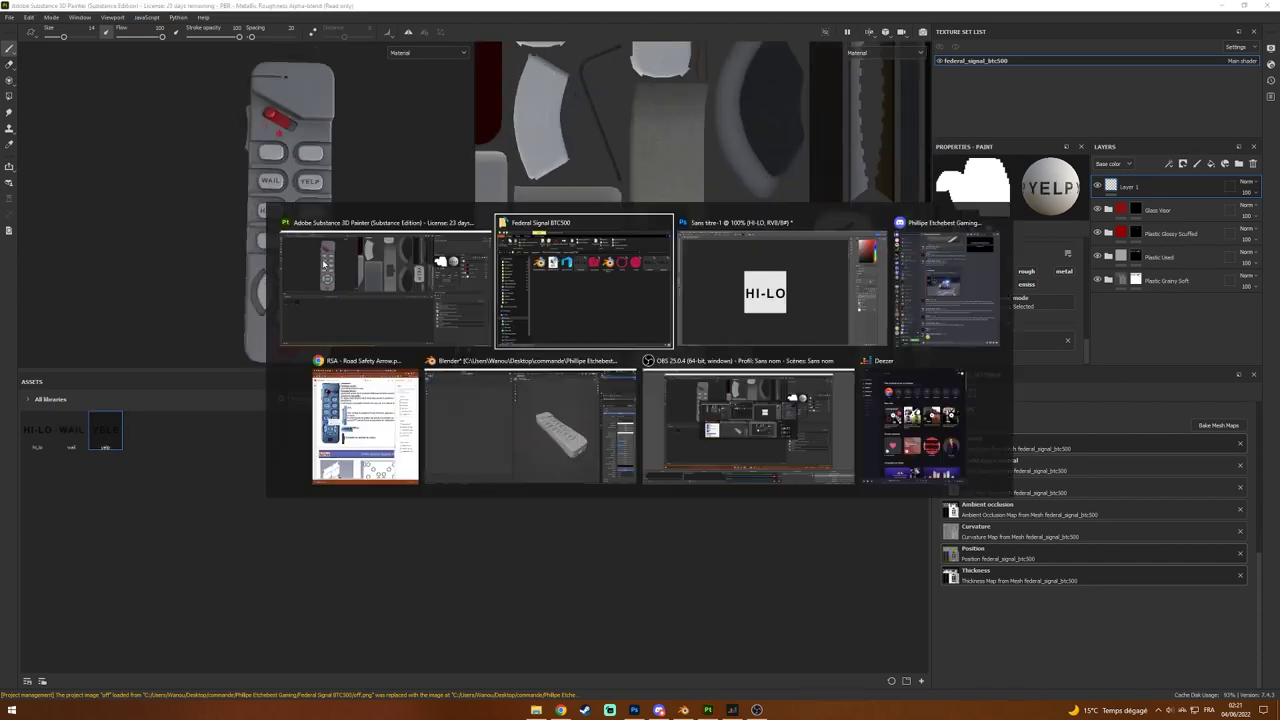
click(531, 440)
text(x)
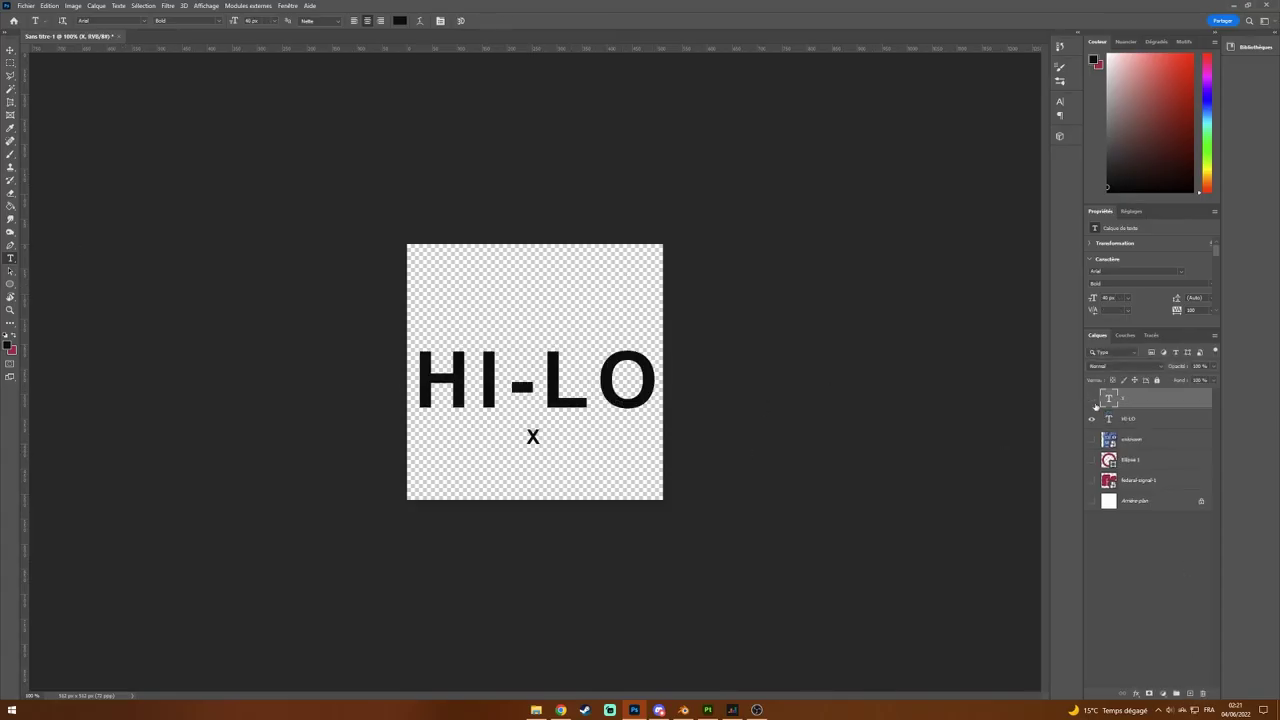
key(ctrl+Return)
key(ctrl+t)
key(Return)
click(25, 5)
click(40, 140)
text(croix)
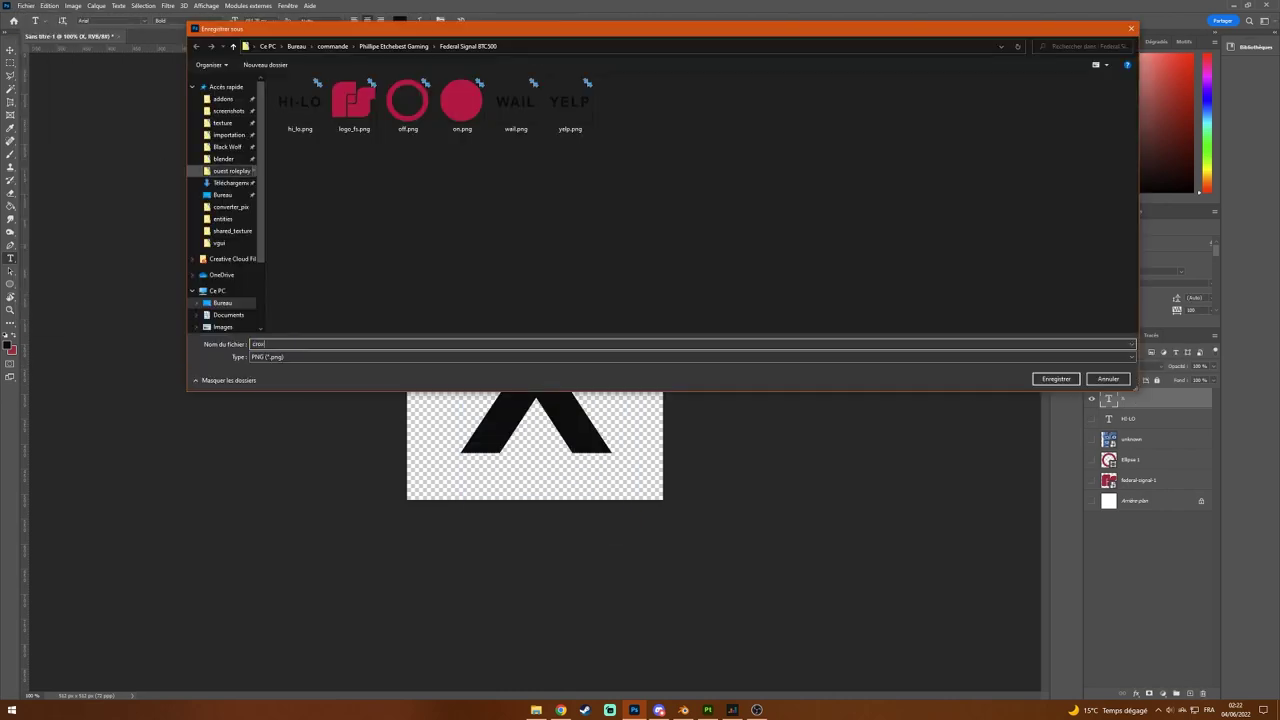
key(Return)
key(alt+Tab)
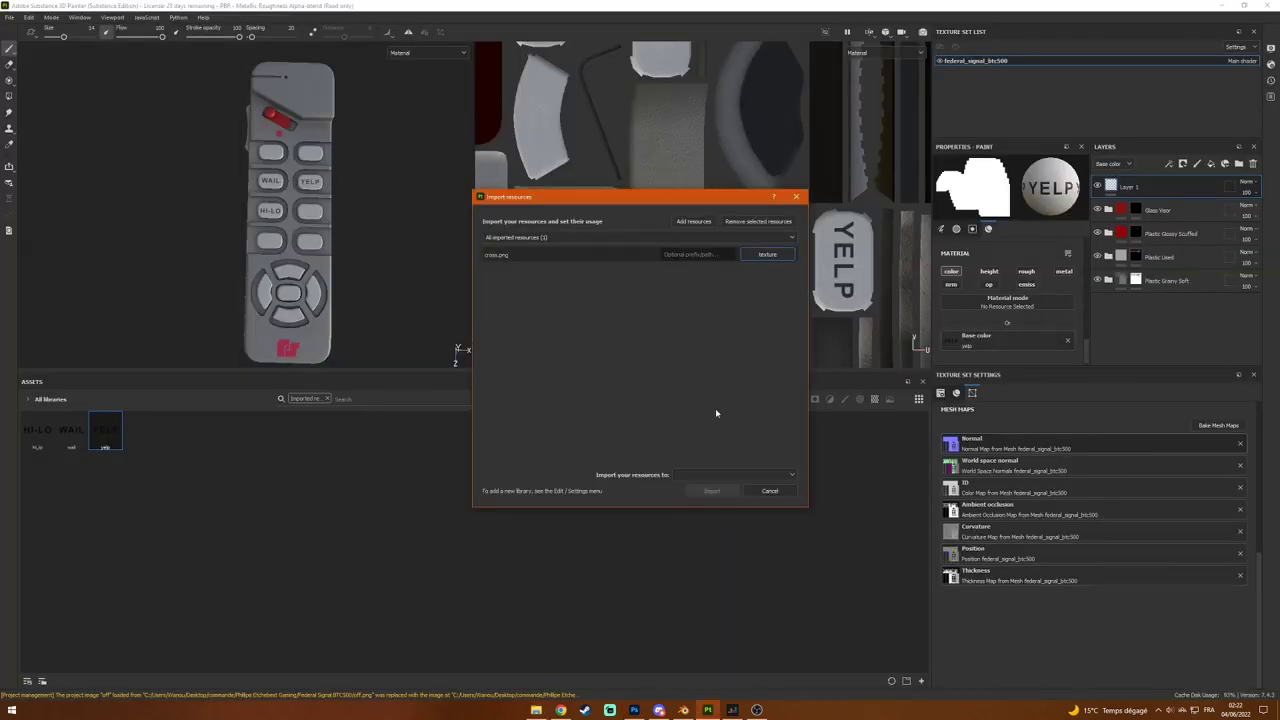
Step: Stamp cross.png on the centre button, then enlarge the Photoshop photo around the Y button
click(766, 486)
scroll(585, 230, up, 5)
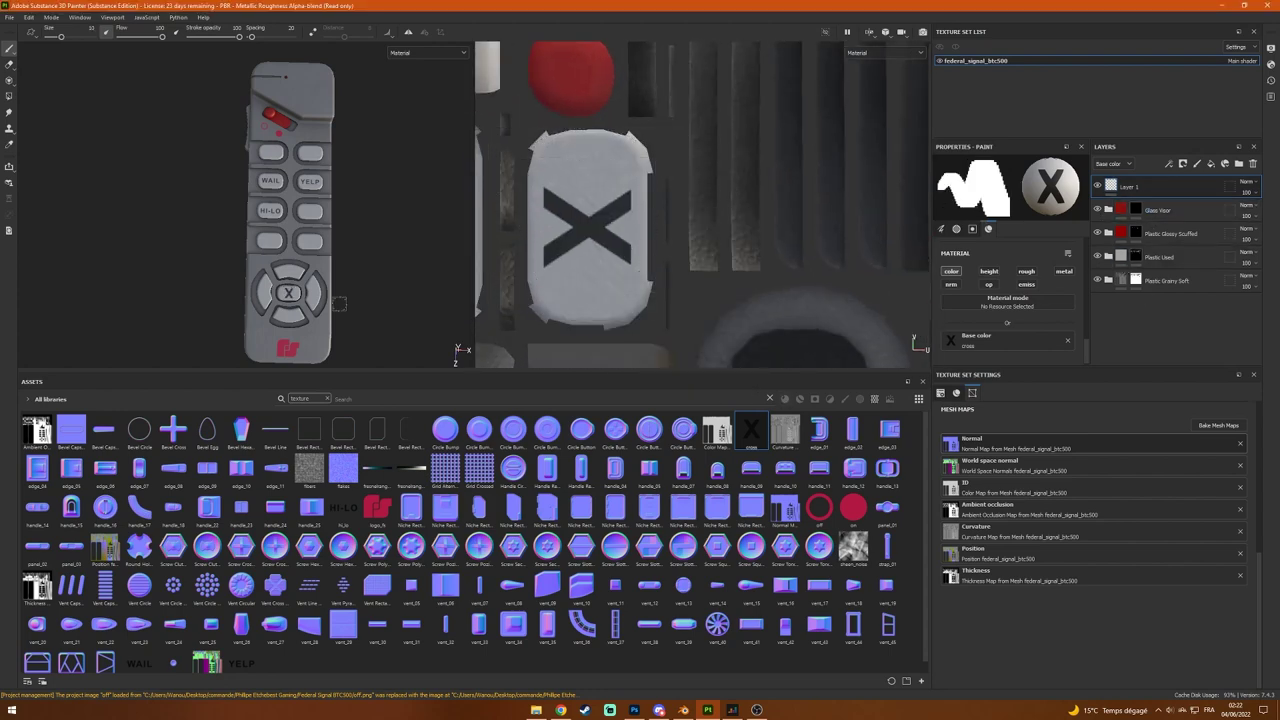
click(634, 710)
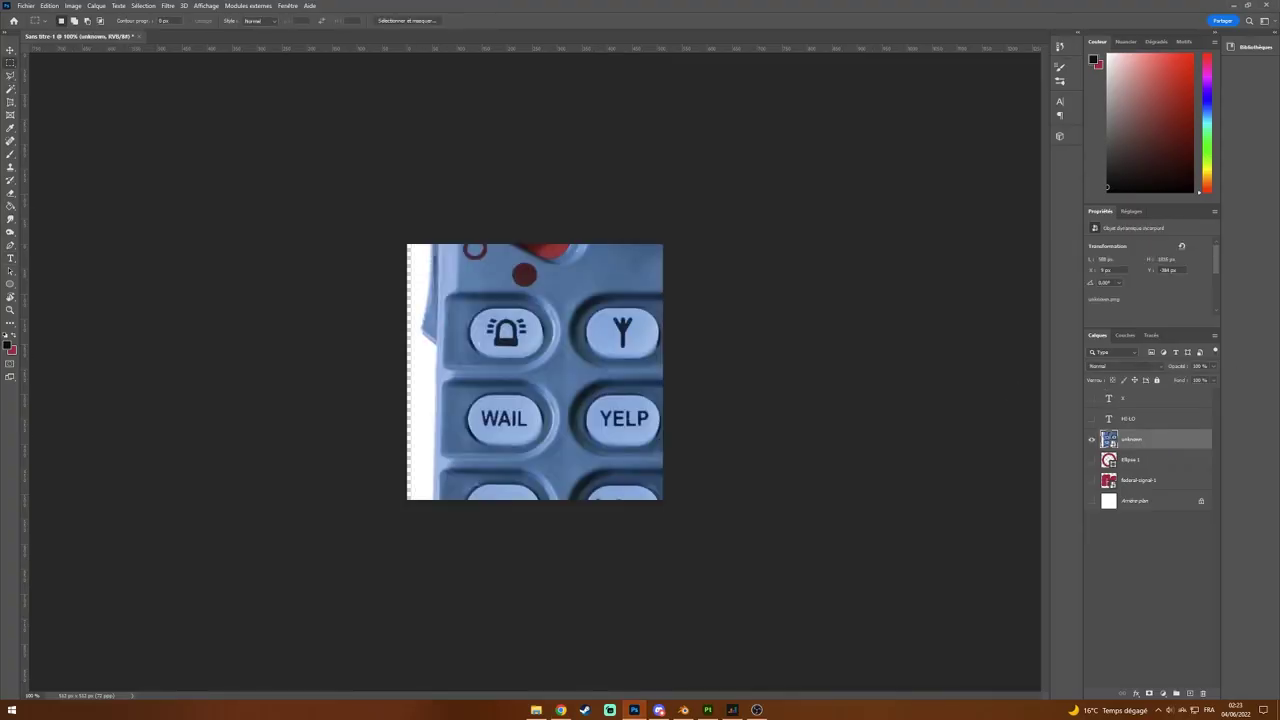
key(ctrl+t)
drag(706, 505, 674, 651)
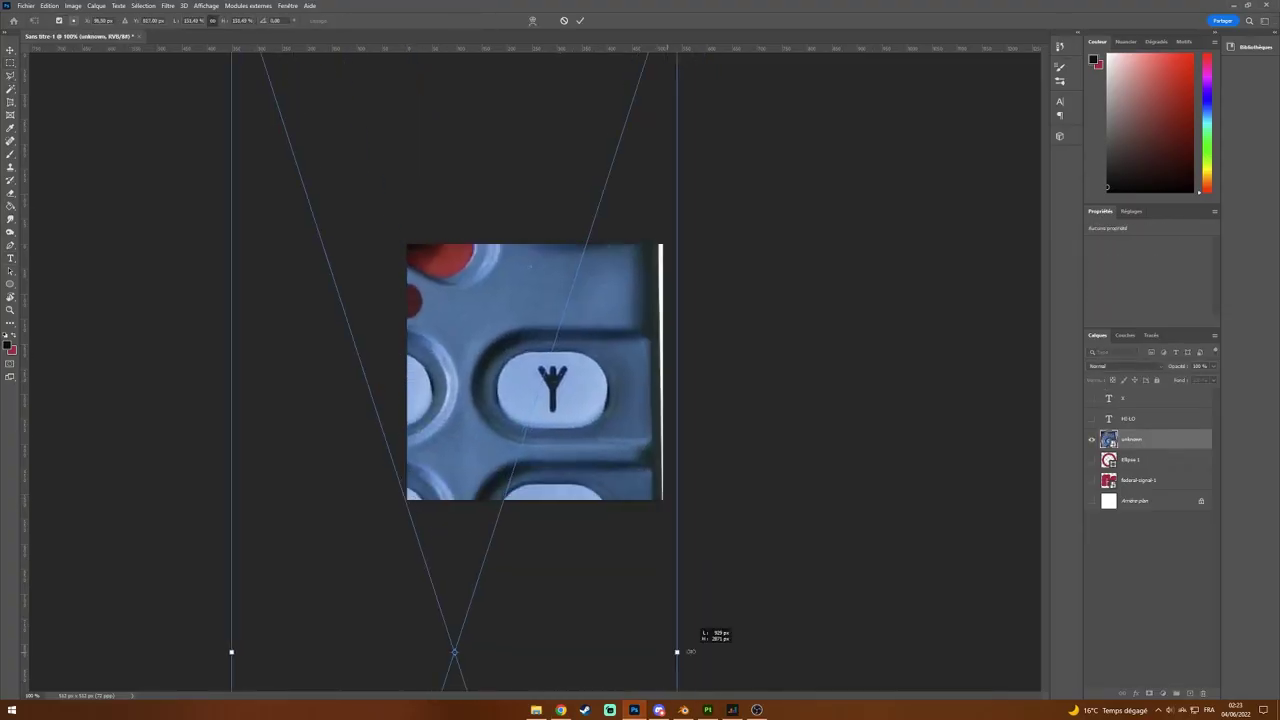
Step: Trace the Y-shaped icon in thick black brush strokes on a new layer
key(b)
right_click(571, 457)
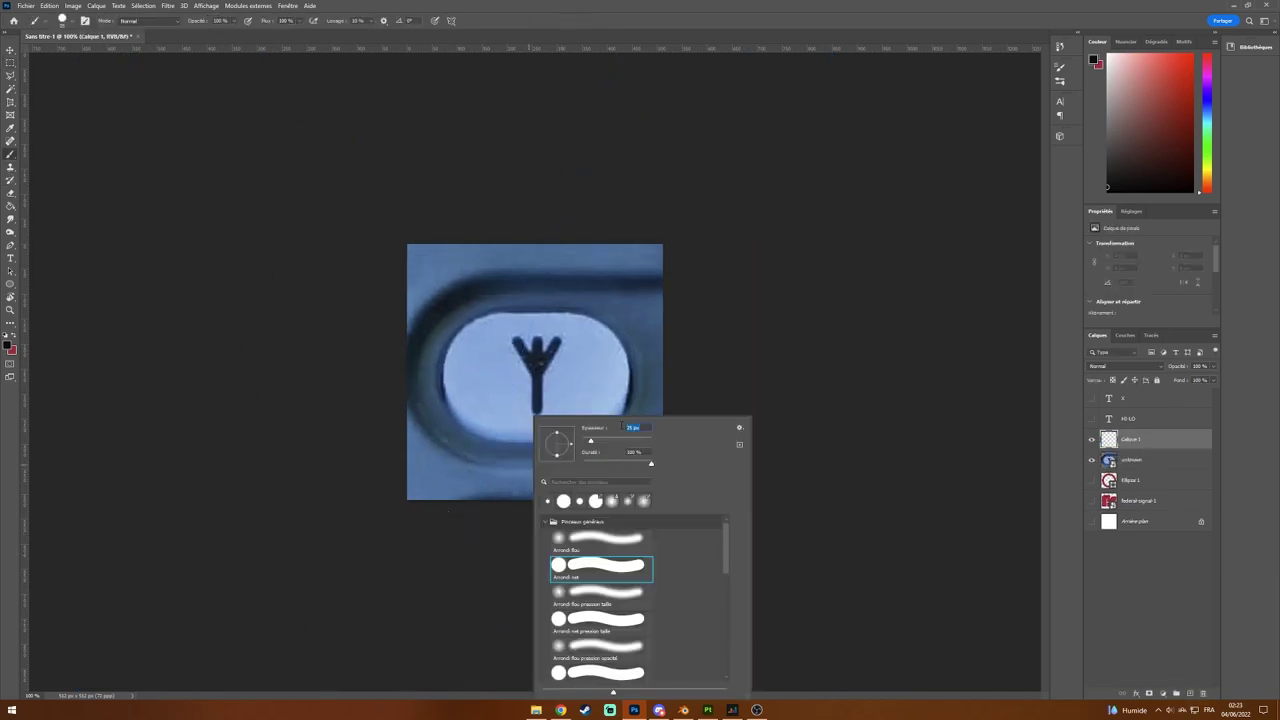
key(Escape)
key(ctrl+t)
key(Return)
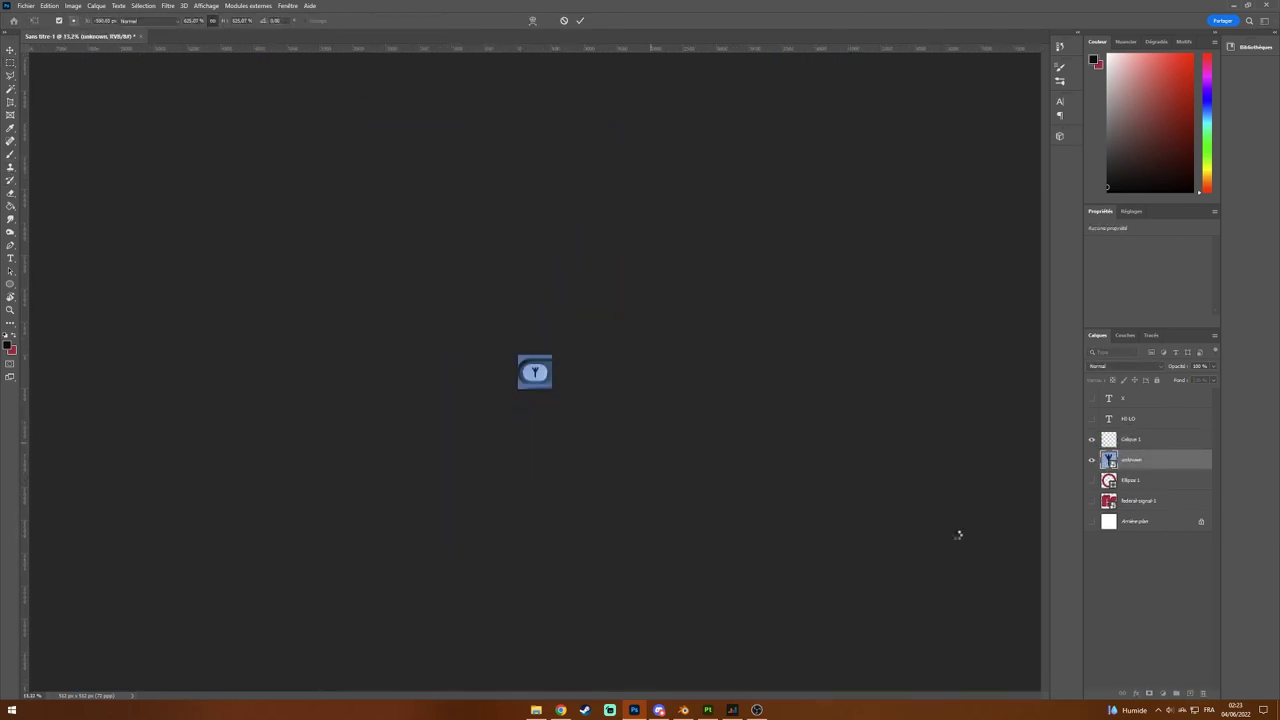
alt+scroll(535, 372, up, 5)
key(alt+bracketright)
mouse_move(530, 505)
shift+mouse_down()
mouse_move(530, 238)
mouse_move(545, 345)
shift+mouse_up()
shift+click(451, 249)
key(ctrl+z)
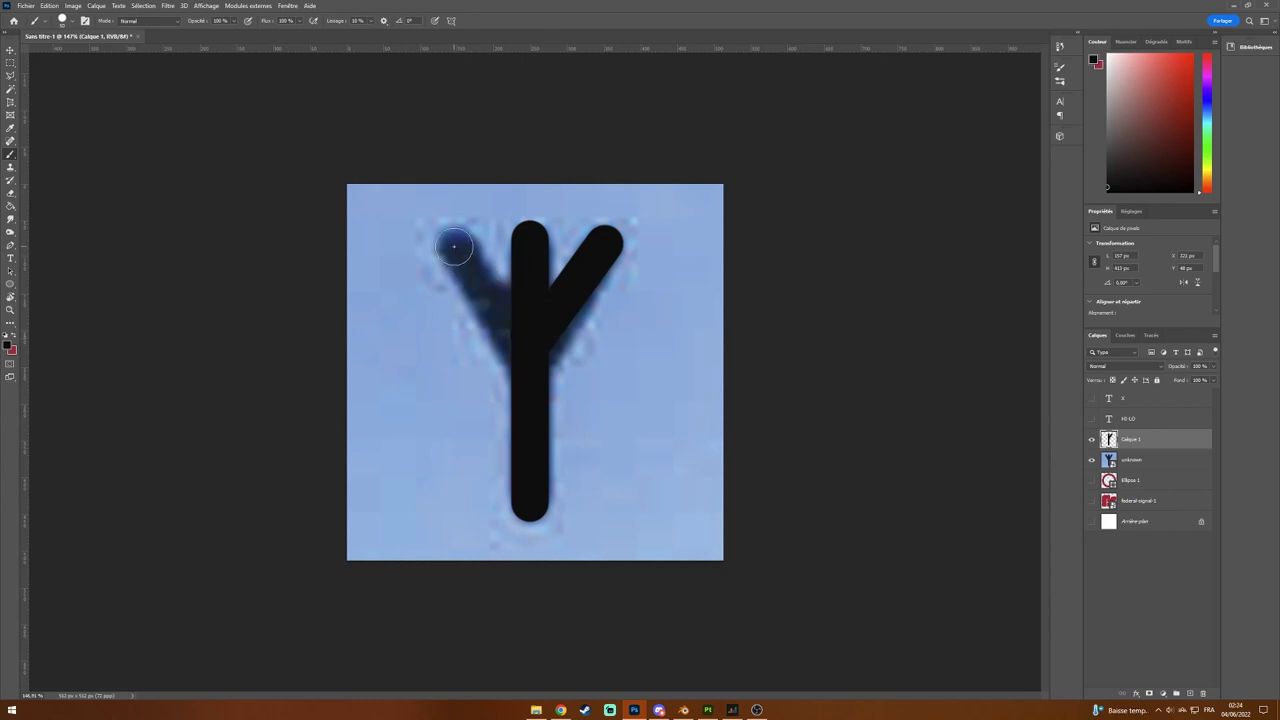
key(ctrl+z)
key(ctrl+z)
key(ctrl+z)
key(ctrl+z)
shift+click(457, 243)
alt+scroll(535, 372, down, 1)
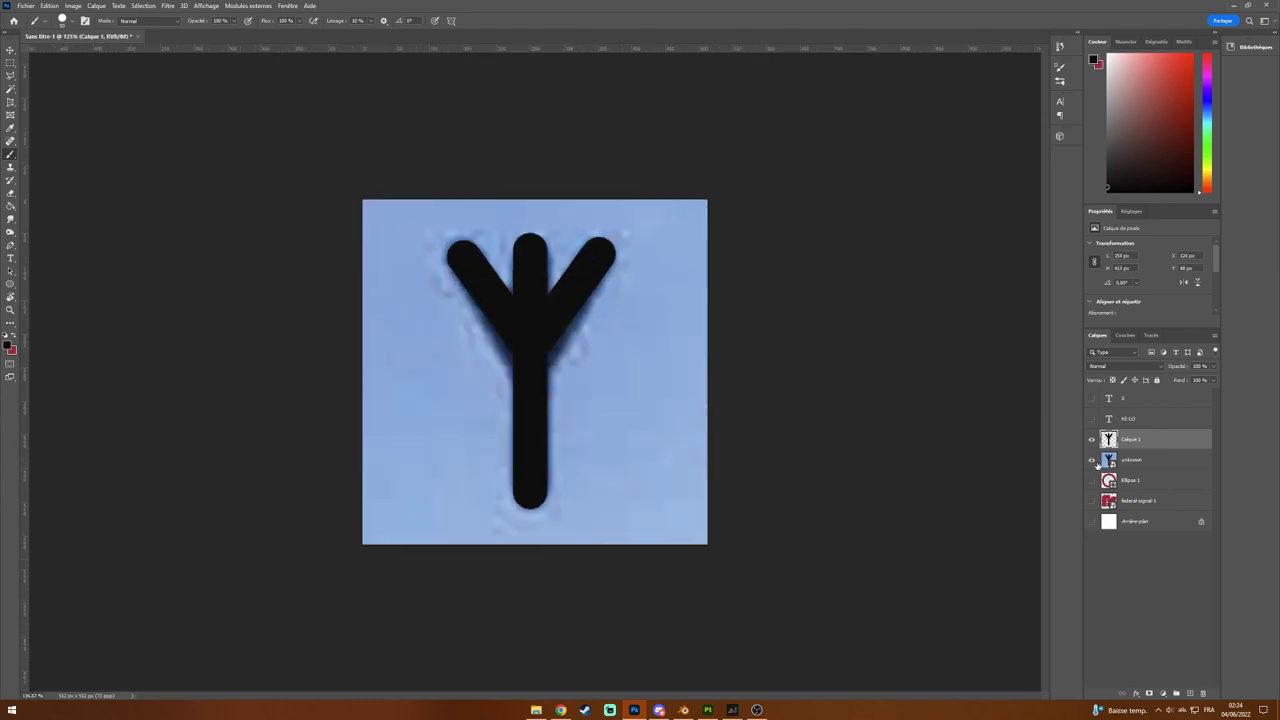
Step: Hide the photo, save the traced Y as a PNG, and reload it in Substance Painter
click(1091, 459)
click(25, 5)
click(171, 156)
key(Return)
key(alt+Tab)
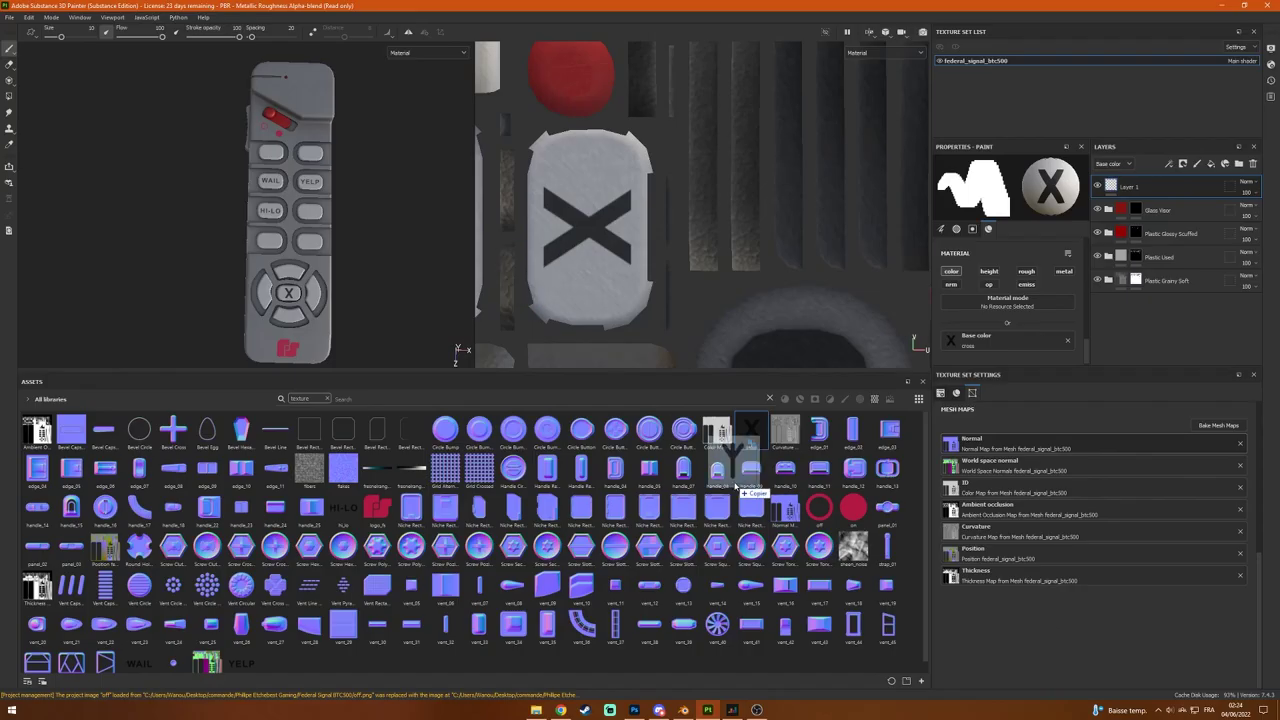
click(690, 480)
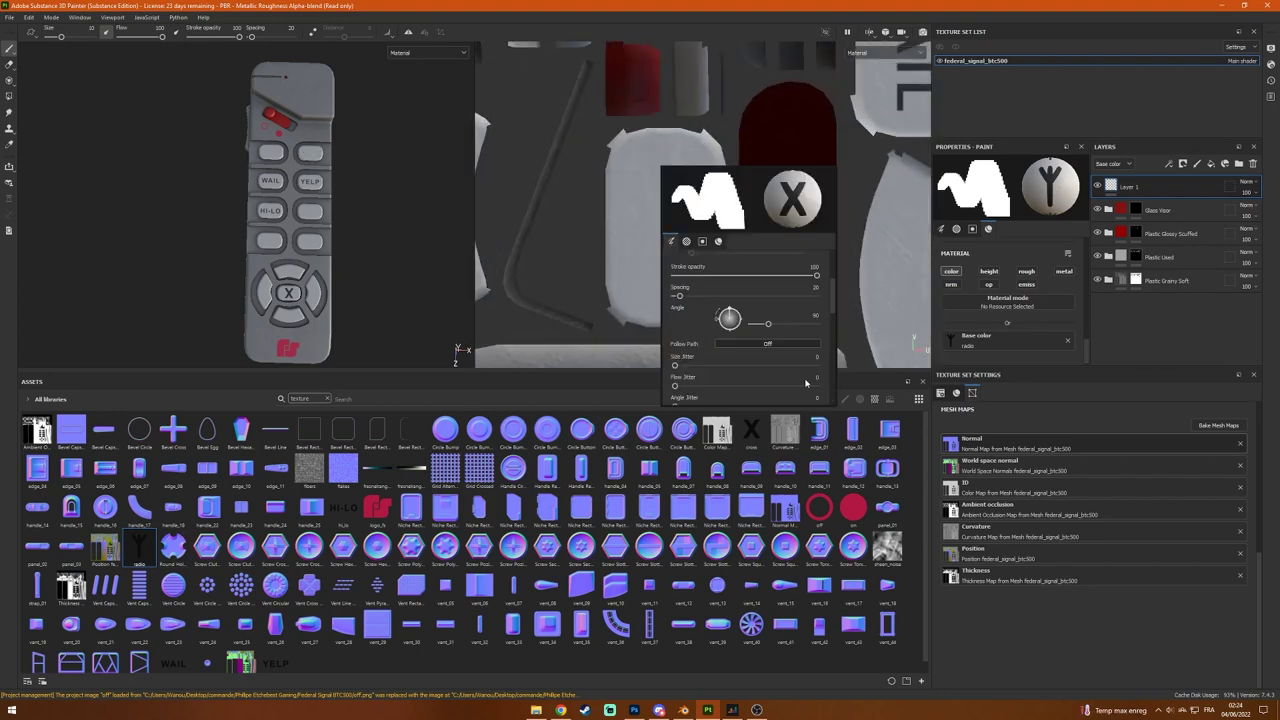
scroll(290, 200, up, 3)
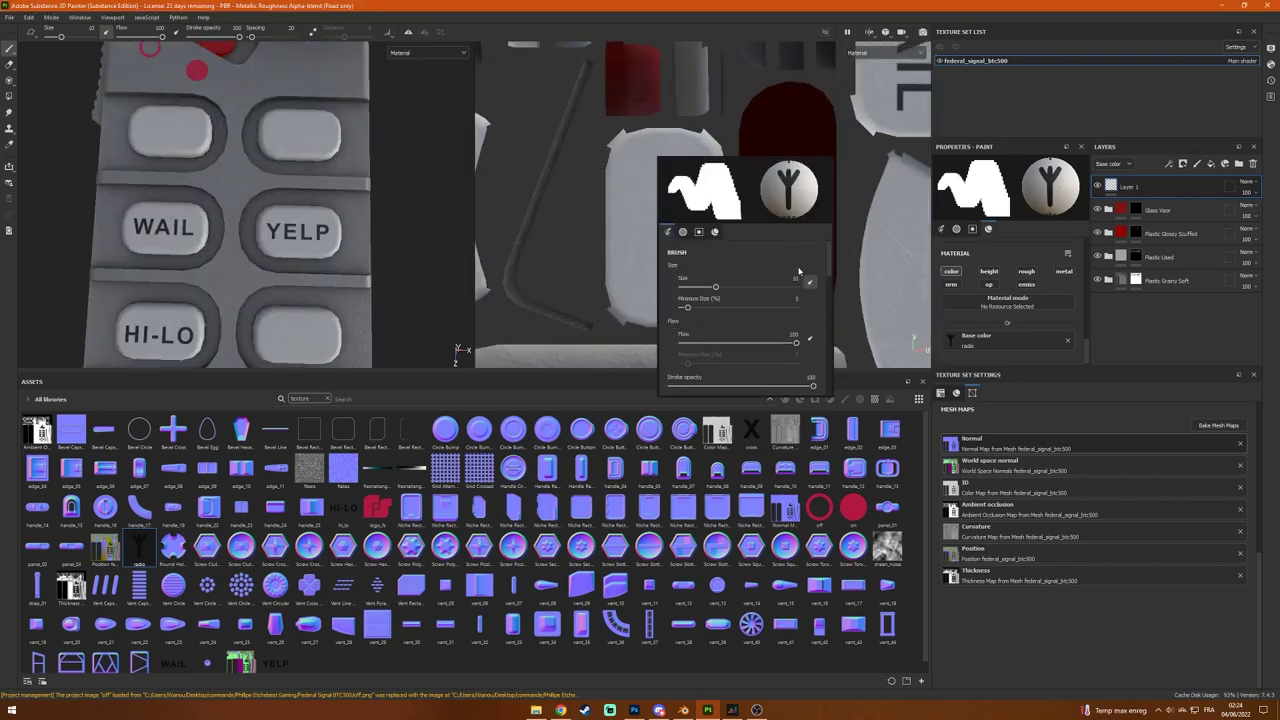
right_click(660, 229)
scroll(270, 200, down, 1)
Step: Hide the traced Y, show and resize the reference photo, and add a tracing layer
key(alt+Tab)
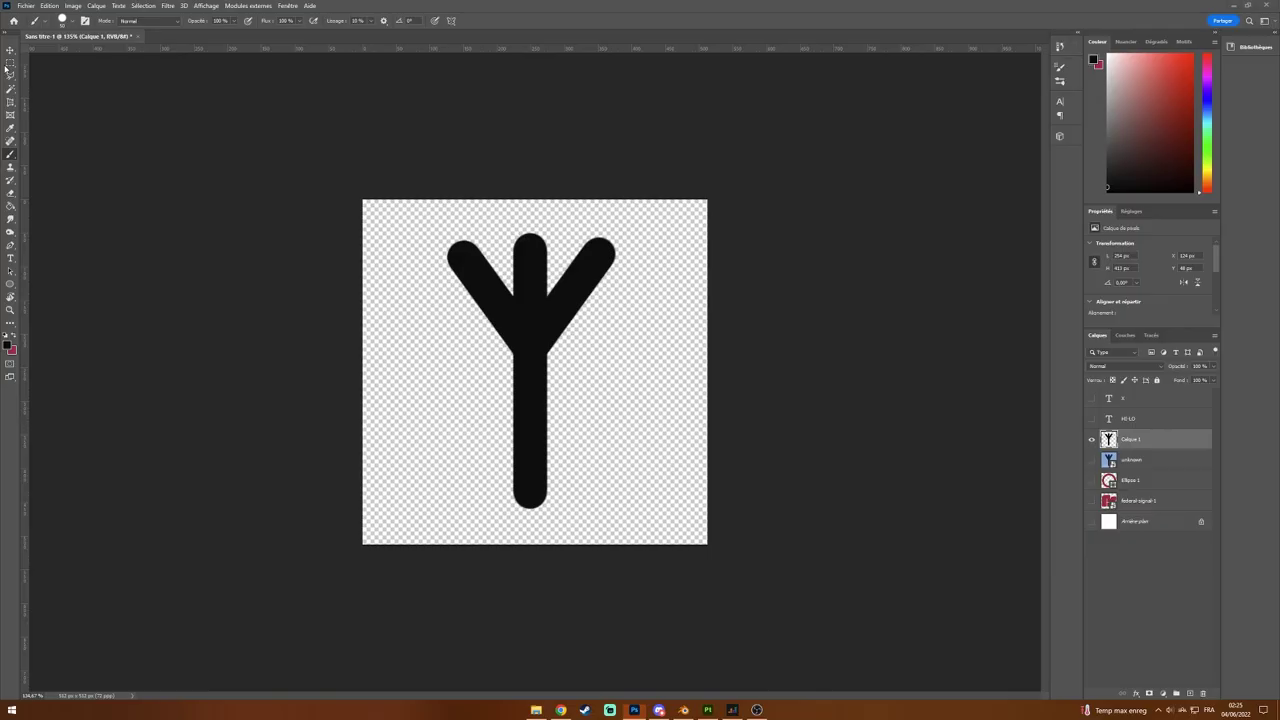
click(1092, 439)
click(1092, 459)
click(1130, 459)
key(ctrl+t)
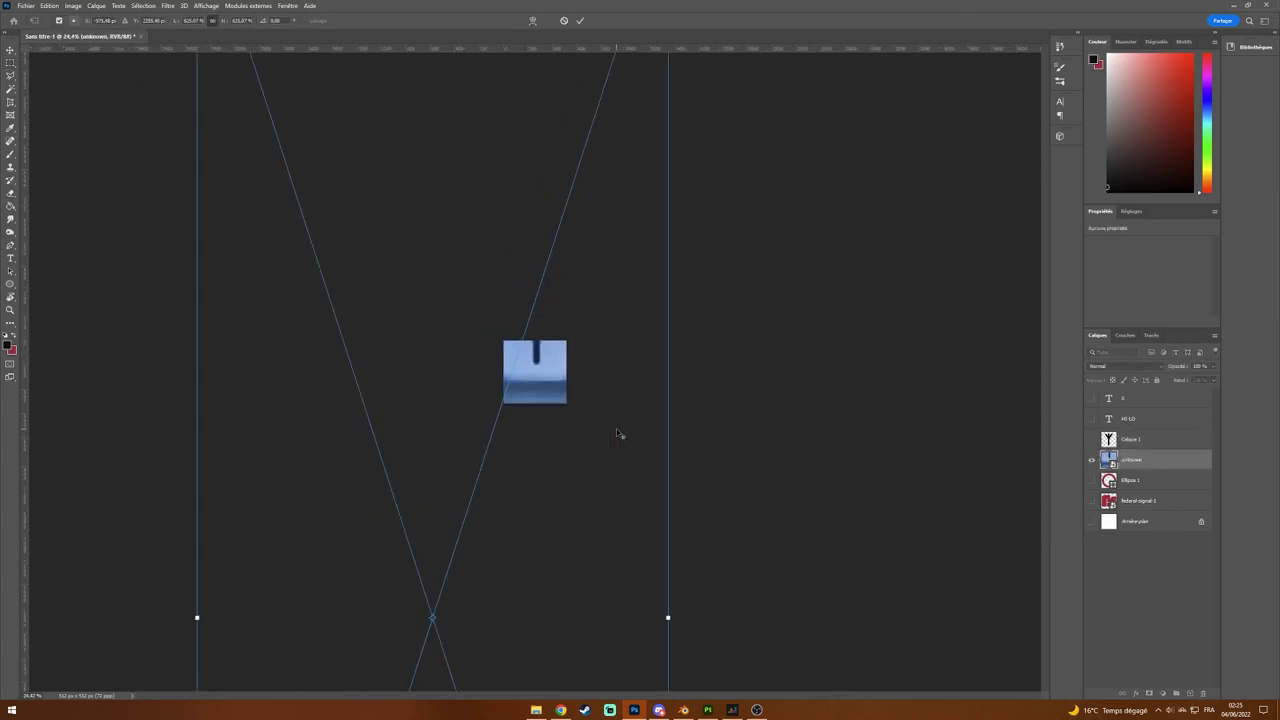
key(Return)
key(ctrl+0)
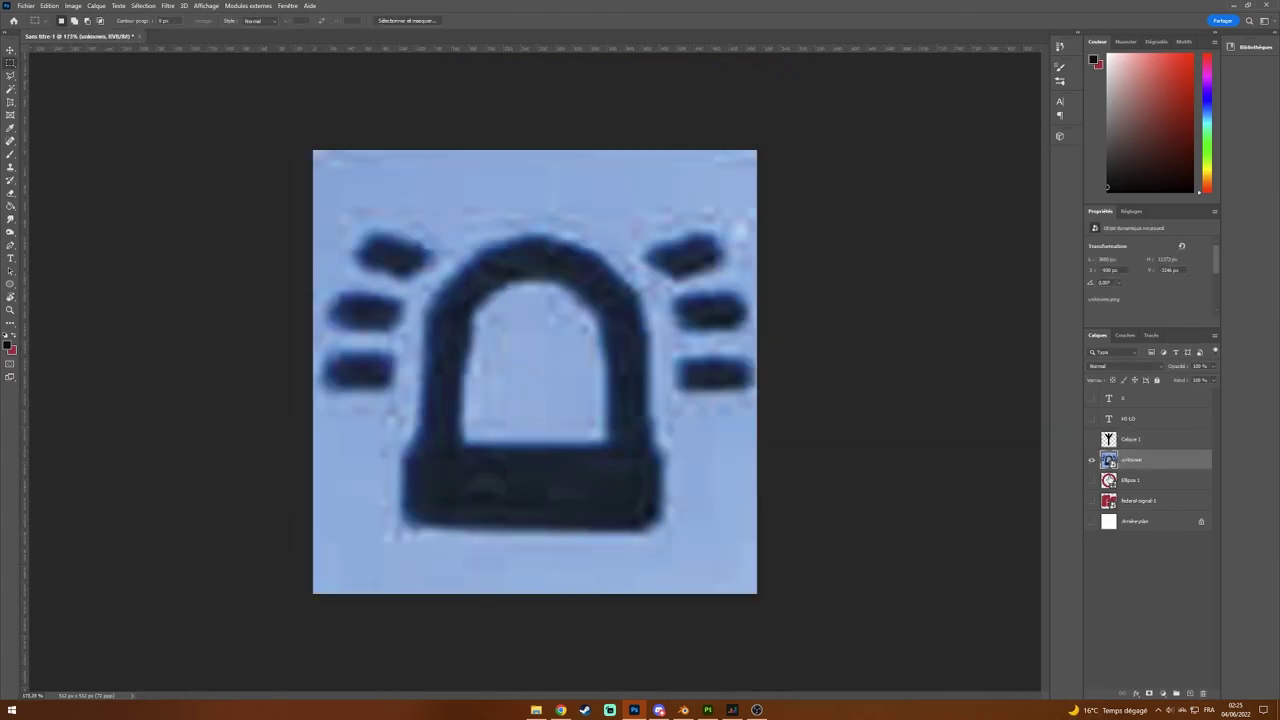
key(ctrl+shift+alt+n)
Step: Trace the siren's left light rays in black and mirror a copy to the right
right_click(340, 368)
drag(325, 371, 395, 371)
click(340, 312)
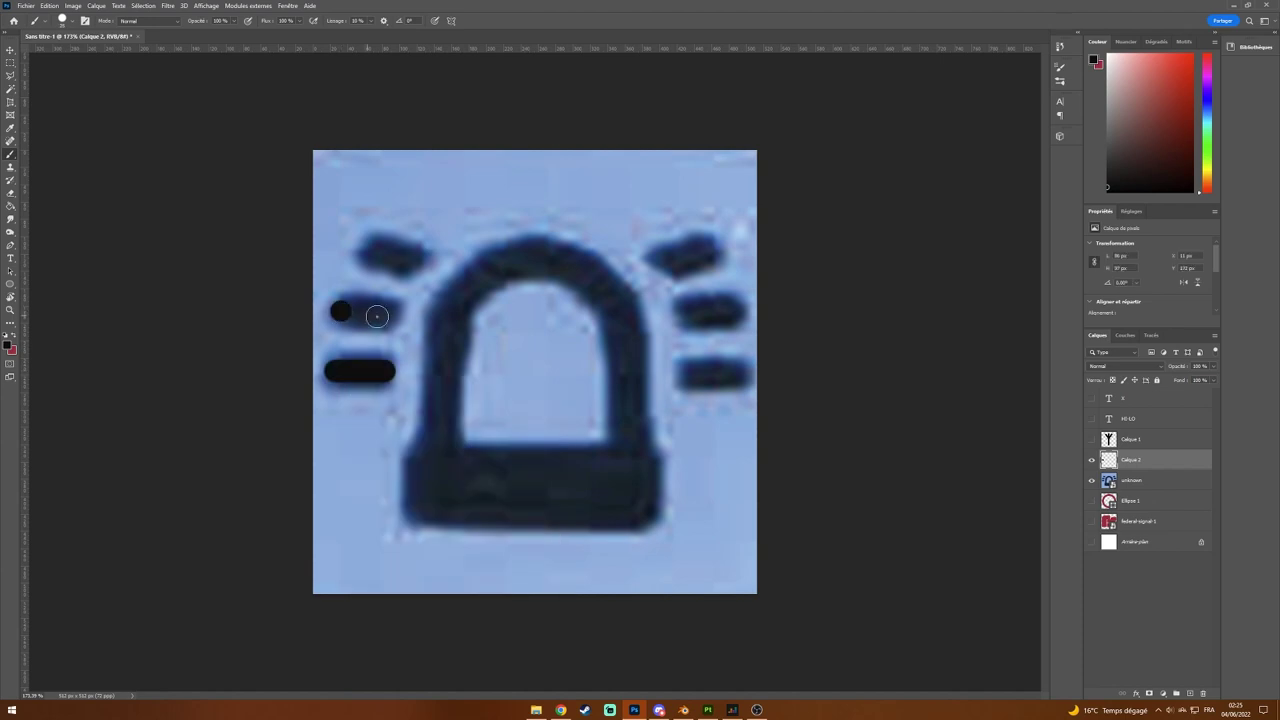
key(ctrl+j)
click(49, 5)
click(80, 236)
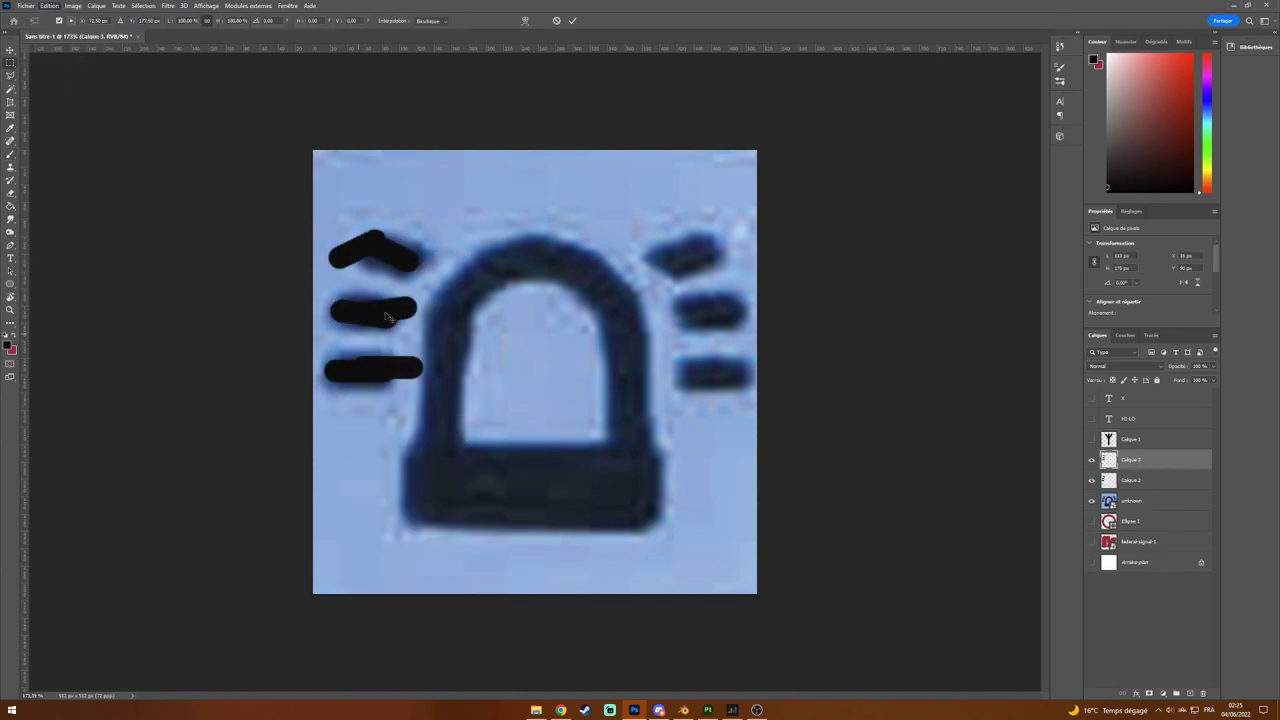
drag(352, 307, 727, 307)
key(Return)
Step: Paint the siren's symmetric arch and fill its rectangular base black
click(10, 154)
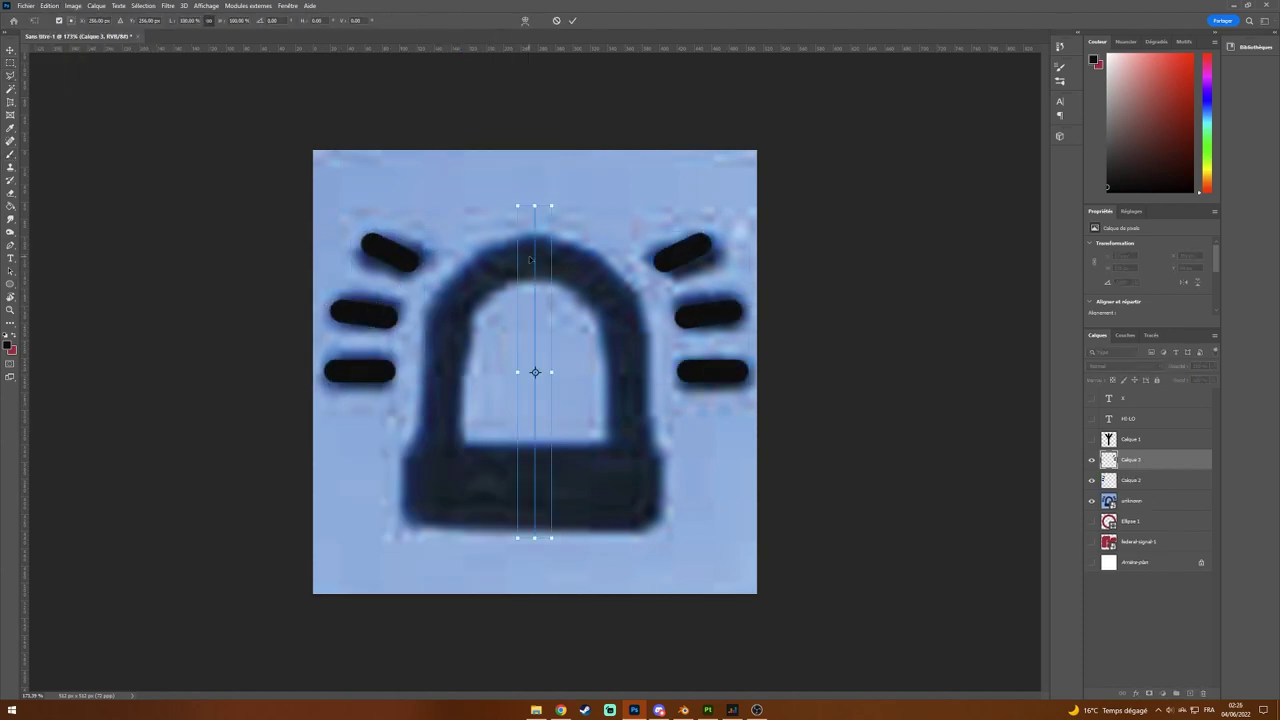
mouse_move(542, 260)
mouse_down()
mouse_move(451, 366)
mouse_move(440, 455)
mouse_up()
key(ctrl+z)
mouse_move(506, 266)
mouse_down()
mouse_move(426, 467)
mouse_move(519, 490)
mouse_up()
key(m)
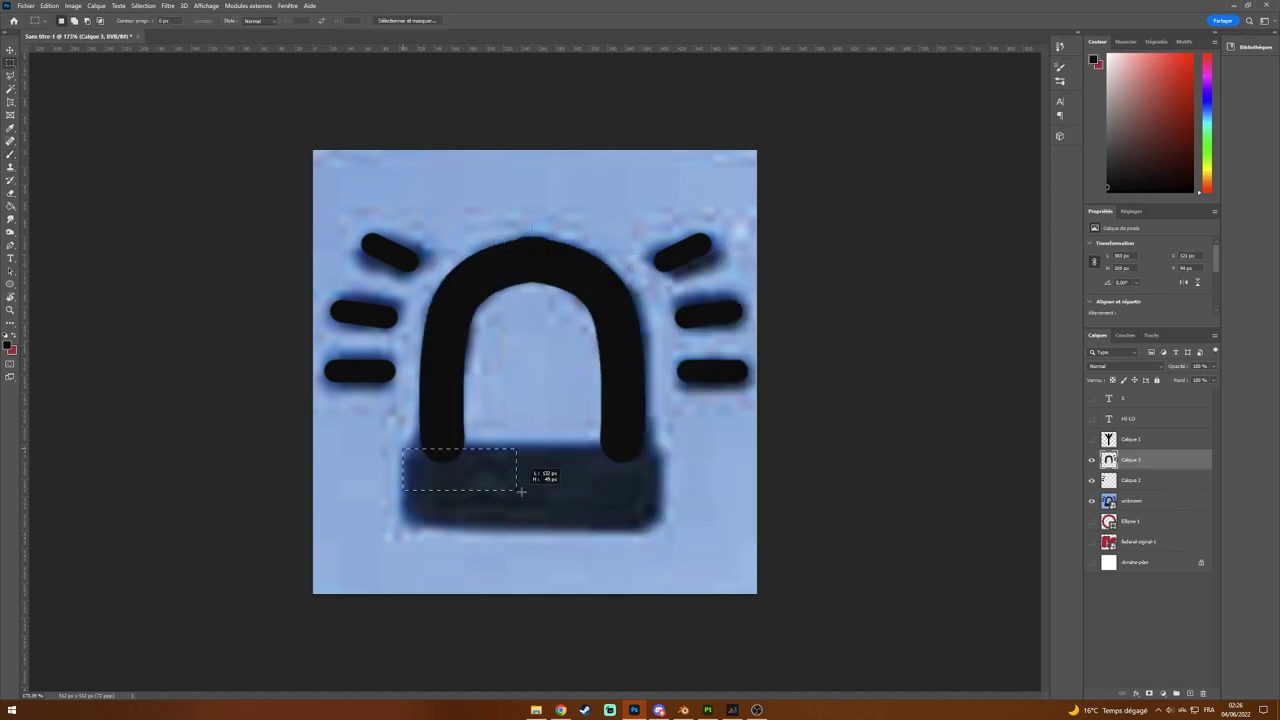
key(b)
key(alt+BackSpace)
alt+scroll(523, 277, up, 5)
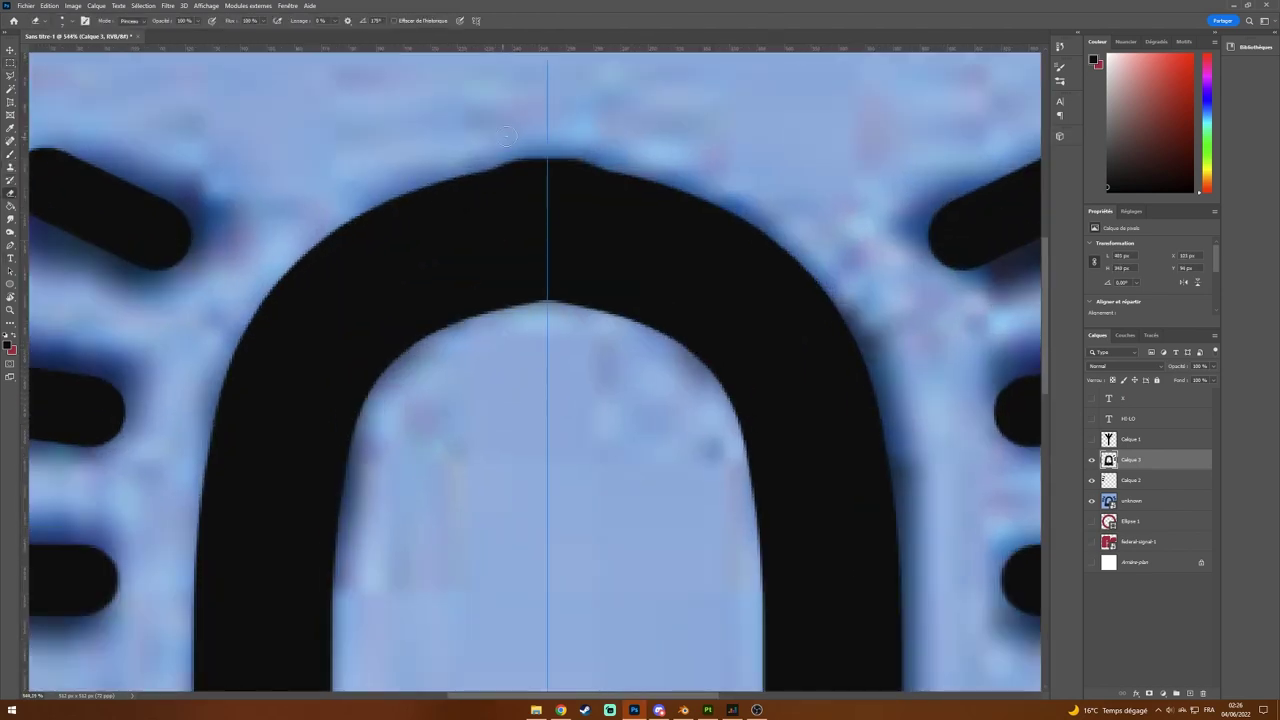
alt+scroll(500, 243, down, 6)
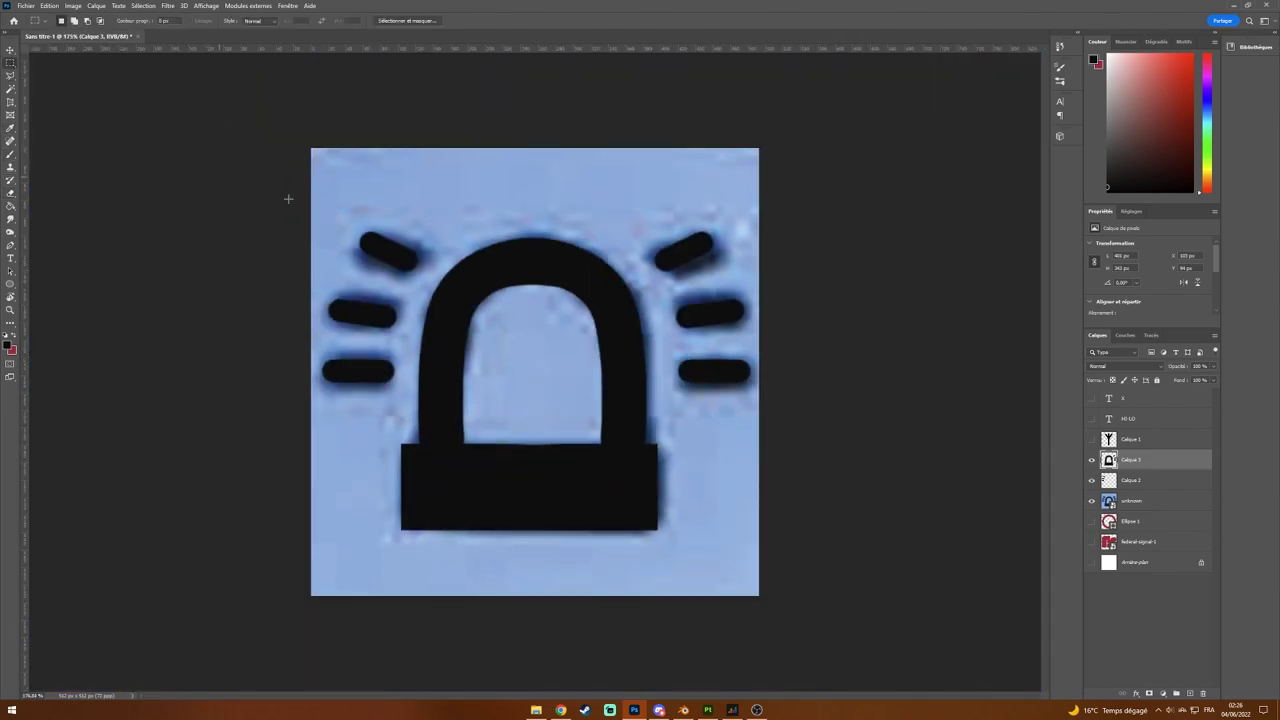
Step: Save the siren icon as 'gyro' PNG, import it into Painter, then hide the traced layers
click(1092, 500)
click(25, 5)
click(50, 118)
text(gyro)
key(Return)
key(alt+Tab)
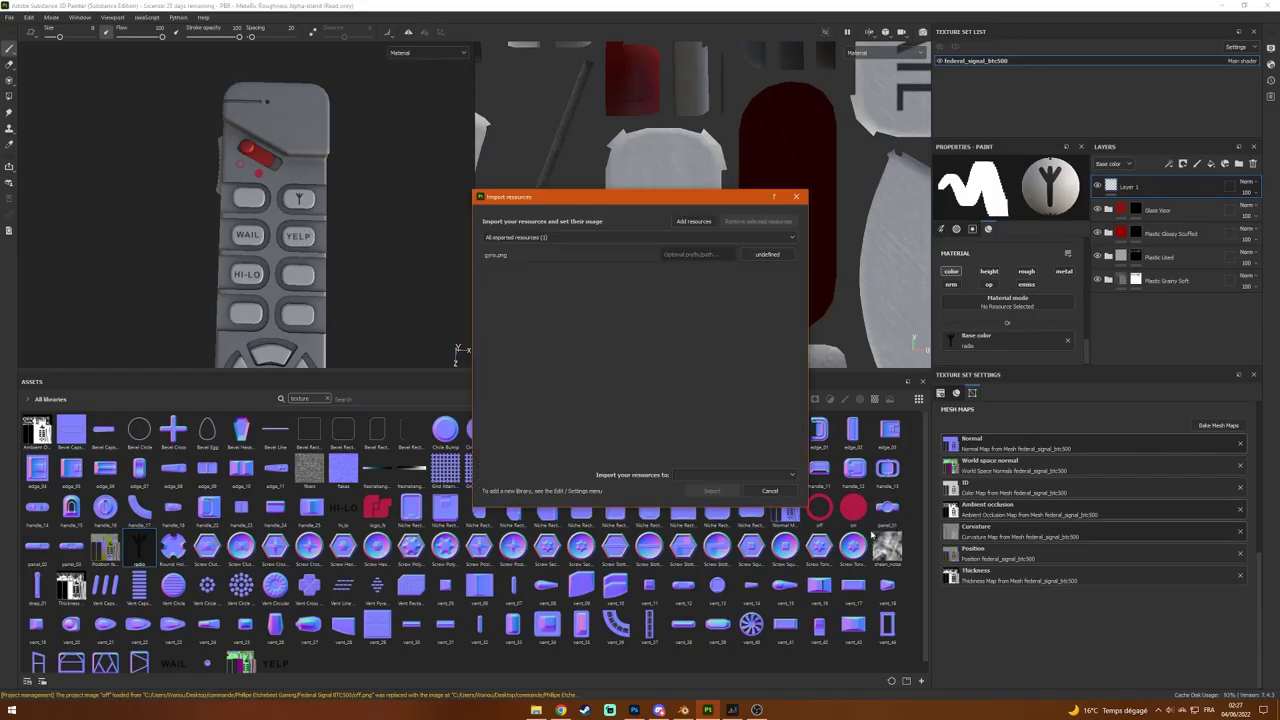
click(513, 470)
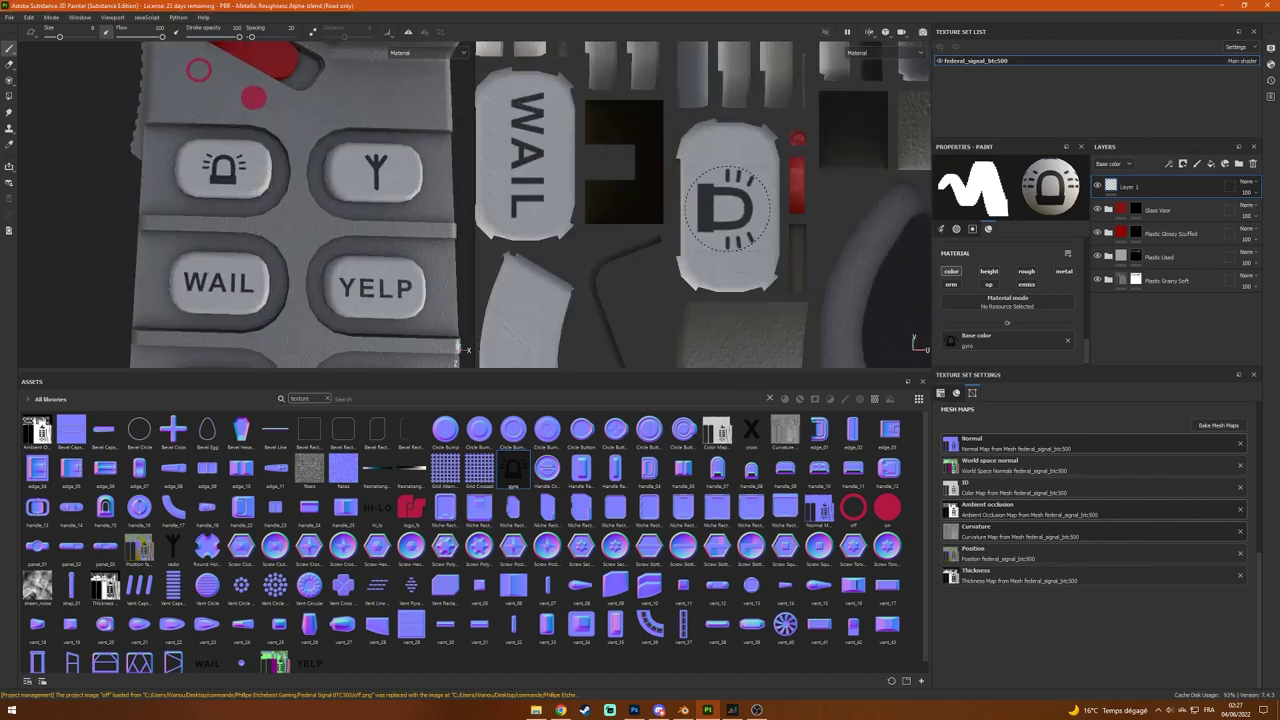
key(alt+Tab)
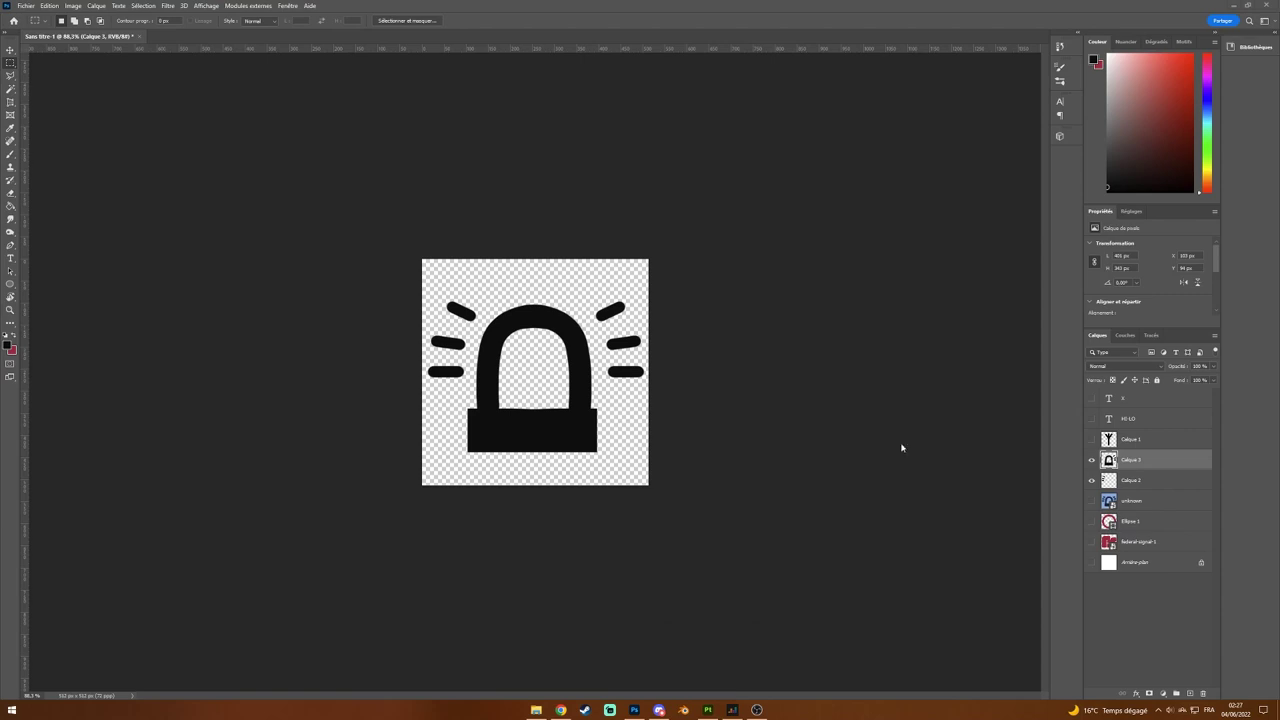
alt+click(1092, 501)
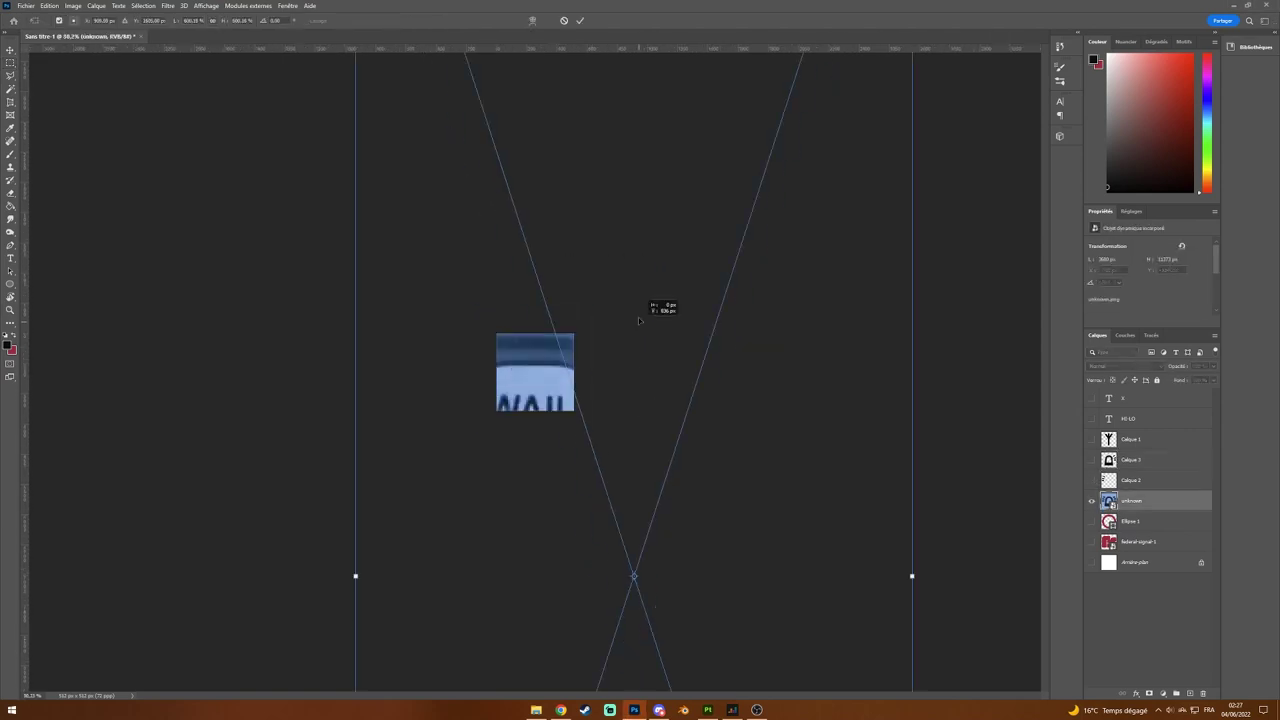
Step: Scale the reference photo, trace a black circle over the icon and erase its lower half
drag(663, 306, 734, 277)
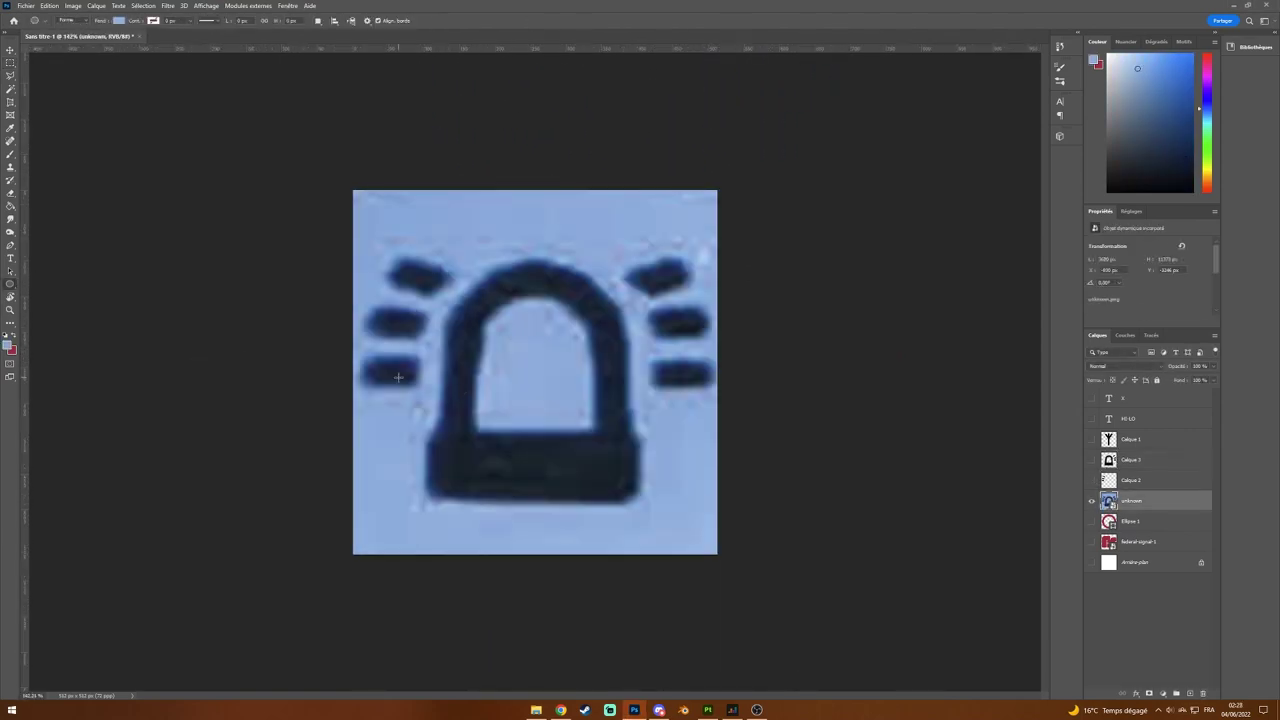
drag(531, 337, 553, 353)
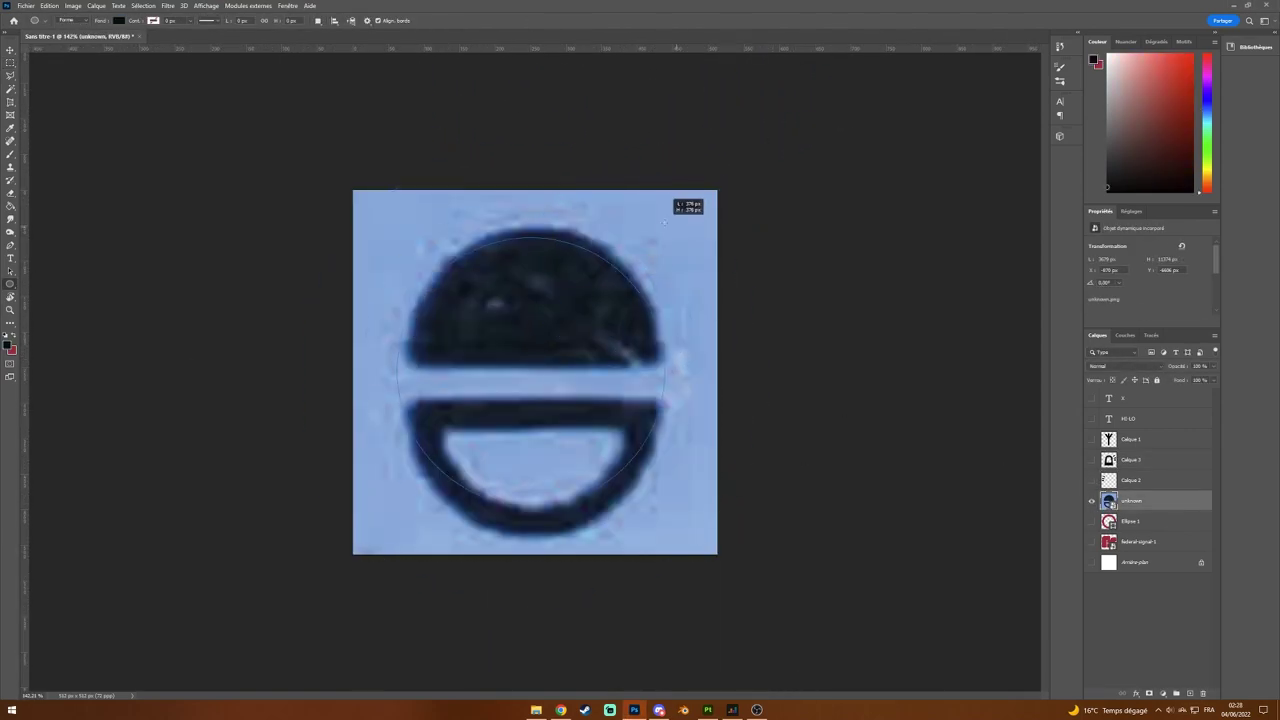
drag(669, 217, 531, 360)
key(m)
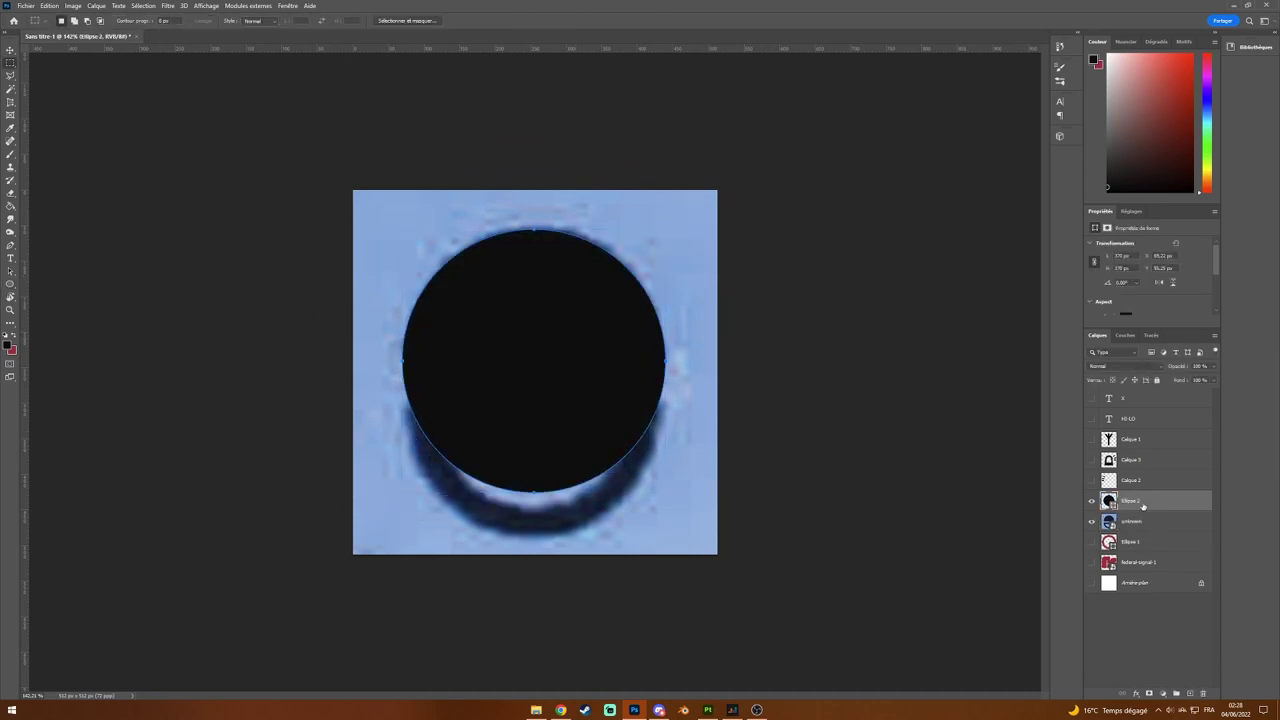
right_click(1143, 507)
click(1143, 393)
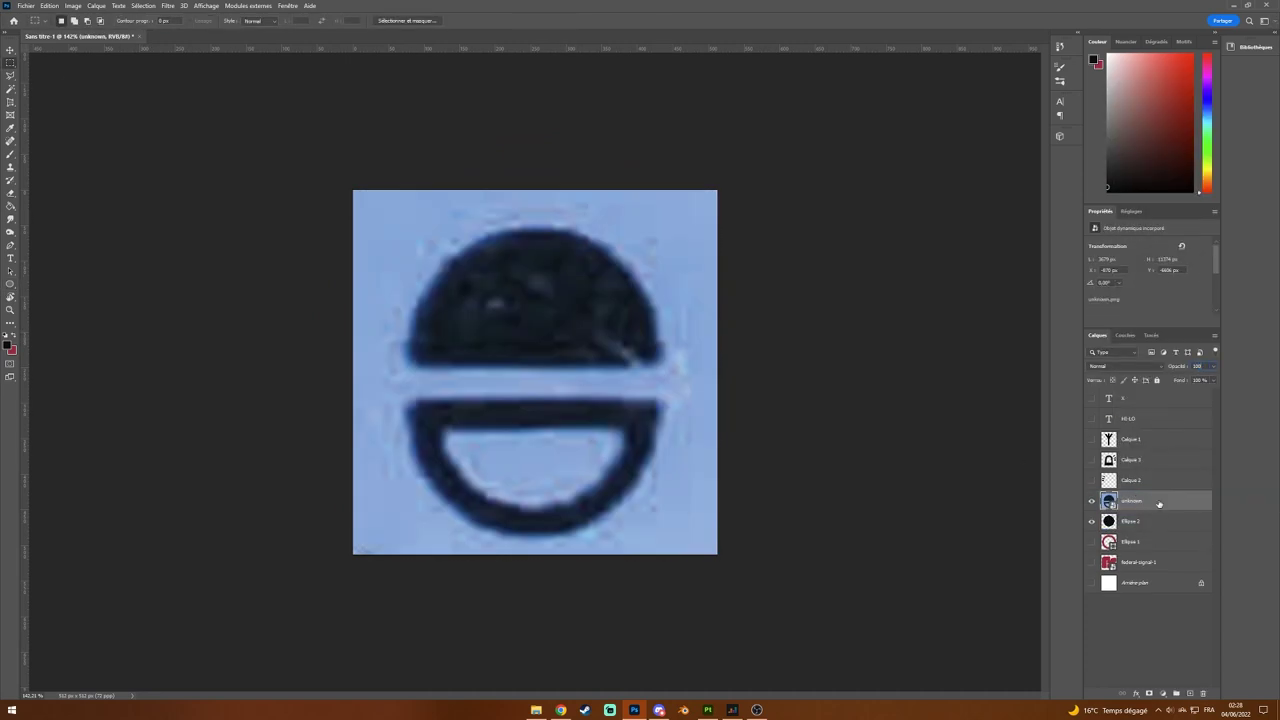
drag(380, 369, 701, 516)
key(Delete)
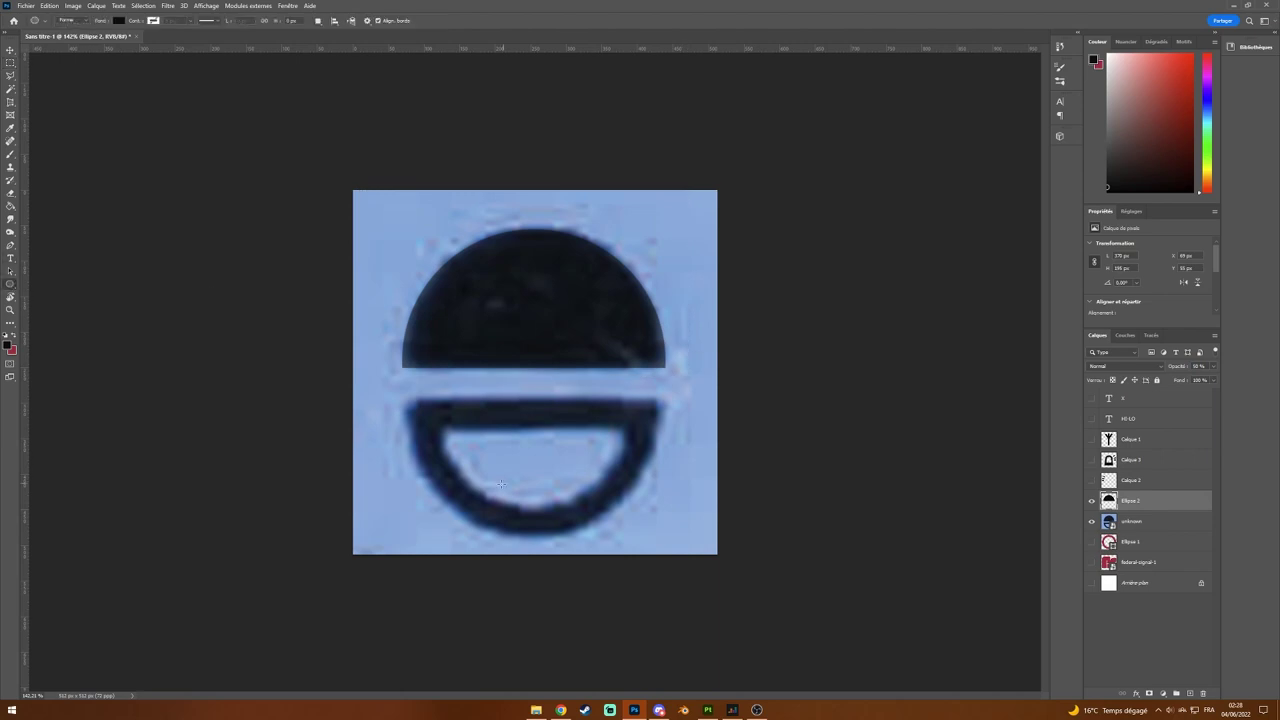
Step: Draw an unfilled ring with a 35 px stroke below the half-disc and delete its upper part
alt+shift+drag(648, 229, 666, 231)
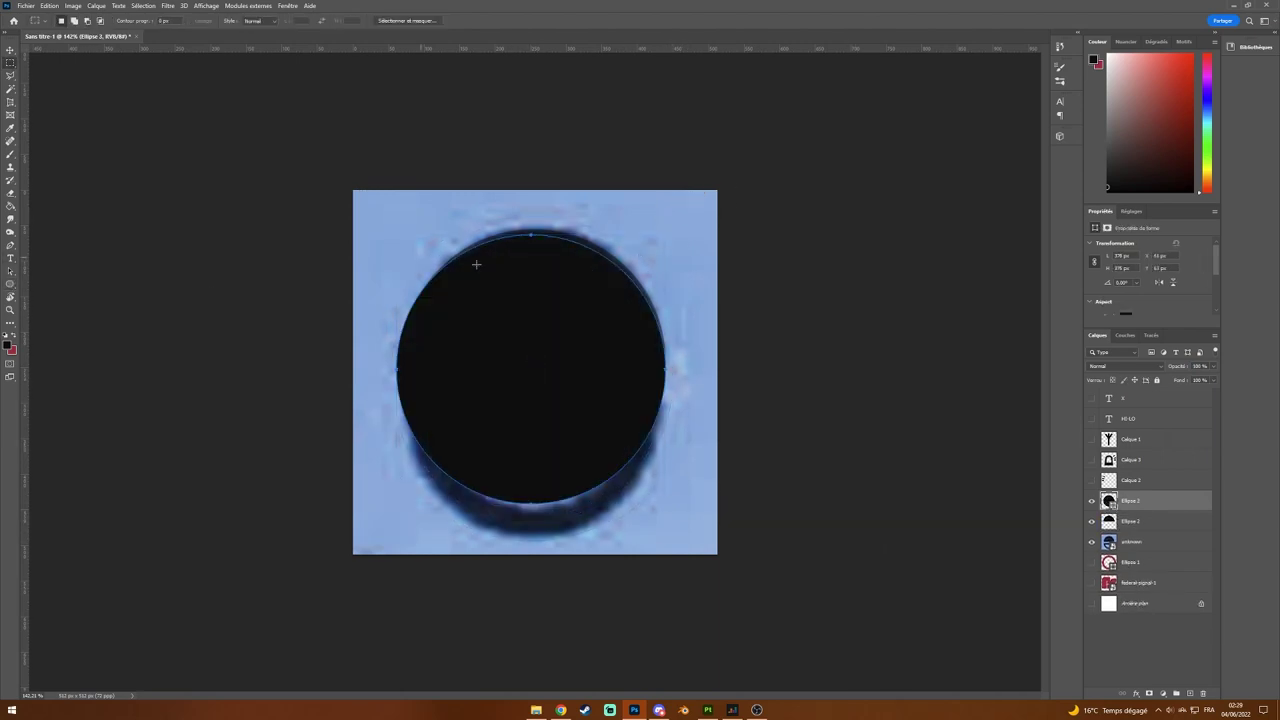
key(m)
click(1126, 268)
click(1137, 295)
text(35)
key(Return)
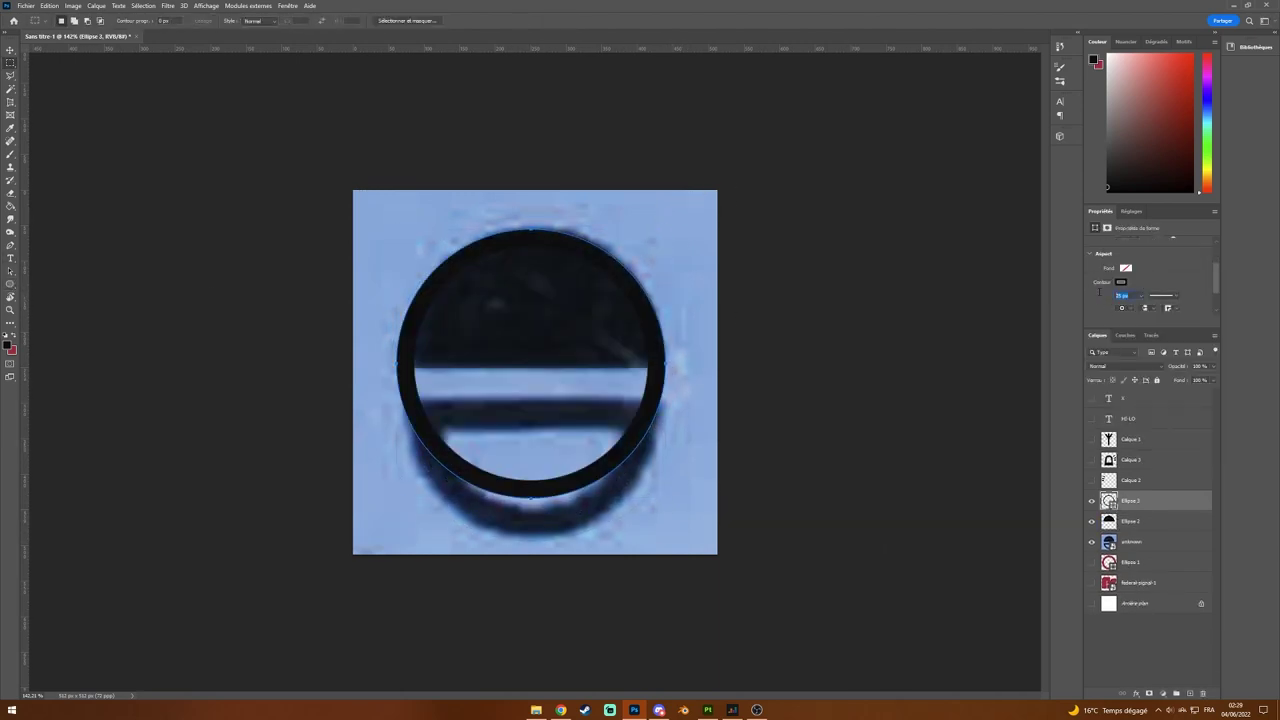
key(ctrl+t)
drag(530, 360, 530, 396)
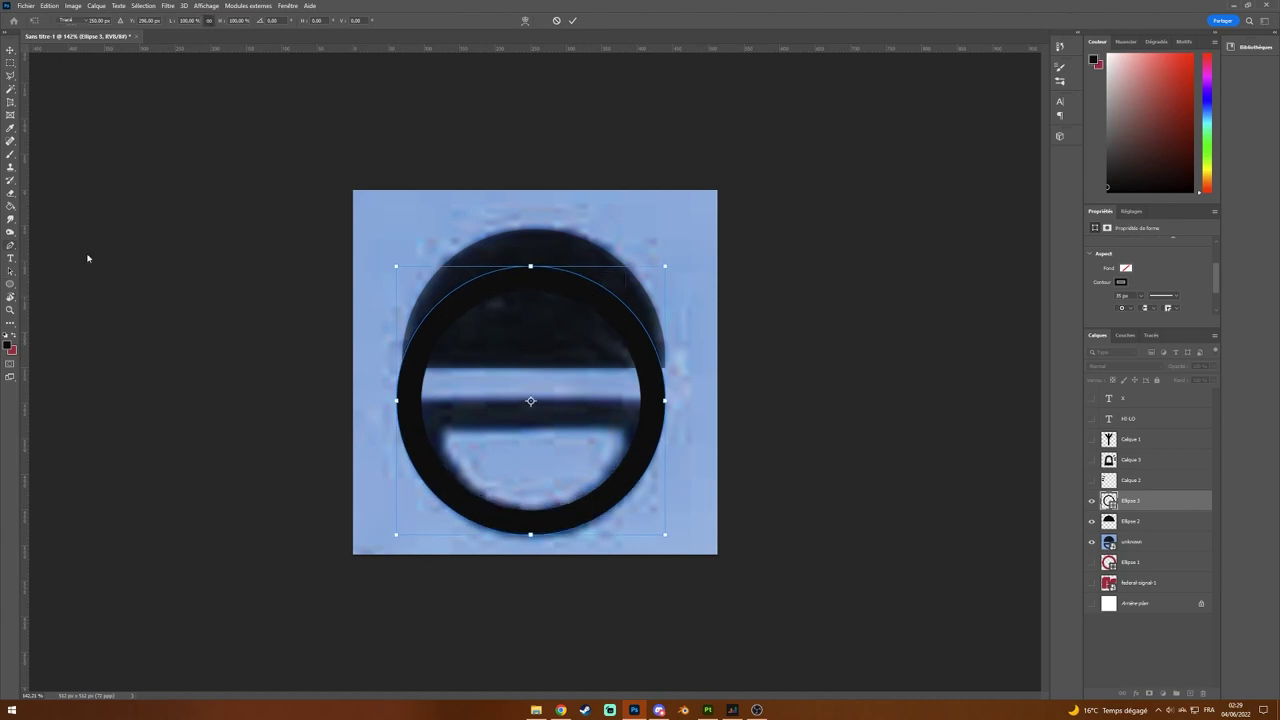
click(531, 268)
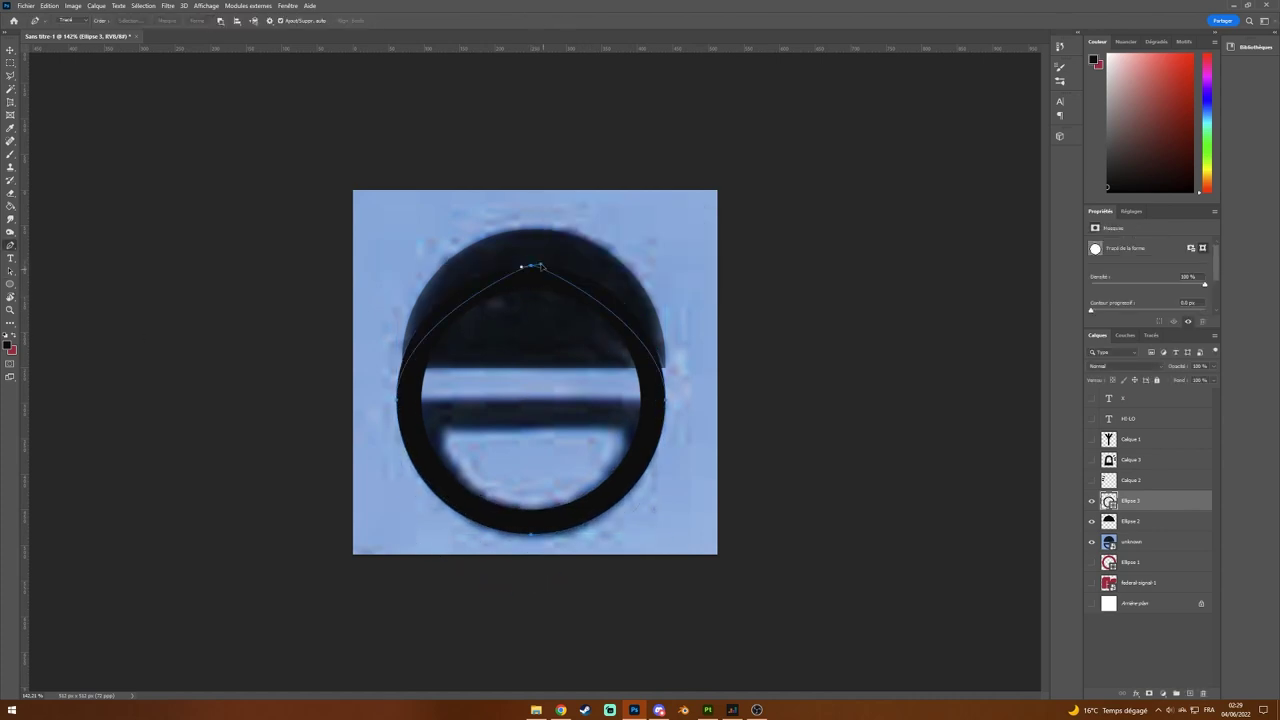
key(m)
drag(340, 207, 741, 399)
key(Delete)
Step: Brush the flat bar across the bowl's top and hide the reference photo
key(b)
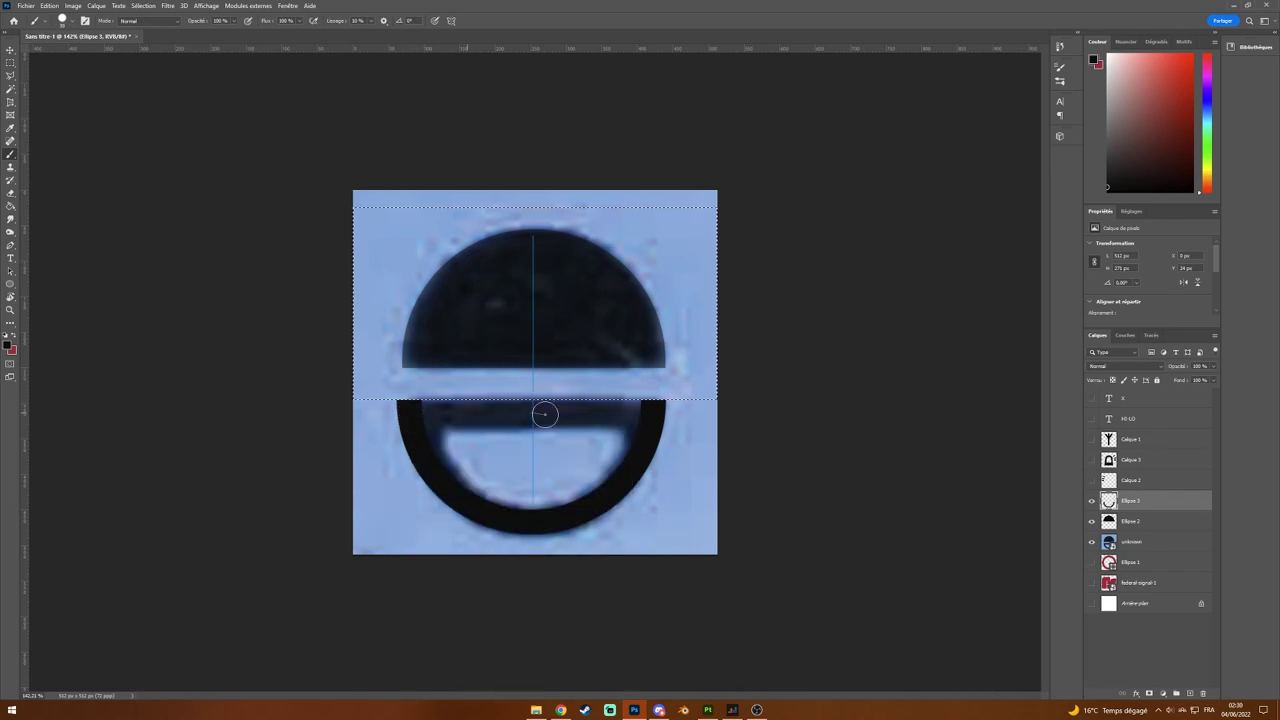
mouse_move(420, 414)
mouse_down()
mouse_move(645, 414)
mouse_move(417, 414)
mouse_up()
alt+scroll(417, 414, up, 3)
key(m)
drag(294, 388, 781, 415)
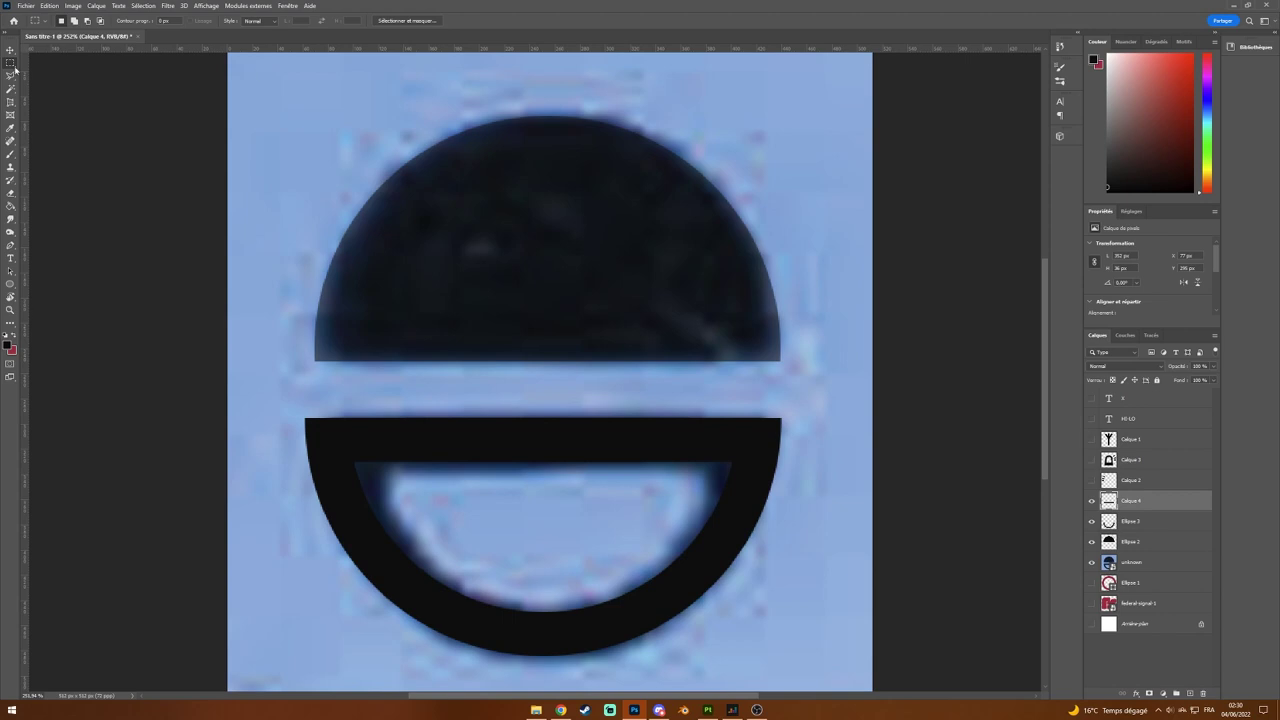
scroll(757, 432, right, 1)
click(1130, 541)
key(ctrl+0)
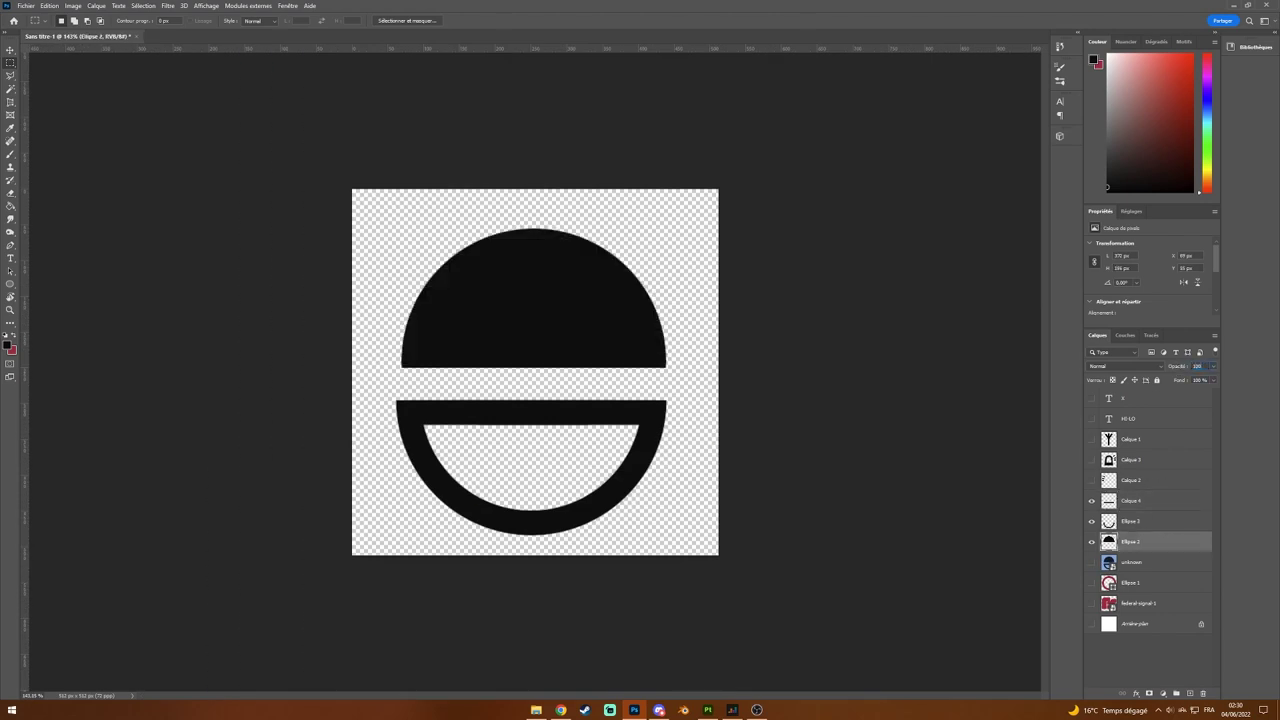
Step: Save the traced icon layers as a PNG copy and return to Substance Painter
click(25, 5)
click(1130, 500)
ctrl+click(1130, 521)
click(25, 5)
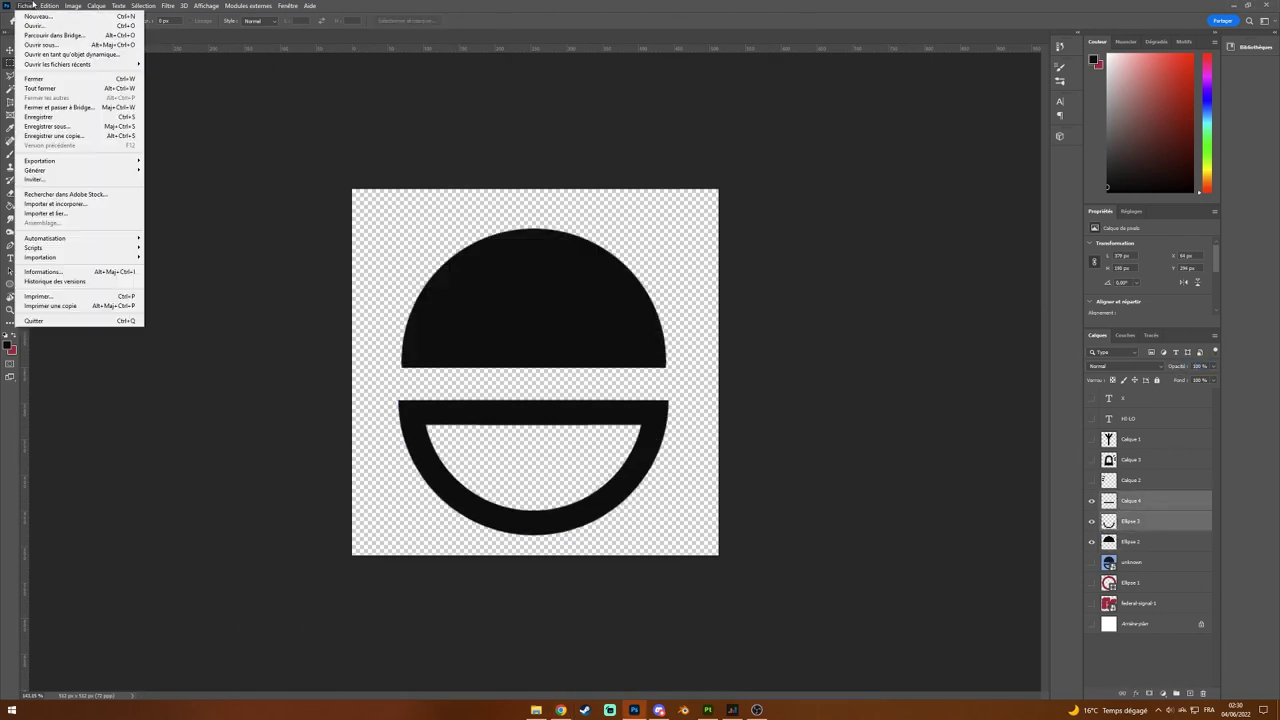
click(200, 160)
key(Return)
click(707, 710)
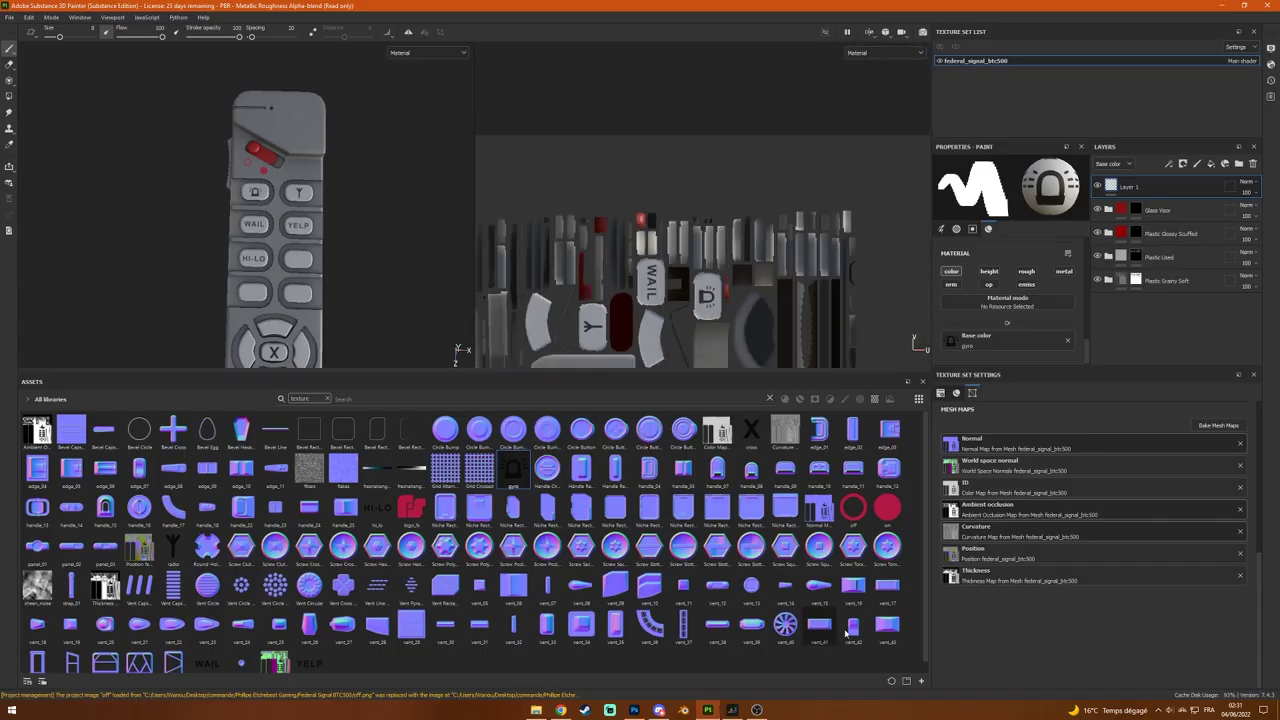
Step: Import the microleds icon PNG as base color and stamp it onto a remote button
drag(815, 487, 815, 487)
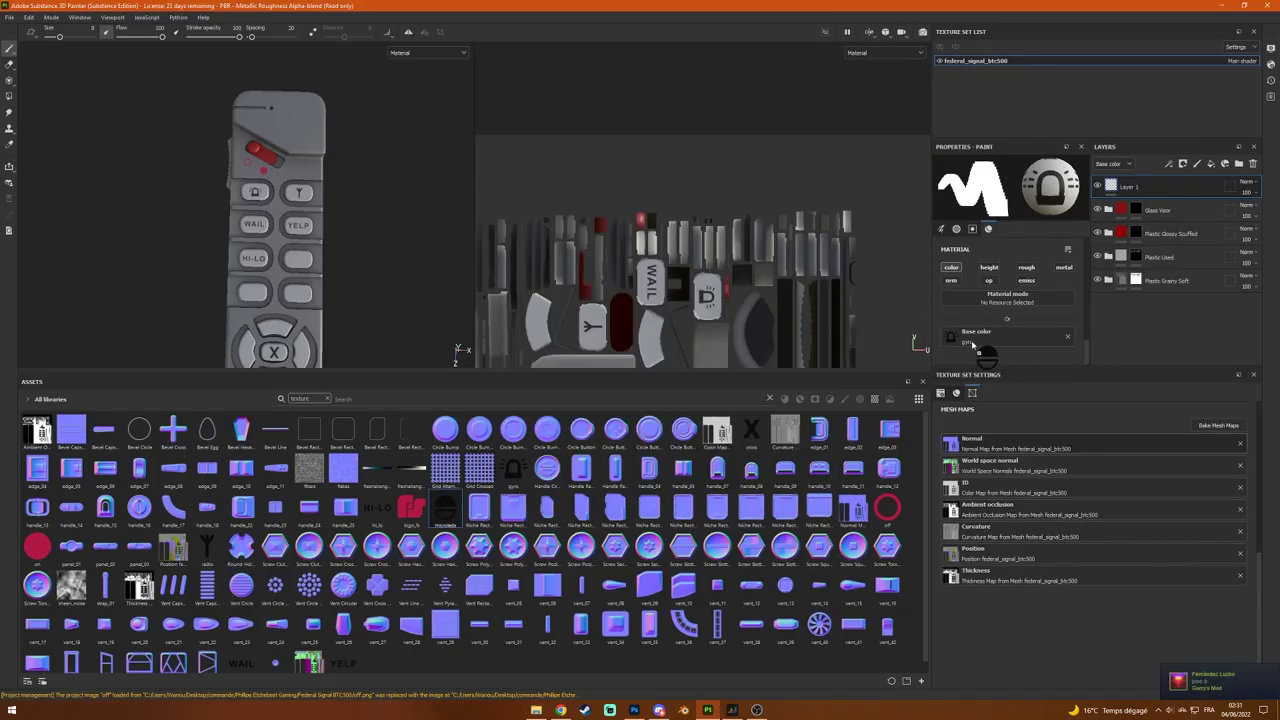
drag(972, 343, 972, 343)
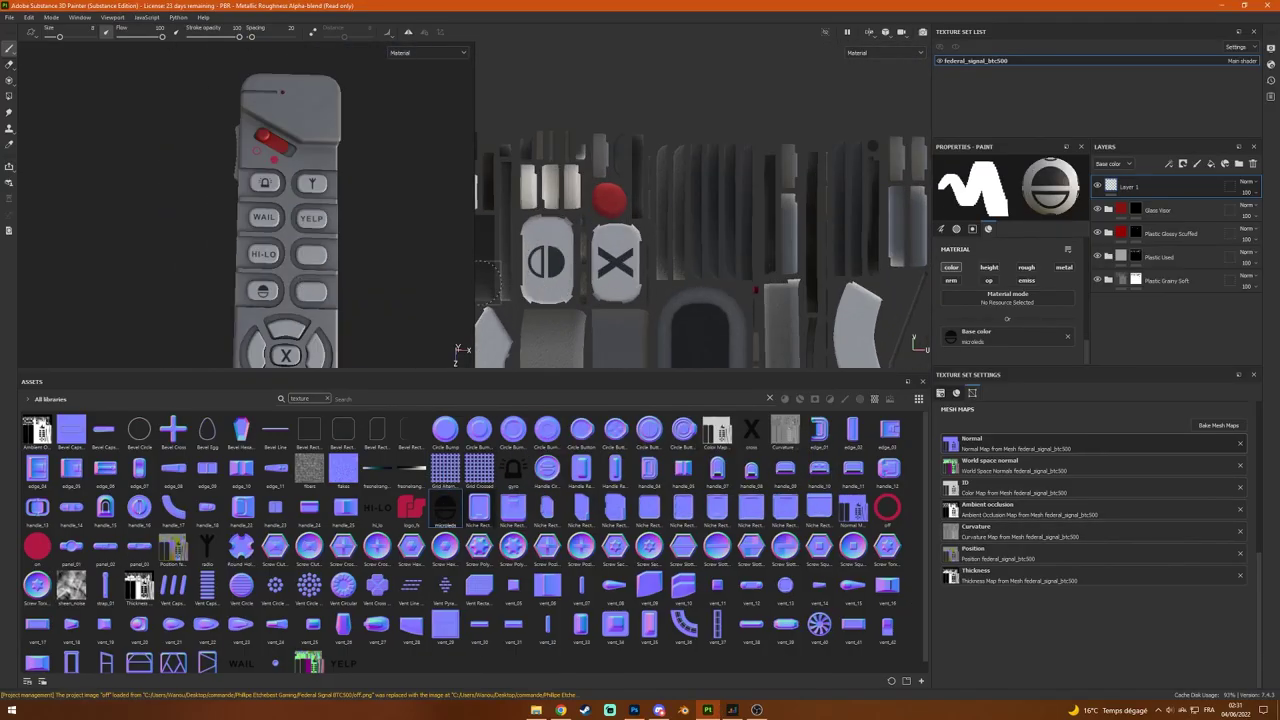
click(540, 258)
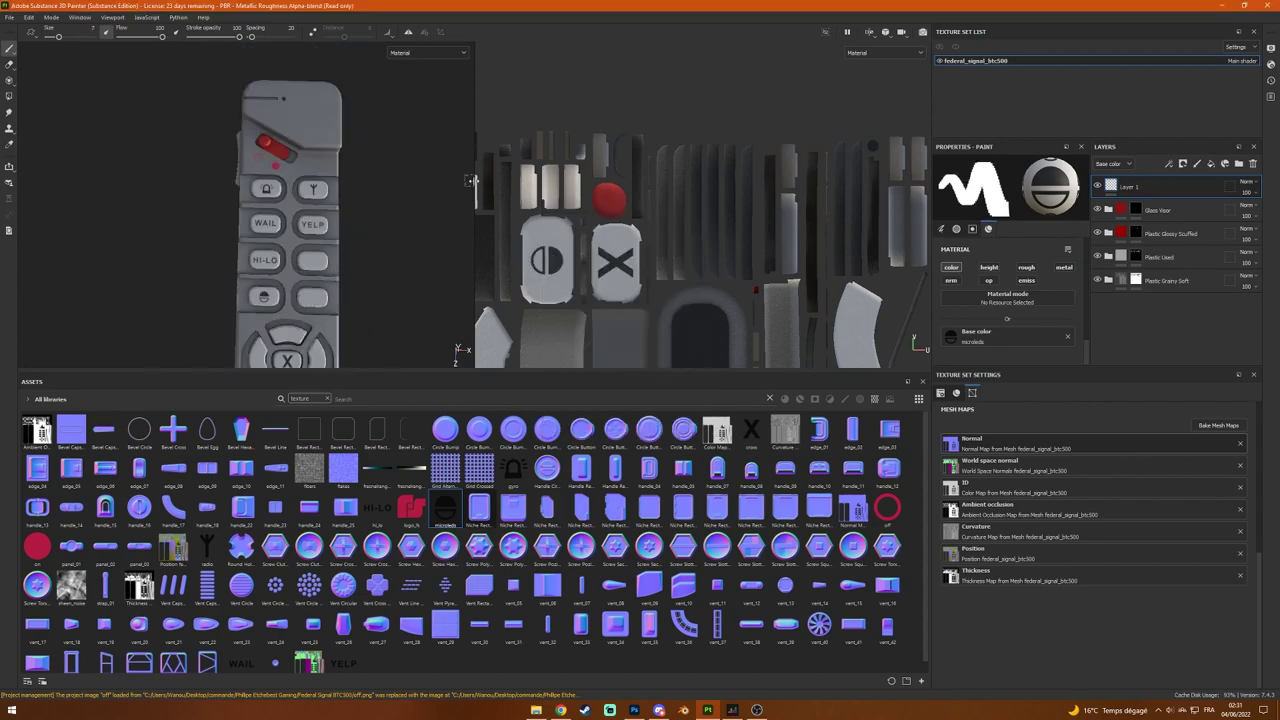
key(alt+Tab)
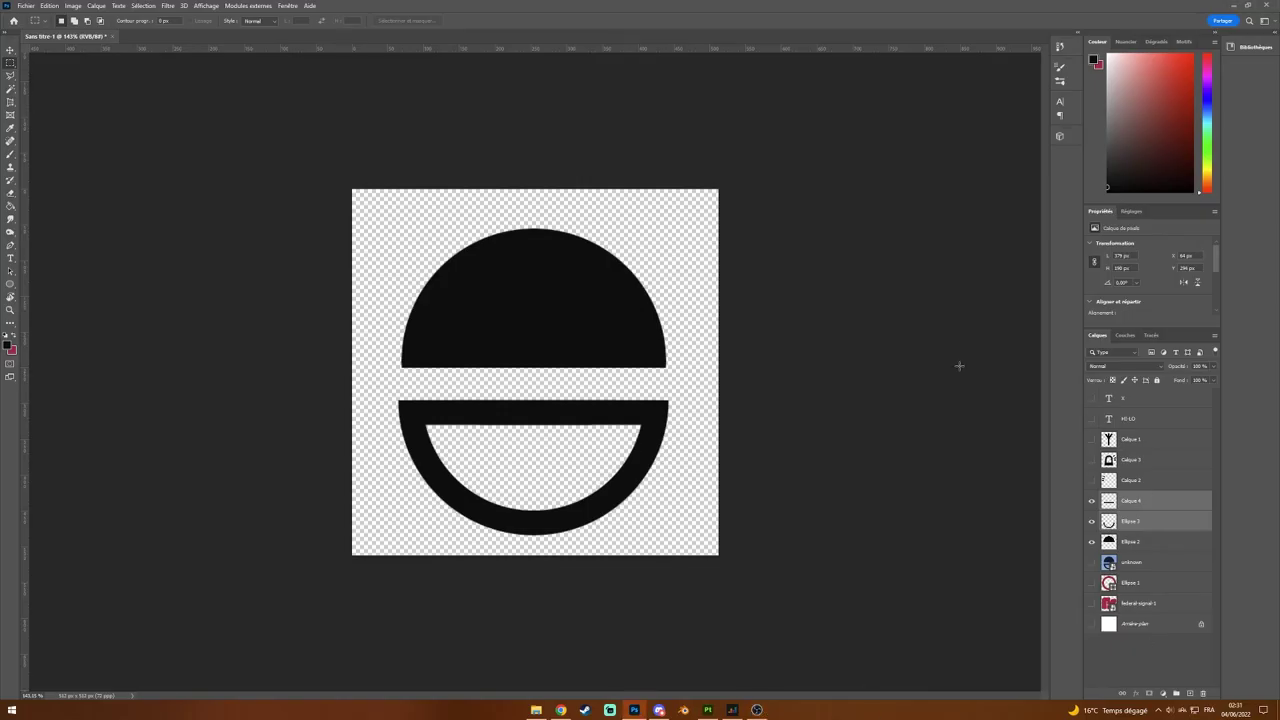
Step: Hide the half-circle icon layers and start scaling the reference photo toward the ring-with-rays icon
alt+click(1091, 562)
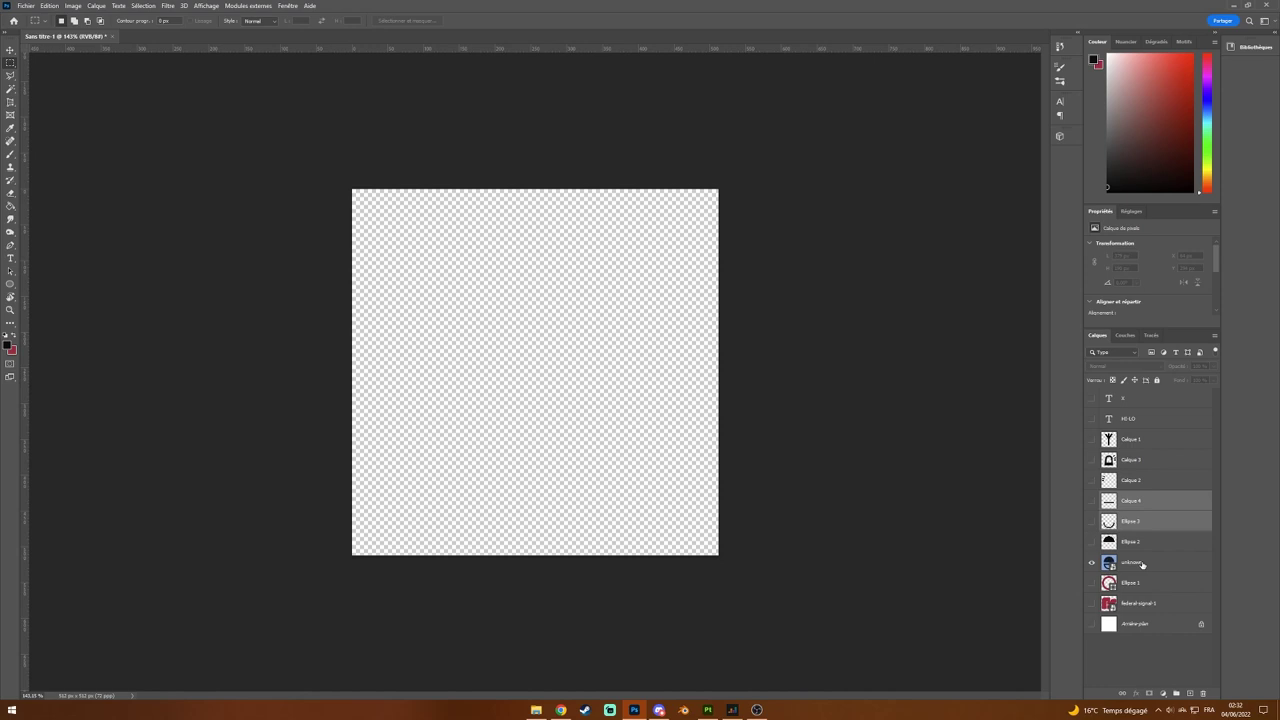
click(1142, 564)
key(ctrl+t)
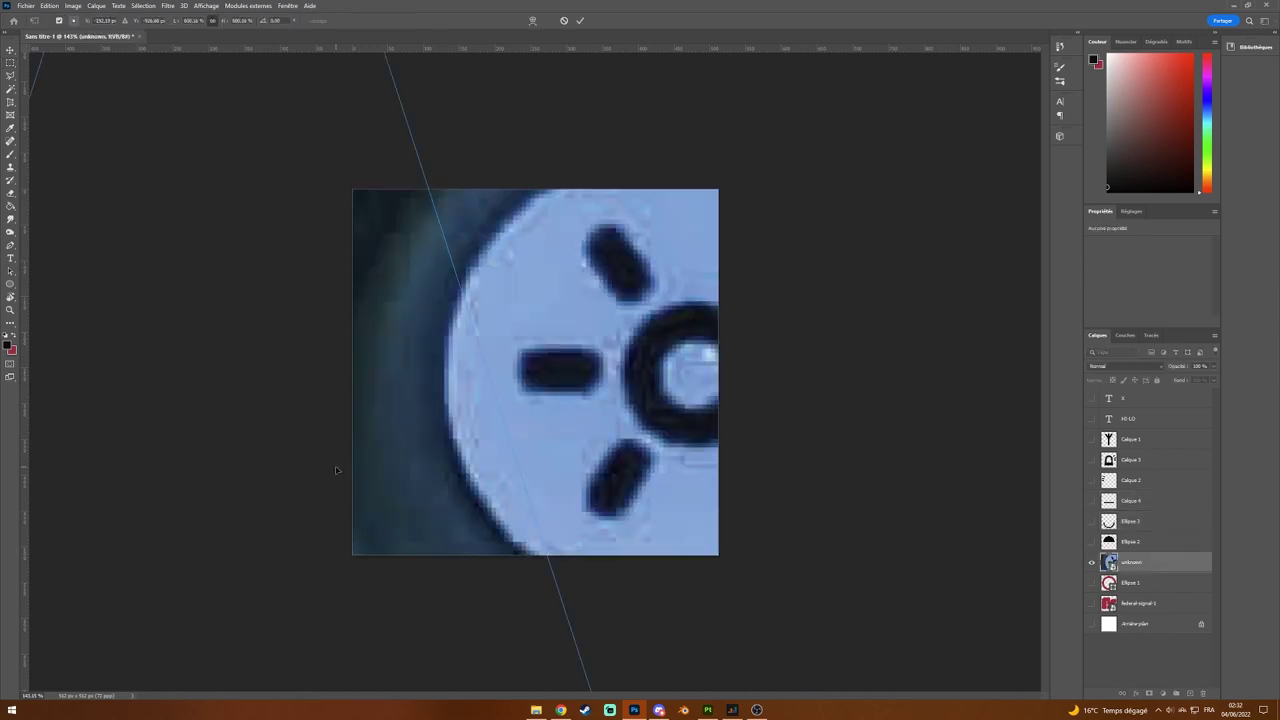
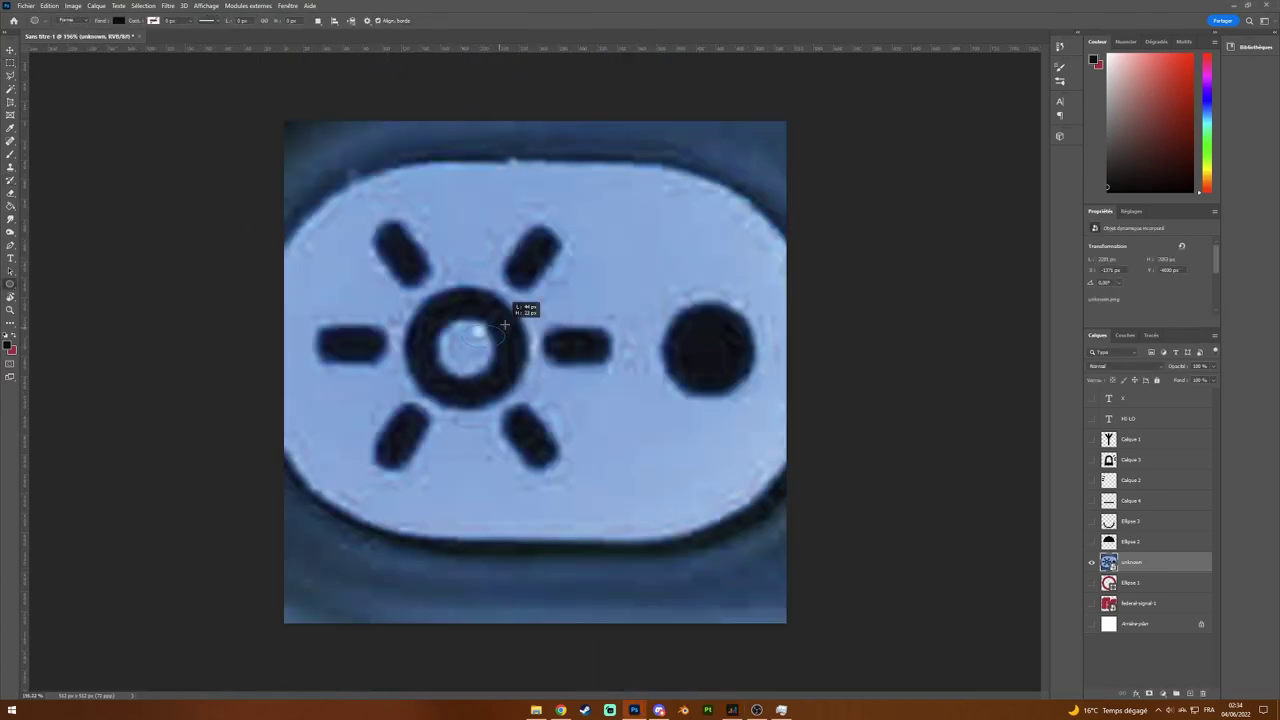
Step: Finish the sun icon: ring around the centre, a solid black circle on the right dot, and a new rays layer
alt+shift+drag(505, 323, 522, 407)
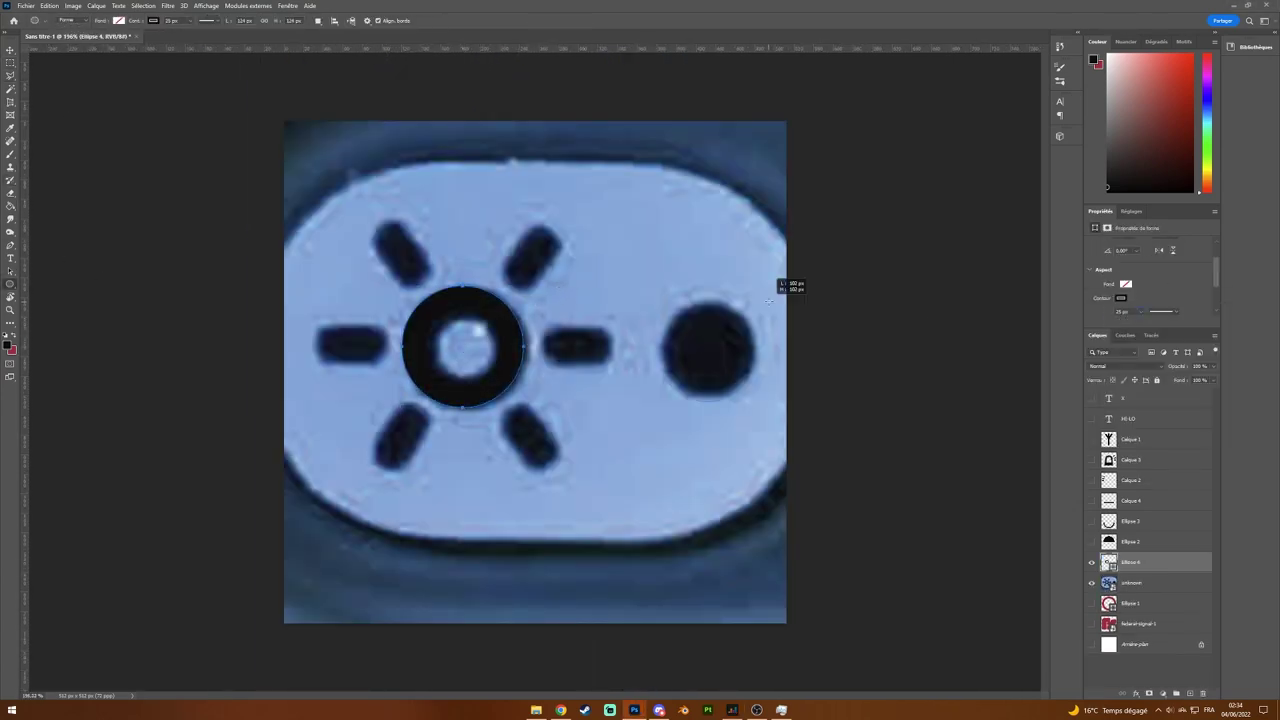
drag(662, 306, 754, 398)
click(1126, 284)
key(b)
click(435, 20)
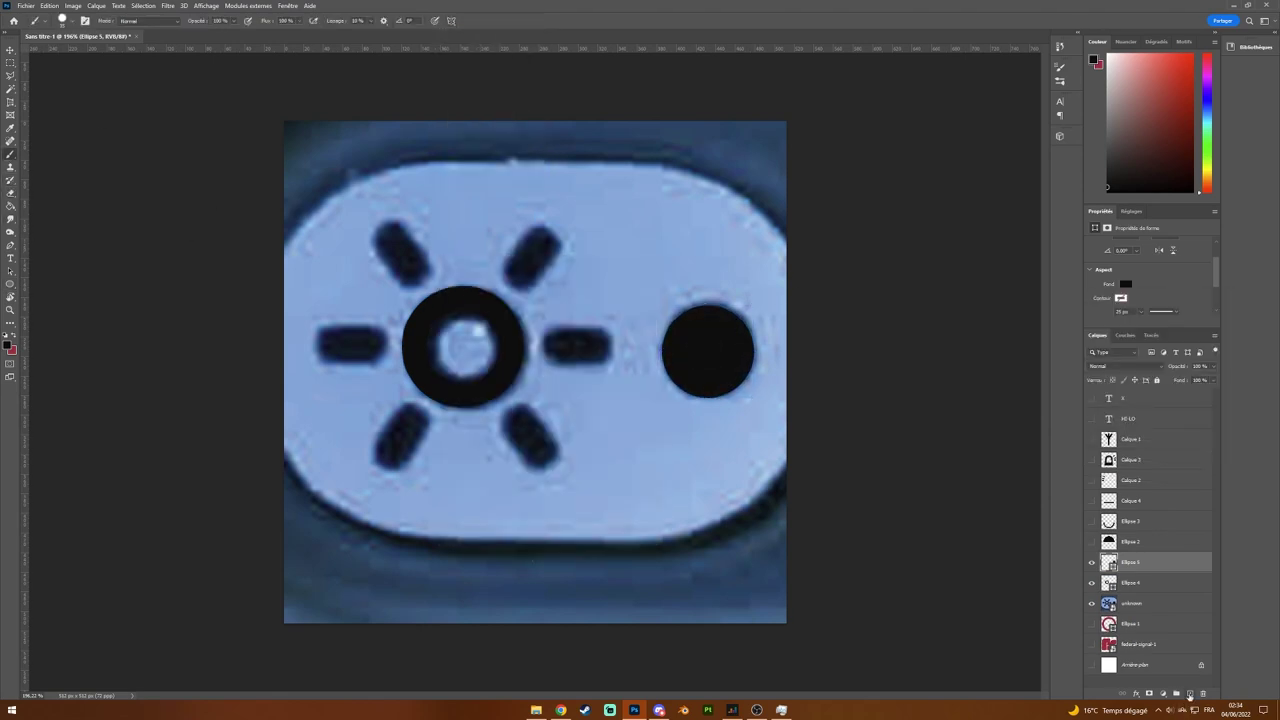
click(1189, 693)
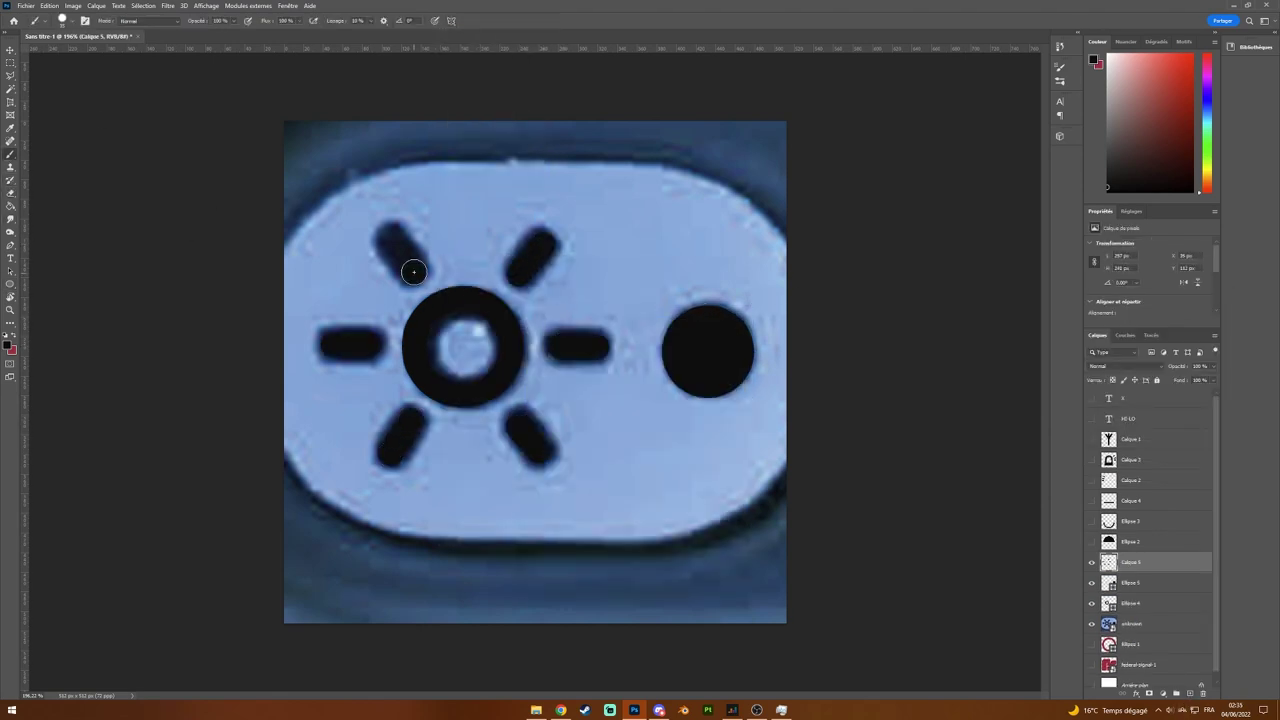
Step: Hide the photo reference and save the sun icon as a PNG
click(1091, 623)
click(25, 5)
click(60, 163)
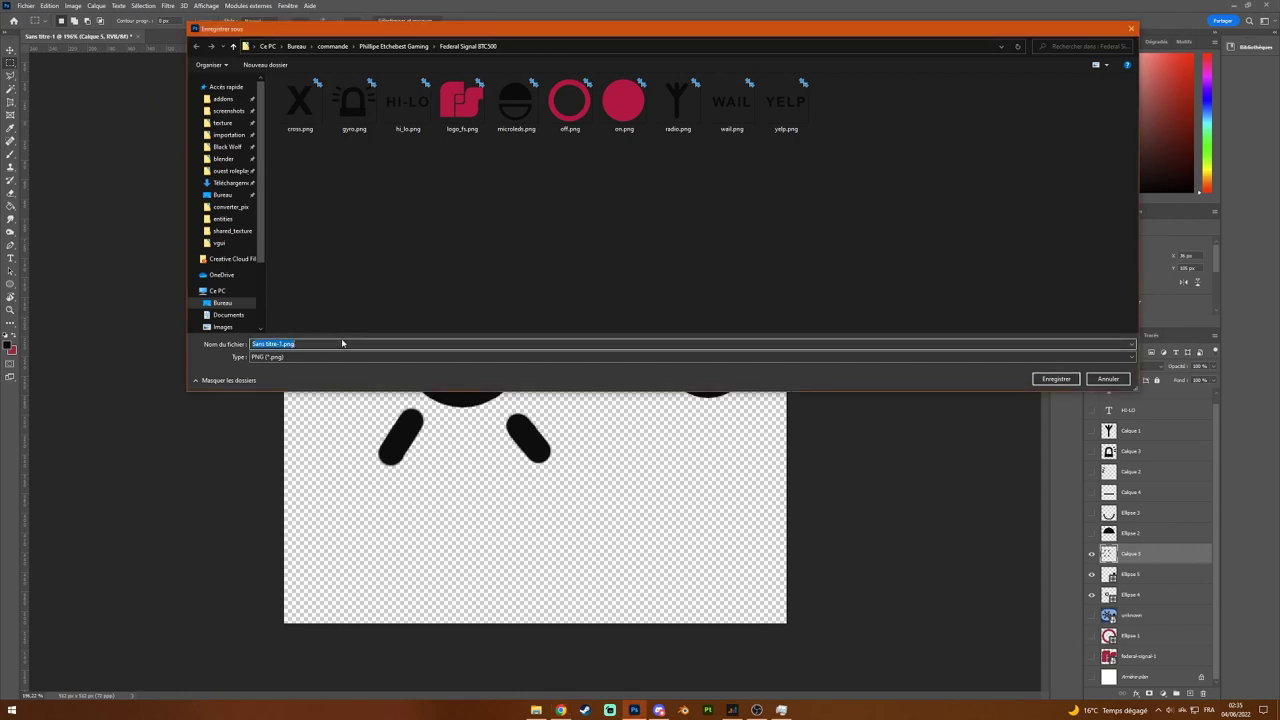
key(Return)
Step: Show the two-horn button photo and paint the diagonal bar and upper horn in black
click(712, 708)
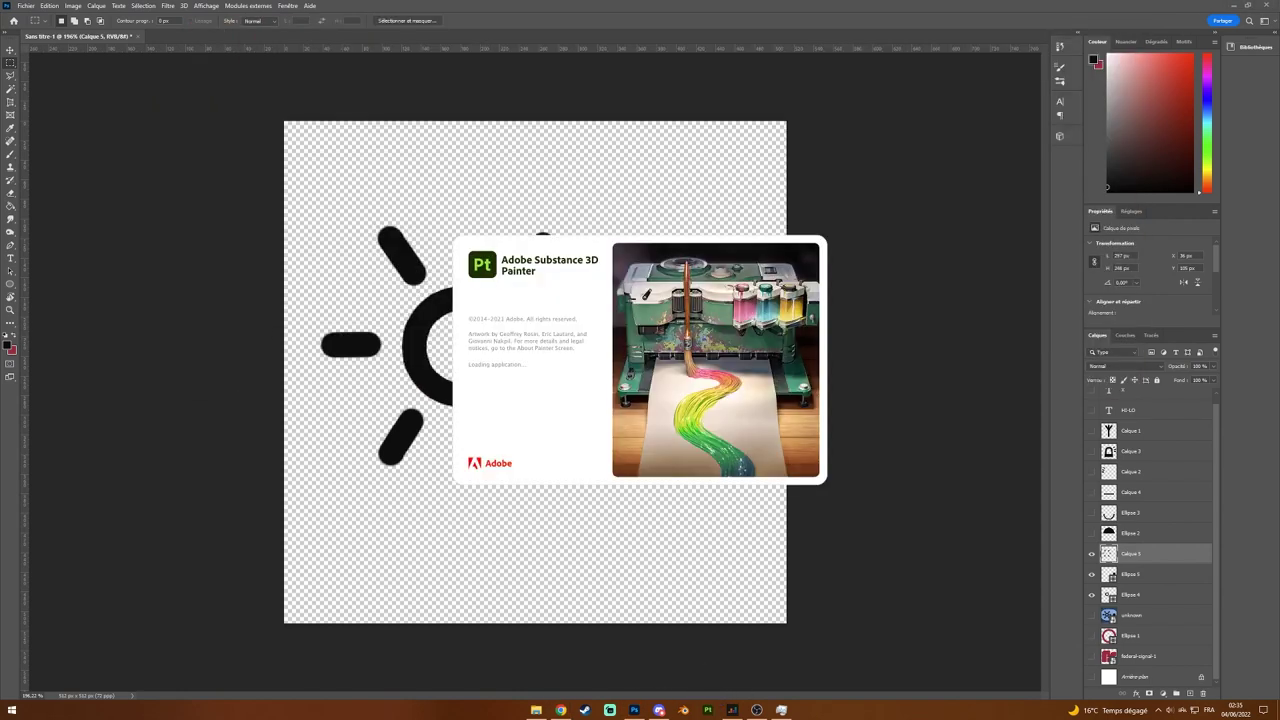
click(1091, 614)
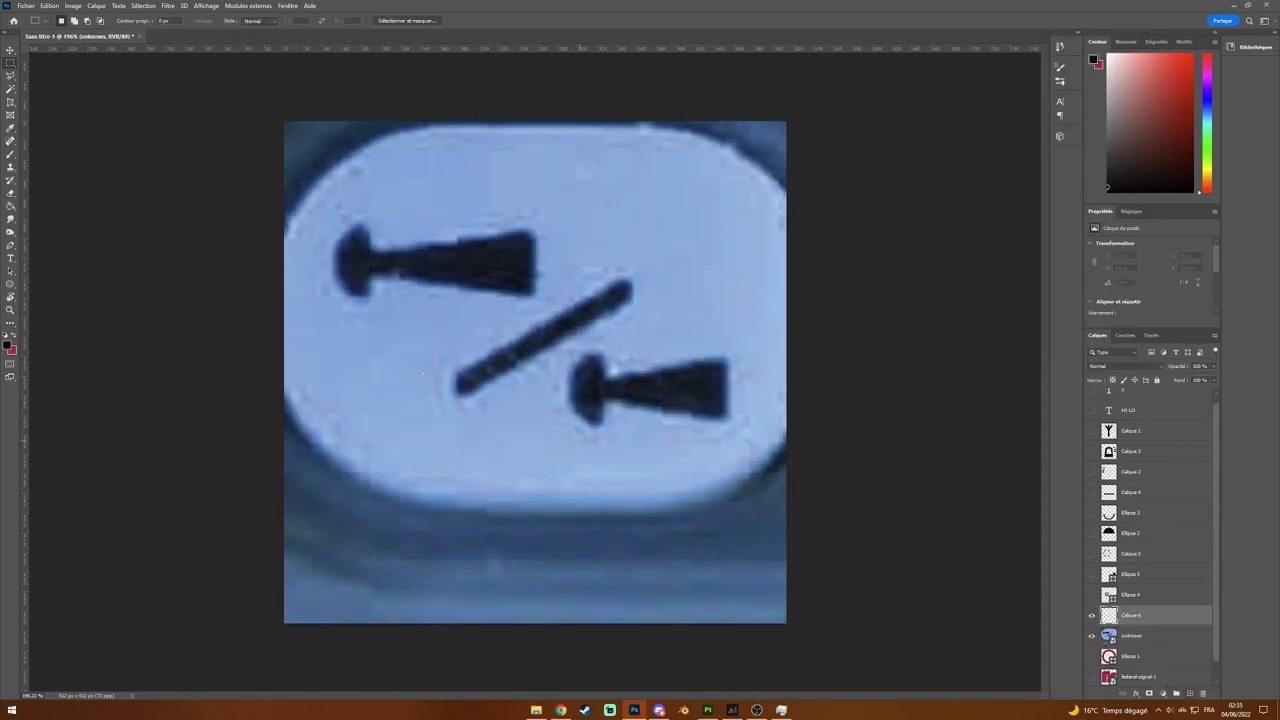
drag(463, 381, 630, 290)
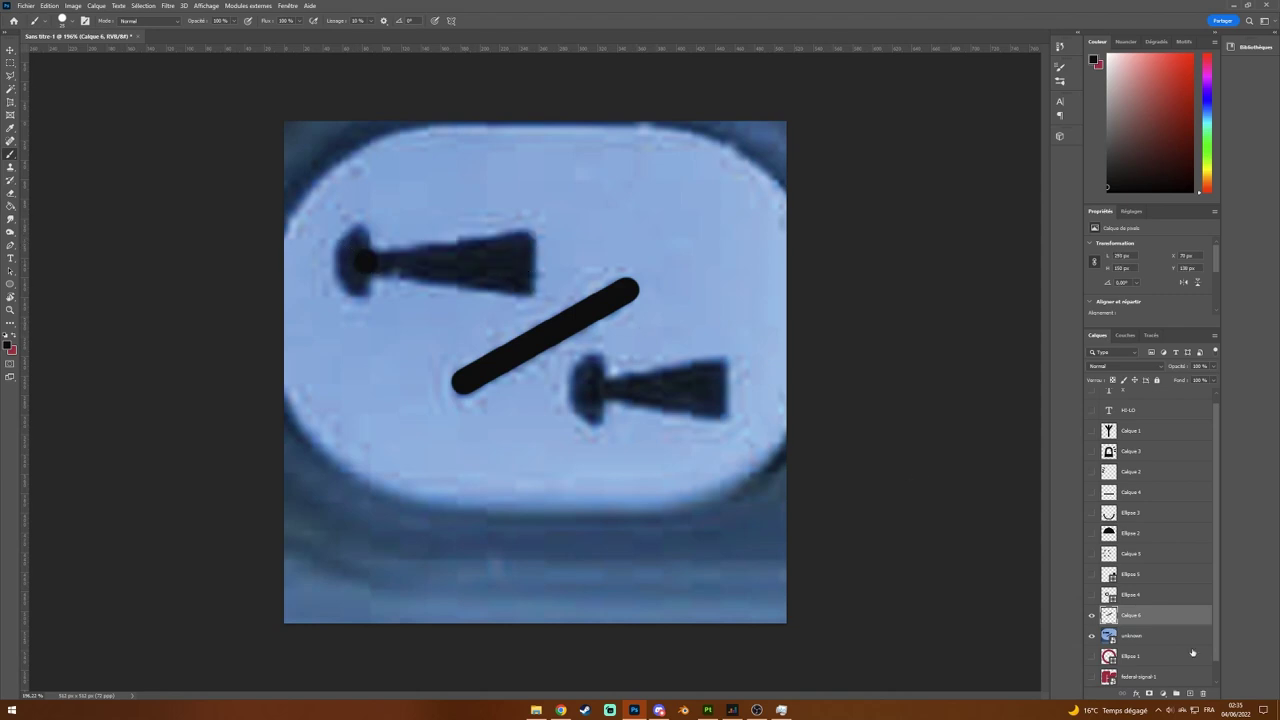
mouse_move(520, 245)
mouse_down()
mouse_move(360, 266)
mouse_move(381, 276)
mouse_up()
alt+scroll(381, 276, up, 3)
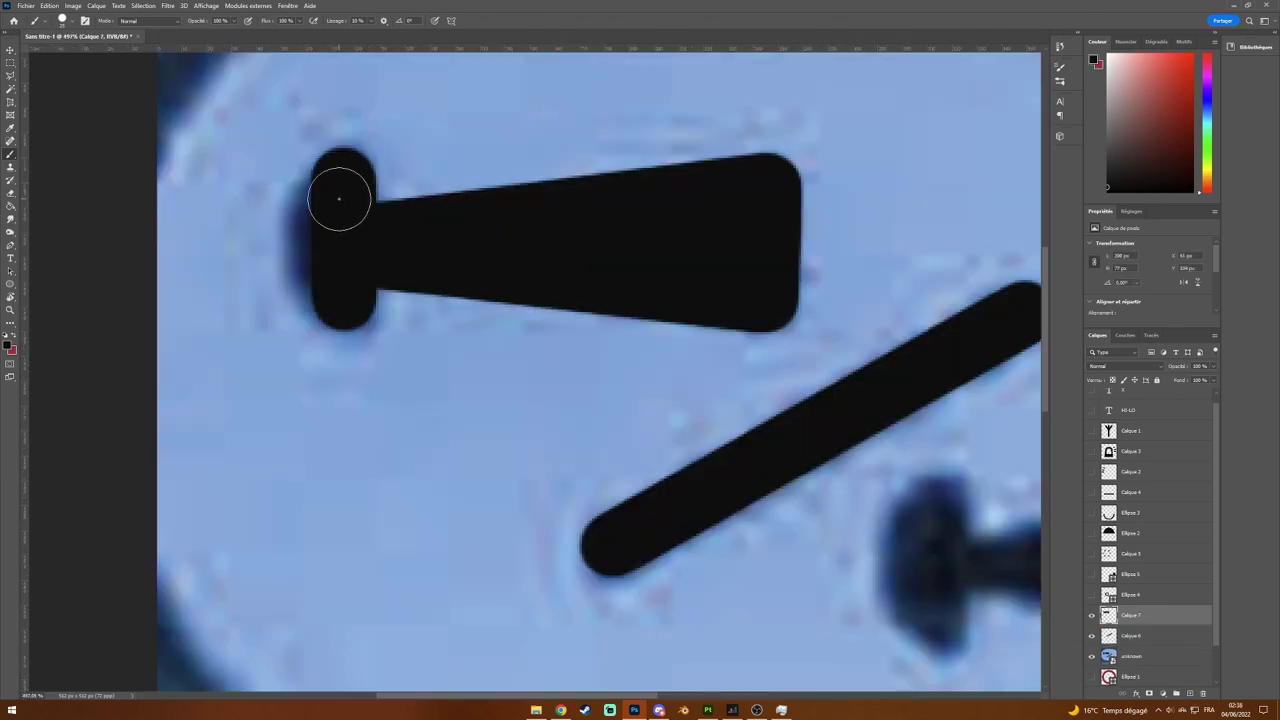
drag(337, 194, 322, 291)
Step: Duplicate the upper horn and scale the copy down onto the lower horn
key(ctrl+0)
key(ctrl+j)
key(ctrl+t)
drag(545, 385, 604, 393)
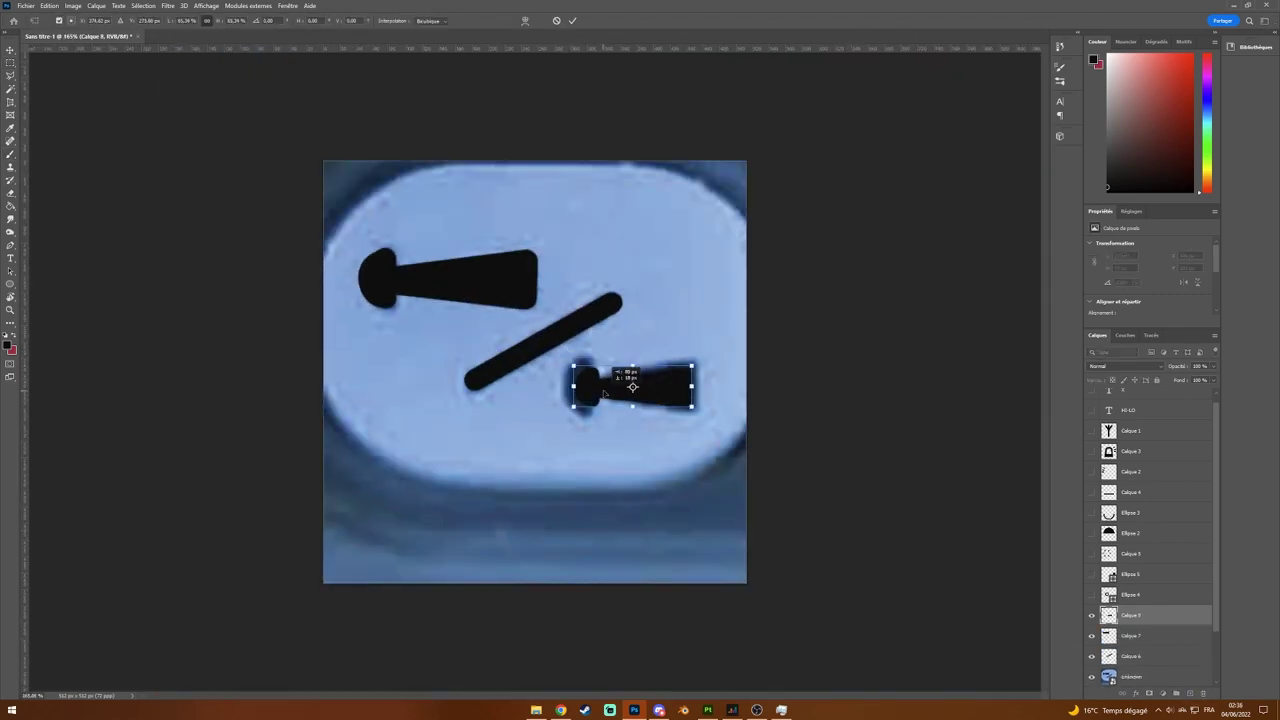
Step: Save the siren icon as a transparent PNG, then bring up the up-arrow button photo
click(1091, 676)
key(b)
key(alt+bracketleft)
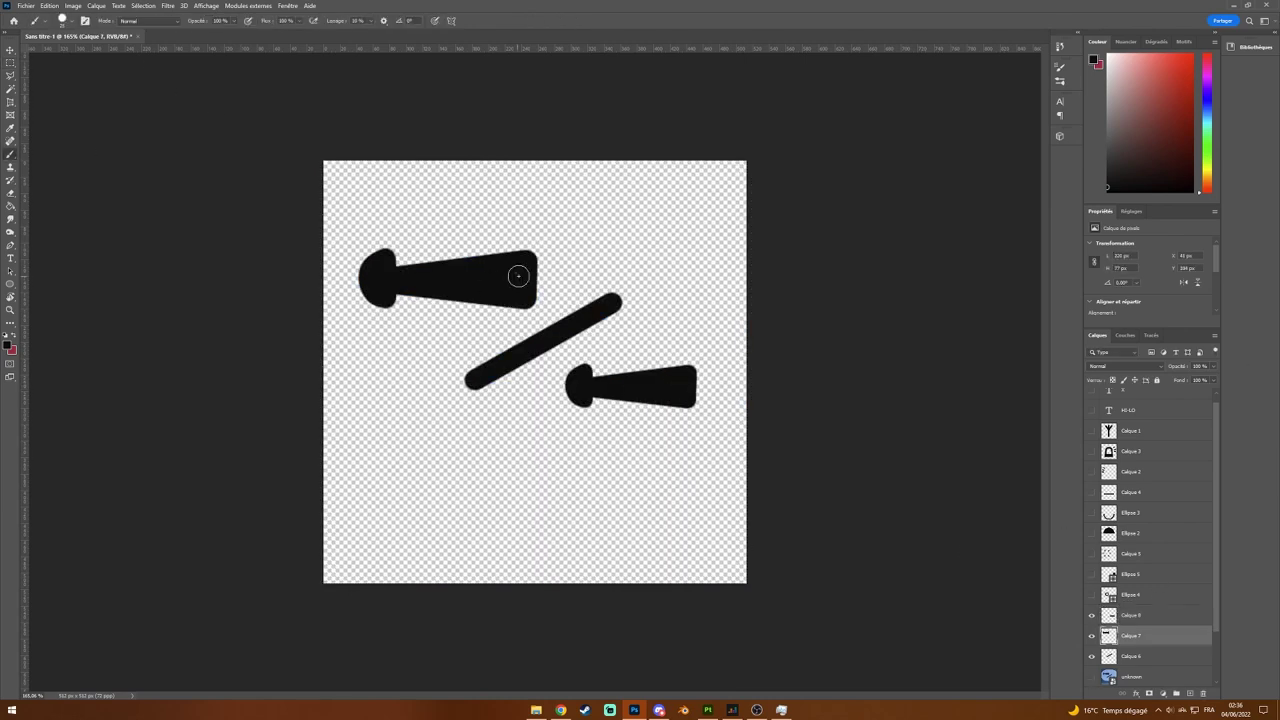
key(ctrl+shift+s)
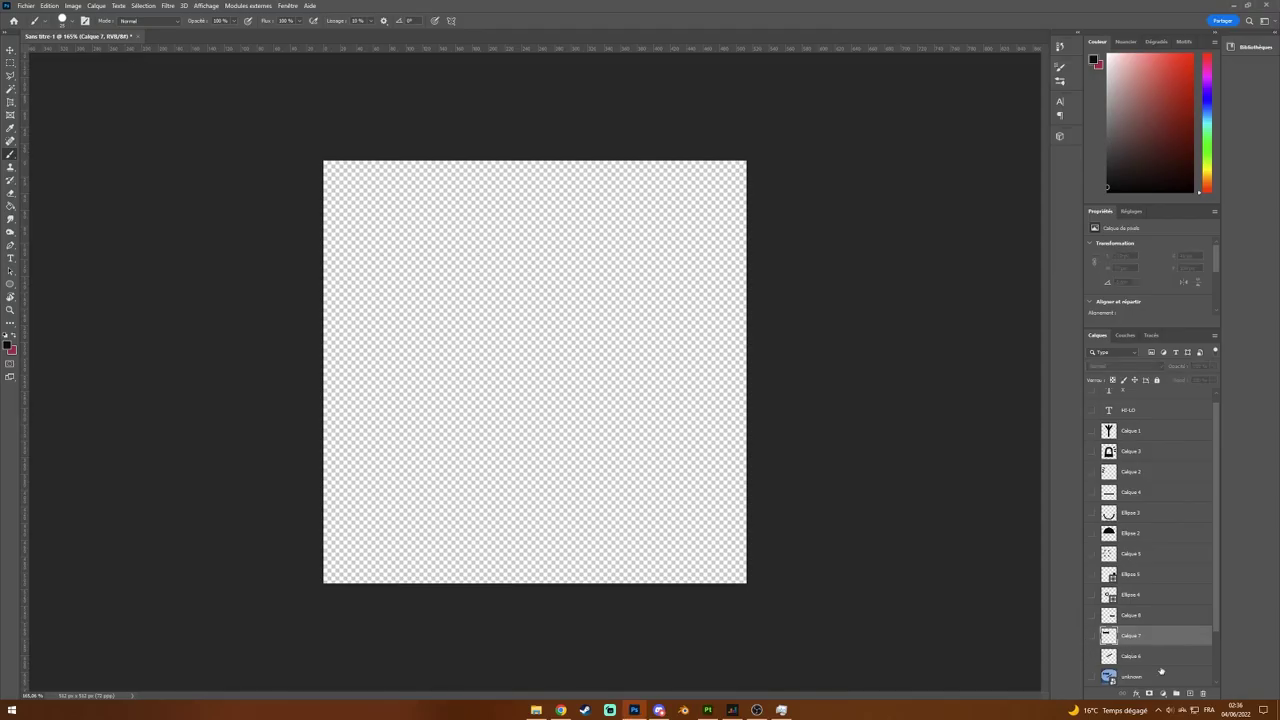
click(1091, 676)
click(1140, 676)
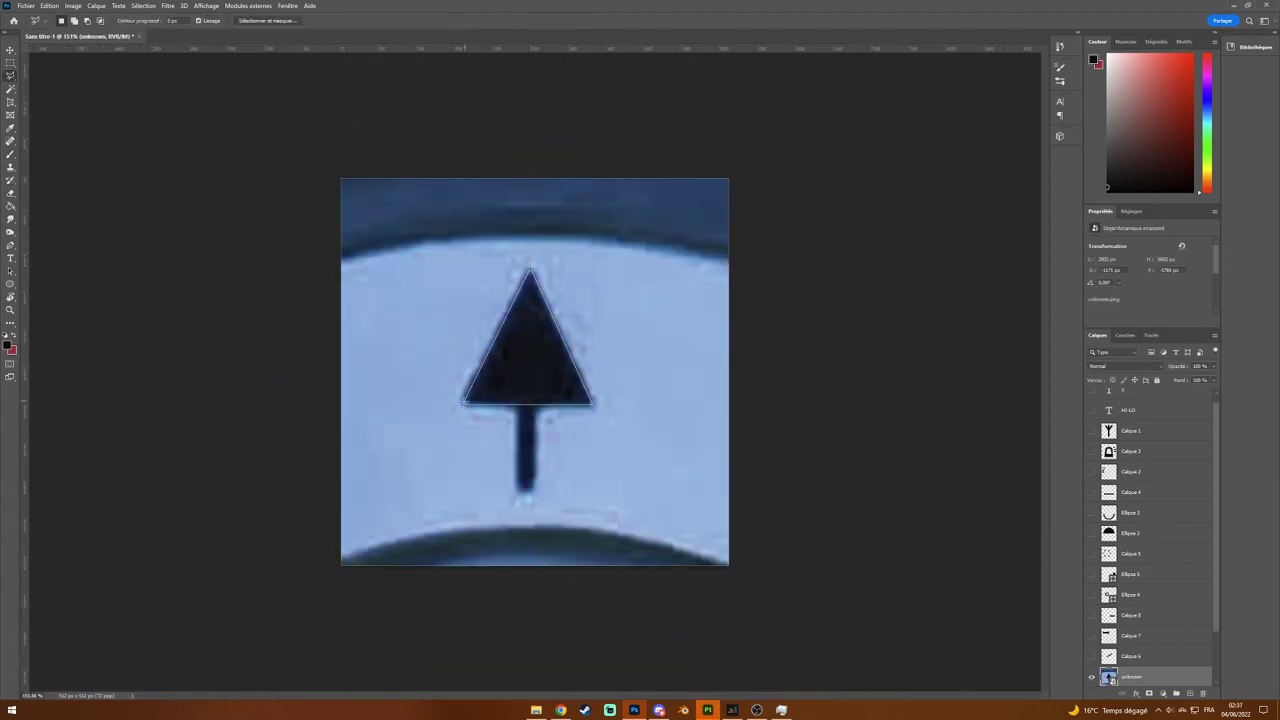
Step: Trace the up-arrow in black on a new layer and hide its photo reference
click(1189, 693)
key(b)
key(alt+BackSpace)
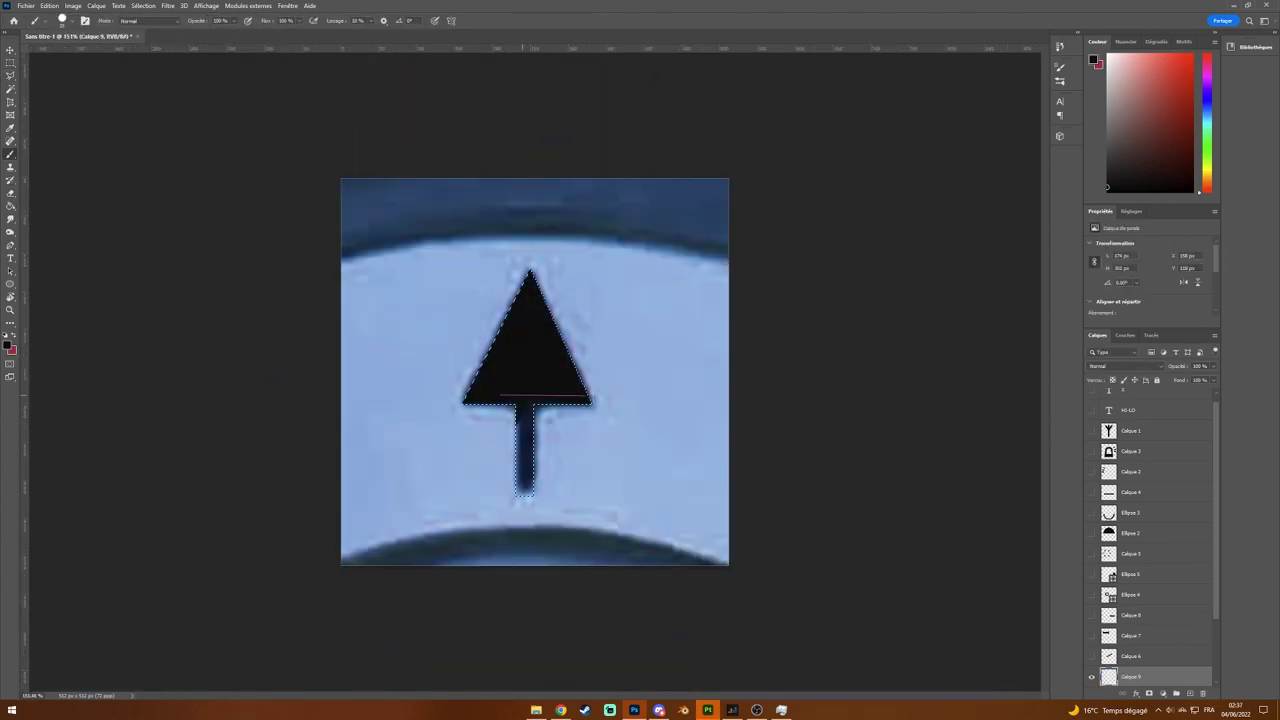
alt+click(1091, 676)
alt+scroll(532, 402, up, 3)
key(ctrl+t)
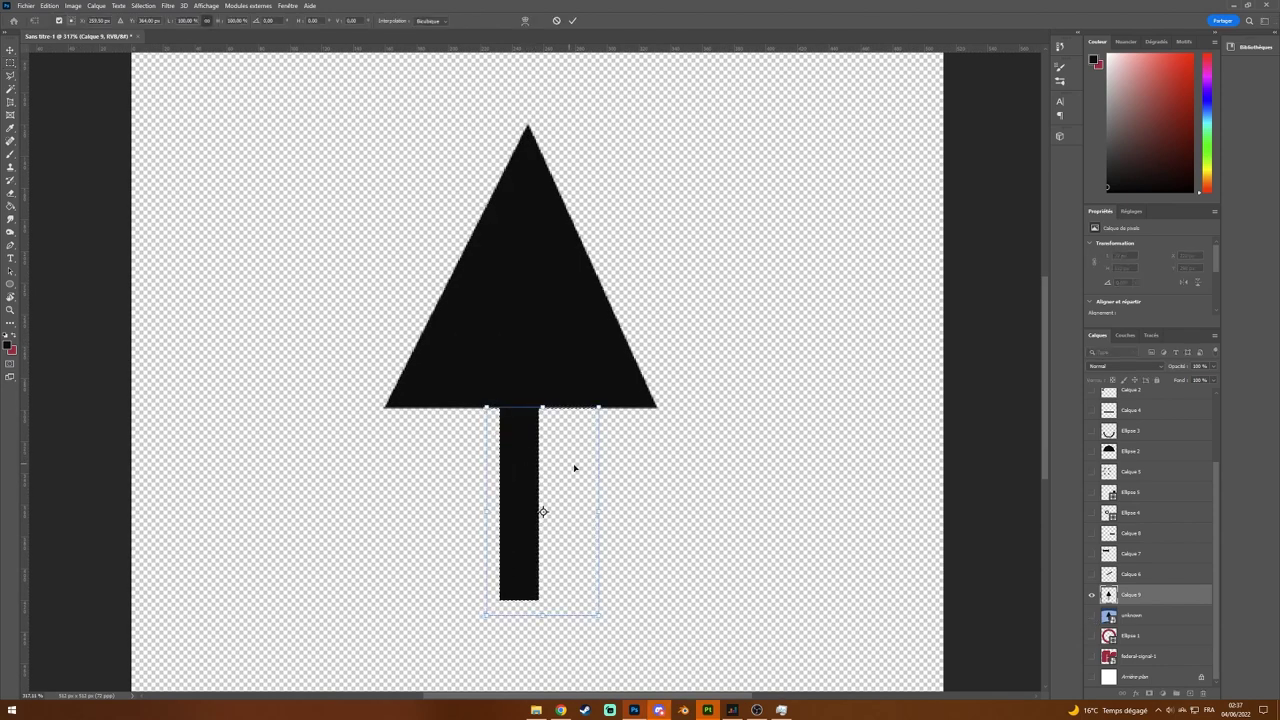
alt+scroll(500, 440, up, 3)
key(Return)
key(m)
Step: Save the up-arrow as a PNG, then rotate it down-left and save that version
click(180, 161)
text(fleche)
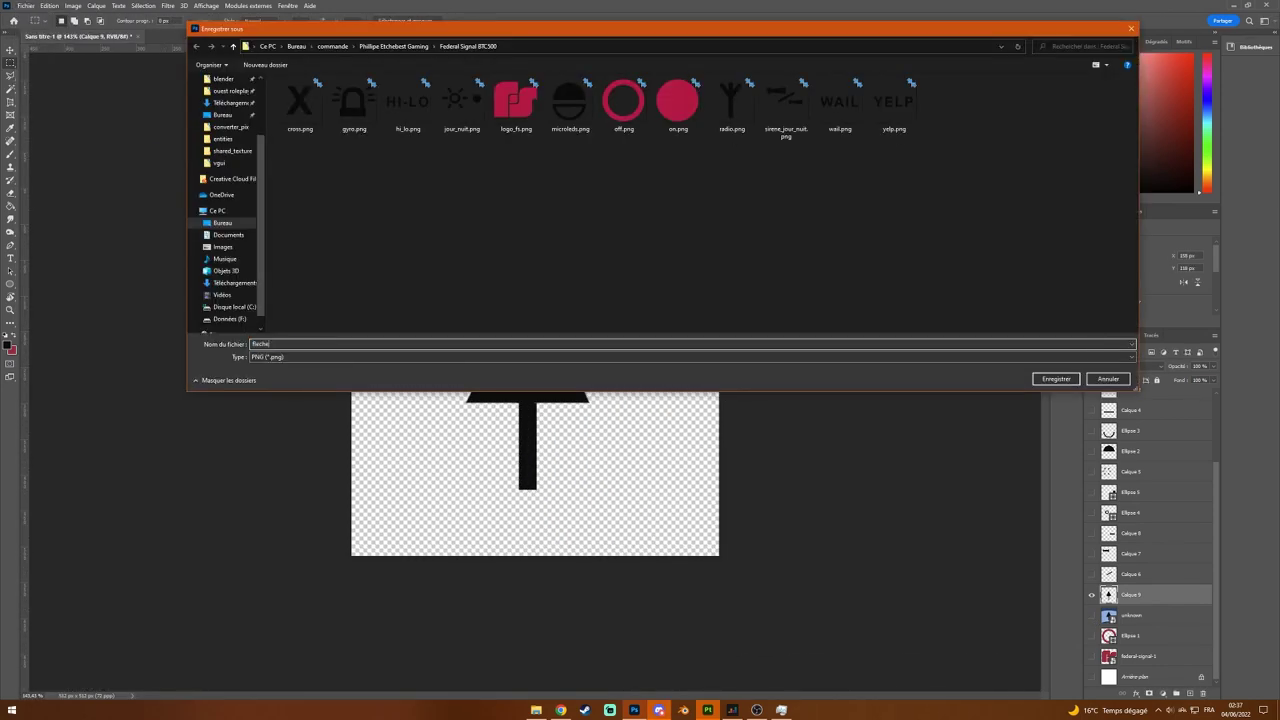
key(Return)
key(ctrl+t)
drag(548, 515, 610, 273)
double_click(165, 158)
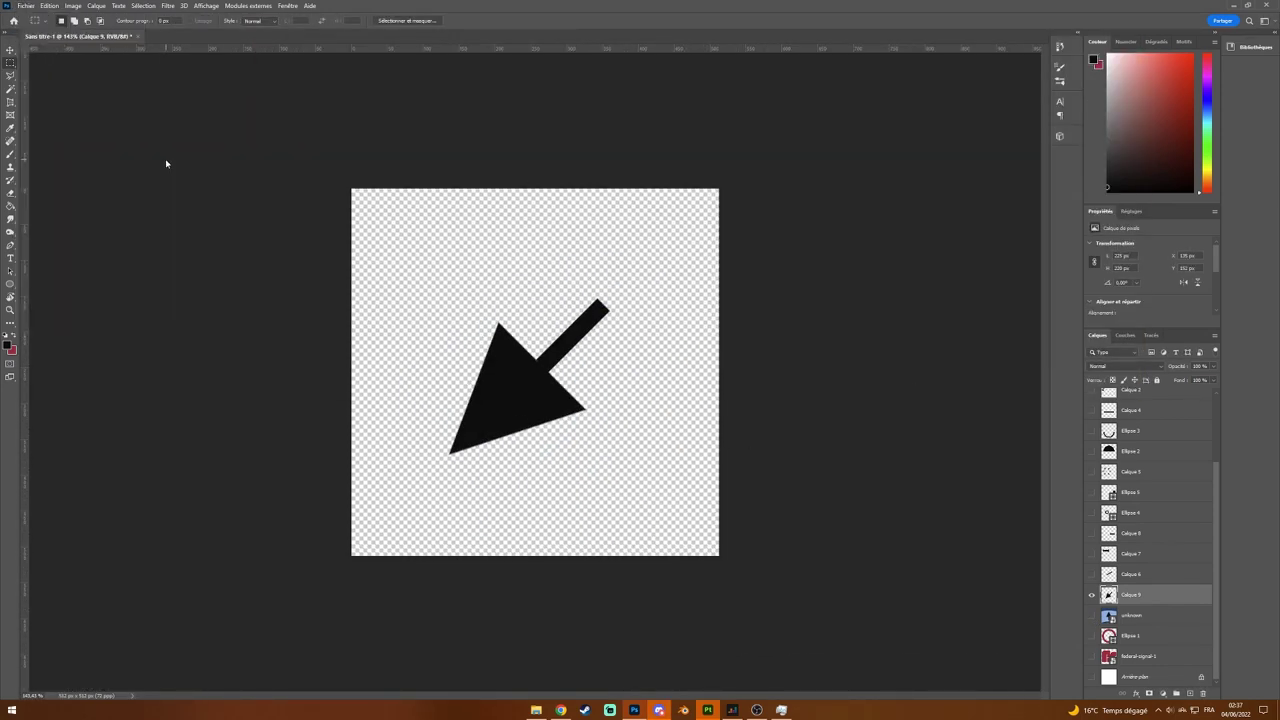
text(fle)
key(Escape)
Step: Flip the arrow to point down-right and export it as a PNG
click(49, 5)
click(111, 109)
click(49, 5)
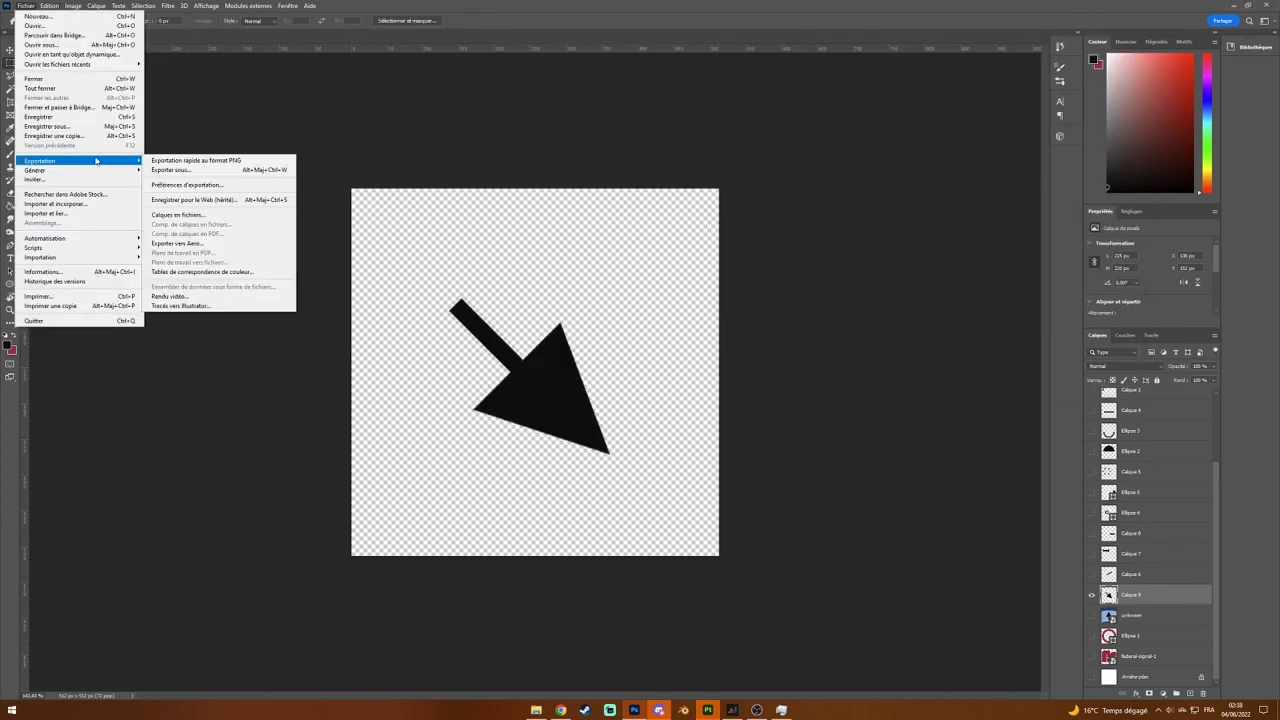
click(180, 161)
Step: Rotate the arrow to point straight down
key(Escape)
key(ctrl+t)
drag(640, 357, 637, 452)
key(Return)
Step: Draw a rounded black rectangle beside the arrow and place a copy to its right
right_click(10, 284)
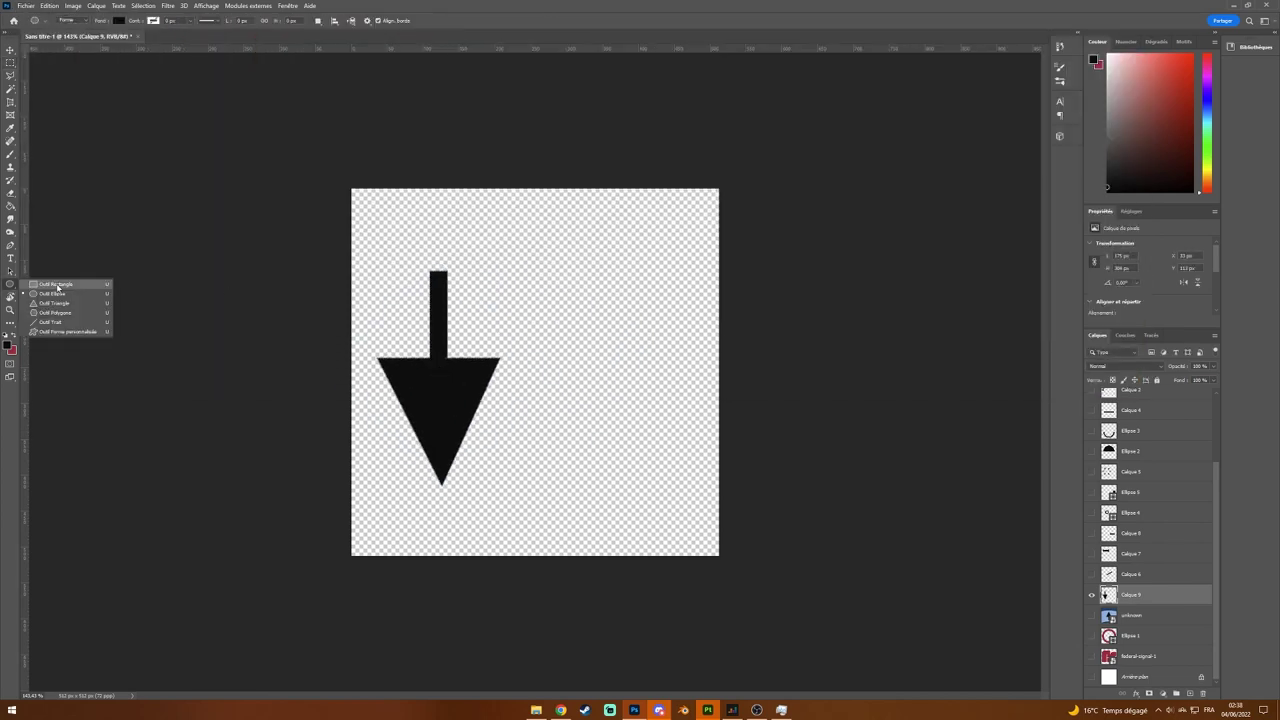
click(45, 284)
drag(543, 334, 651, 423)
key(ctrl+alt+t)
drag(600, 370, 730, 347)
key(Return)
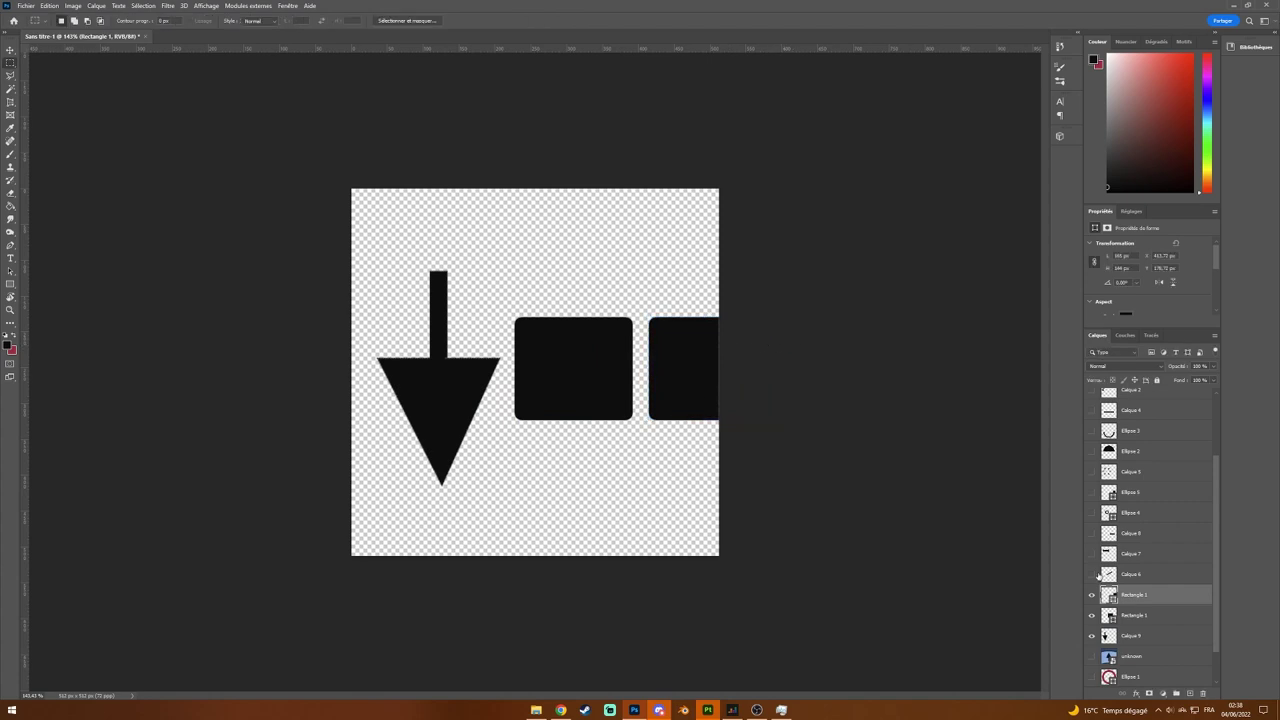
Step: Narrow the arrow and shift both rectangles left beside it
click(1130, 635)
drag(500, 378, 470, 378)
shift+click(1133, 594)
key(ctrl+t)
drag(691, 372, 653, 372)
key(Return)
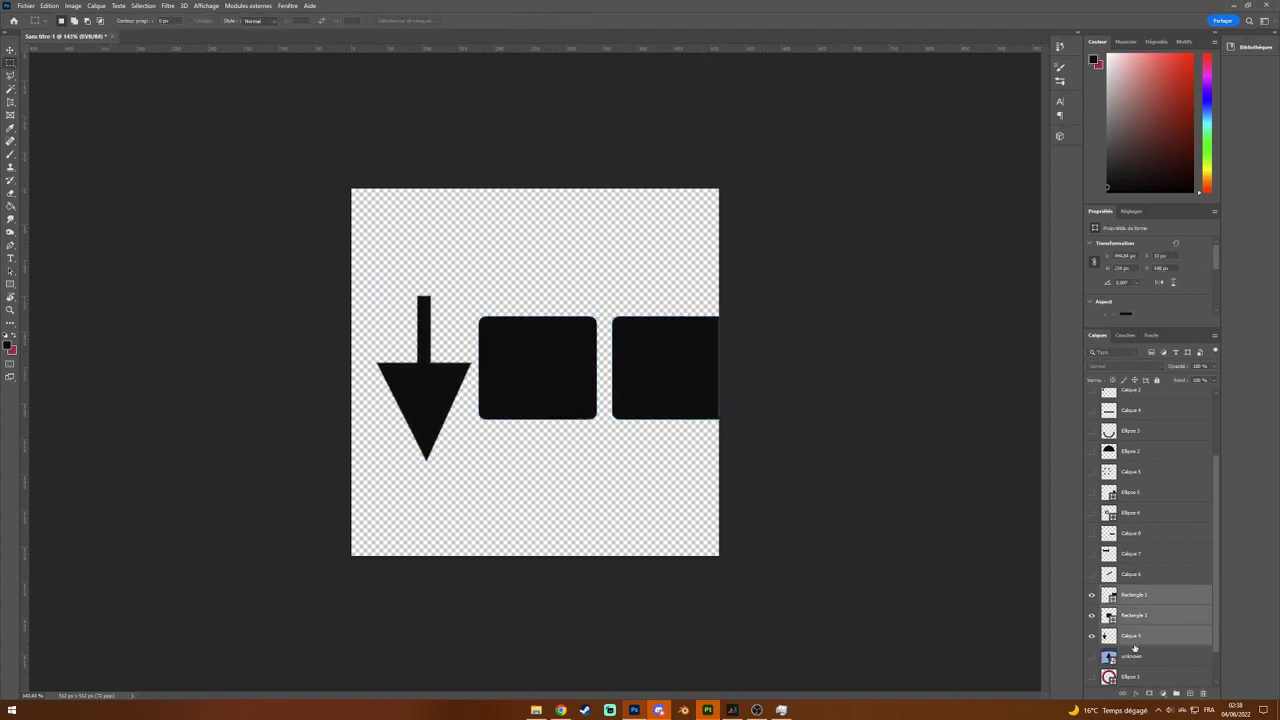
key(m)
Step: Give the middle Rectangle 1 no fill and a 25 px black outline
click(1133, 615)
click(1121, 306)
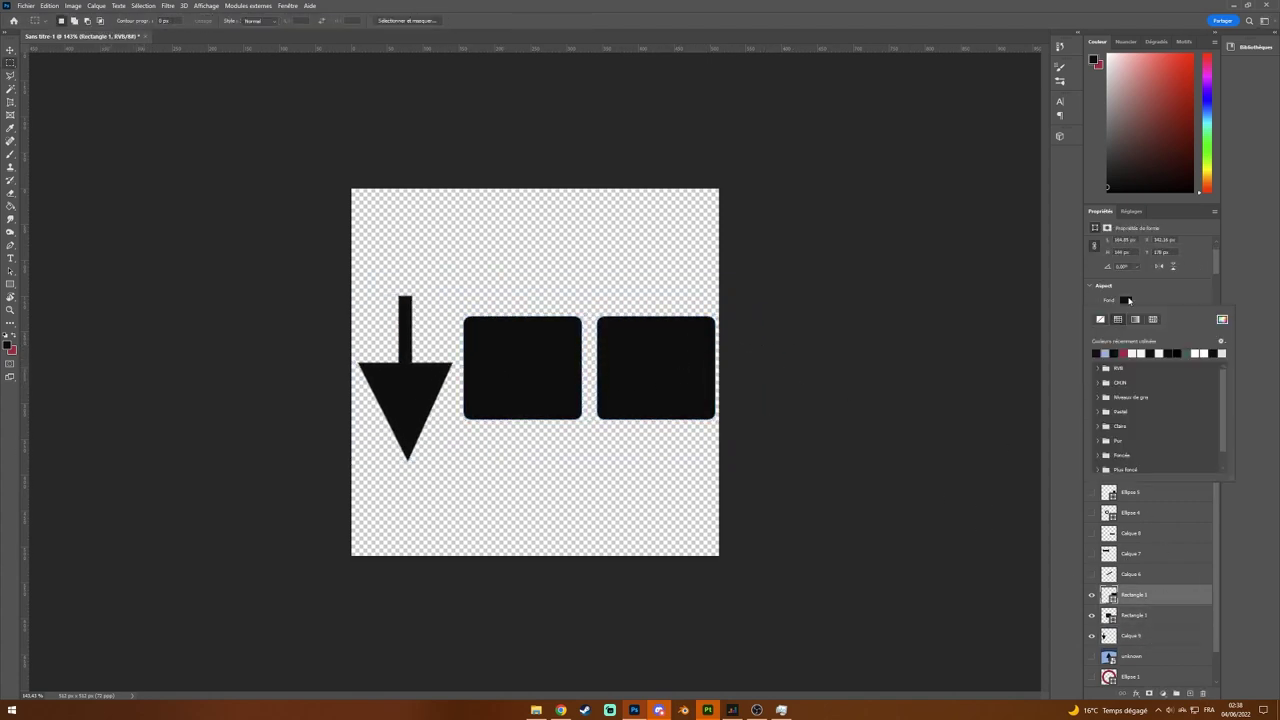
click(1121, 306)
click(1121, 306)
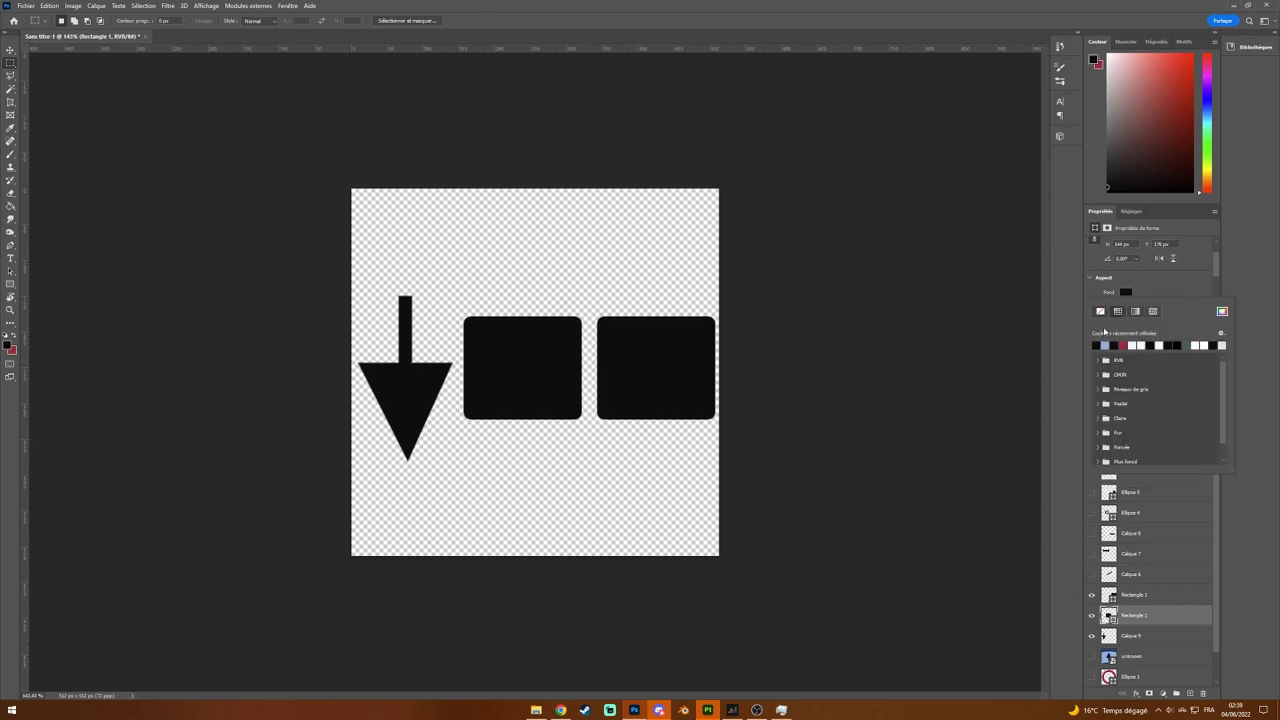
click(1100, 325)
key(Return)
drag(1119, 296, 1124, 296)
Step: Bring Substance 3D Painter to the front
click(26, 5)
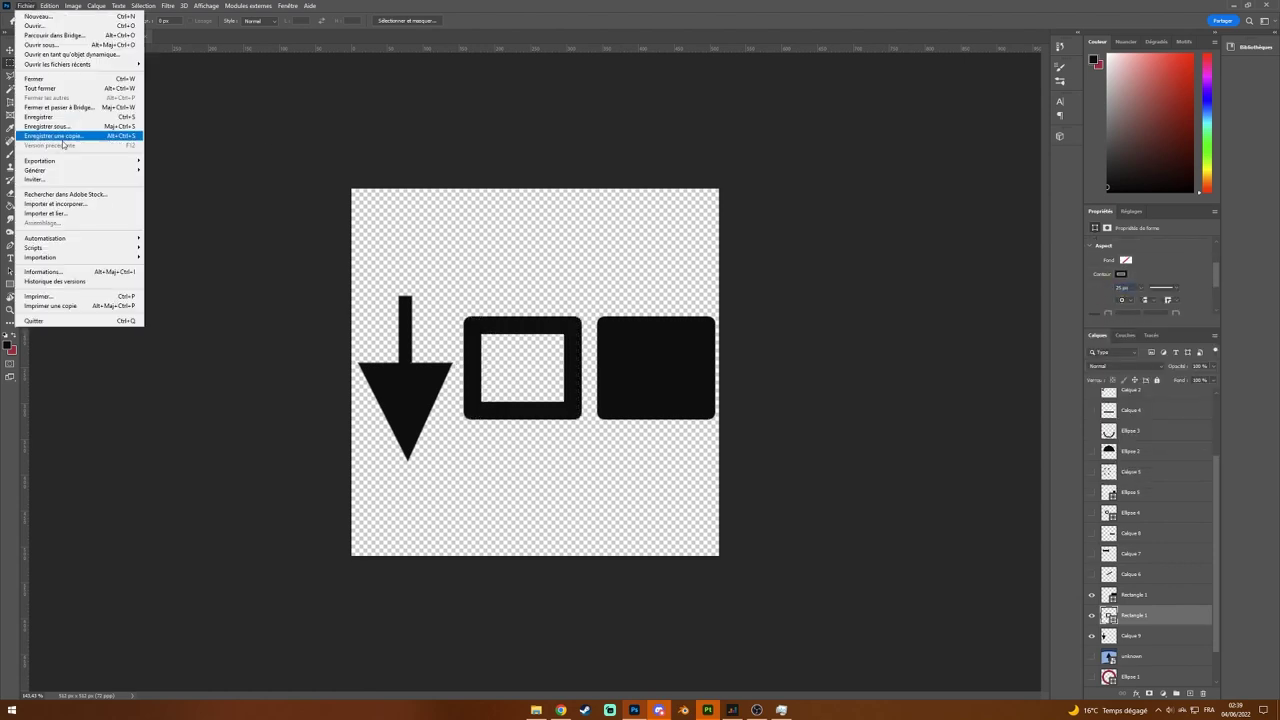
click(40, 139)
key(Escape)
click(719, 710)
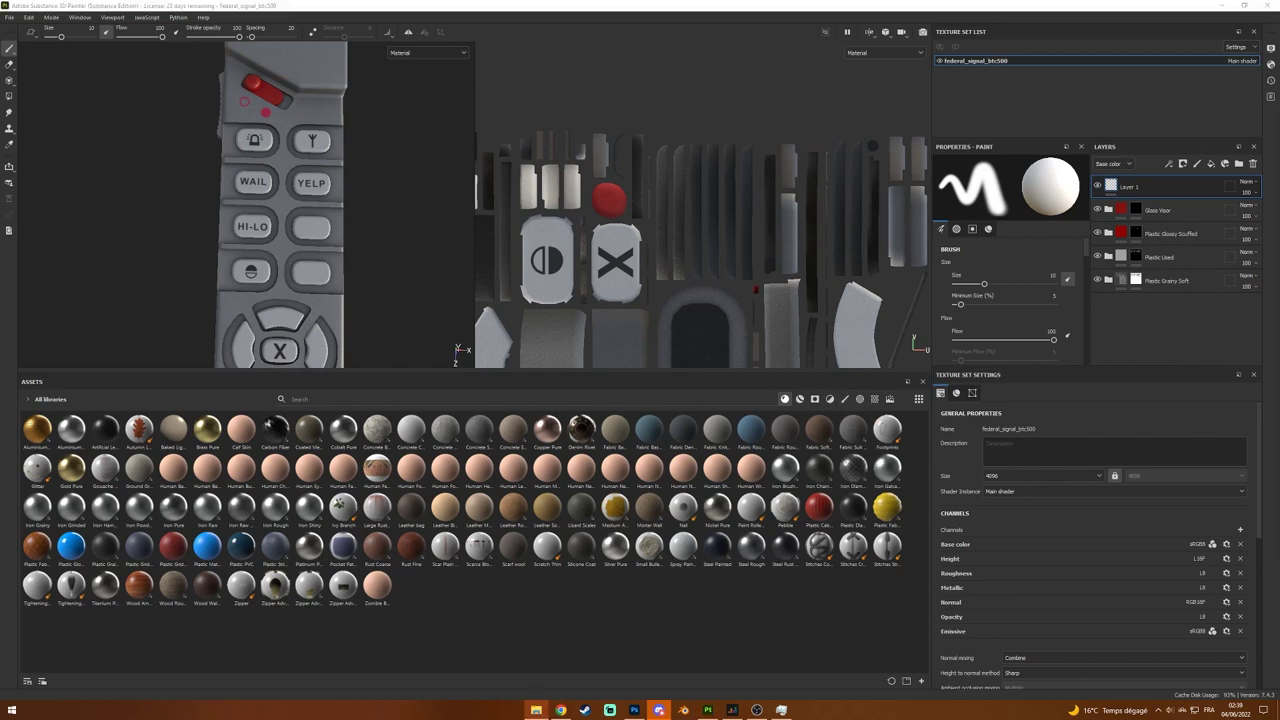
Step: Import the icon PNGs as resources and filter the shelf to show them
drag(965, 463, 470, 500)
click(776, 300)
click(776, 345)
click(760, 497)
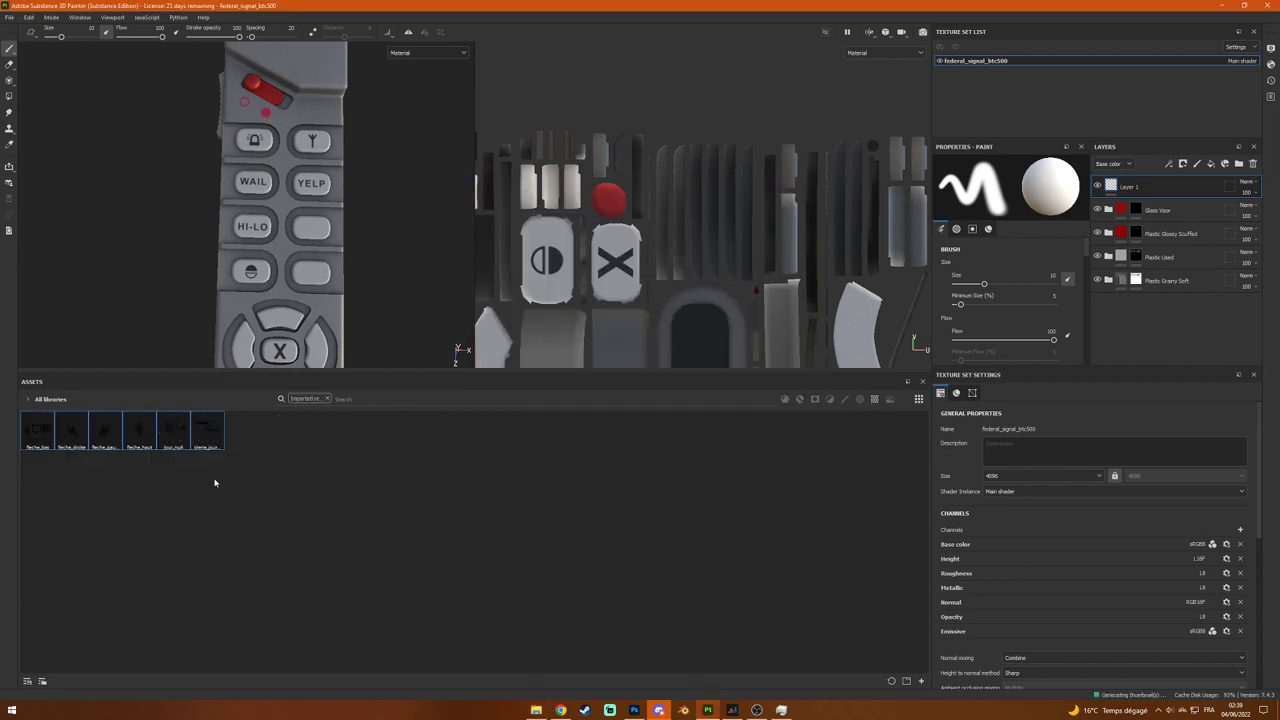
Step: Load the jour_nuit icon into the brush and stamp the sun onto its button
click(187, 446)
scroll(990, 300, down, 5)
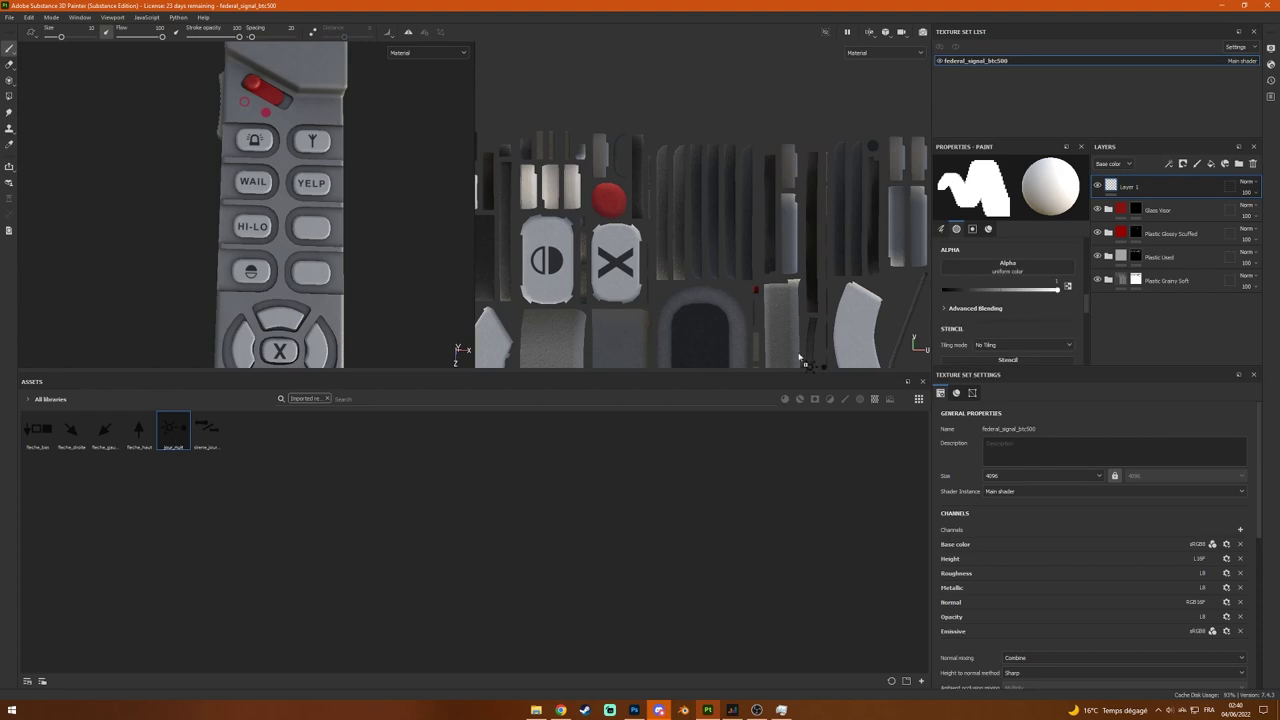
drag(959, 323, 1007, 335)
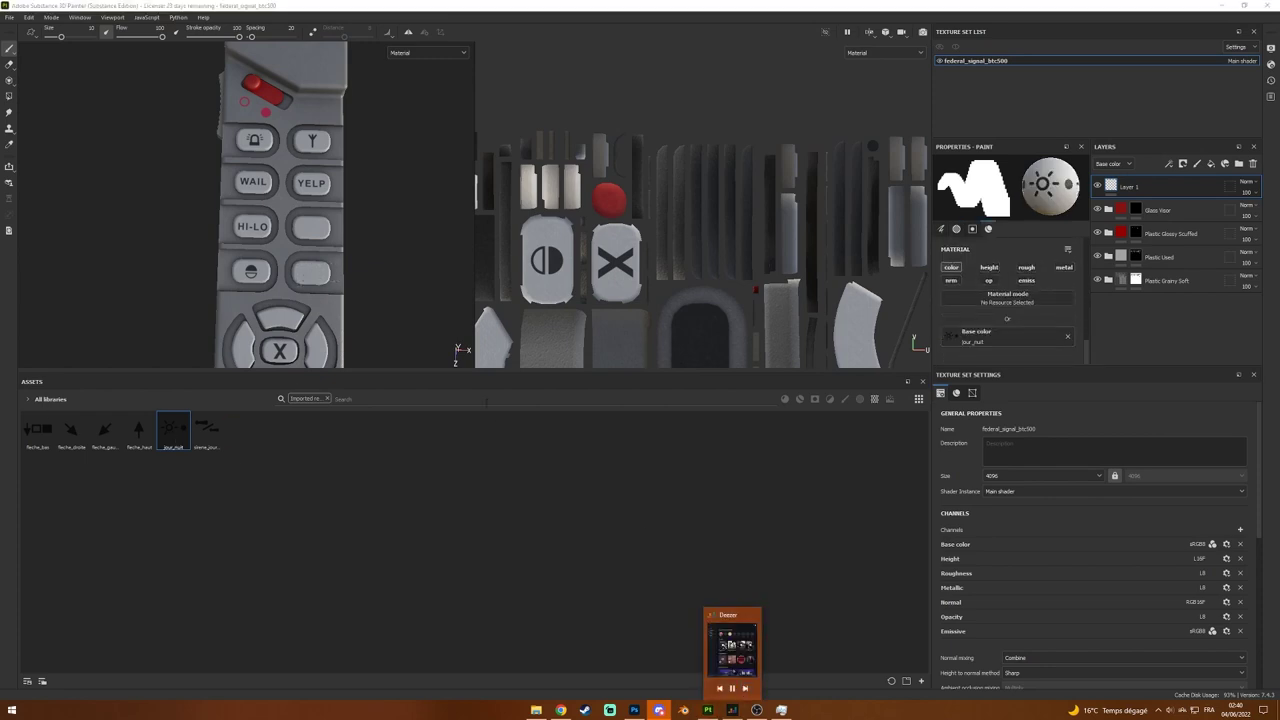
scroll(640, 250, down, 3)
scroll(640, 250, up, 5)
right_click(490, 310)
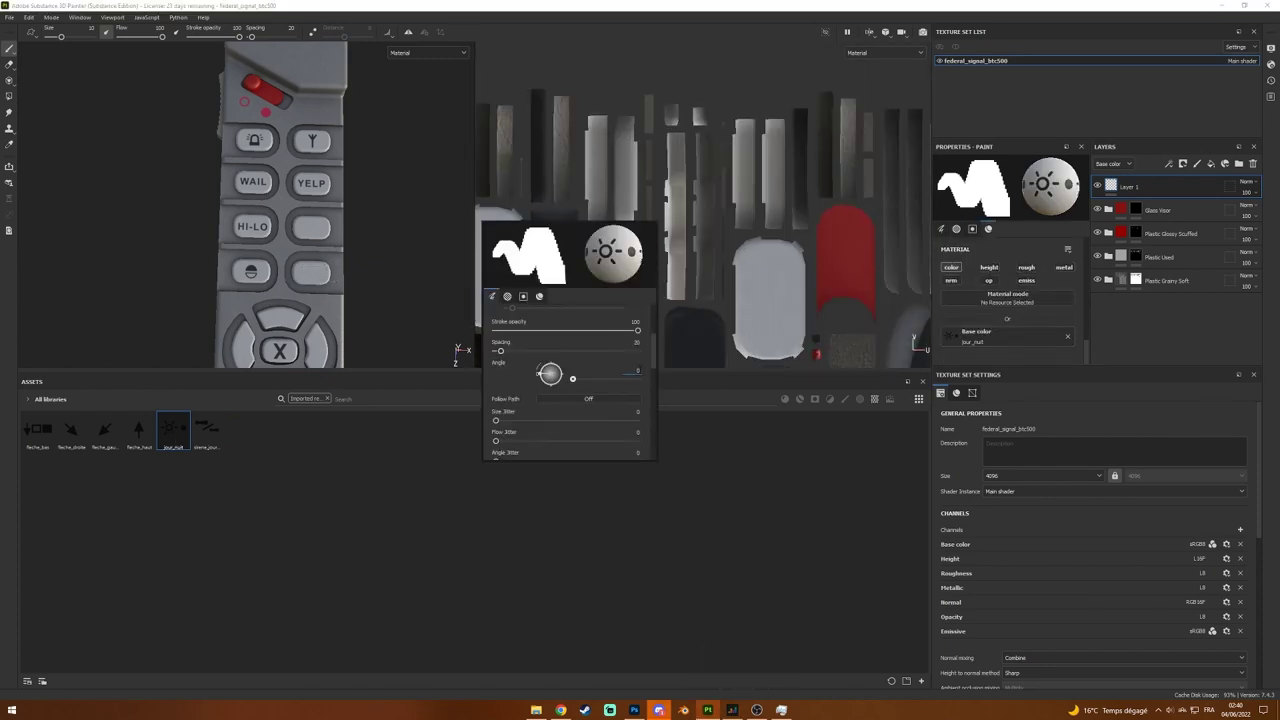
click(207, 430)
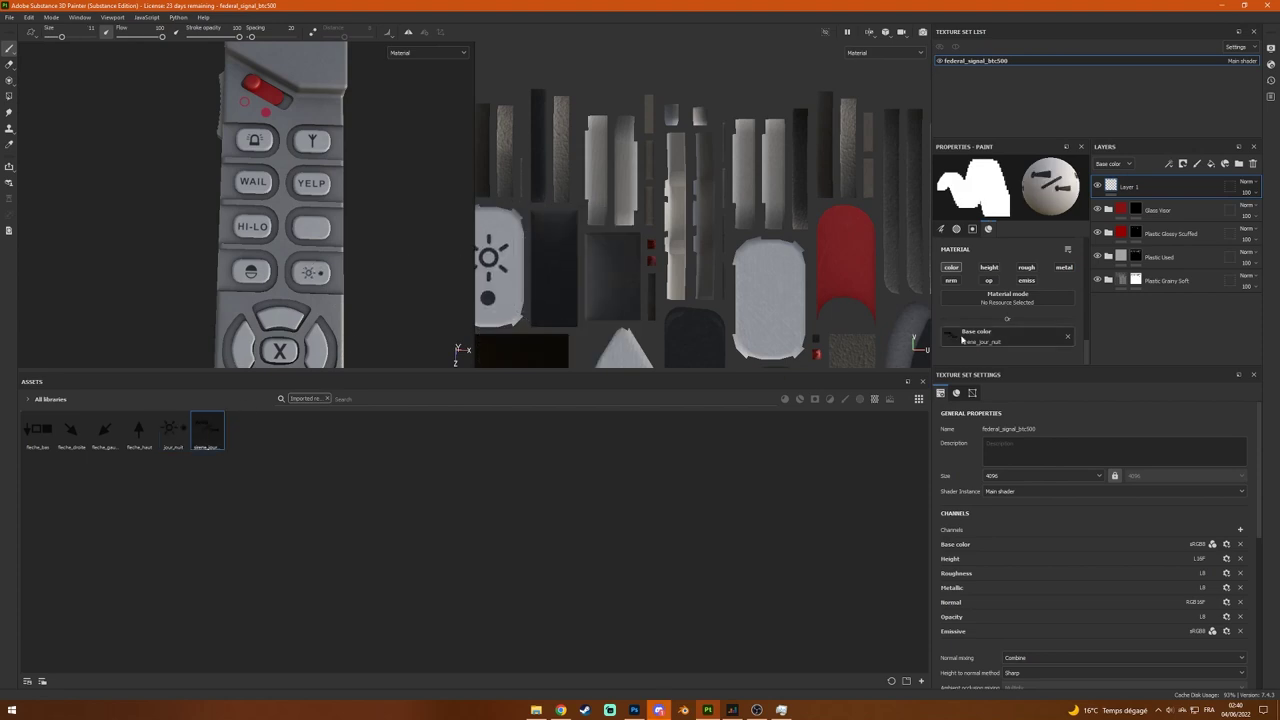
Step: Stamp the sirene_jour_nuit icon, then the fleche_bas down arrow on the bottom button
click(765, 300)
scroll(765, 310, down, 2)
scroll(765, 310, down, 3)
scroll(765, 310, up, 5)
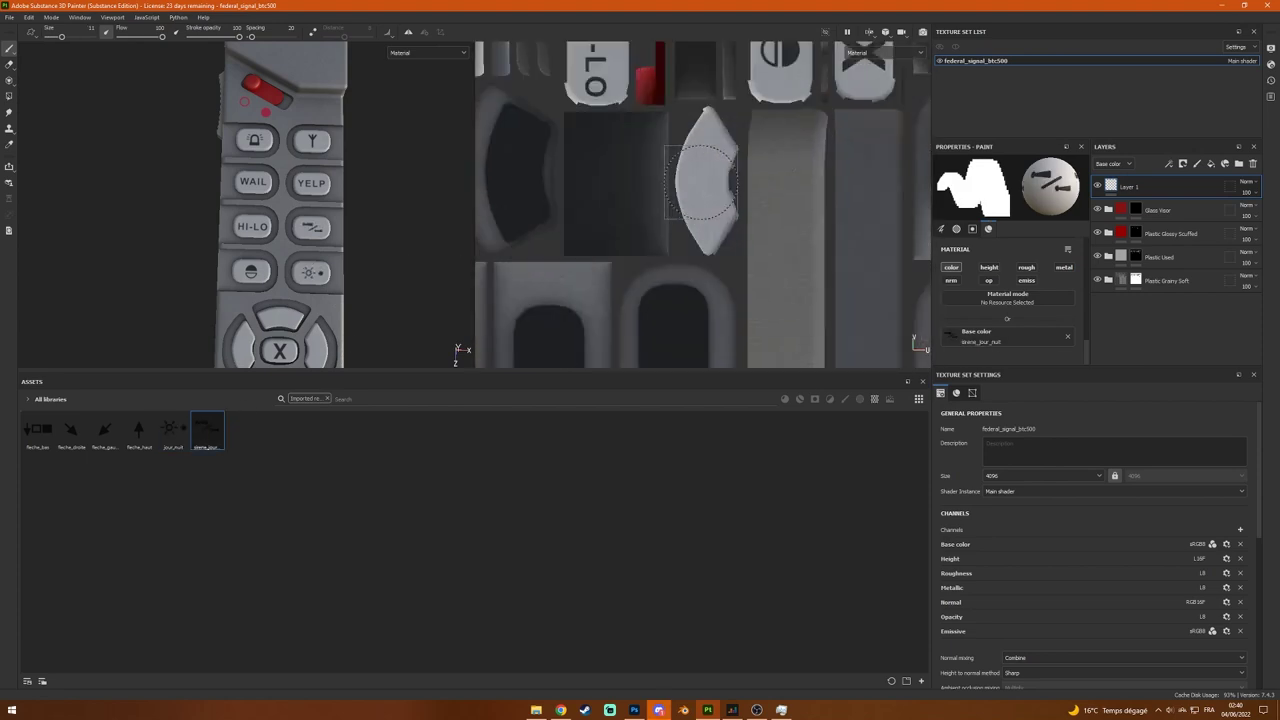
scroll(765, 310, up, 3)
scroll(280, 256, up, 2)
scroll(700, 200, down, 3)
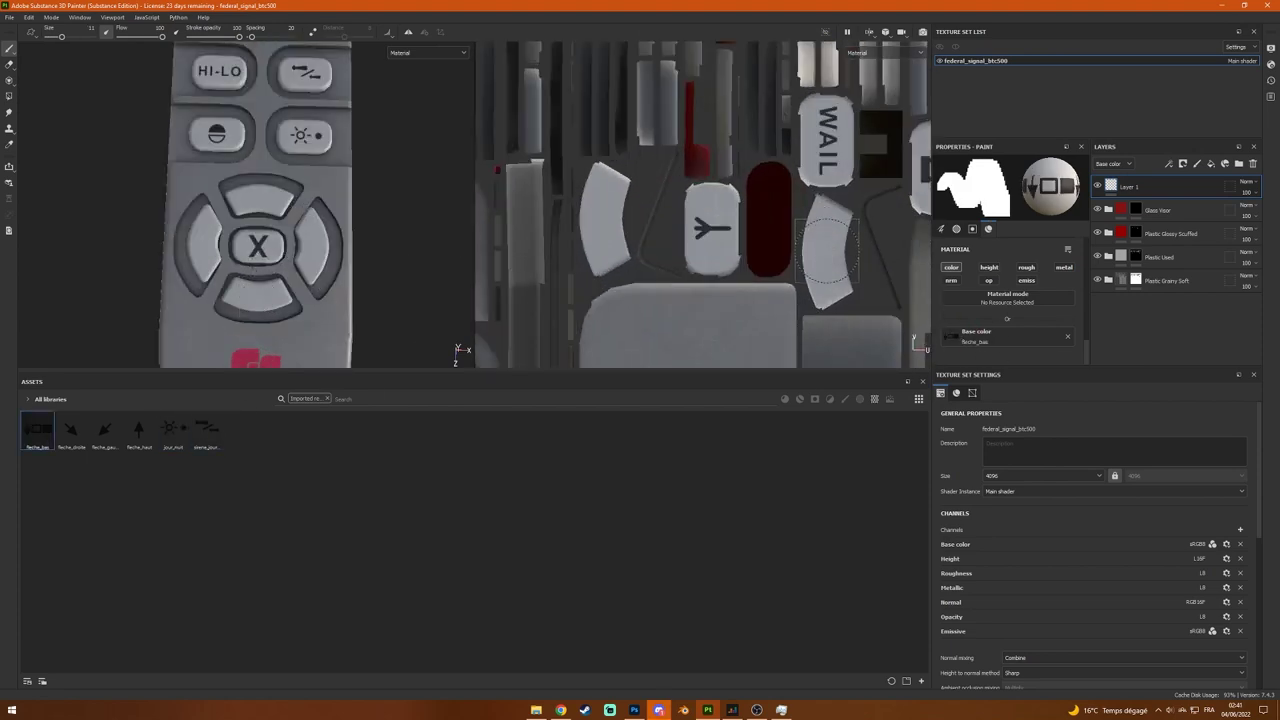
scroll(700, 200, up, 3)
drag(71, 430, 993, 331)
click(312, 245)
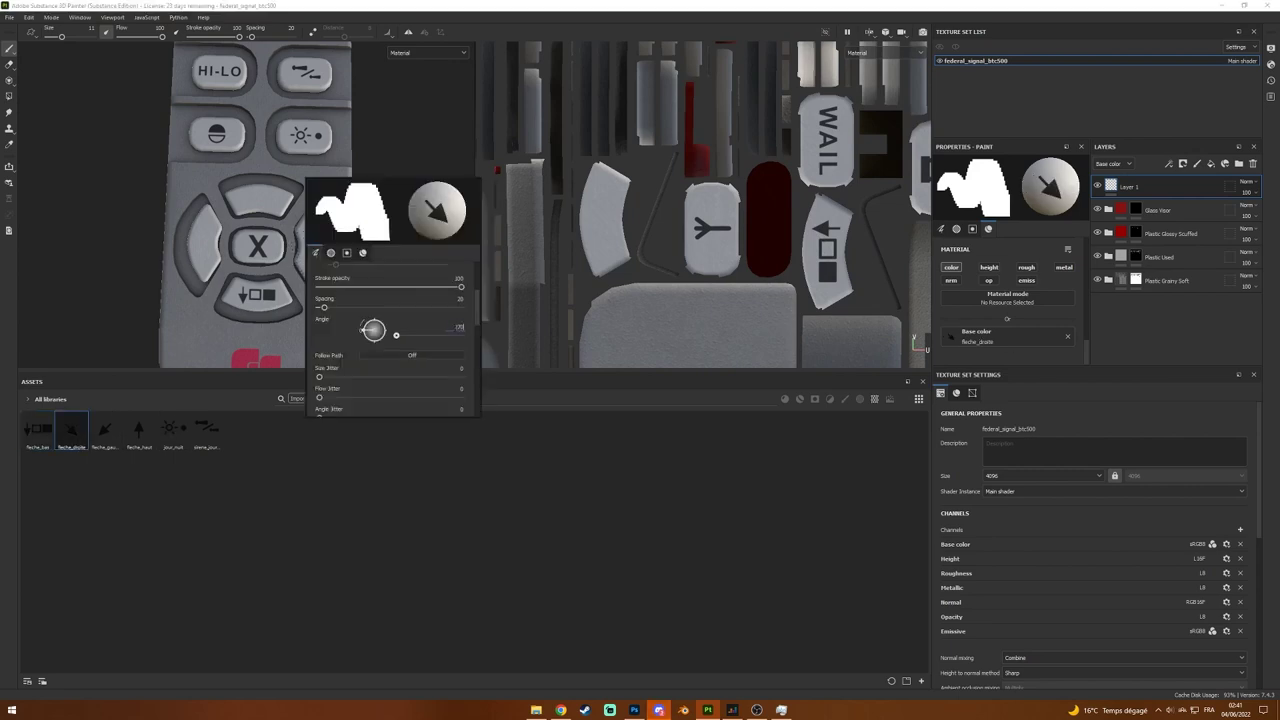
Step: Load the fleche_gauche icon and stamp the left arrow on the left button
scroll(665, 280, down, 3)
scroll(640, 220, up, 3)
scroll(640, 220, up, 2)
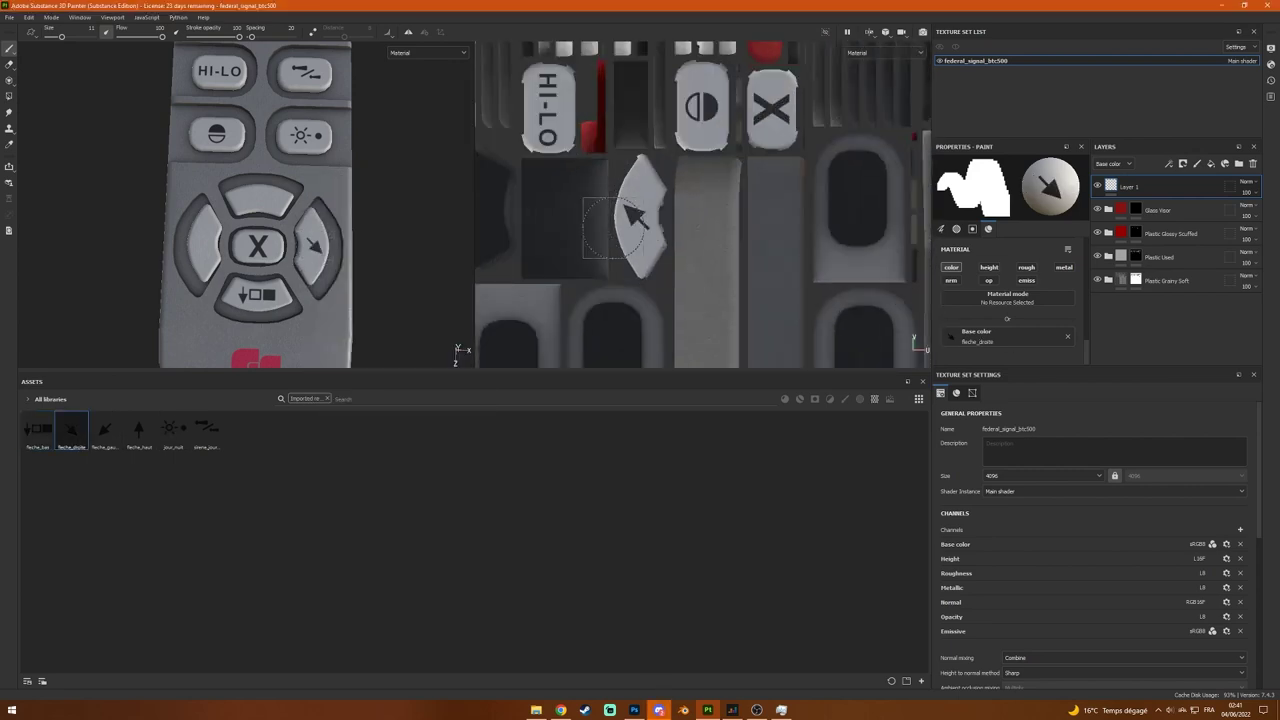
drag(104, 430, 700, 373)
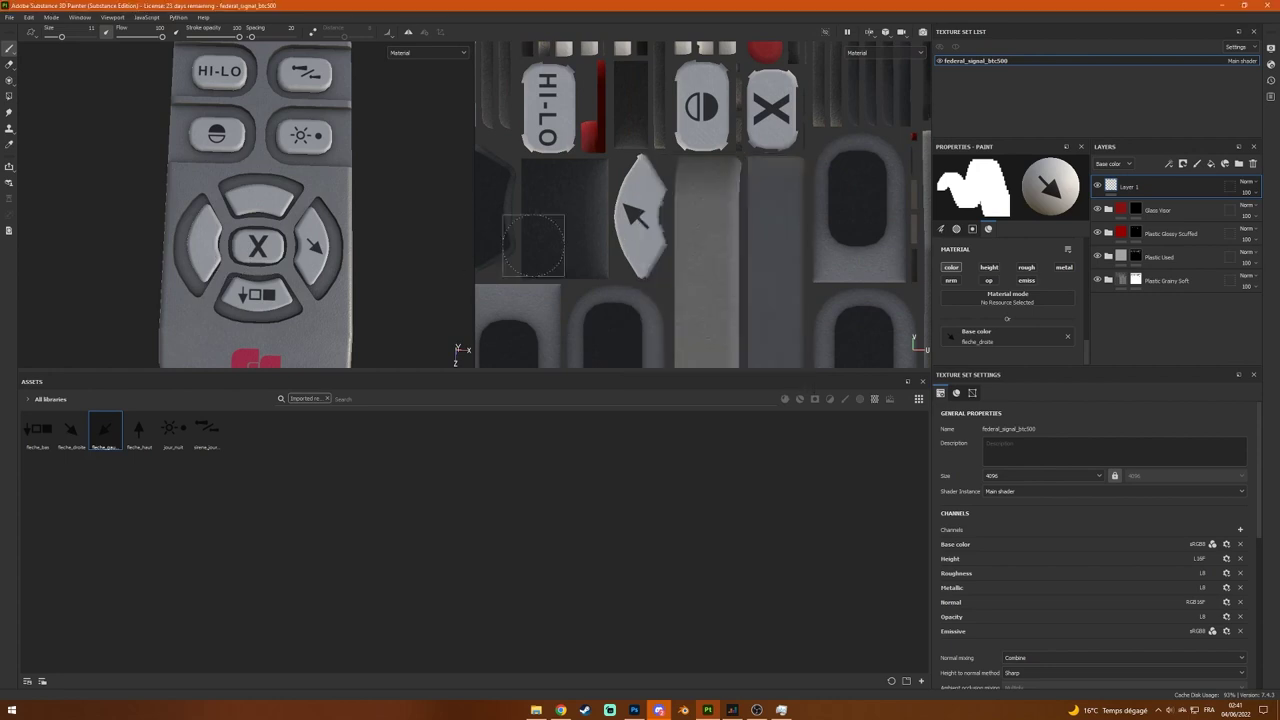
scroll(700, 205, down, 2)
scroll(560, 220, up, 2)
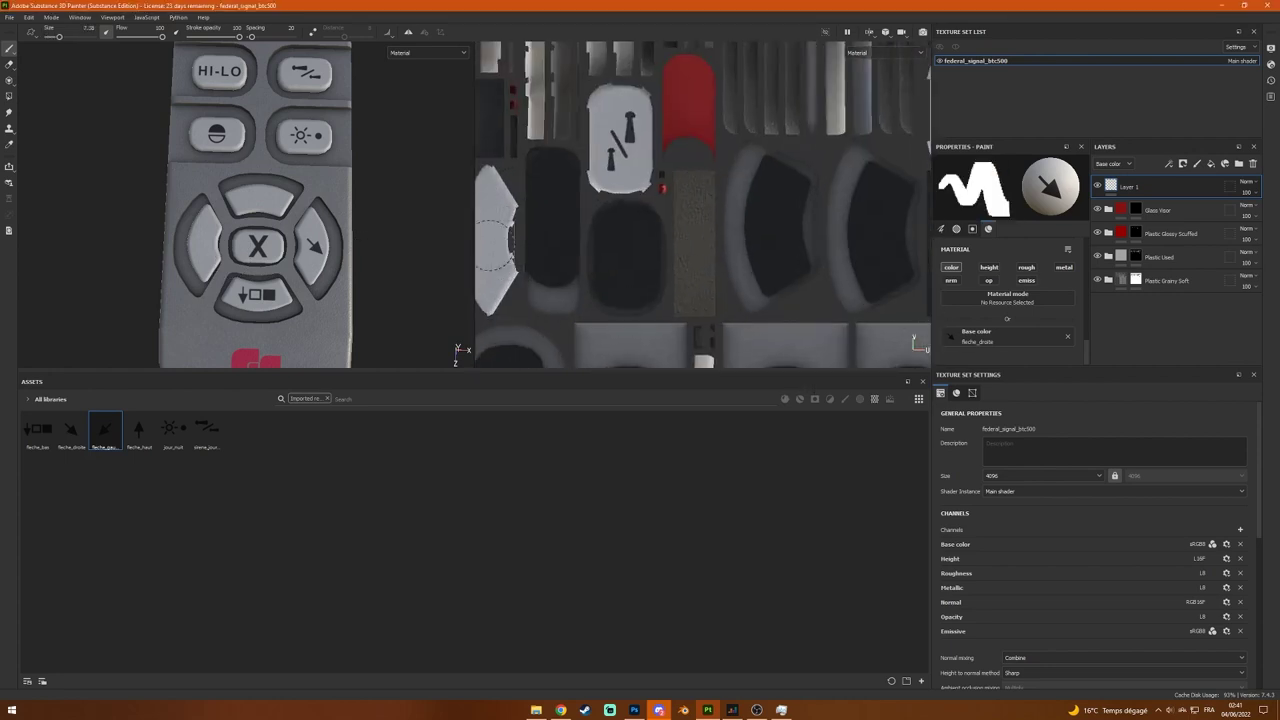
scroll(555, 225, up, 2)
click(557, 220)
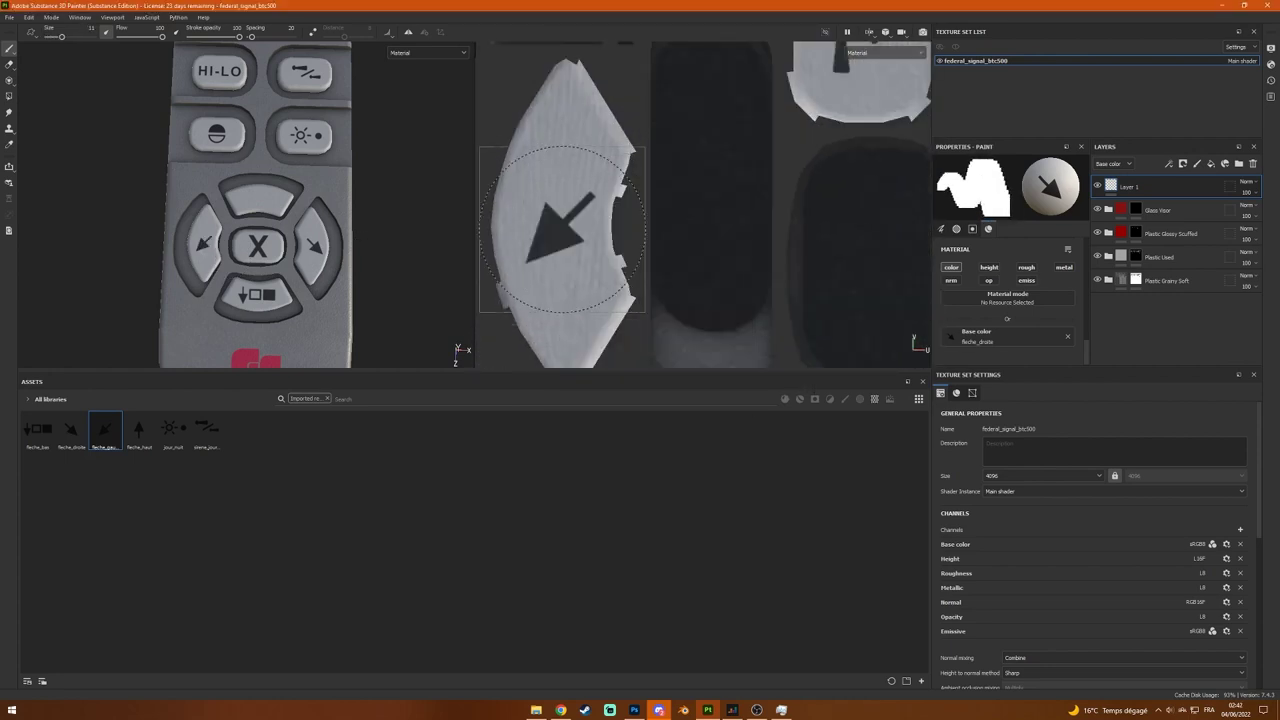
Step: Load the fleche_haut up-arrow icon into the brush and orbit to an angled view
scroll(700, 220, down, 3)
drag(139, 430, 1000, 336)
scroll(700, 220, up, 3)
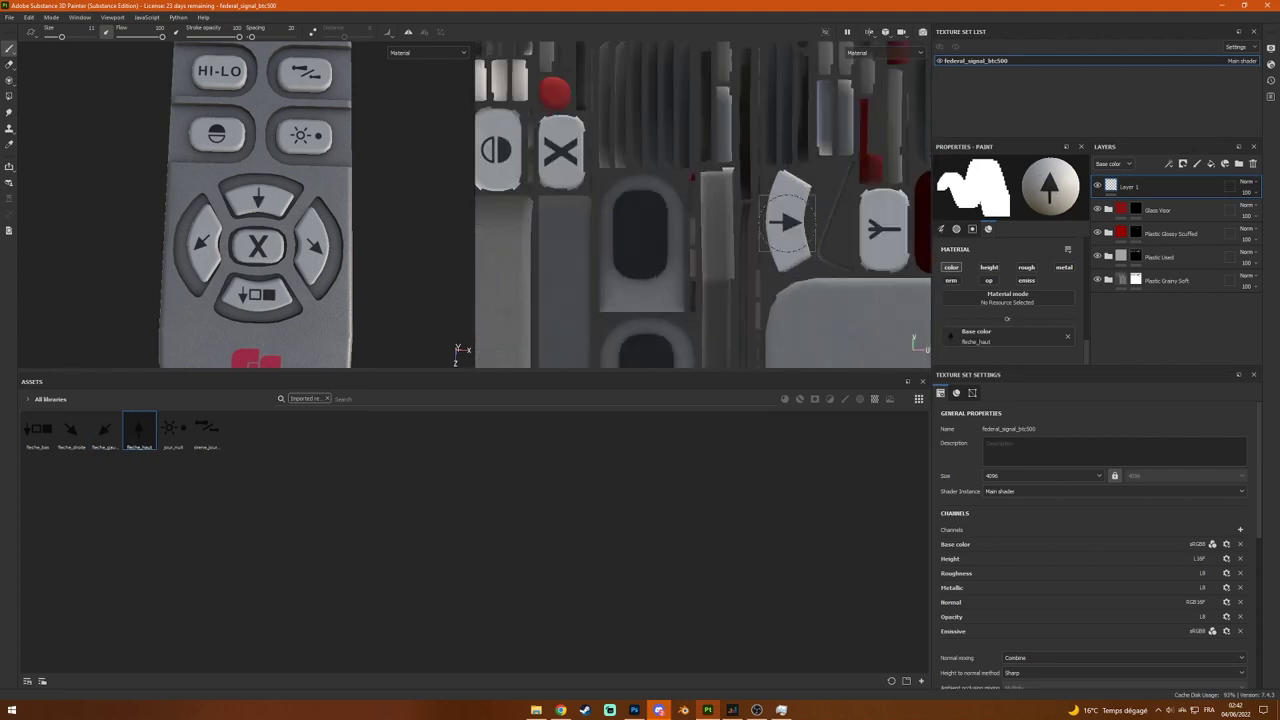
scroll(260, 200, down, 5)
mouse_move(260, 200)
alt+mouse_down()
mouse_move(322, 218)
mouse_move(290, 200)
mouse_move(250, 230)
alt+mouse_up()
scroll(260, 220, up, 5)
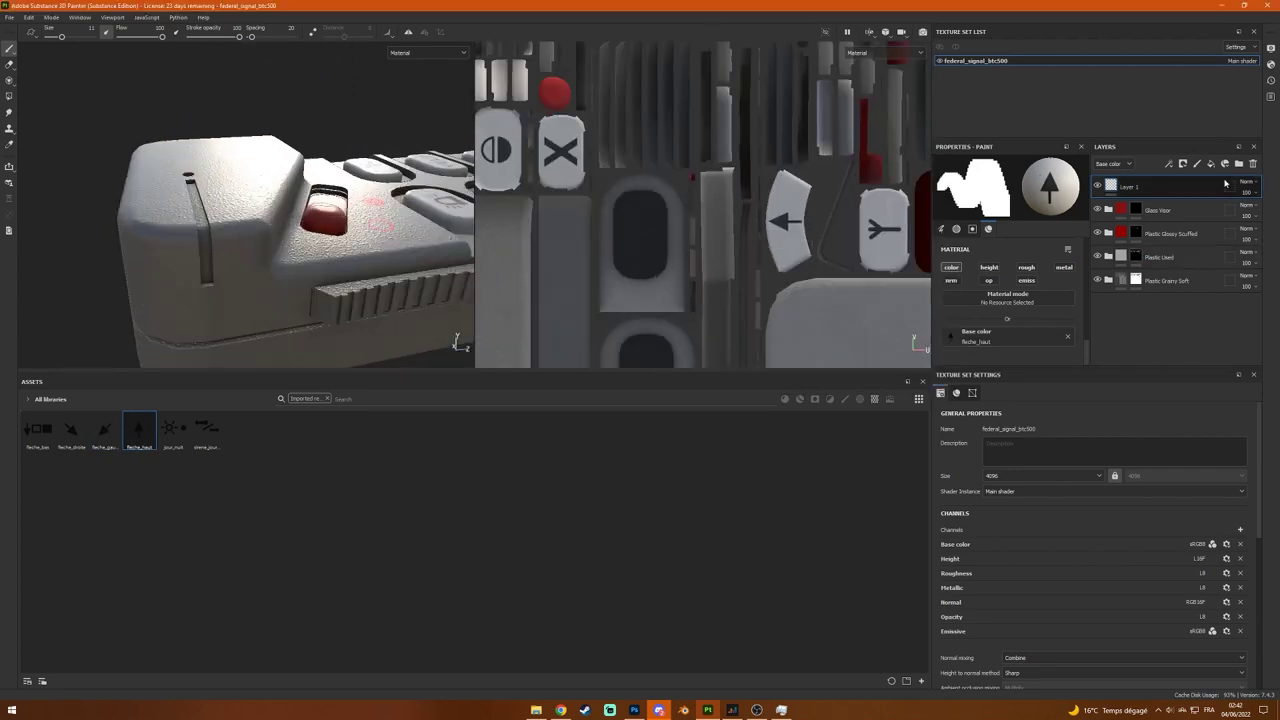
click(1135, 280)
Step: Add a Plastic Glossy layer atop the stack and orbit the remote in Iray render mode
key(4)
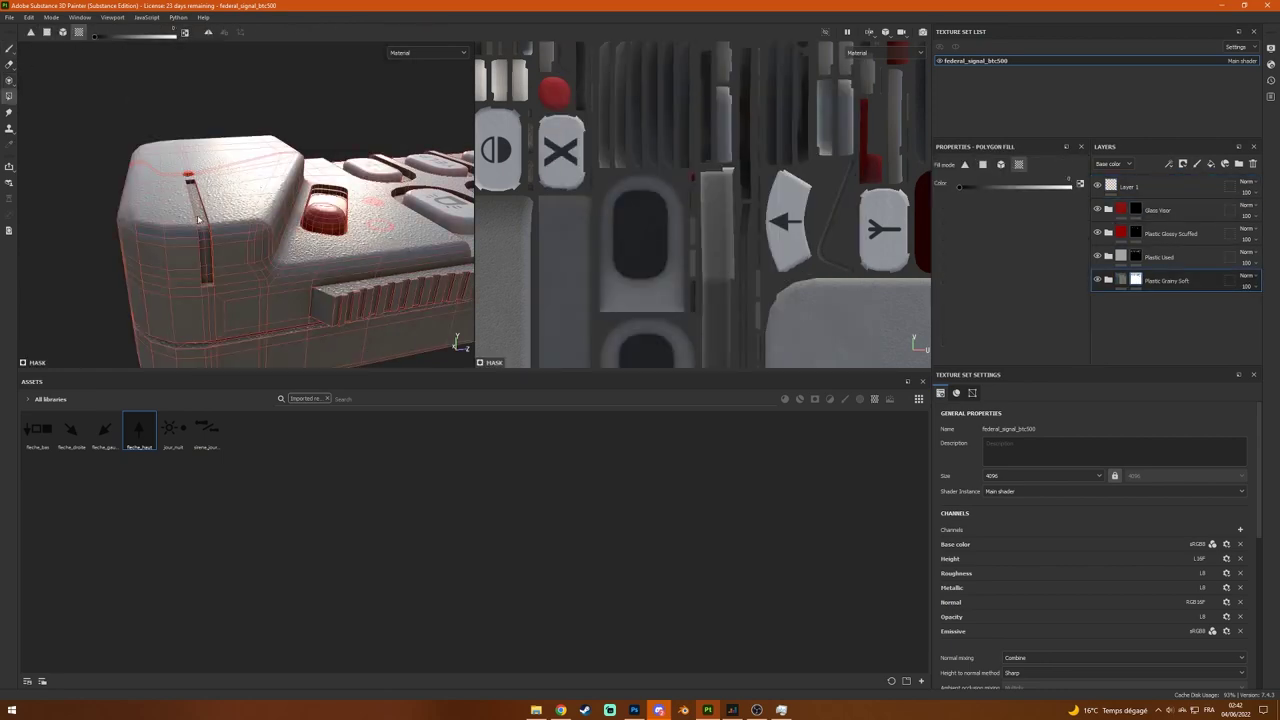
scroll(198, 219, up, 3)
mouse_move(241, 296)
alt+mouse_down()
mouse_move(149, 271)
mouse_move(377, 268)
alt+mouse_up()
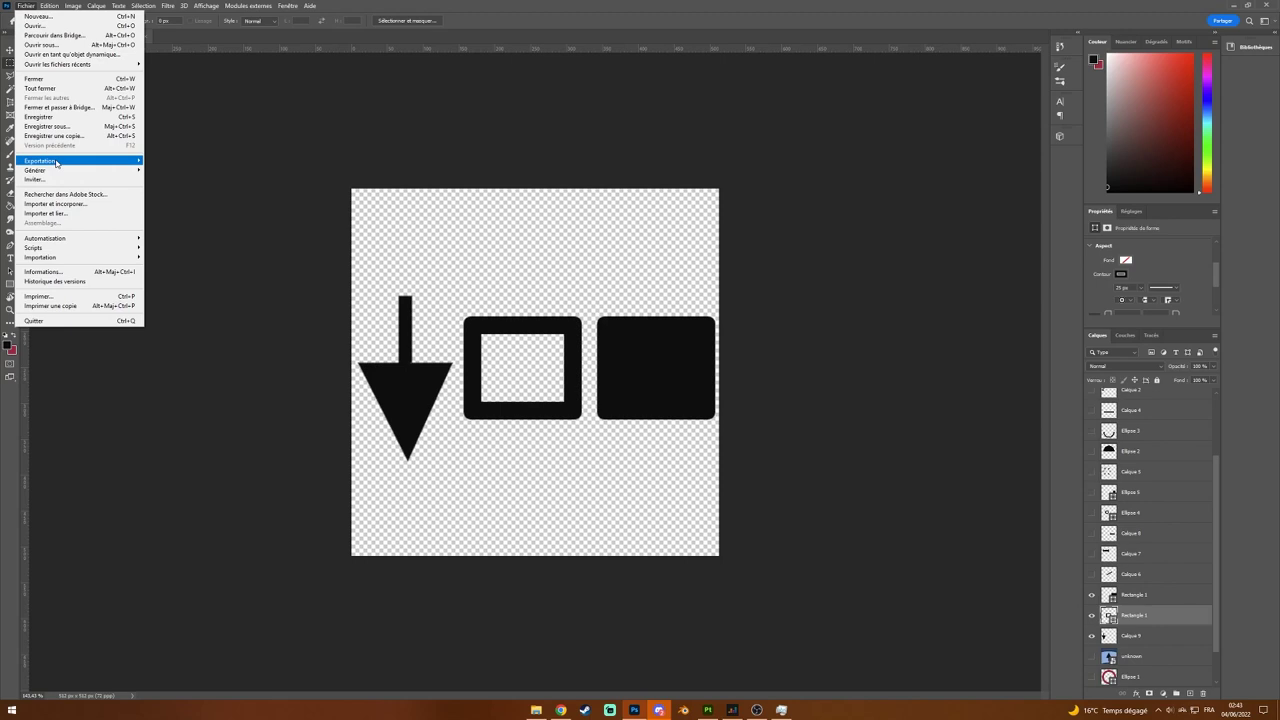
click(45, 126)
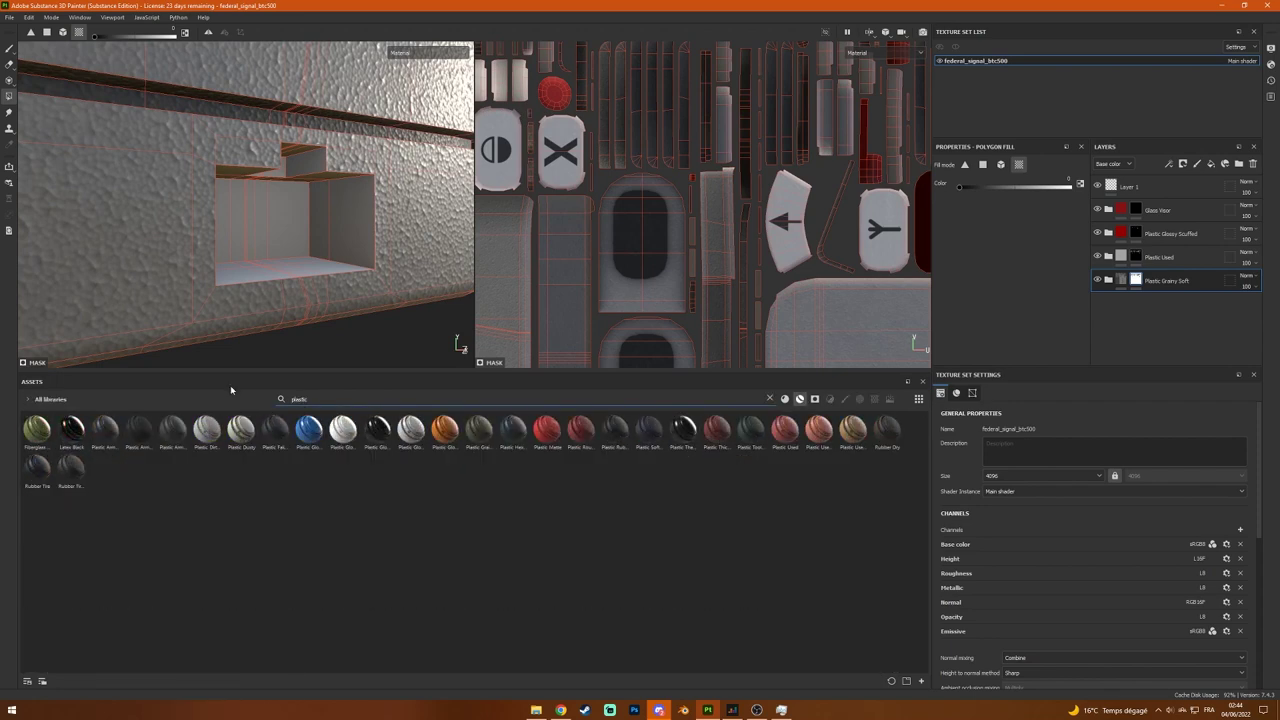
mouse_move(546, 429)
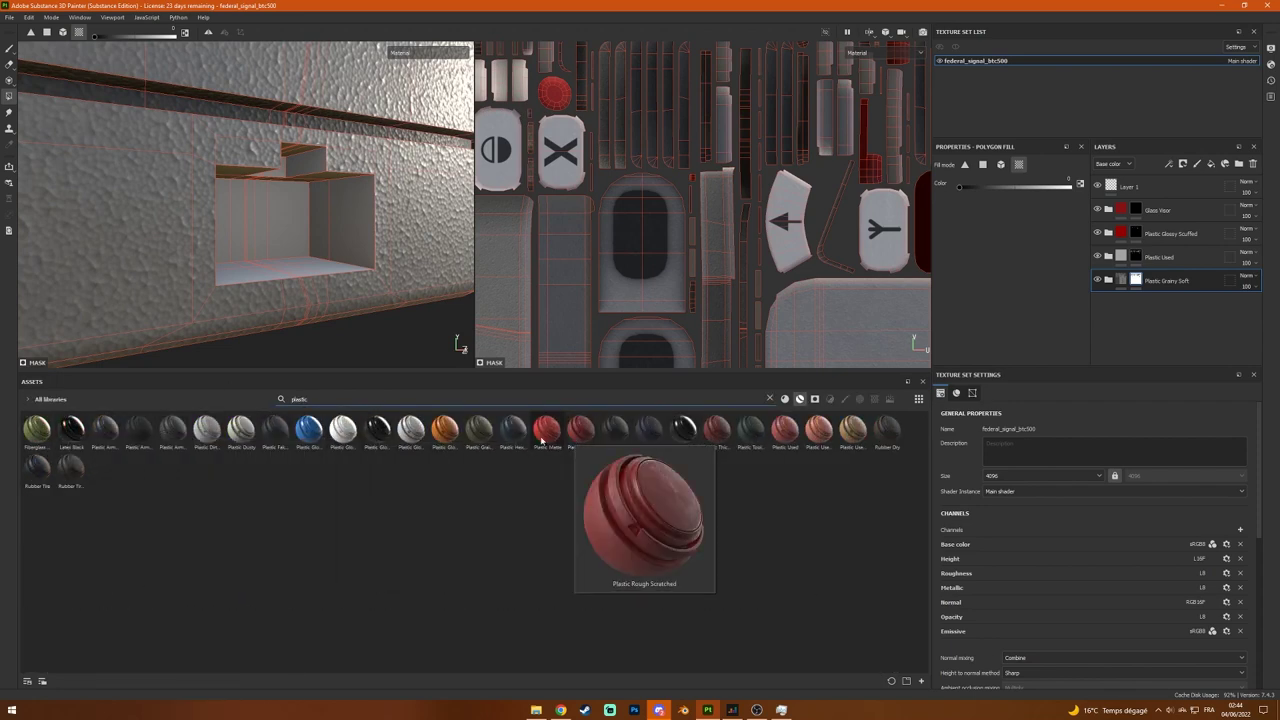
drag(308, 428, 867, 226)
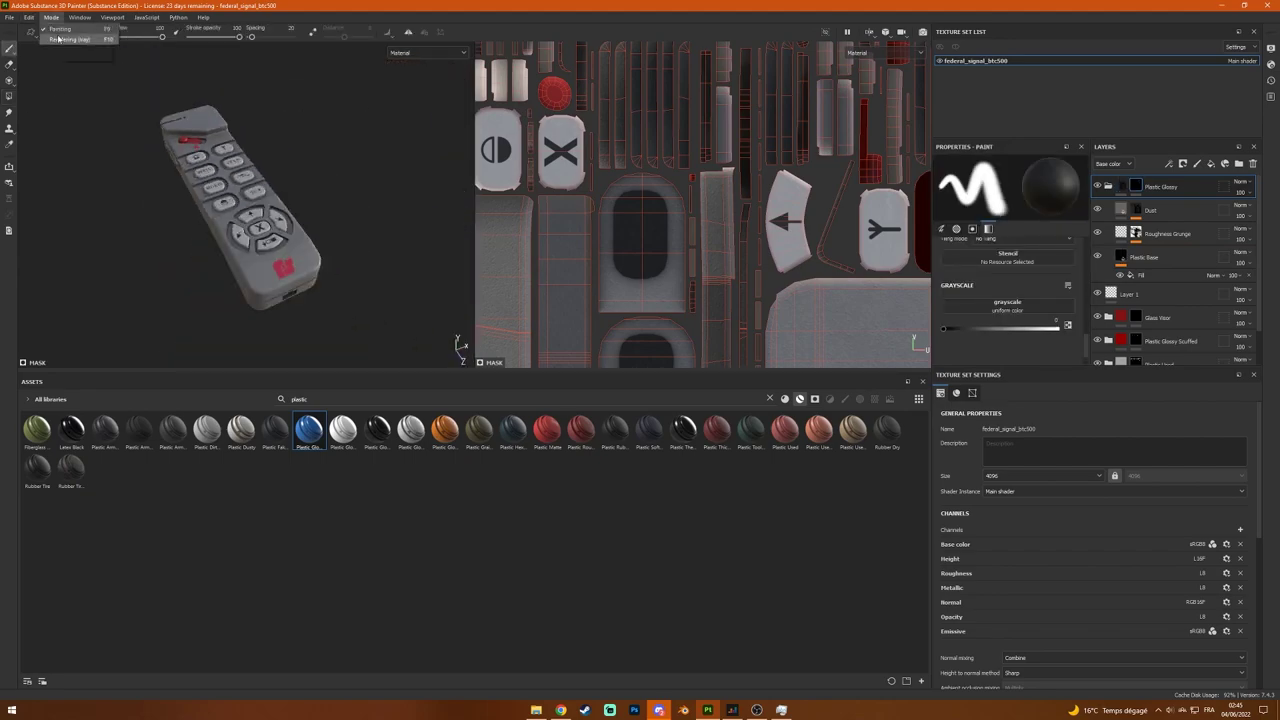
key(F10)
mouse_move(651, 286)
alt+mouse_down()
mouse_move(495, 256)
mouse_move(508, 258)
alt+mouse_up()
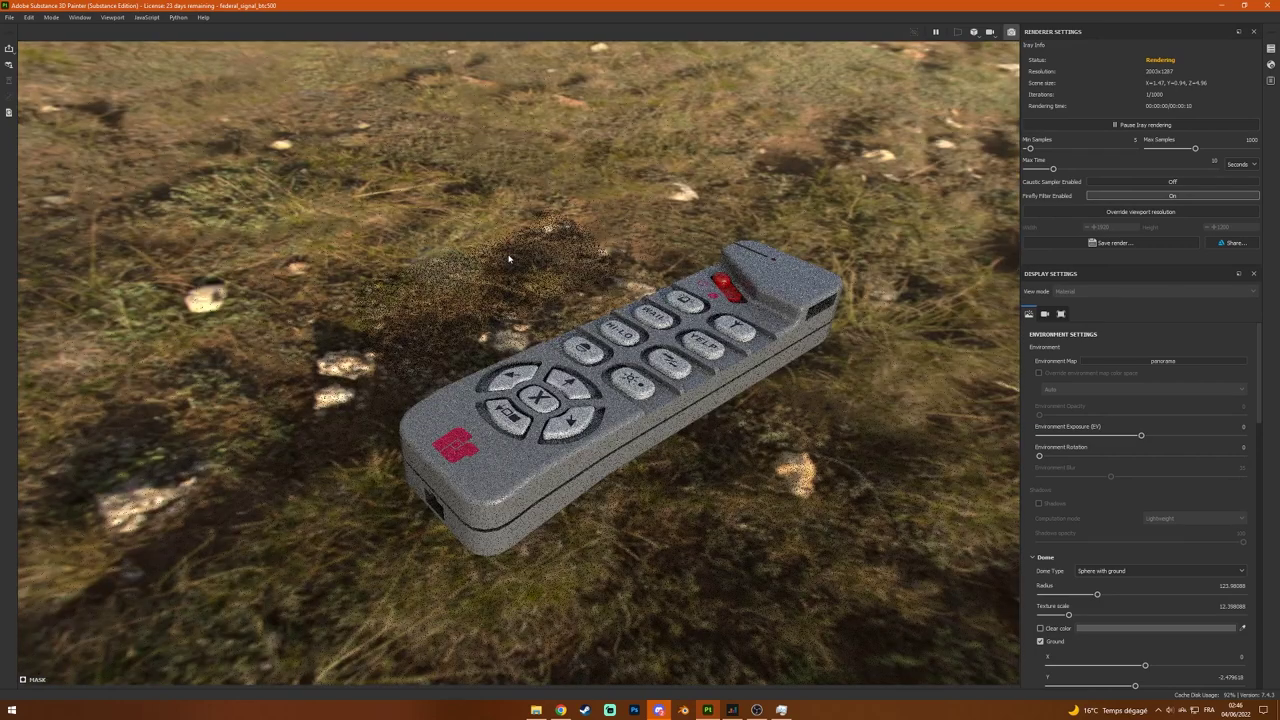